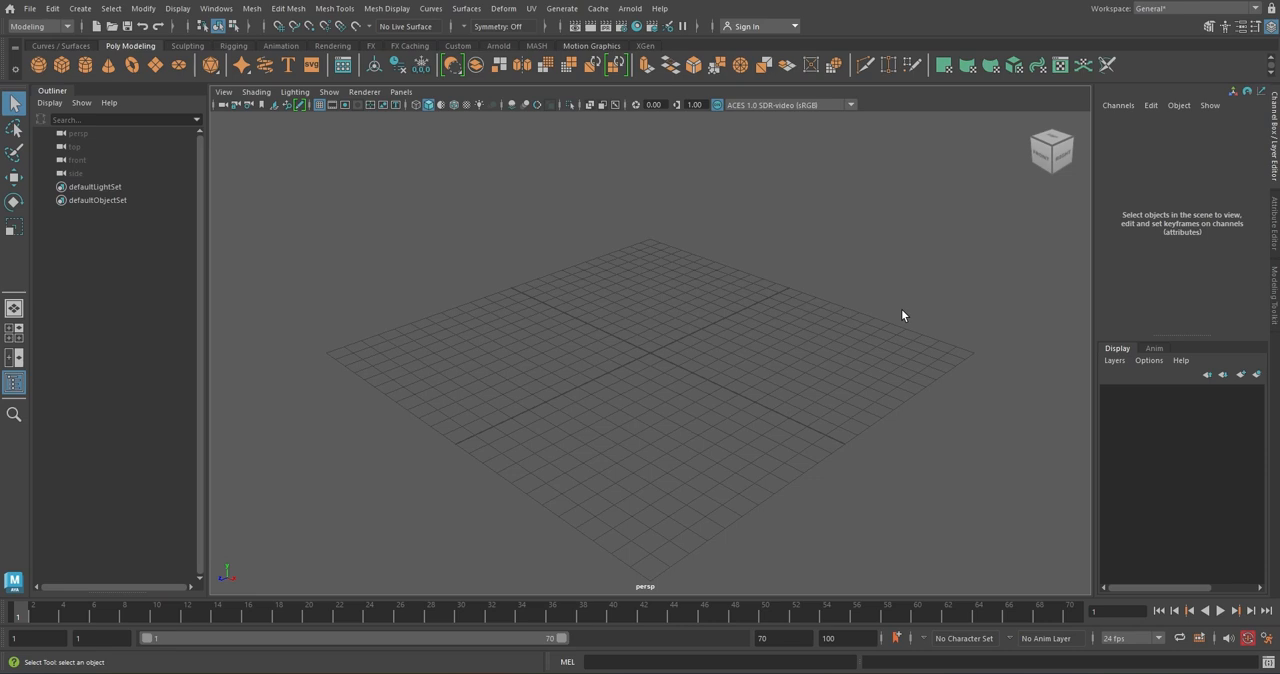
Import the MarbleFountain1.obj model into the scene and frame the whole fountain in the perspective view
click(29, 11)
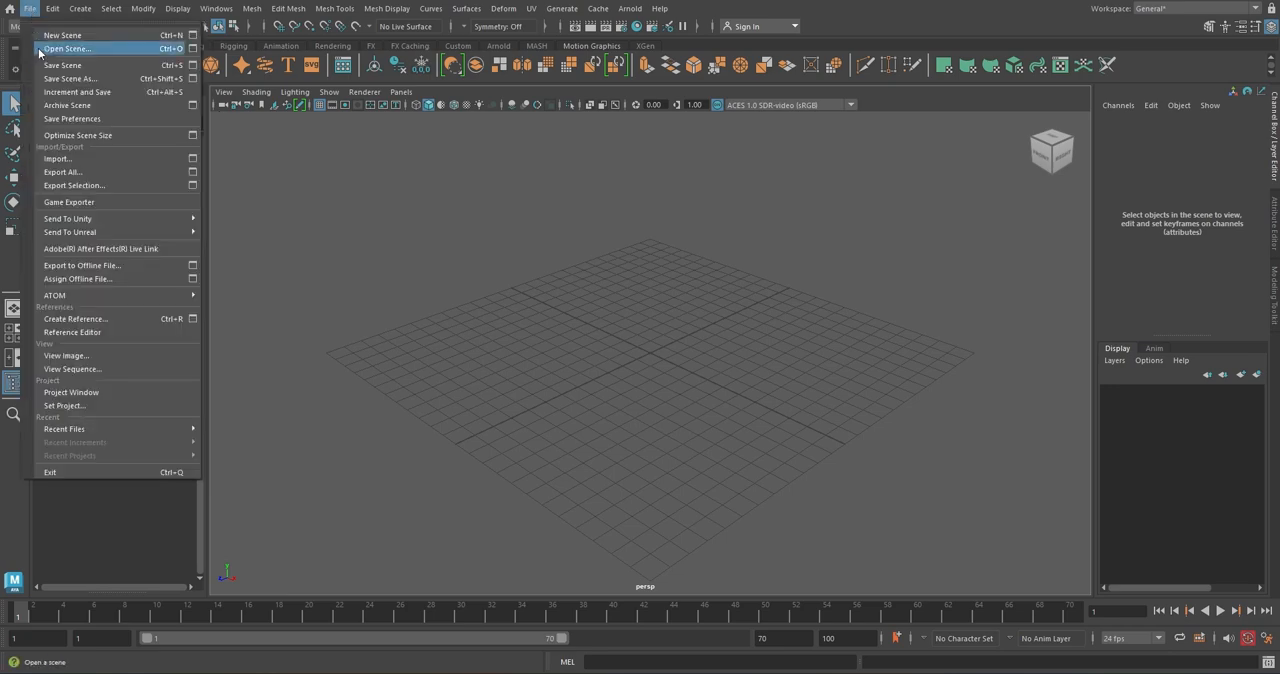
click(125, 158)
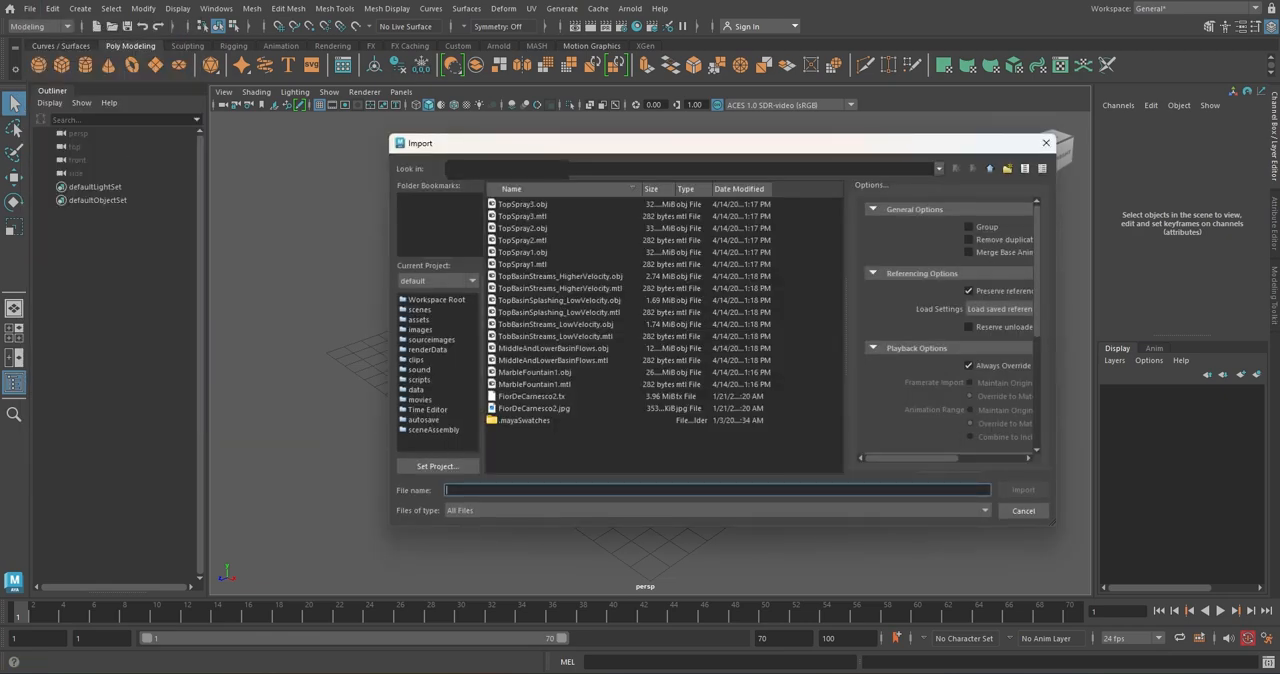
double_click(567, 374)
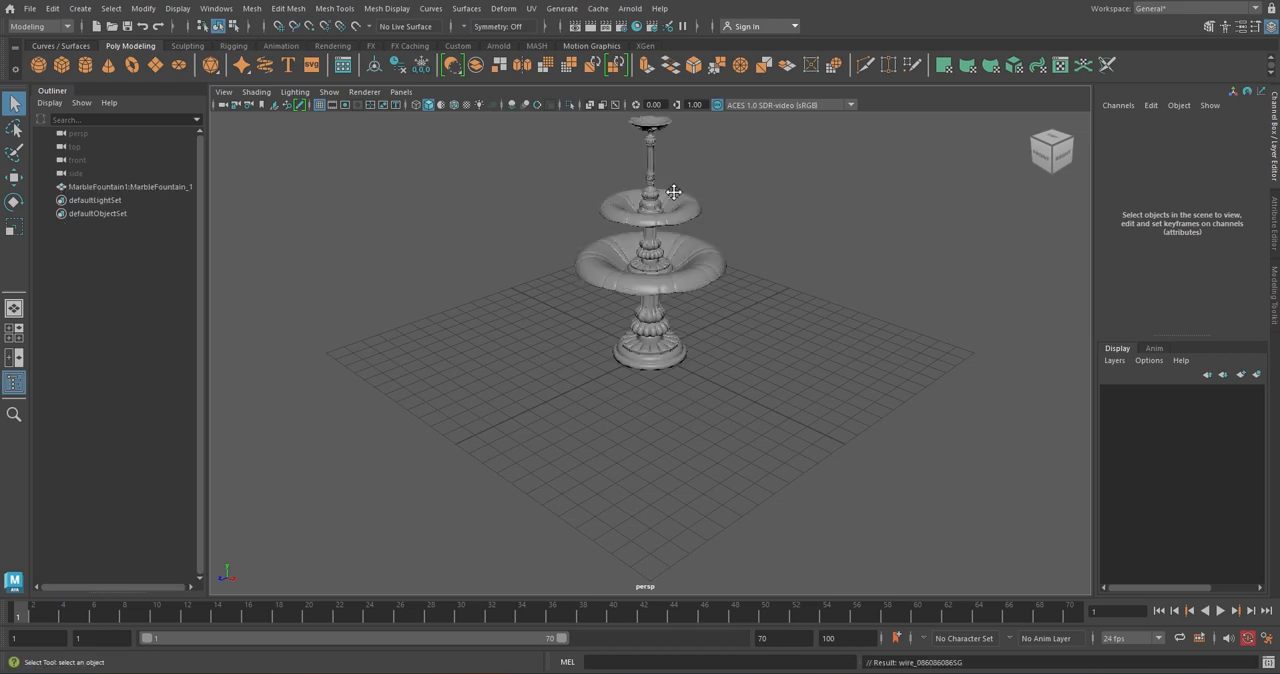
alt+middle_drag(674, 192, 647, 296)
scroll(641, 312, up, 2)
mouse_move(641, 312)
alt+mouse_down()
mouse_move(664, 340)
mouse_move(645, 322)
alt+mouse_up()
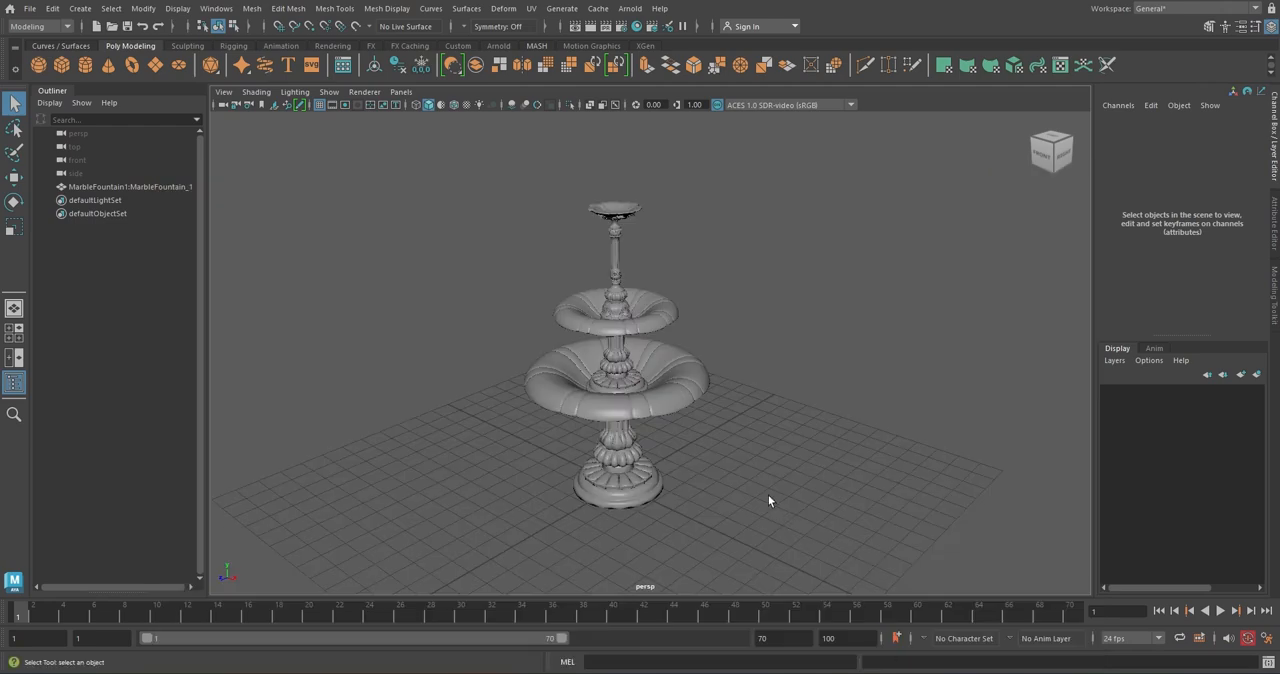
click(690, 396)
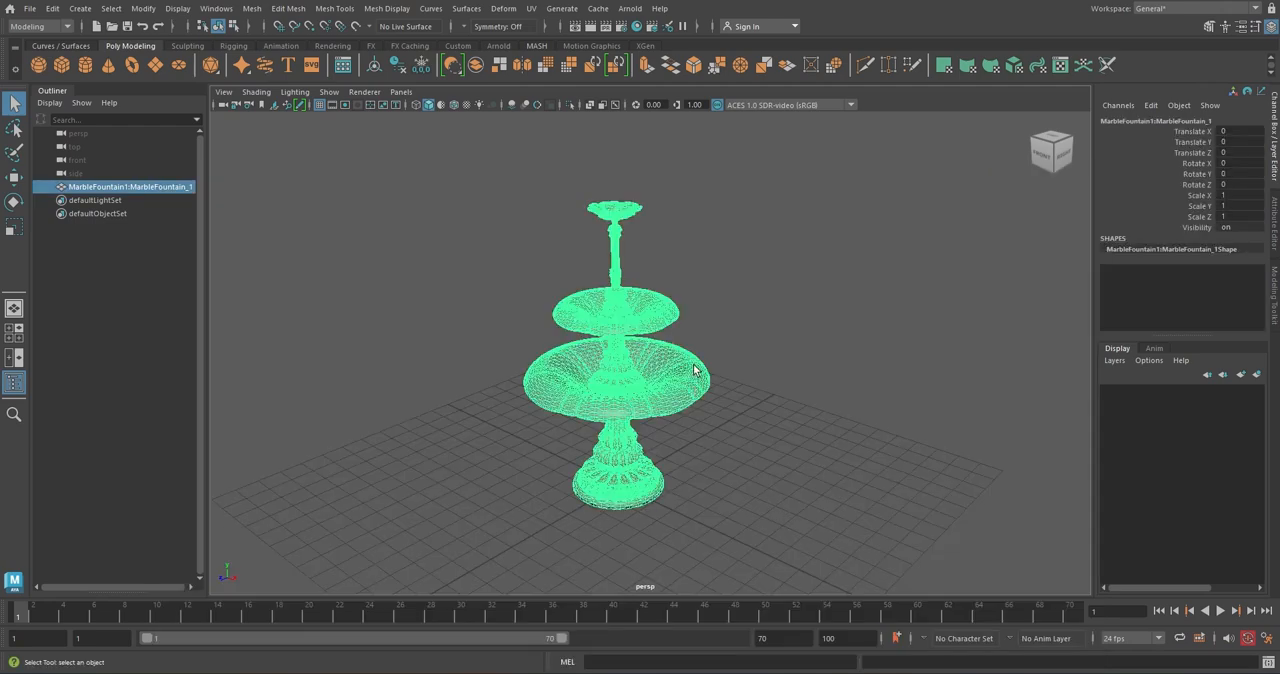
right_click(614, 252)
mouse_move(626, 464)
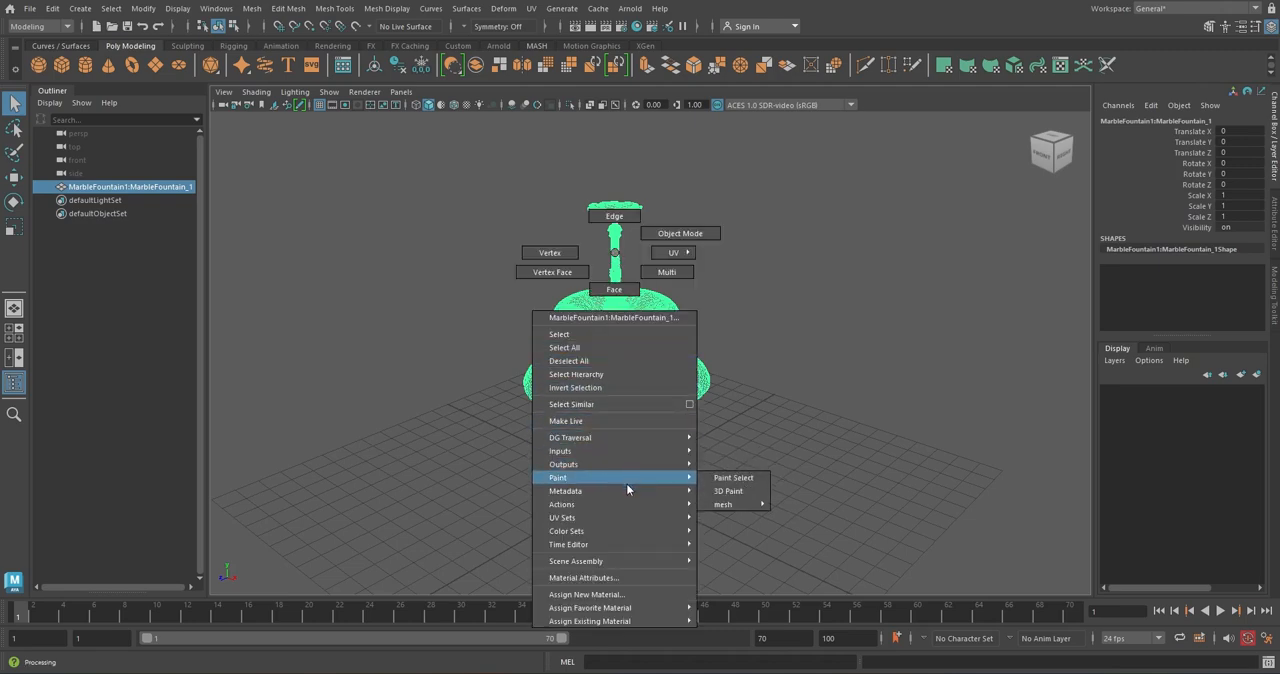
mouse_move(634, 609)
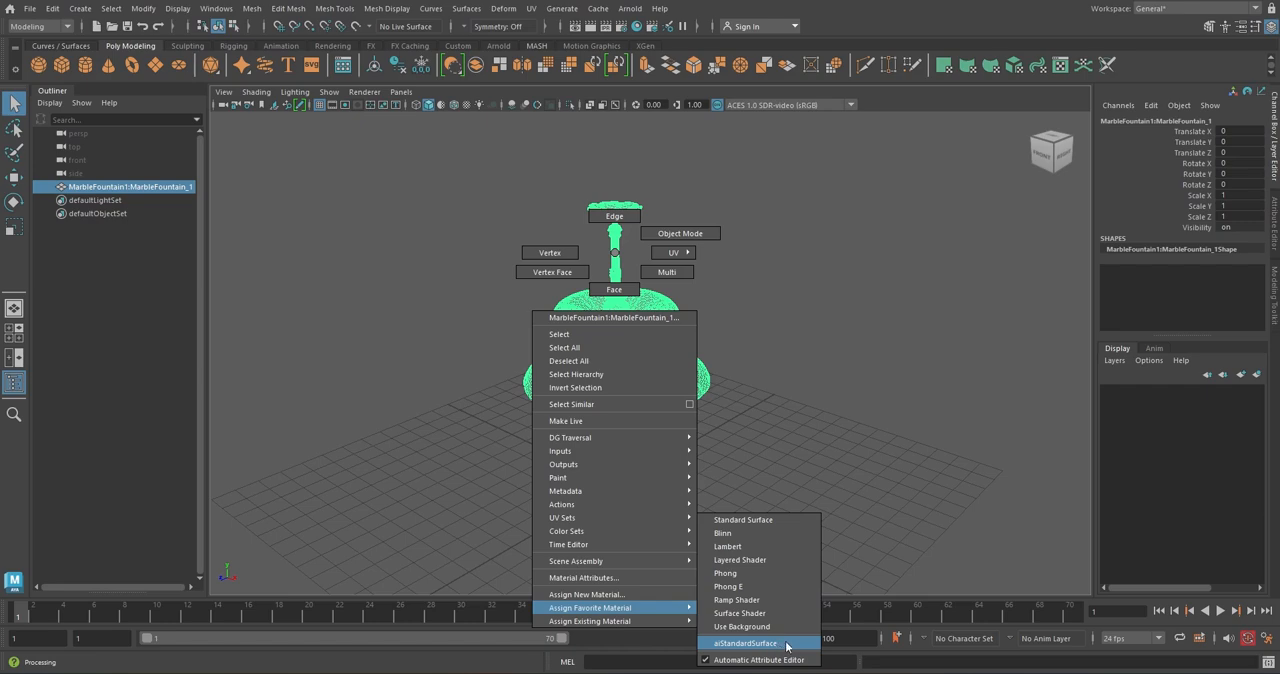
click(897, 538)
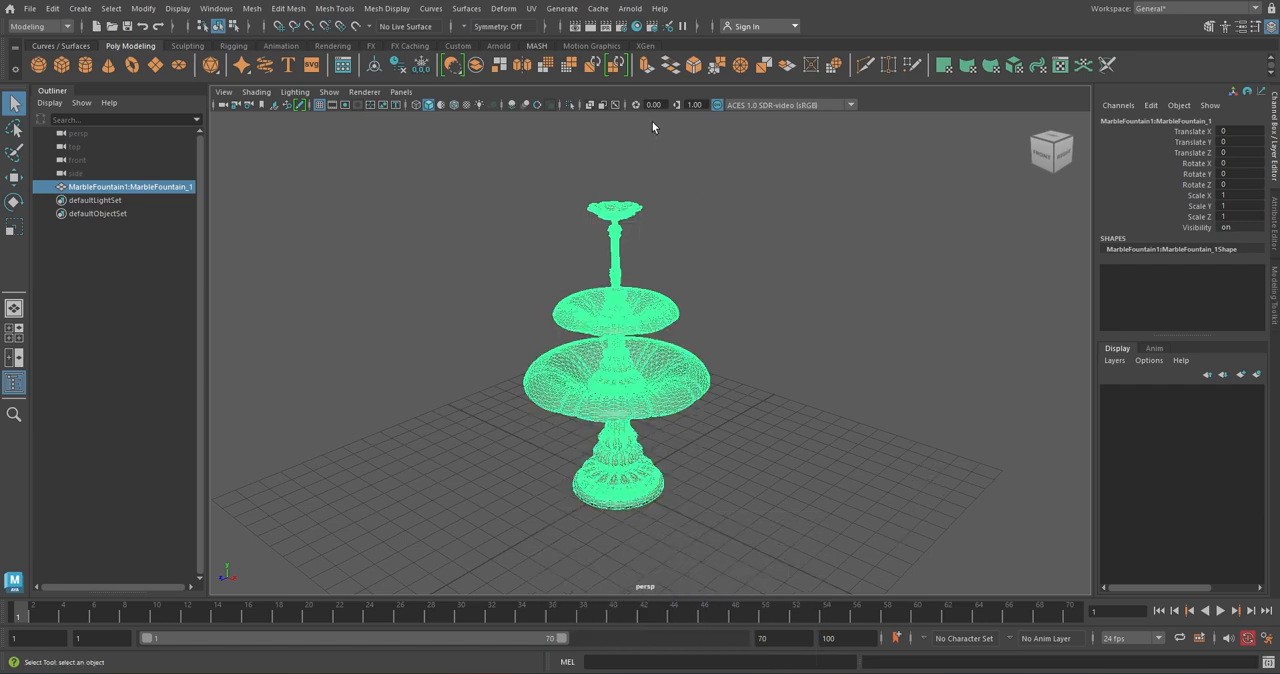
Look up aiStandardSurface and its favorites option among the Arnold shaders in the Hypershade
click(636, 27)
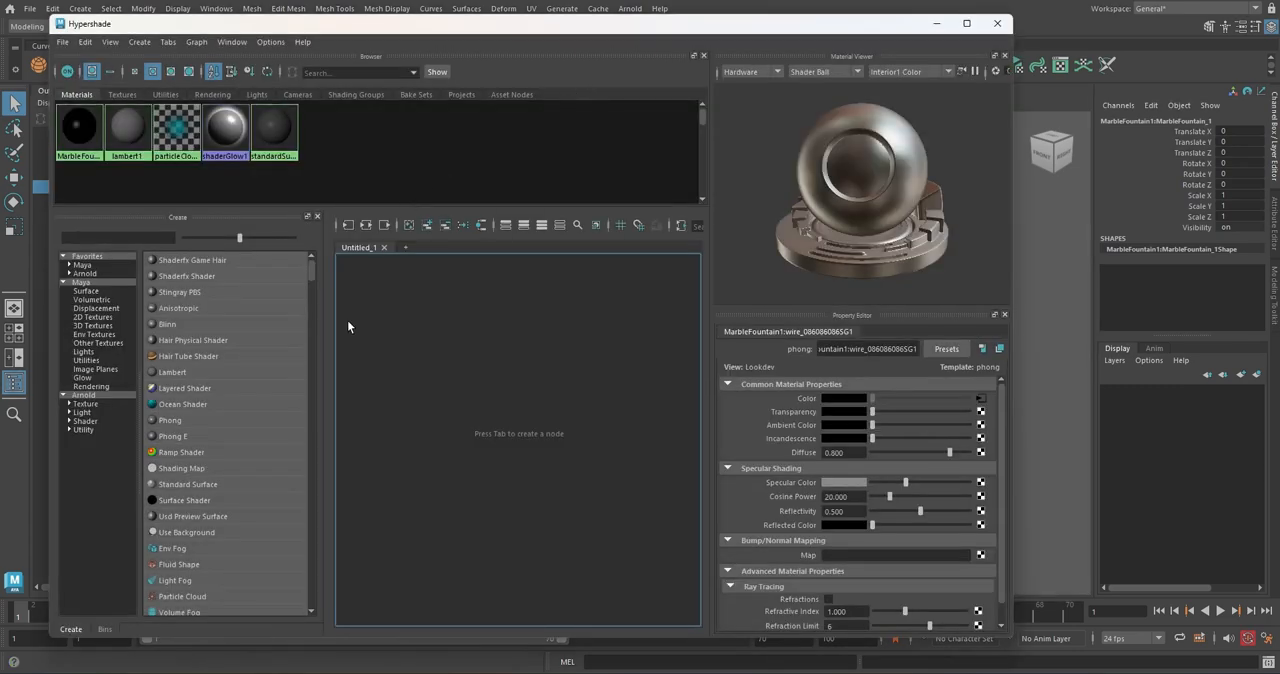
click(94, 423)
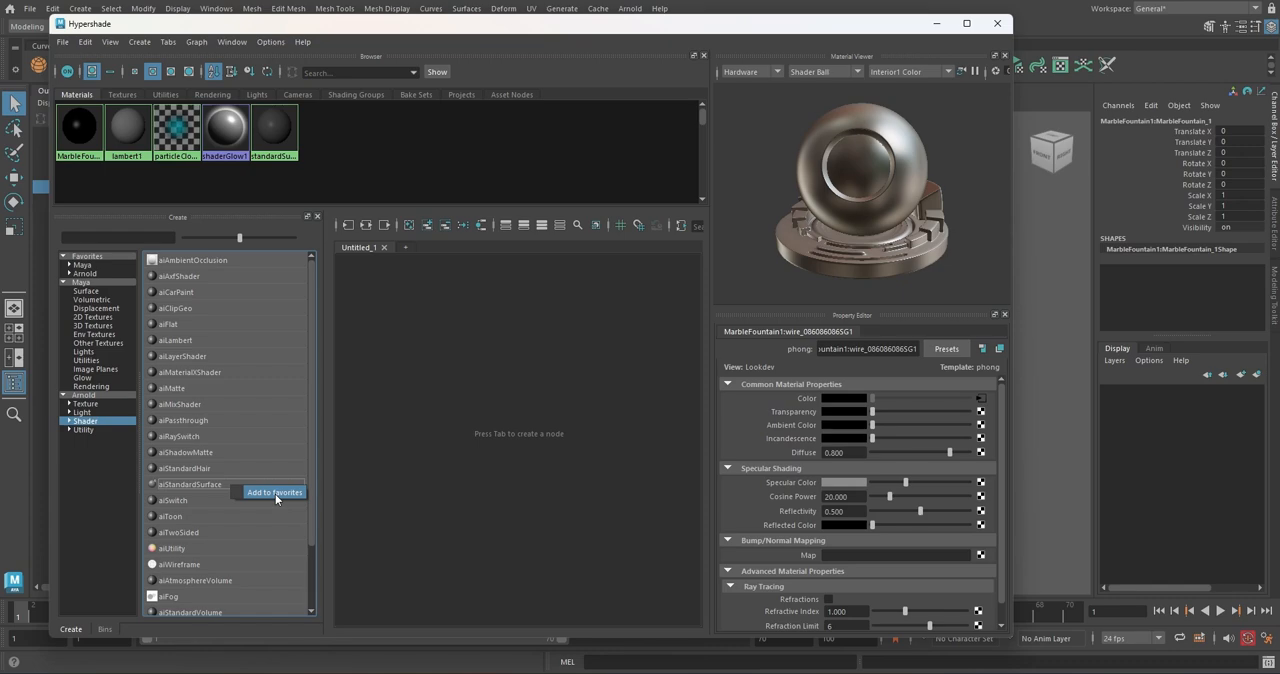
click(440, 405)
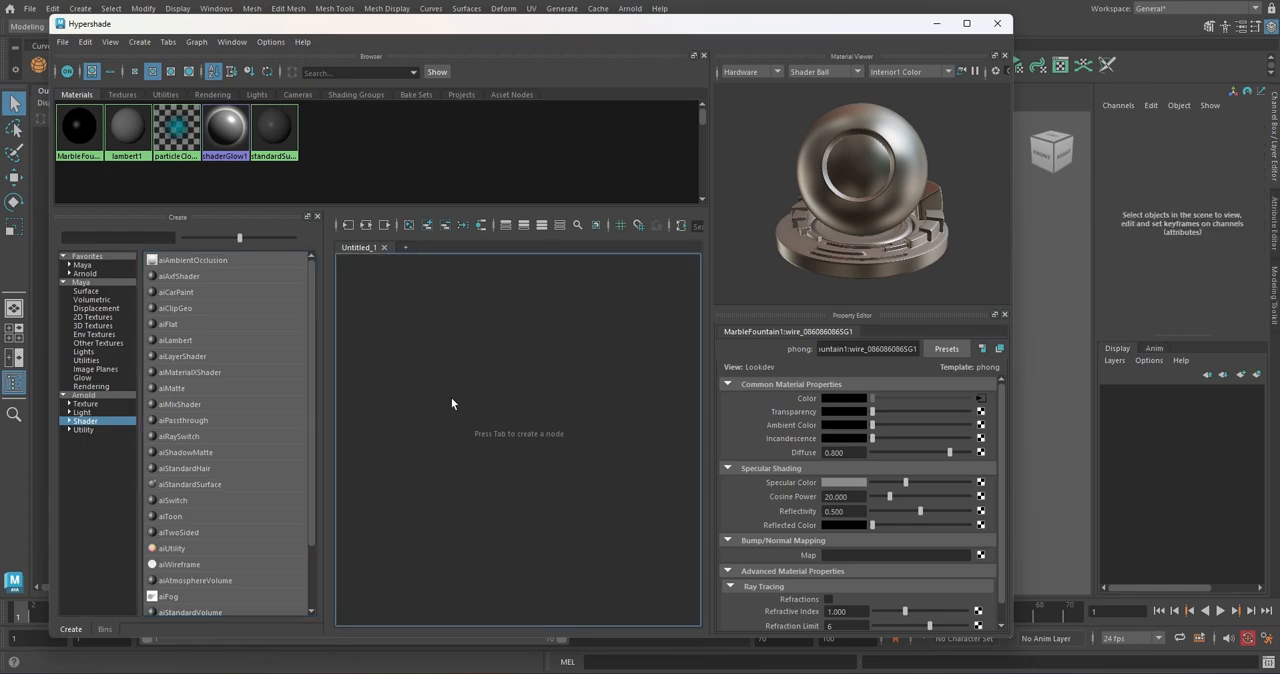
click(998, 23)
Assign a new aiStandardSurface material to the fountain and name it Fountain_model
click(624, 216)
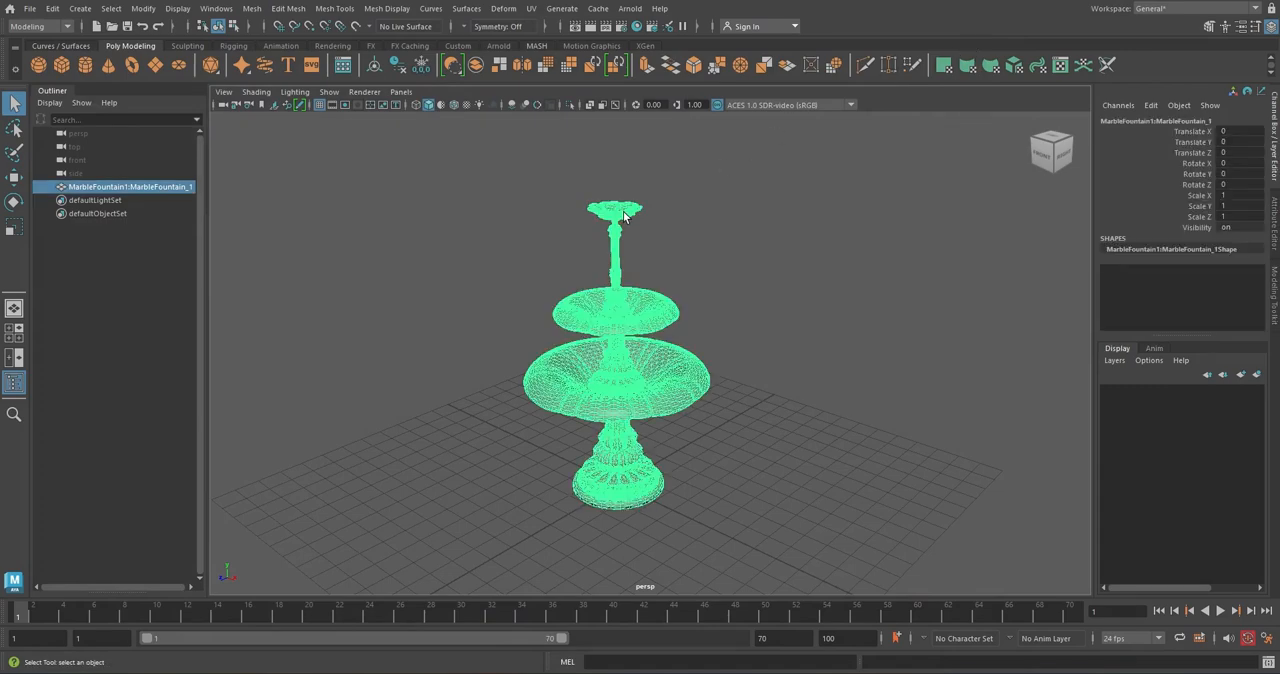
right_drag(626, 207, 750, 645)
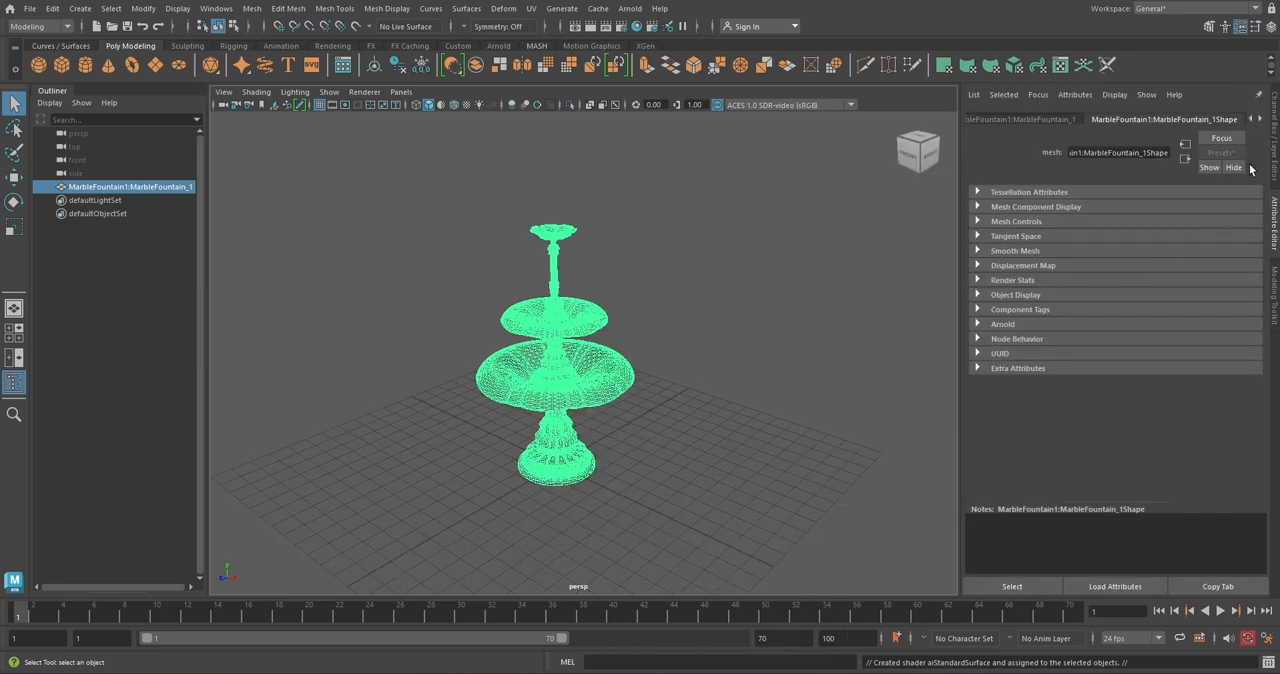
click(1259, 119)
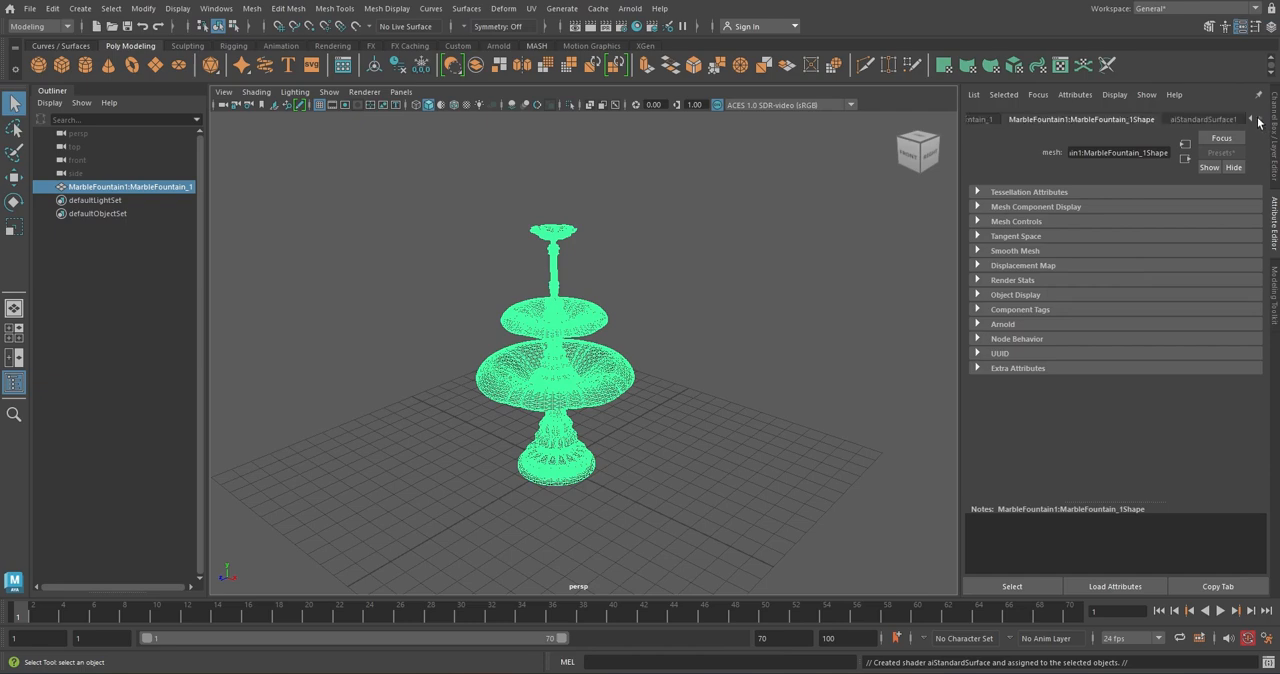
click(1202, 117)
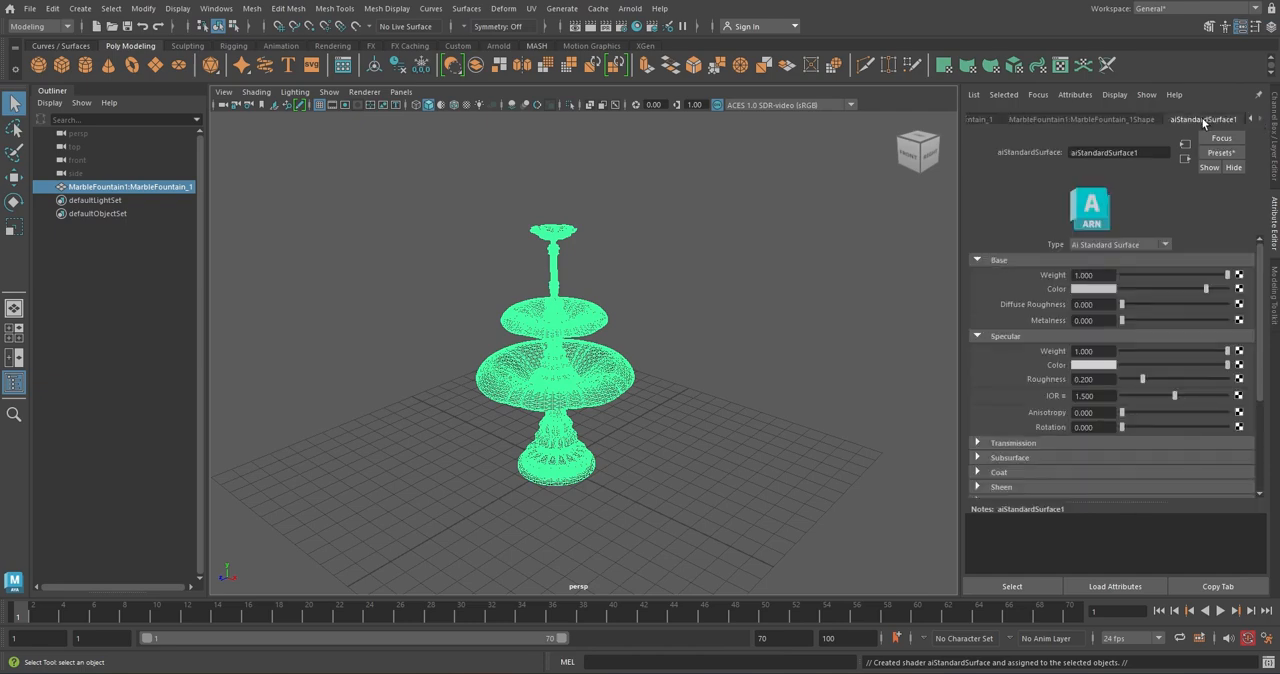
click(1143, 152)
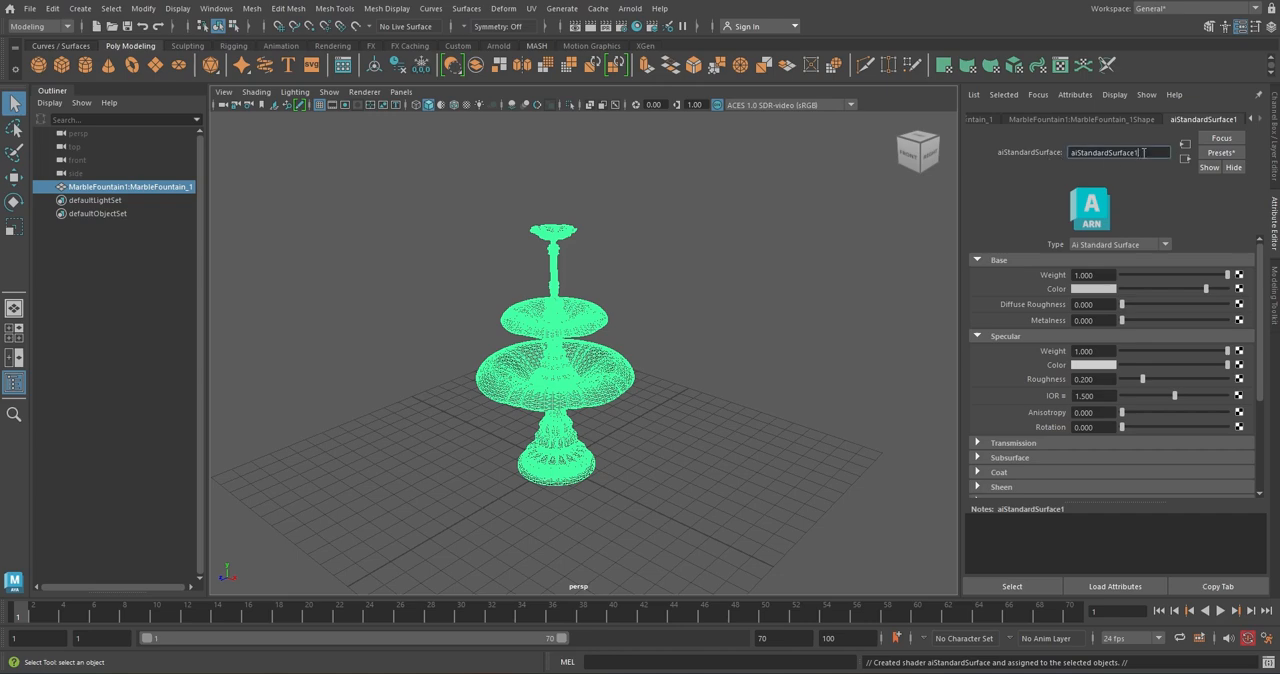
double_click(1143, 152)
text(Fountain_model)
key(Return)
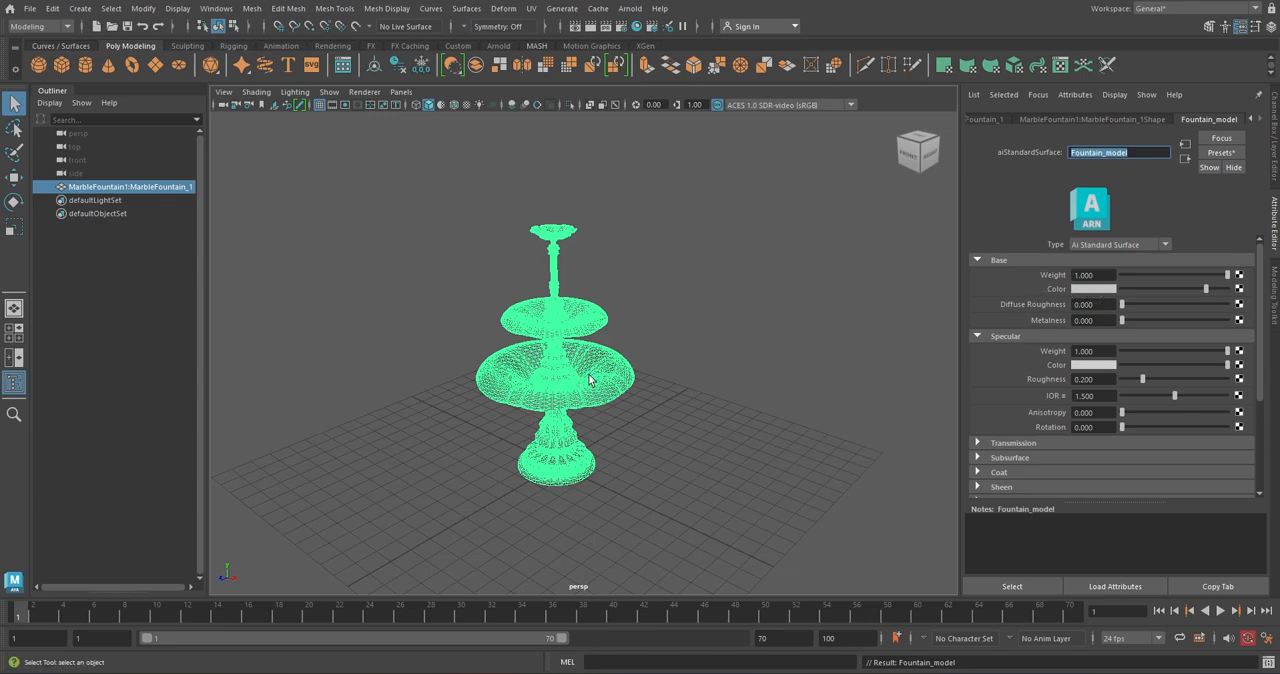
Set the Fountain_model base color to a dark golden brown, about H 40.665, S 0.883, V 0.245, and deselect the fountain
click(1108, 290)
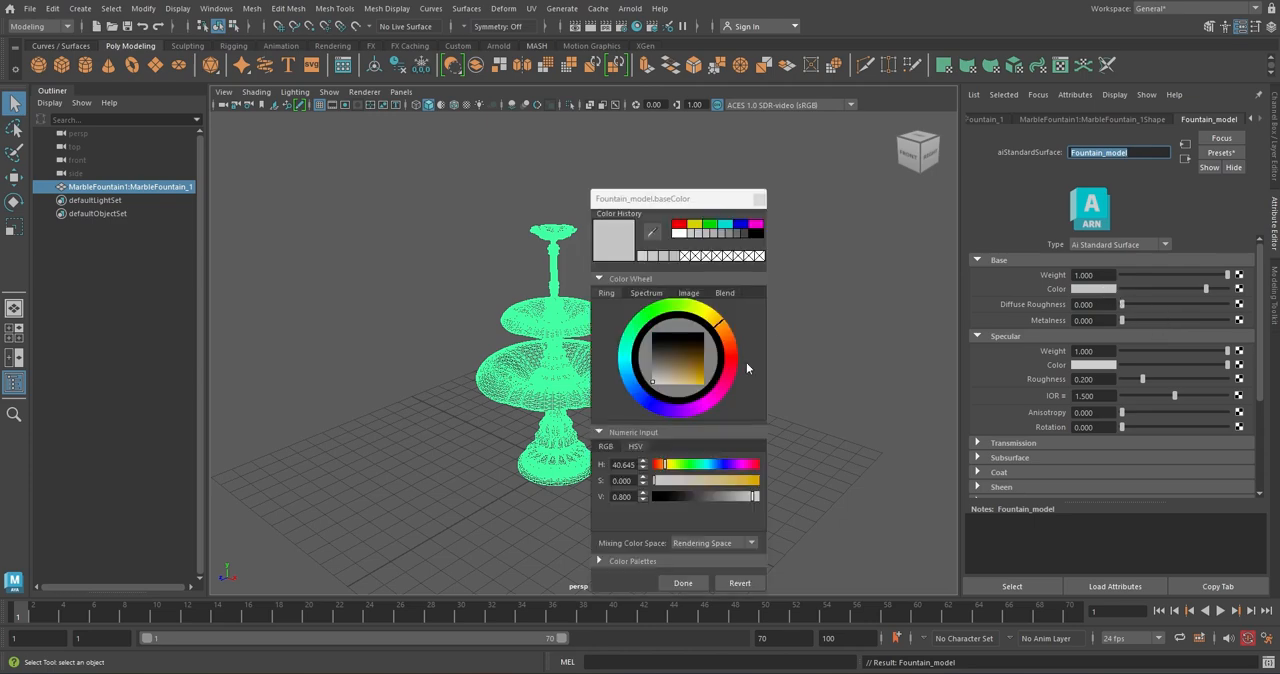
click(698, 363)
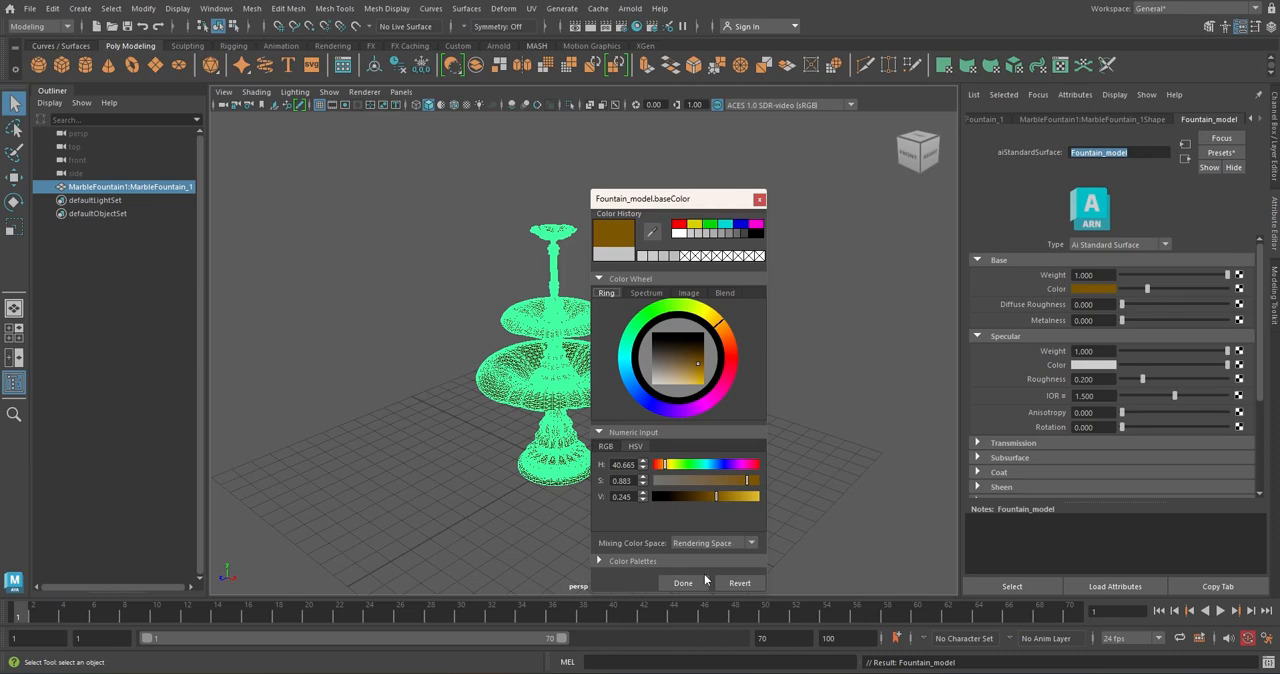
click(683, 583)
click(599, 437)
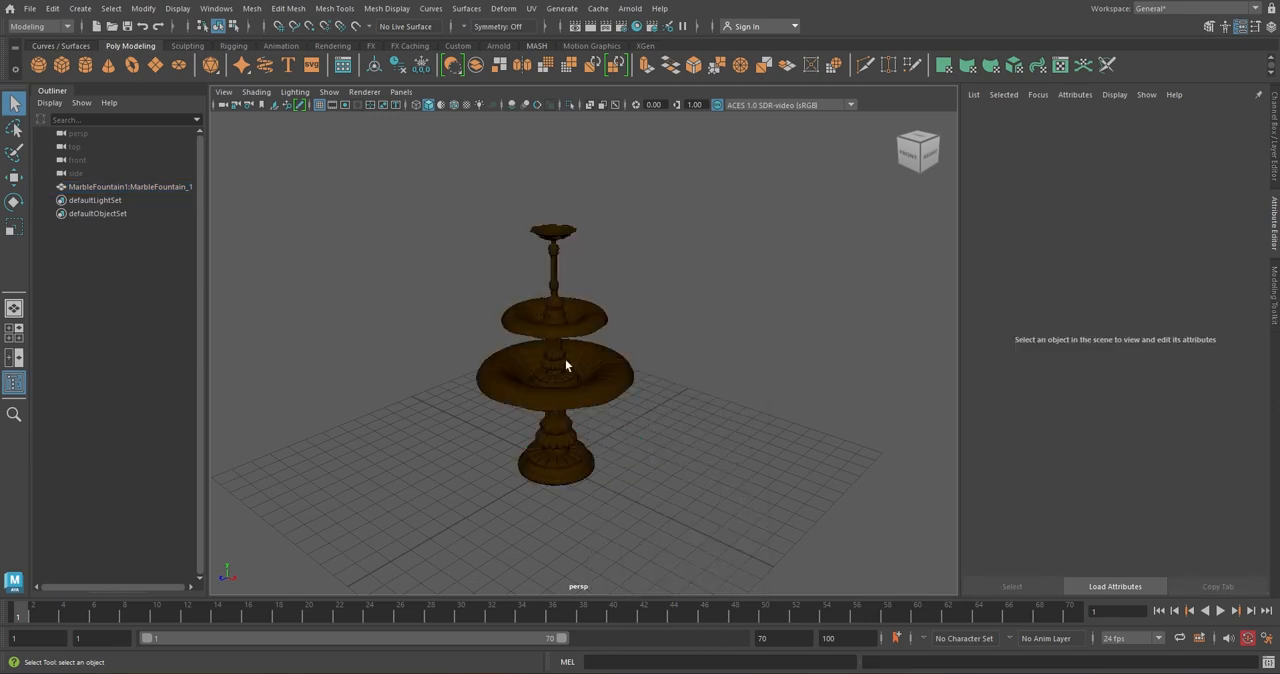
Map a File texture to the base color of Fountain_model, using FiorDeCarnesco2.jpg as the image
click(620, 378)
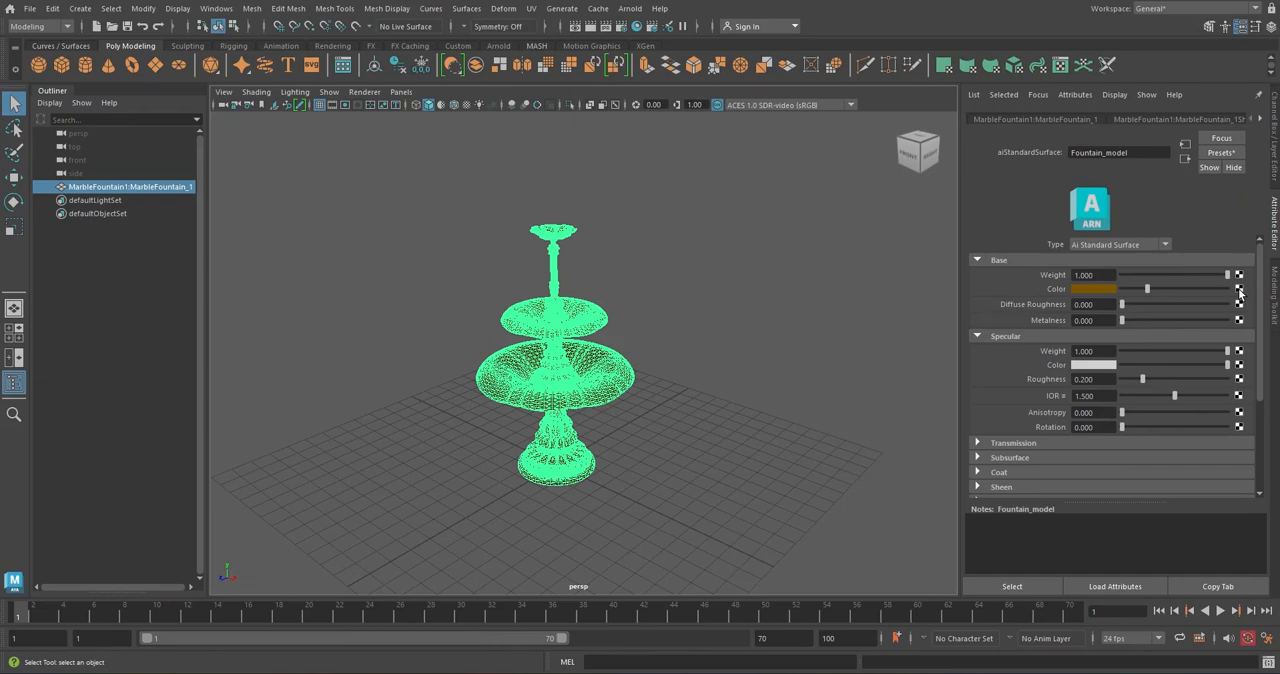
click(1239, 289)
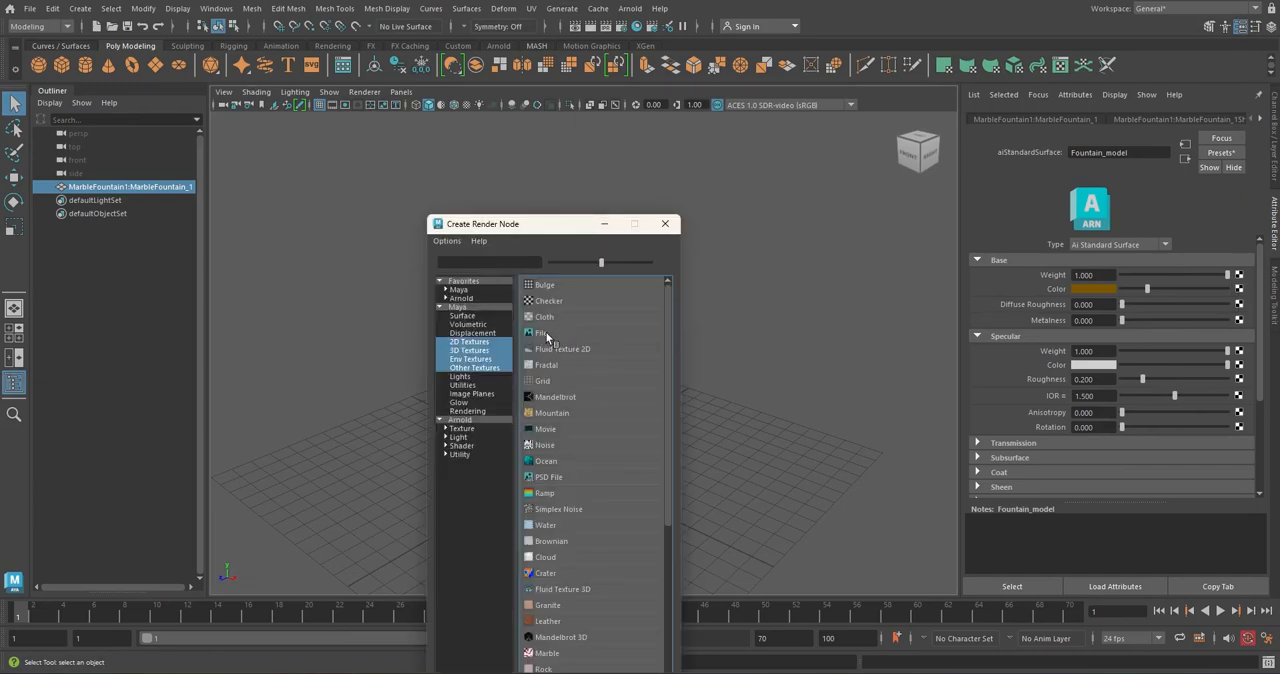
click(572, 336)
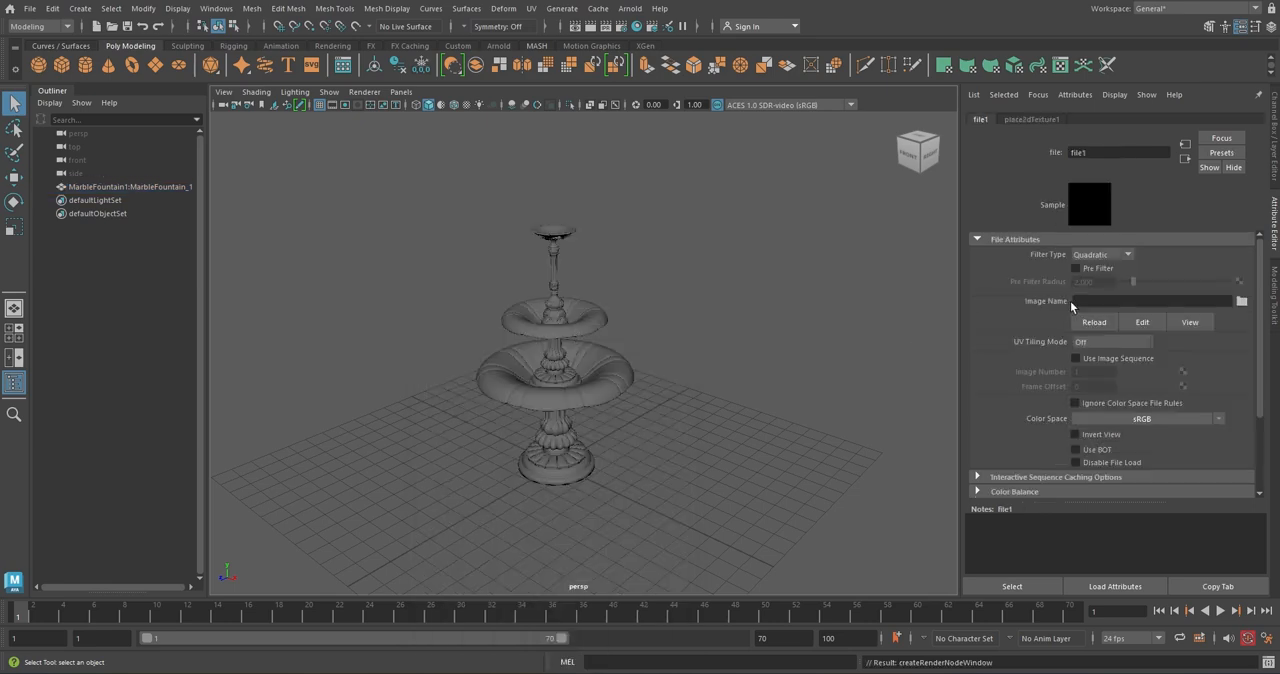
click(1242, 302)
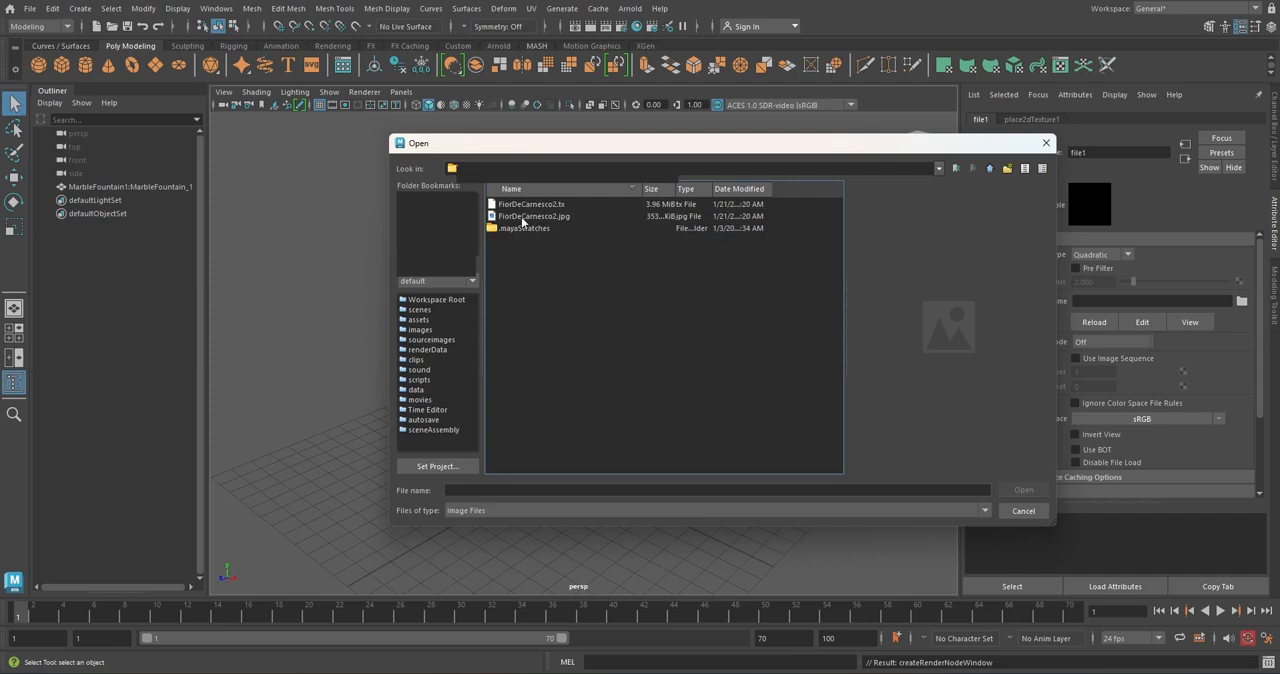
click(530, 216)
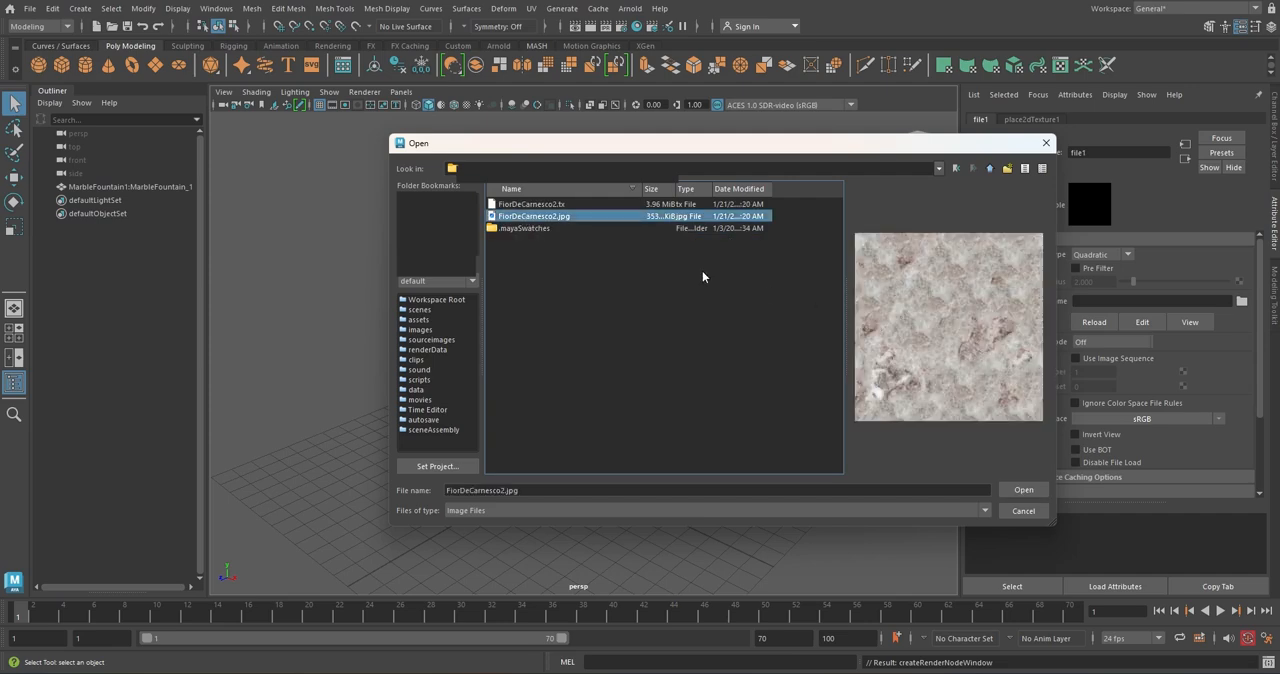
double_click(541, 218)
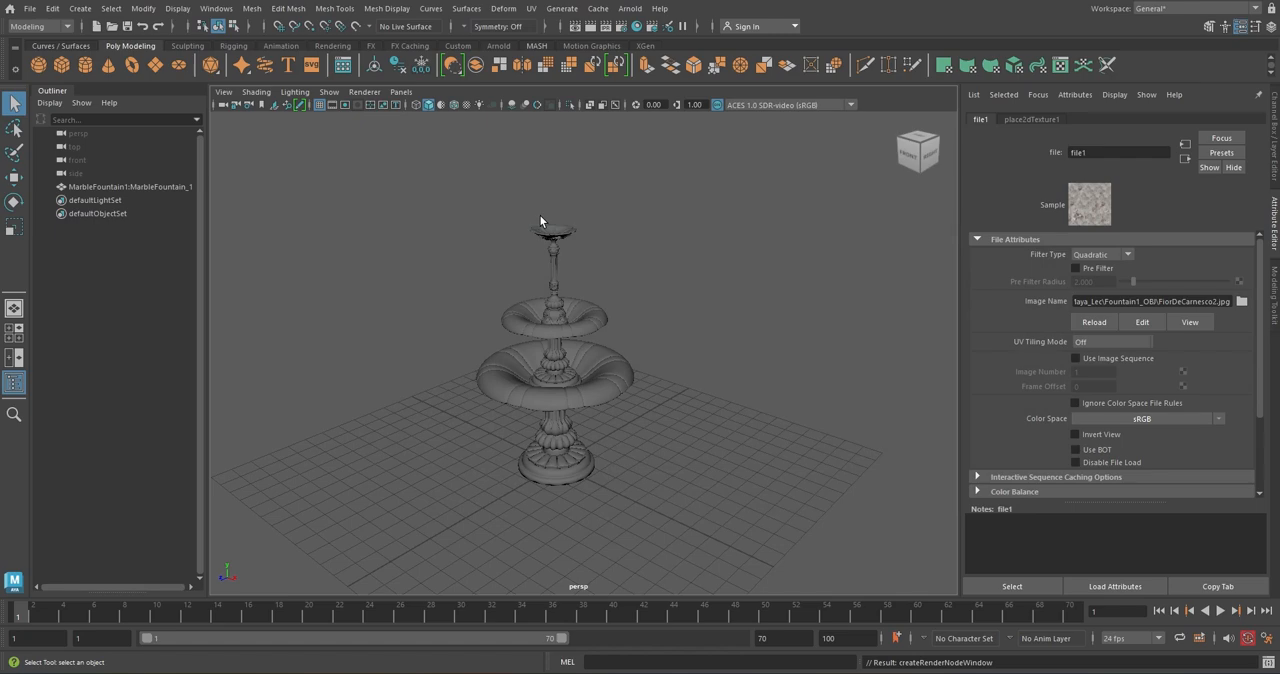
Turn on textured display in the viewport and inspect the marble texture around the fountain
alt+middle_drag(717, 314, 719, 316)
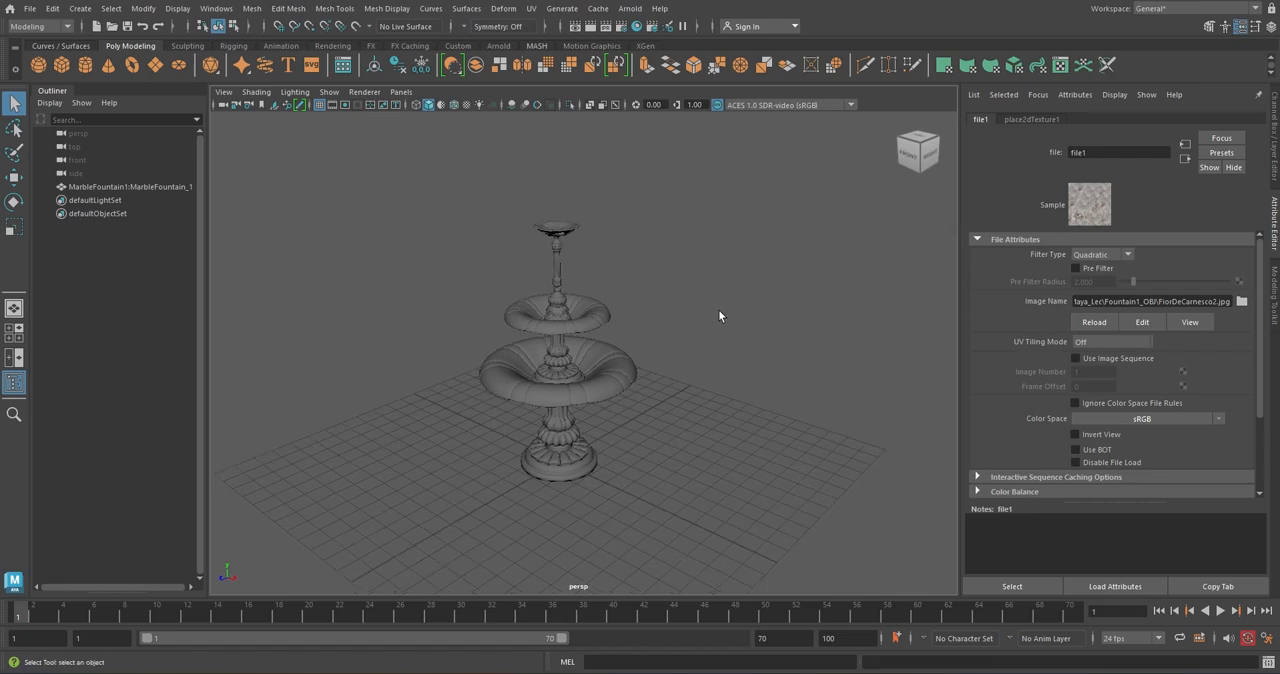
key(6)
scroll(614, 409, up, 5)
mouse_move(611, 409)
alt+mouse_down()
mouse_move(559, 452)
mouse_move(643, 451)
mouse_move(649, 437)
mouse_move(523, 474)
mouse_move(466, 451)
mouse_move(468, 430)
alt+mouse_up()
alt+middle_drag(468, 430, 611, 449)
scroll(587, 408, down, 2)
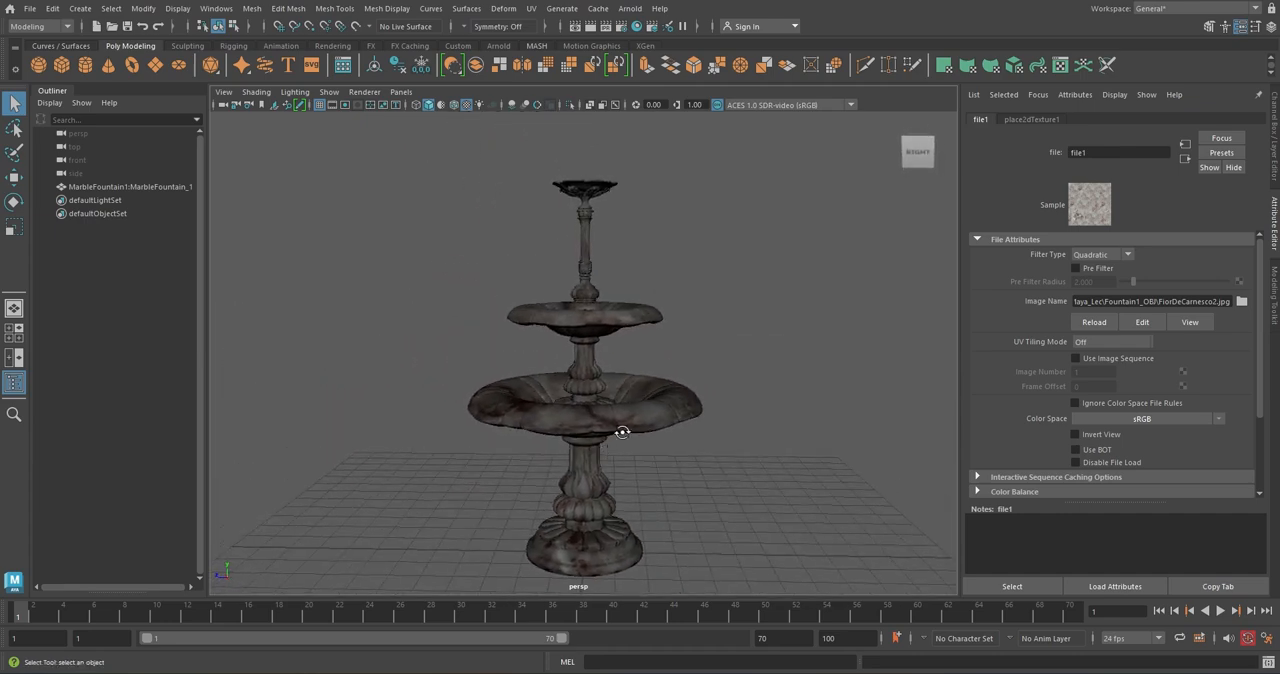
alt+drag(622, 432, 625, 443)
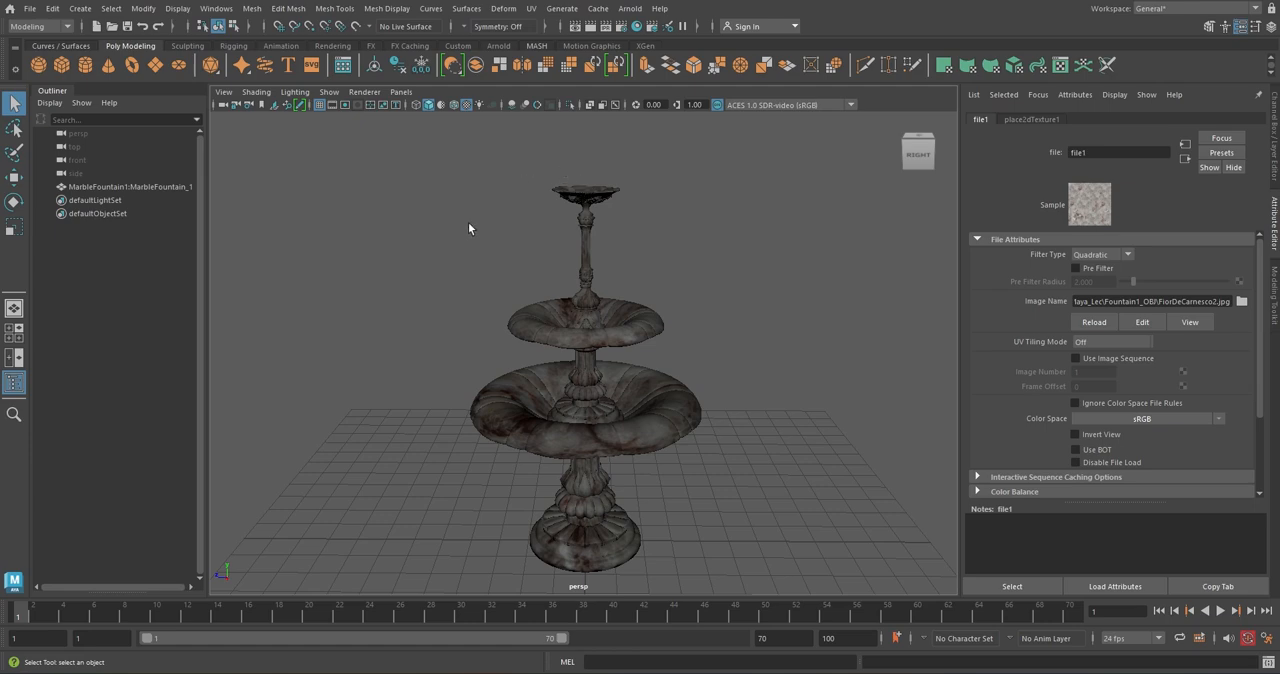
Switch to the FX menu set and create an nParticle emitter of the Directional type
click(68, 27)
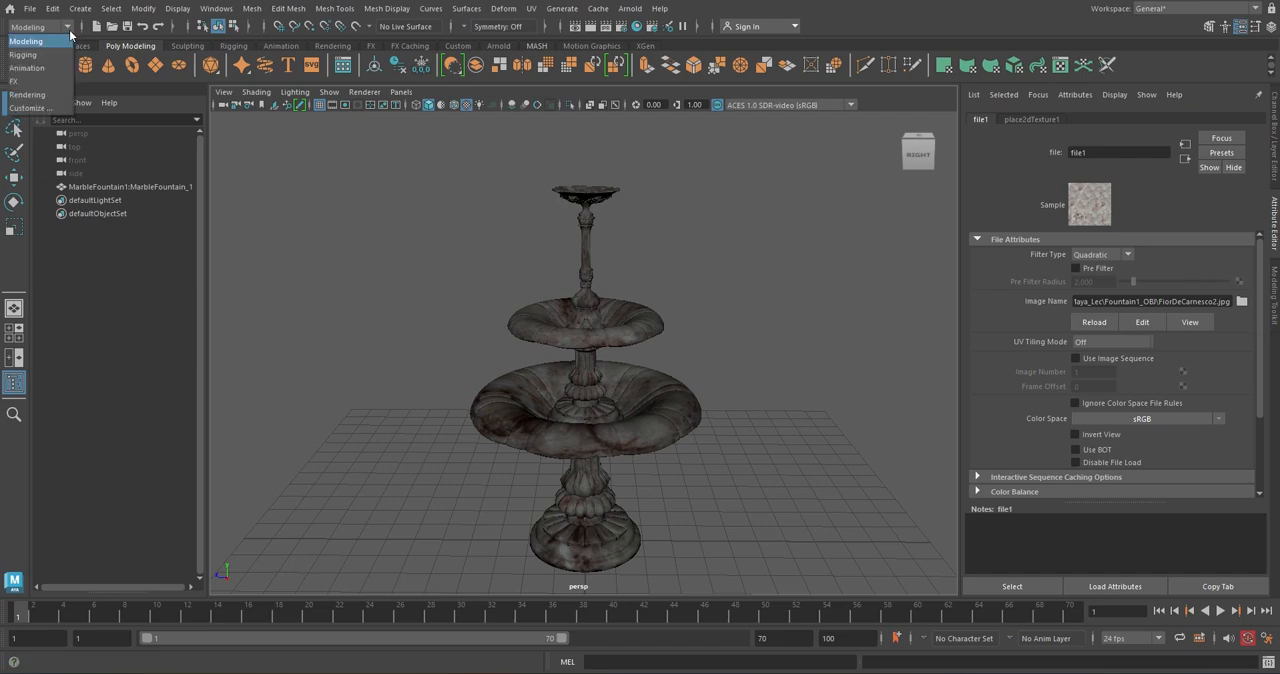
click(55, 82)
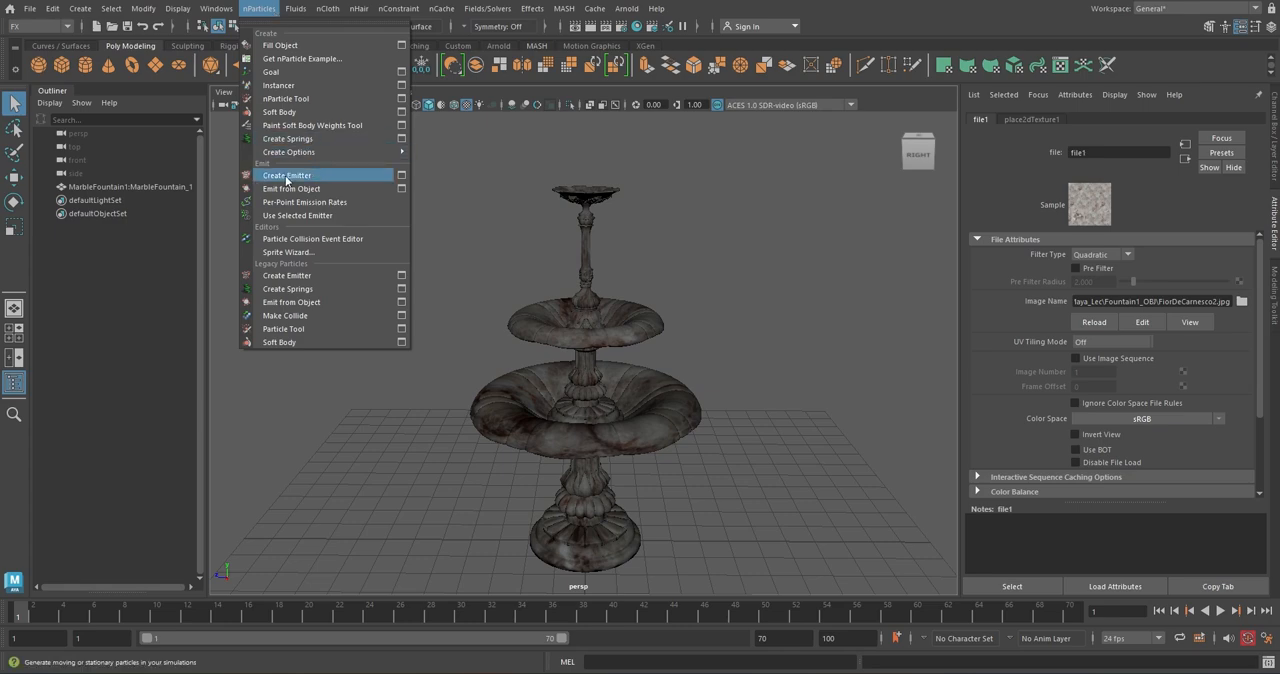
click(402, 176)
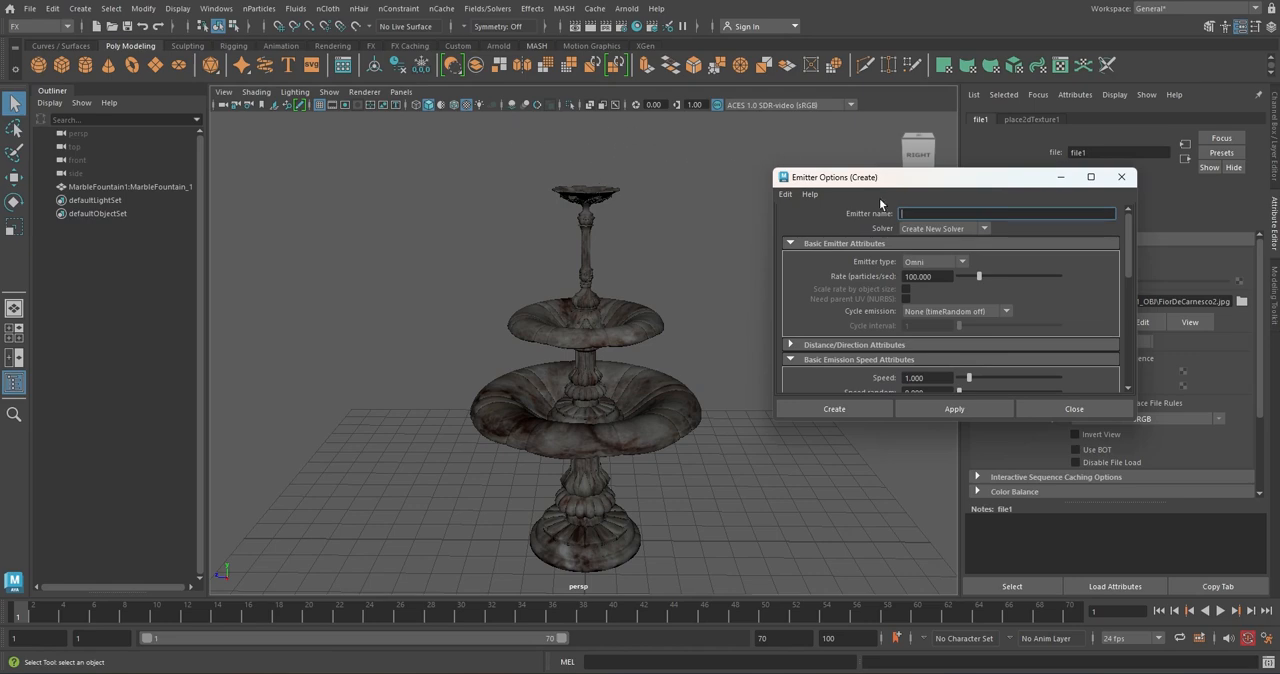
click(965, 263)
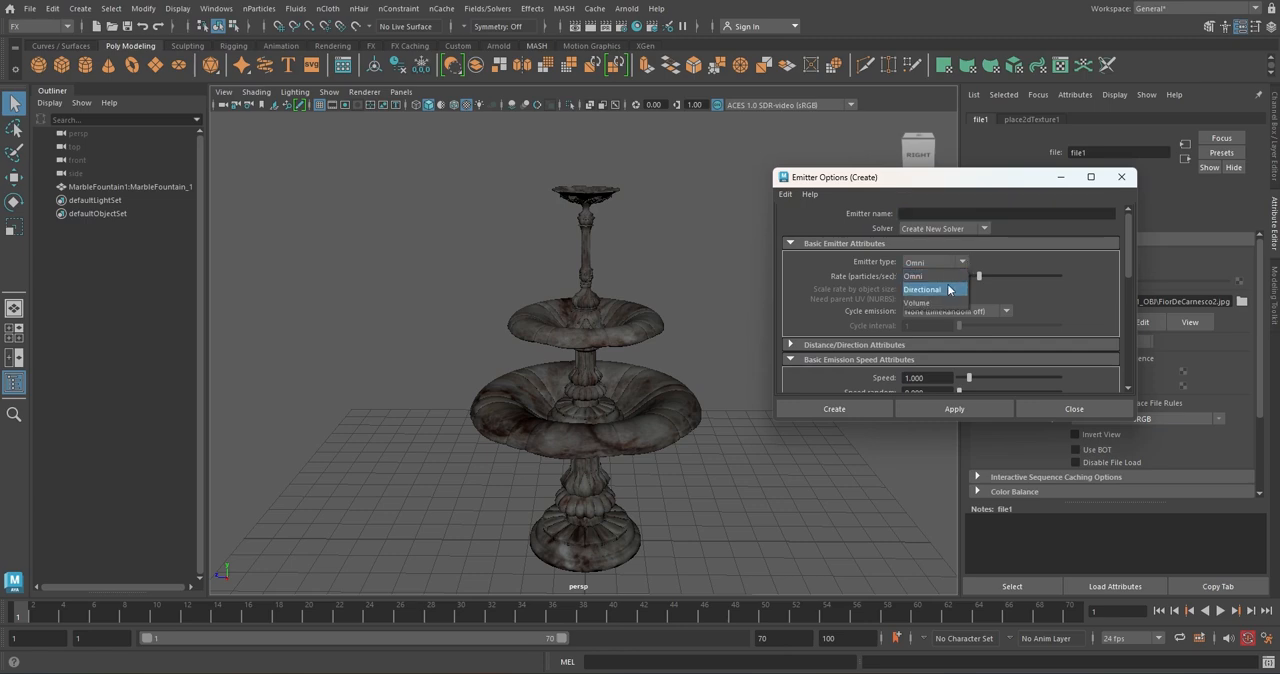
click(946, 290)
click(859, 413)
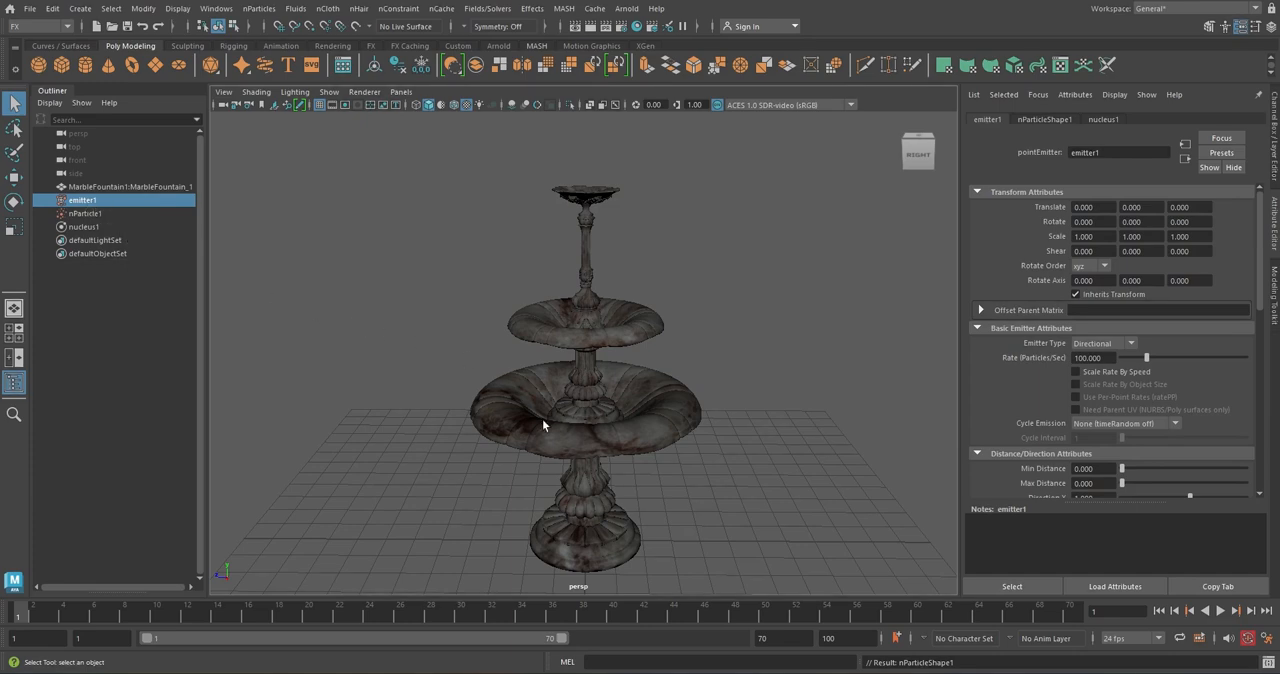
Raise emitter1 above the fountain's top bowl to about Y 13.17 and play the particle simulation
key(w)
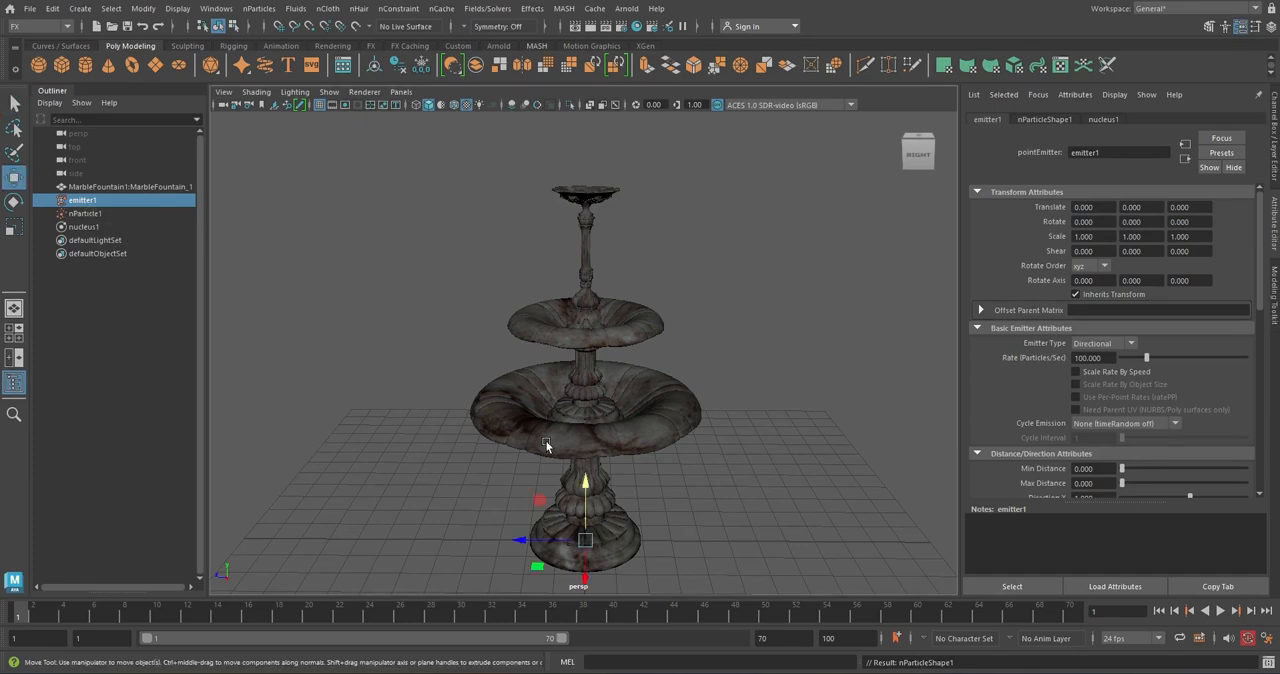
drag(585, 483, 579, 78)
alt+middle_drag(631, 197, 620, 352)
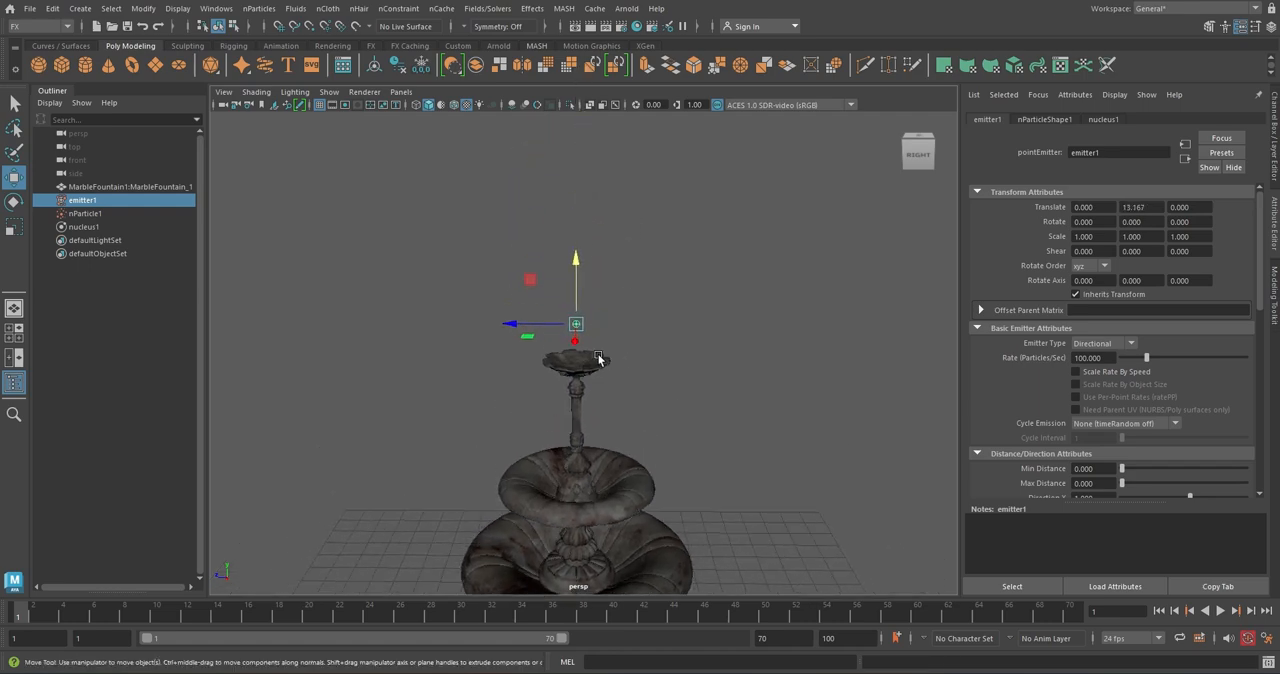
scroll(591, 318, up, 5)
scroll(590, 316, up, 2)
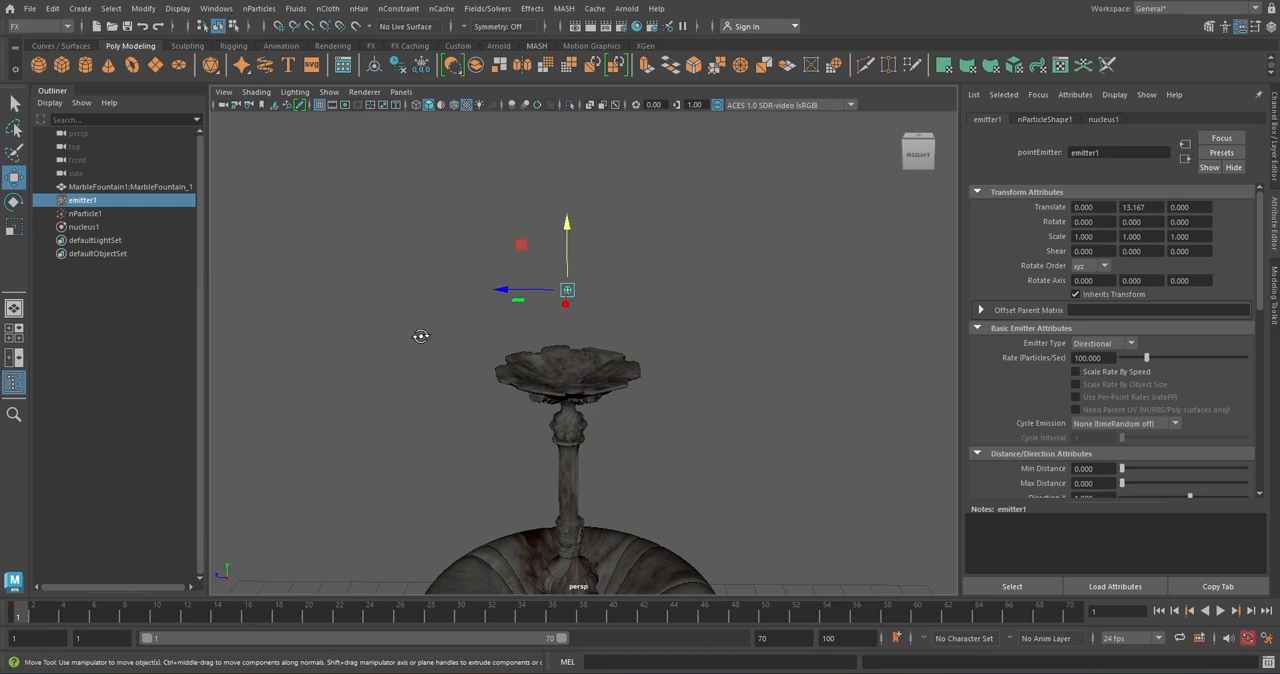
alt+drag(420, 336, 588, 318)
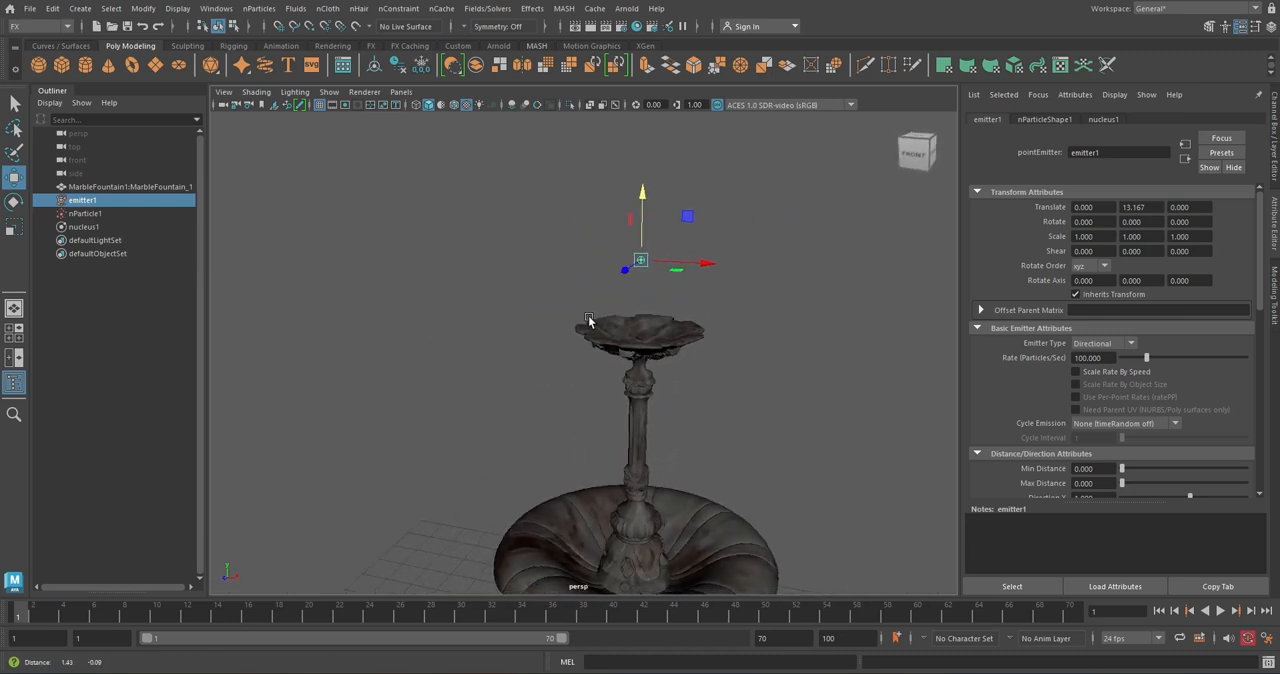
alt+middle_drag(588, 318, 550, 347)
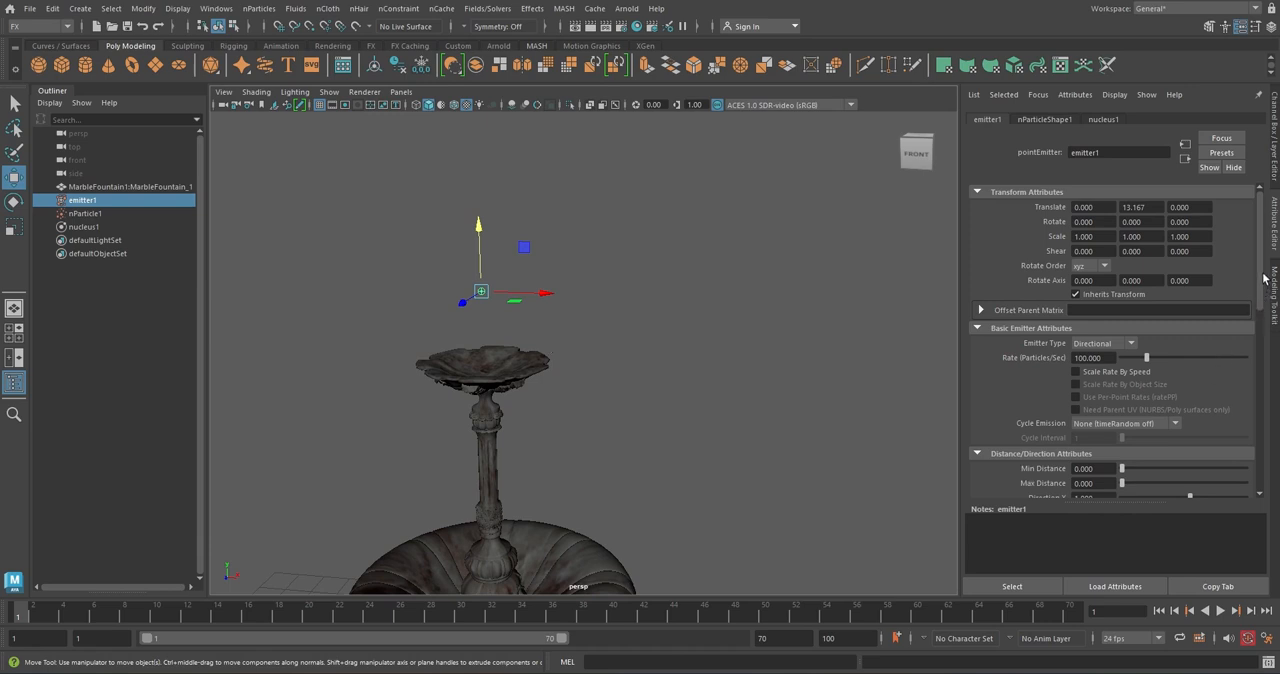
scroll(1163, 385, down, 5)
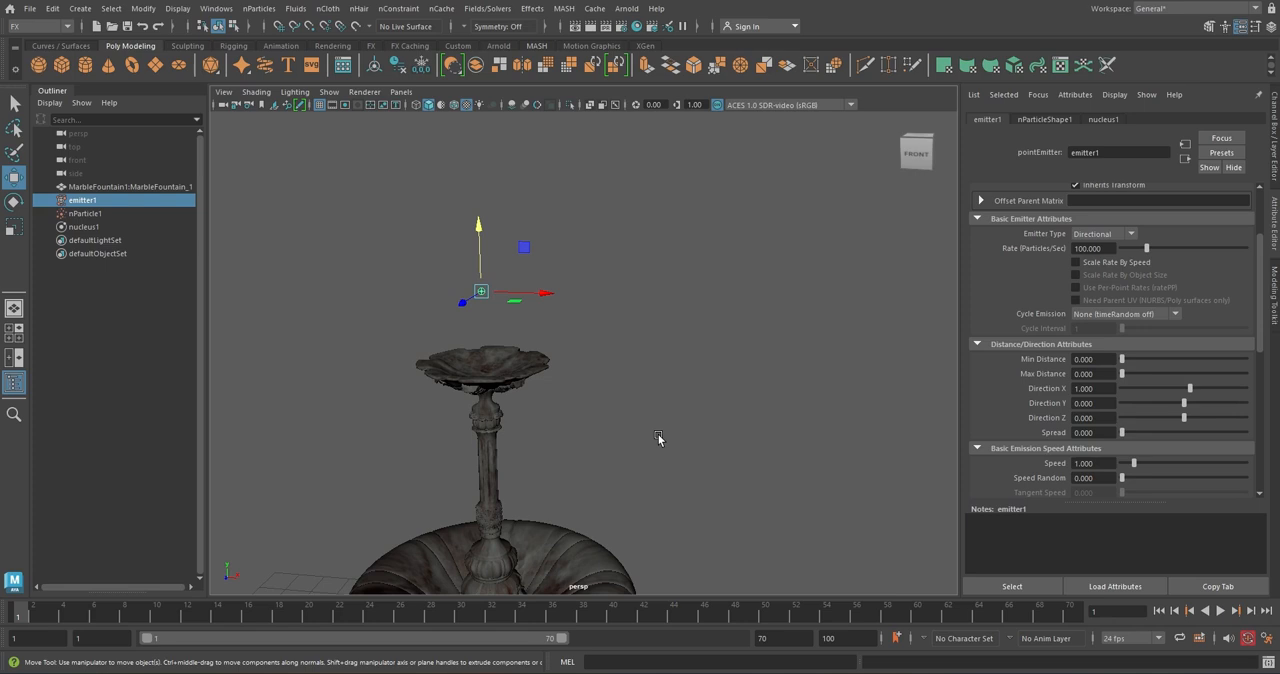
click(1222, 611)
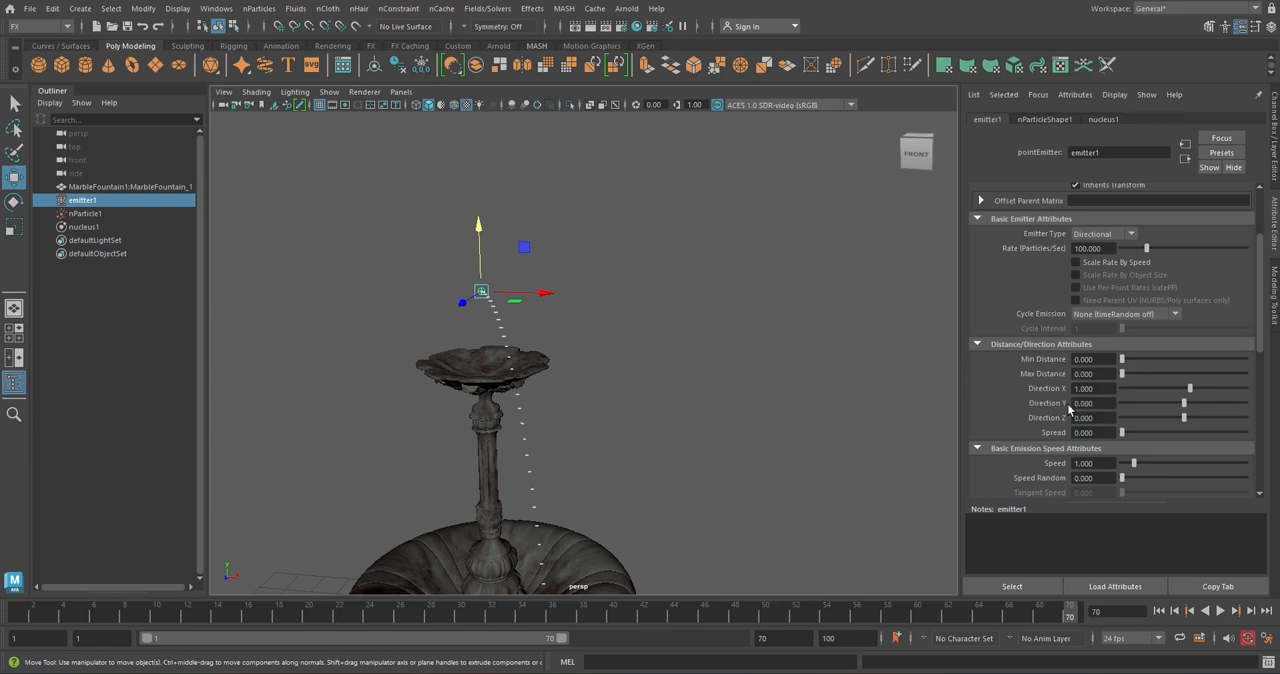
Set the emitter's Direction X to 0 and Direction Y to 1, and replay the simulation from the first frame
drag(1097, 390, 1047, 388)
key(Tab)
key(Return)
click(1159, 610)
click(1222, 611)
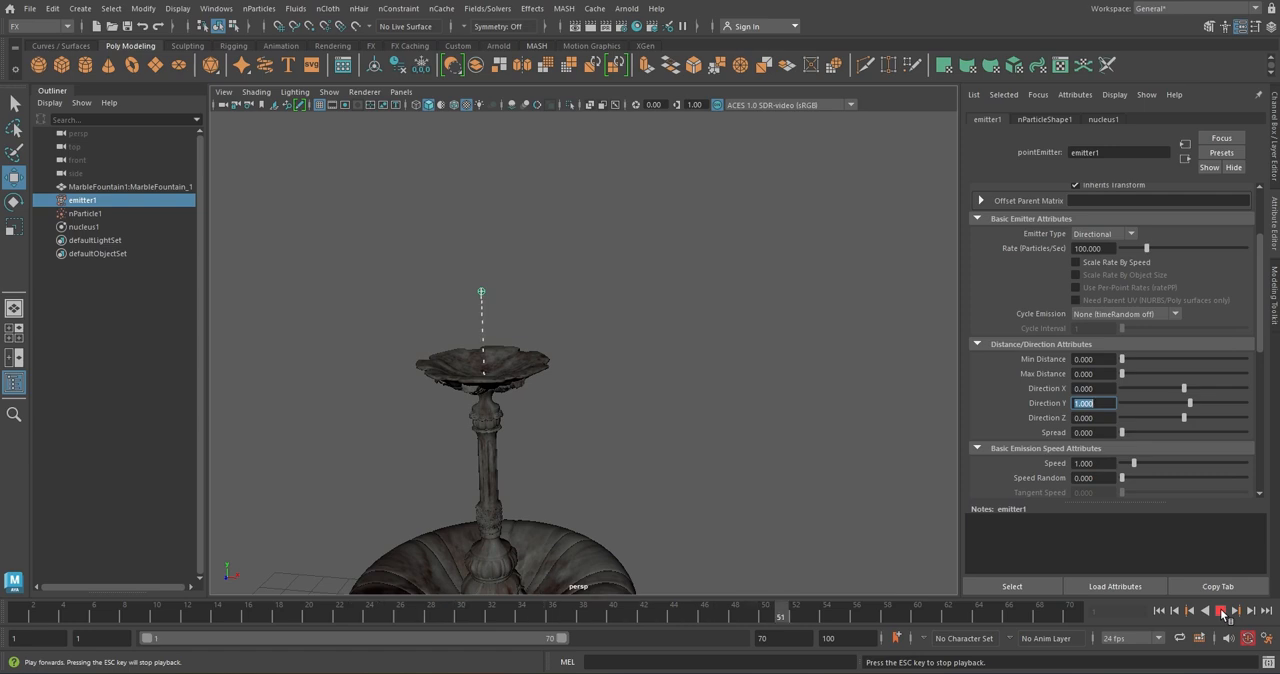
click(1222, 611)
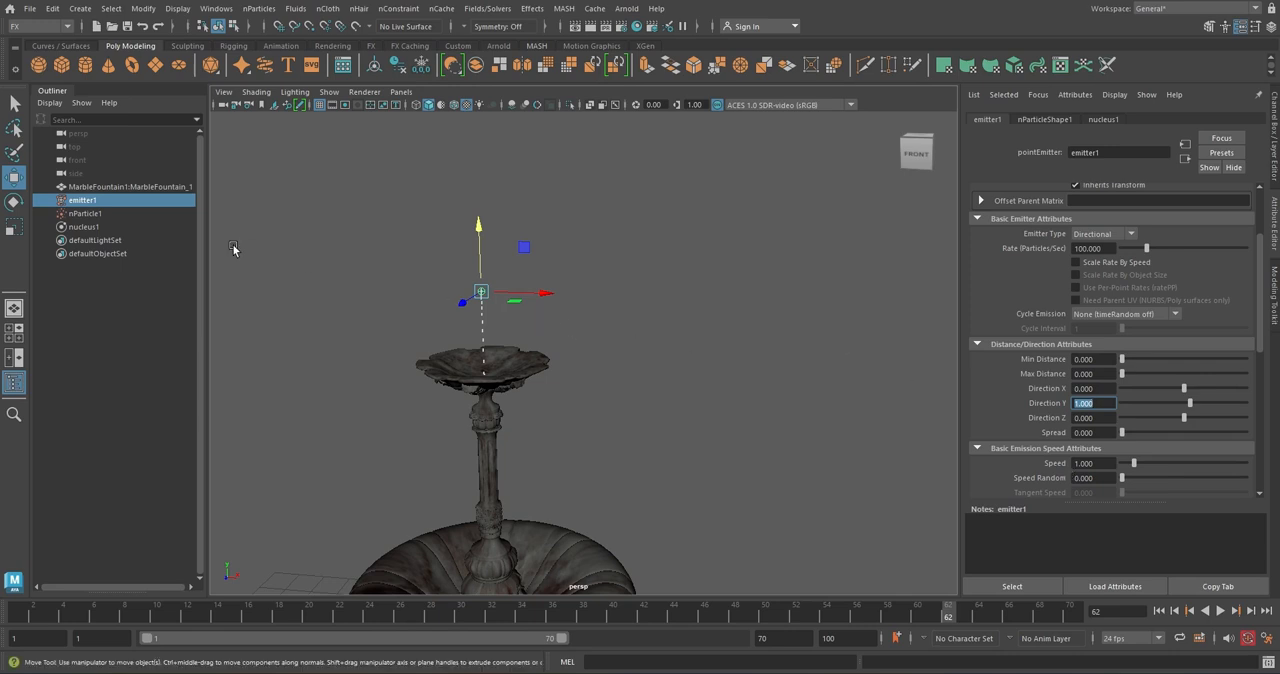
Try a gravity of 0 on nucleus1 and play the simulation from the first frame
click(84, 227)
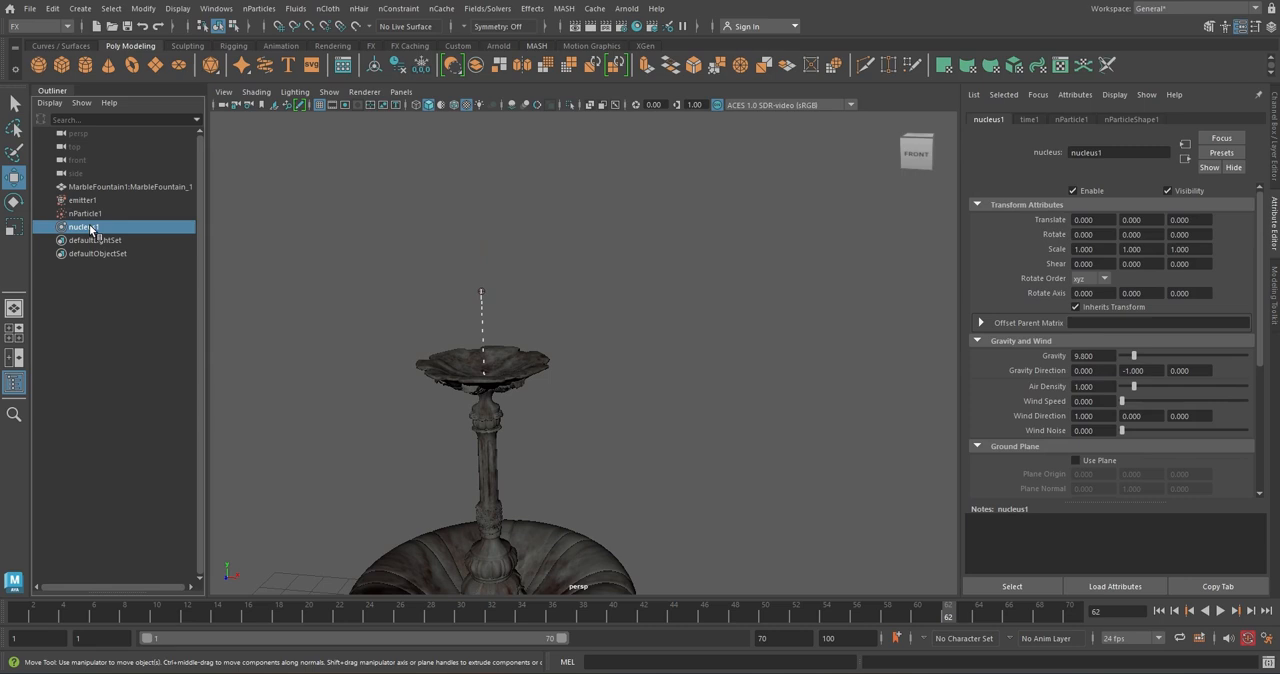
click(1101, 359)
text(0)
key(Return)
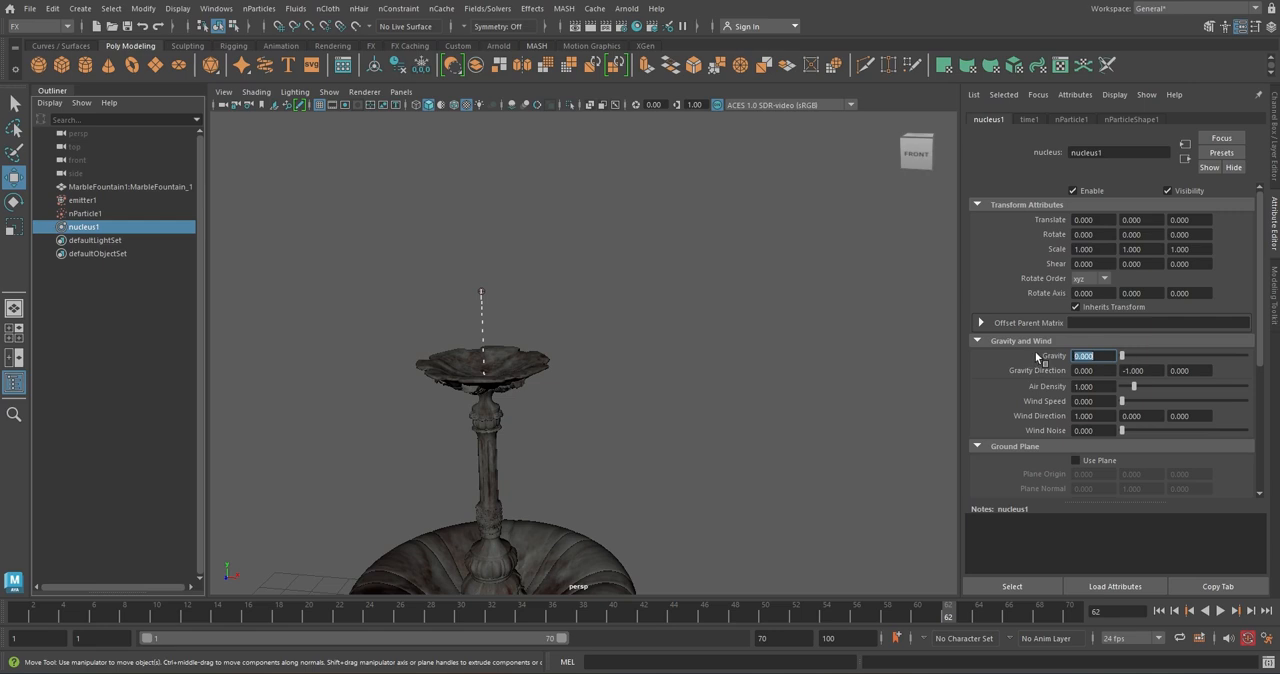
click(1160, 611)
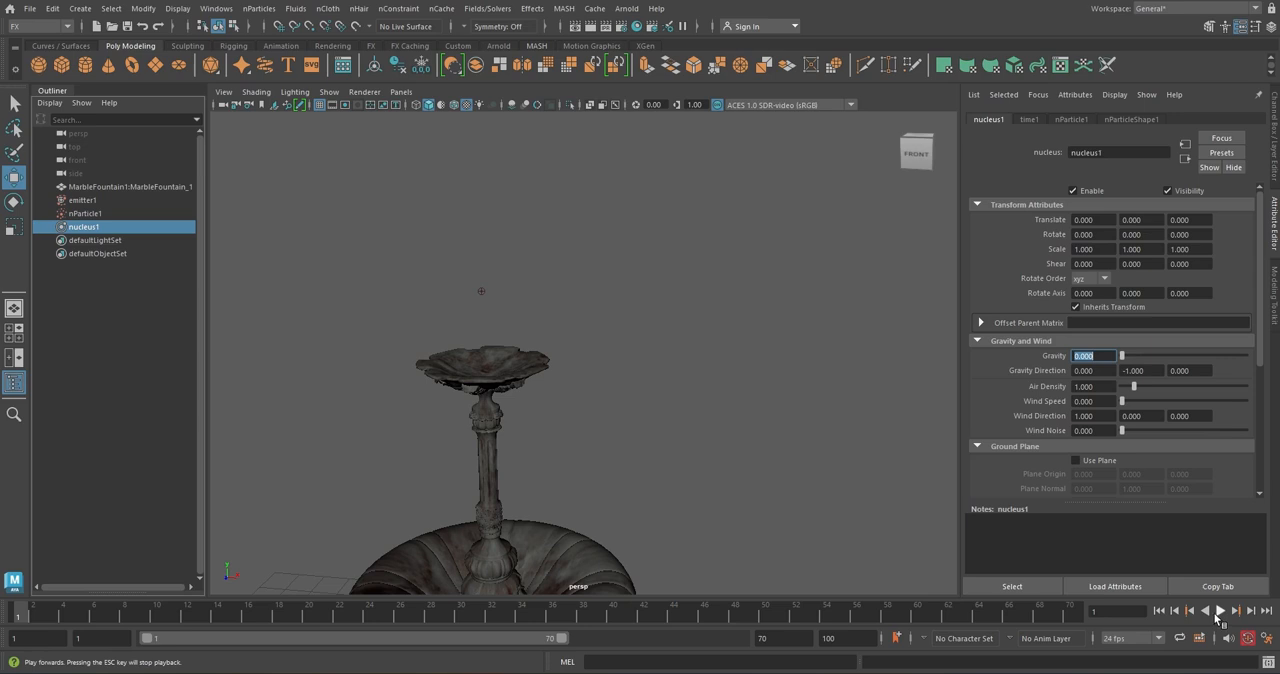
click(1219, 612)
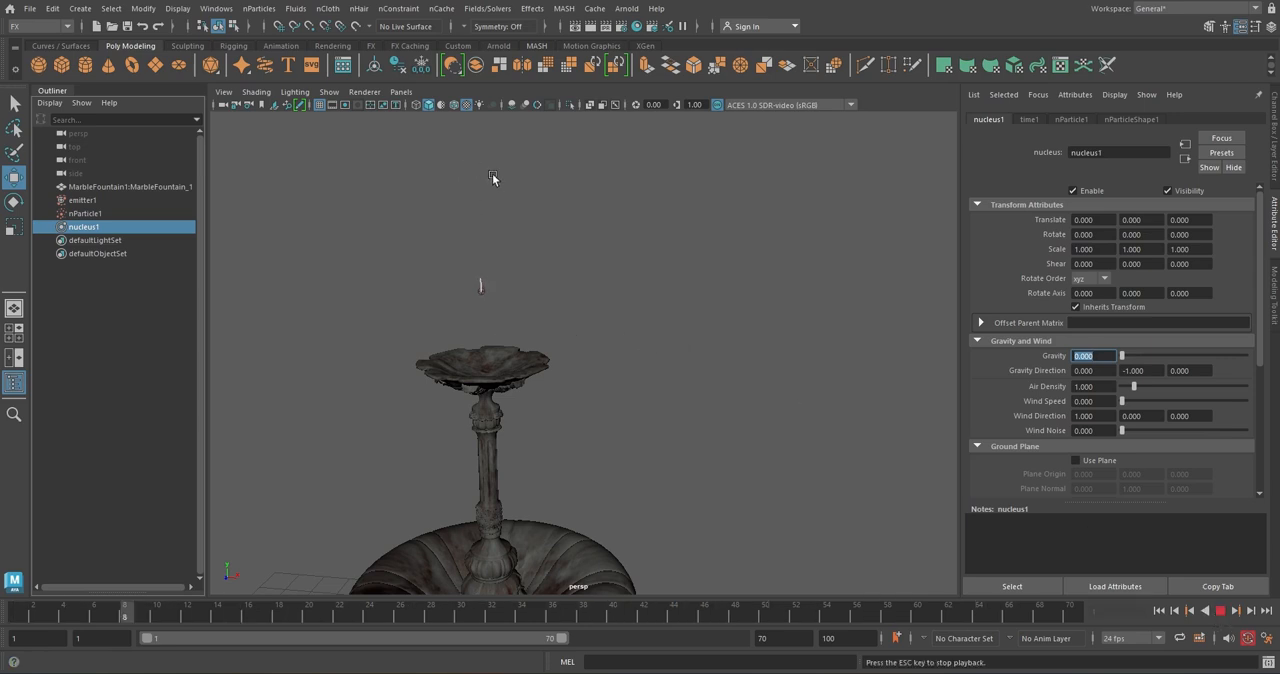
click(1220, 610)
Return to the first frame and set nucleus1's gravity back to 9.8
click(1160, 611)
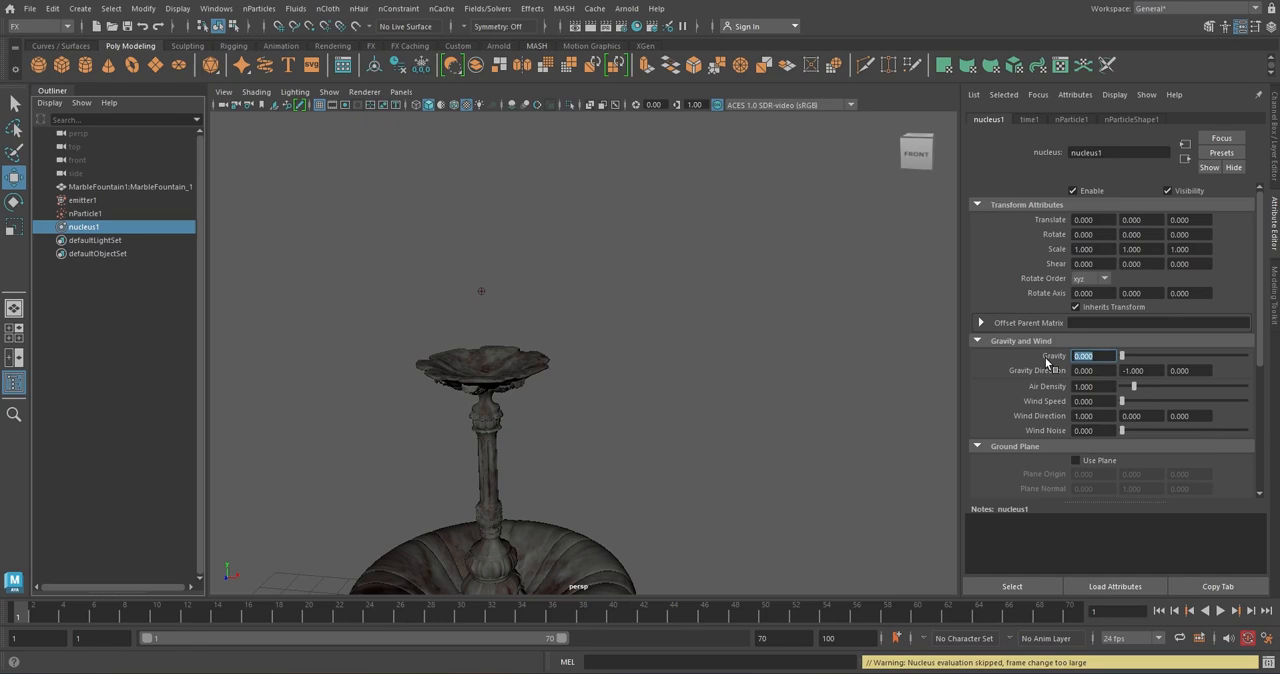
text(9.8)
key(Return)
Play the simulation with emitter1 selected and raise its emission speed to 10
click(128, 204)
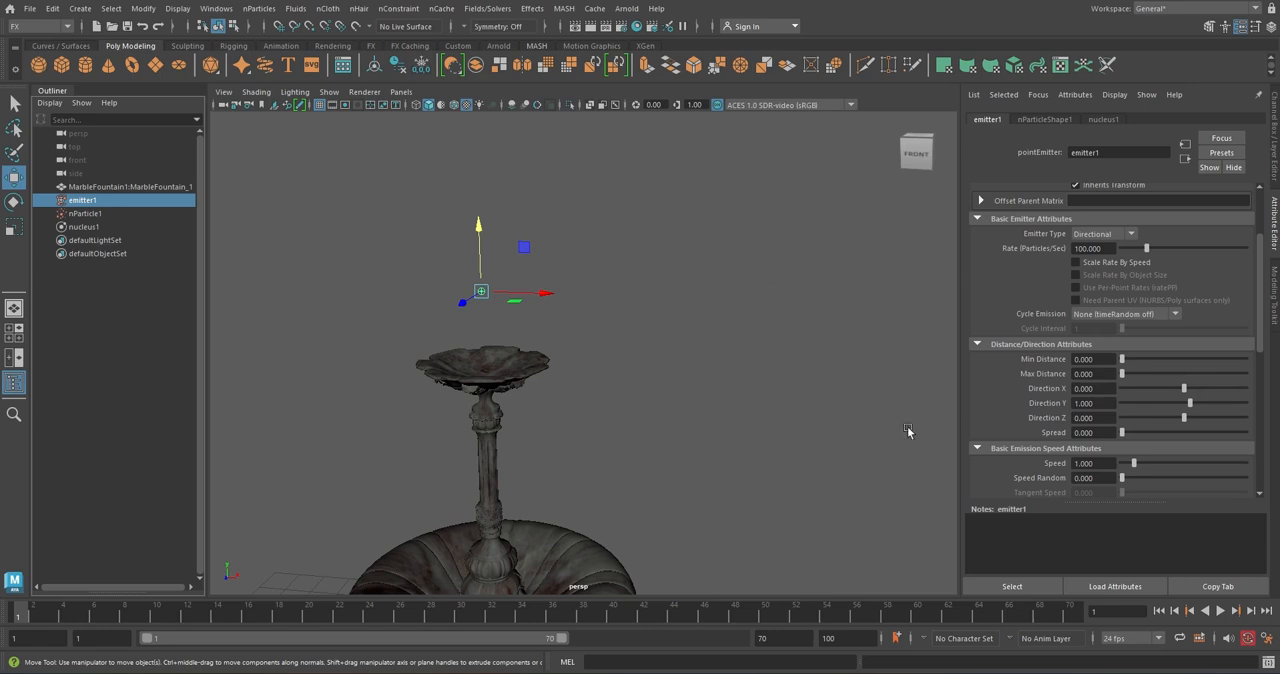
click(1220, 610)
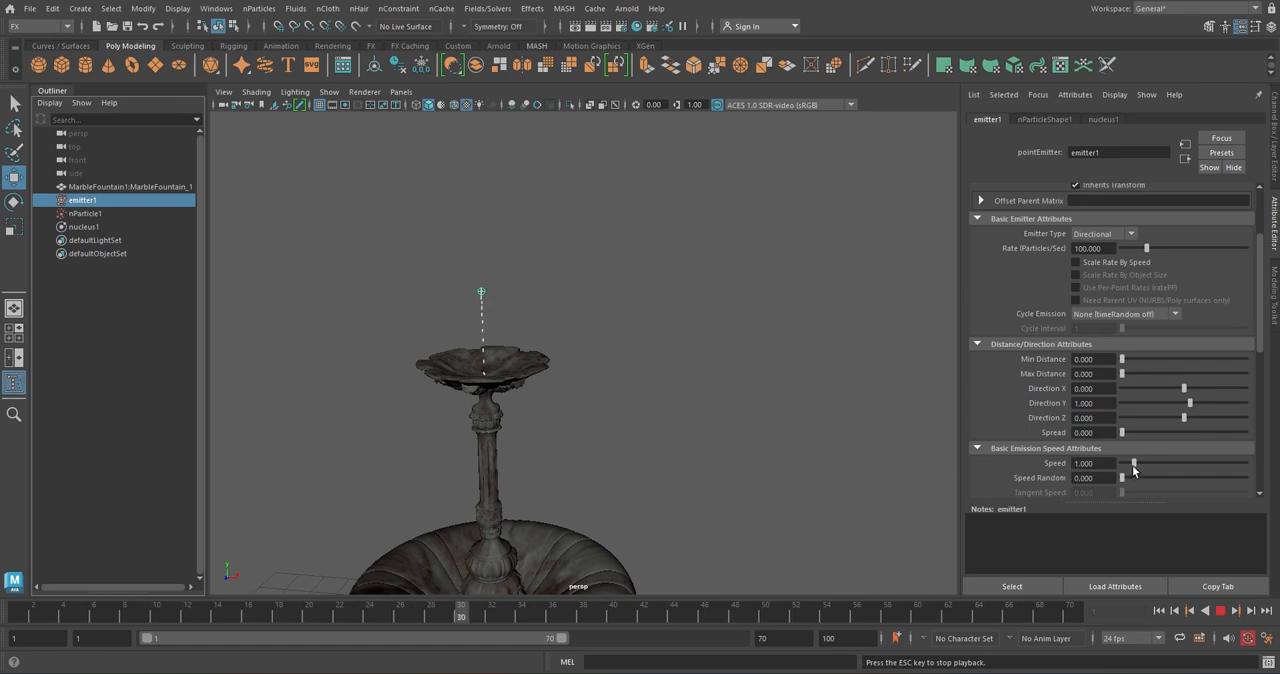
drag(1134, 463, 1208, 463)
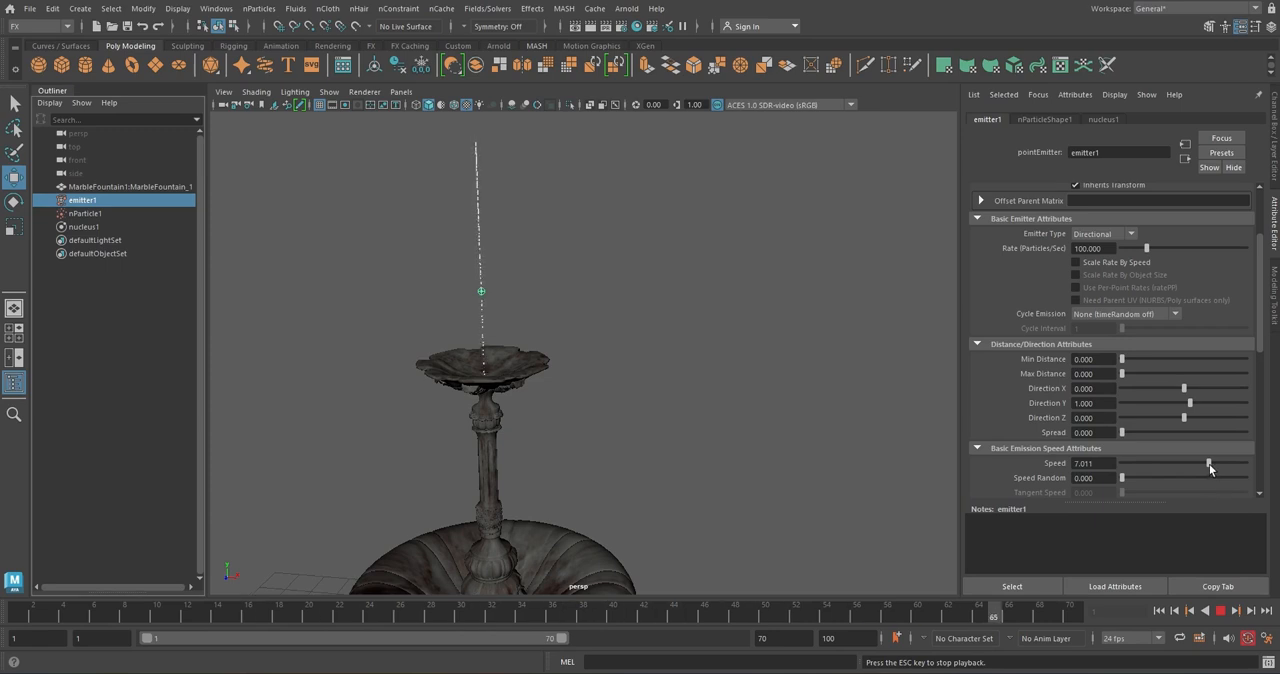
click(1220, 611)
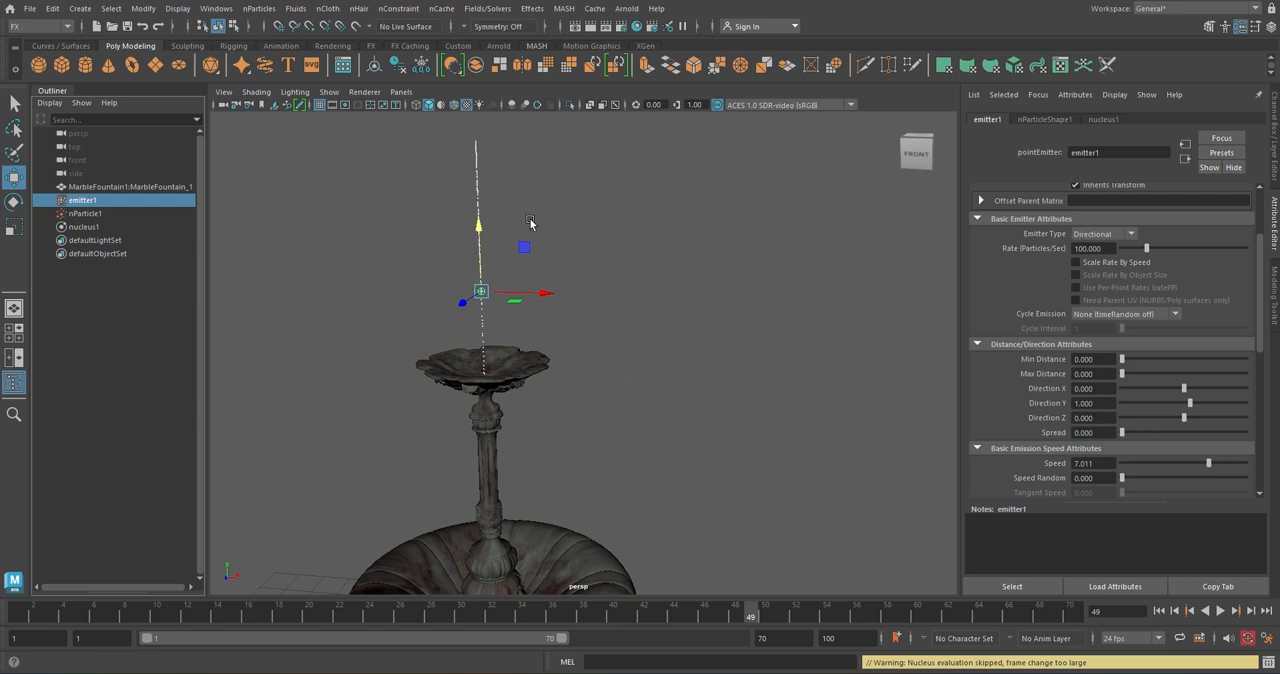
drag(1213, 466, 1250, 466)
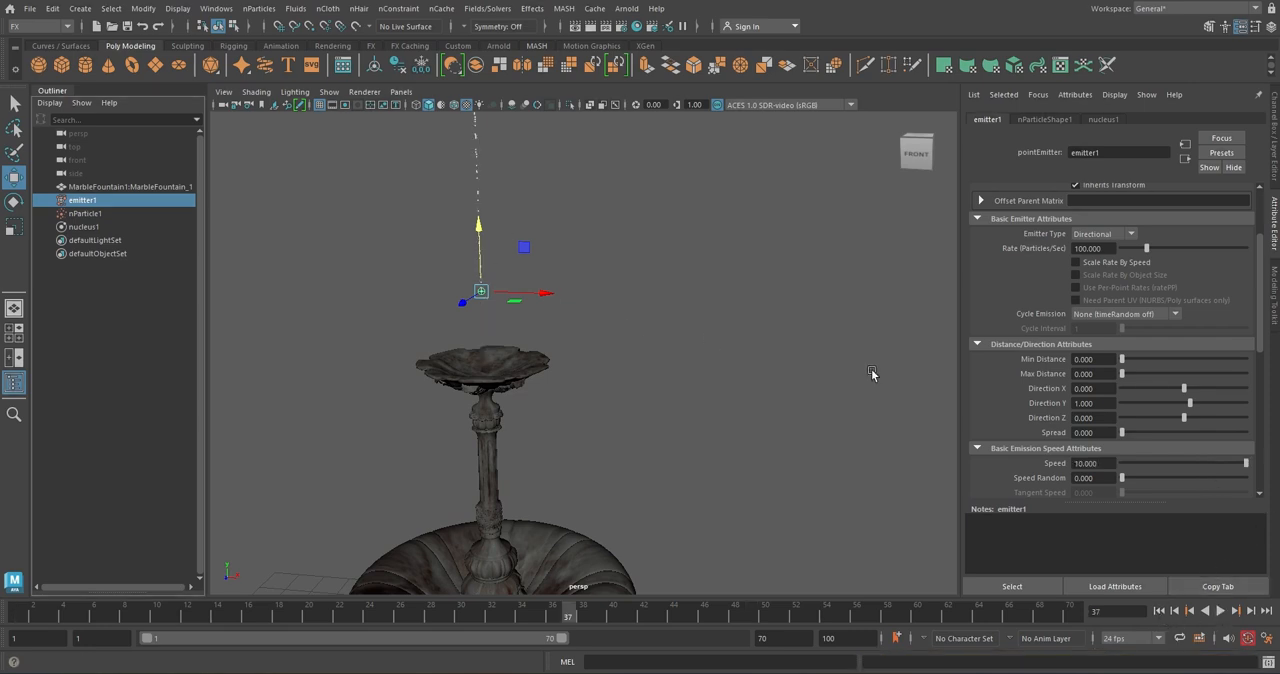
Try a spread of 0.03 on emitter1 and play the simulation from the first frame
click(1087, 433)
text(5)
key(Return)
click(1159, 610)
click(1220, 610)
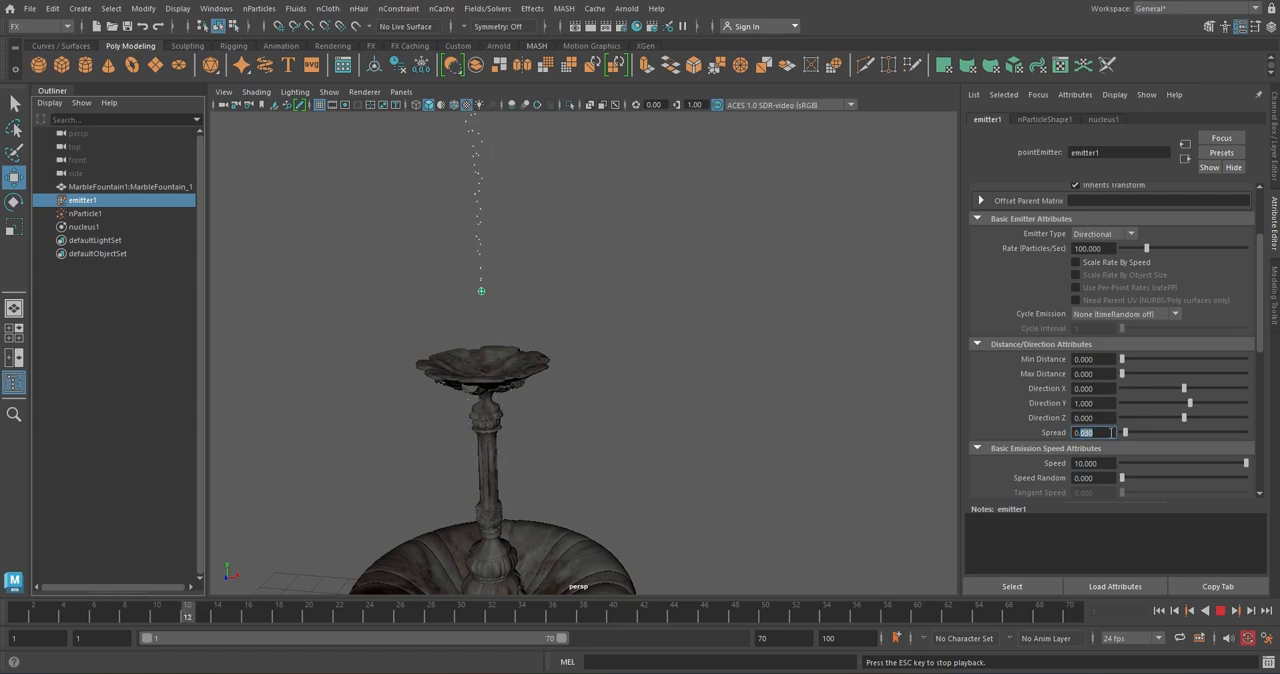
Set emitter1's spread to 0.3 and inspect the spray above the fountain during and after playback
text(0.3)
key(Return)
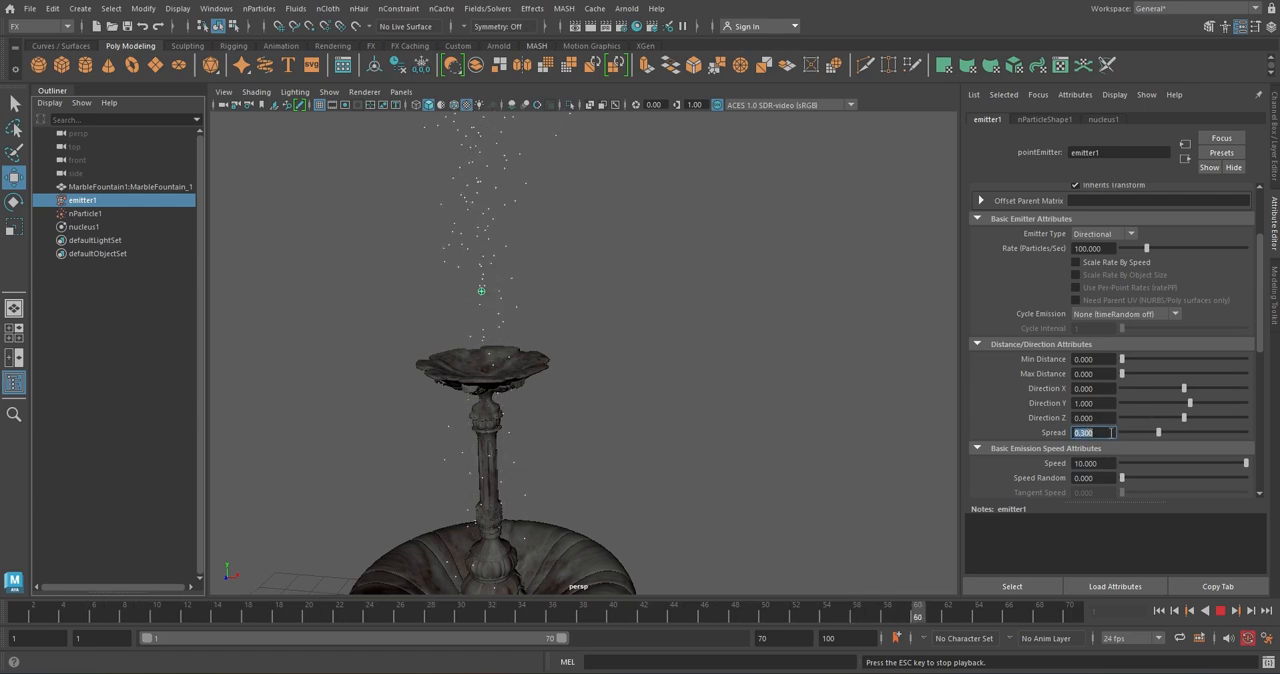
click(1222, 614)
scroll(580, 294, down, 3)
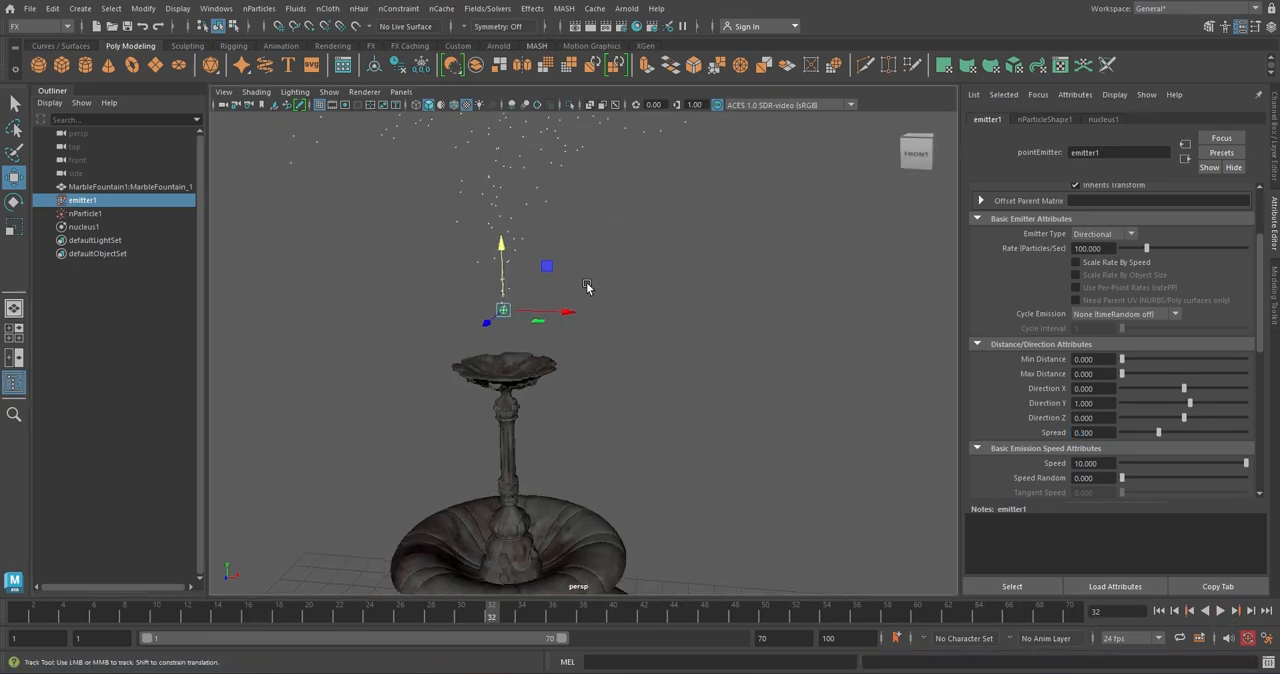
alt+middle_drag(587, 282, 604, 412)
alt+drag(608, 419, 605, 413)
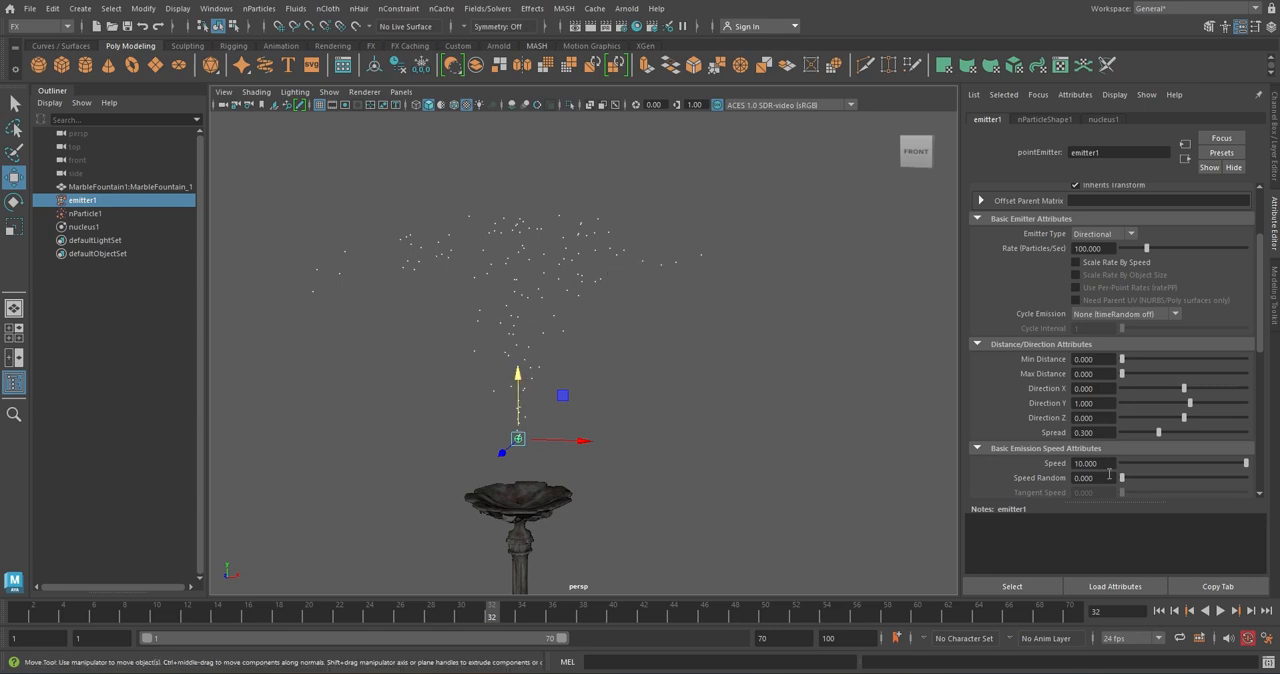
Try a lower spread on emitter1 and replay the emission from the first frame
drag(1158, 433, 1156, 437)
click(1161, 611)
click(1221, 612)
Restore emitter1's spread to 0.3 and replay the simulation from the first frame
click(1083, 432)
text(0.3)
key(Return)
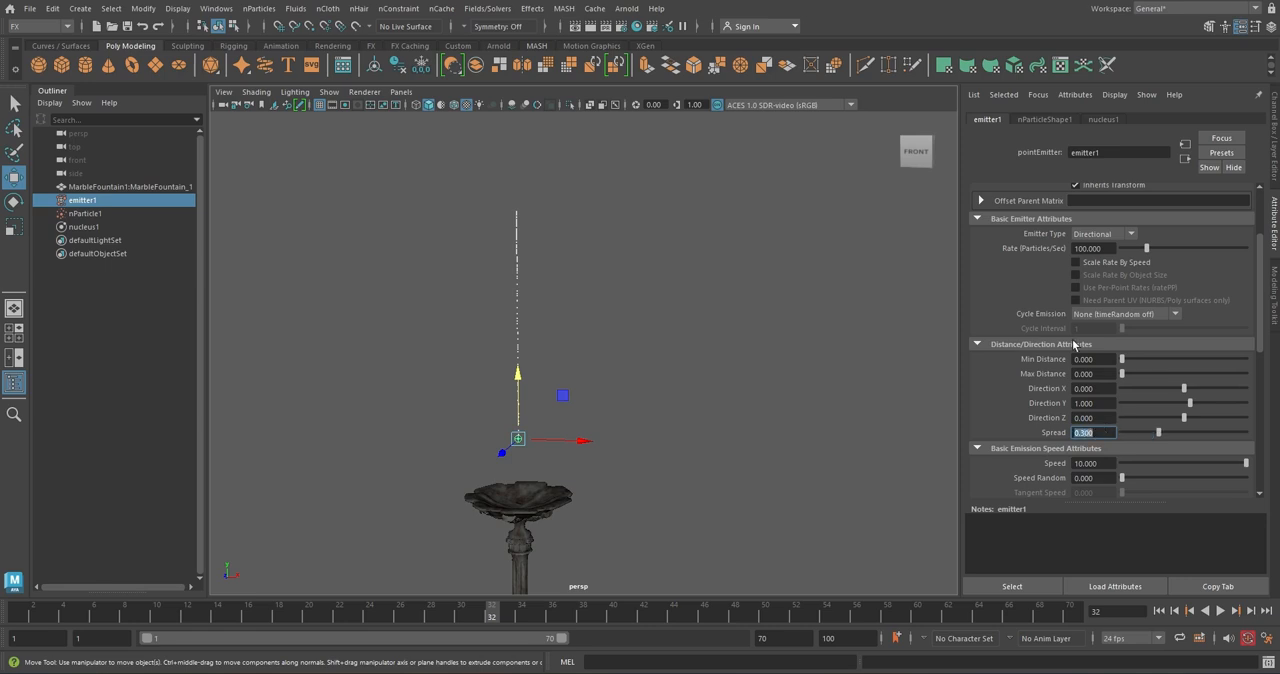
click(1158, 610)
click(1220, 610)
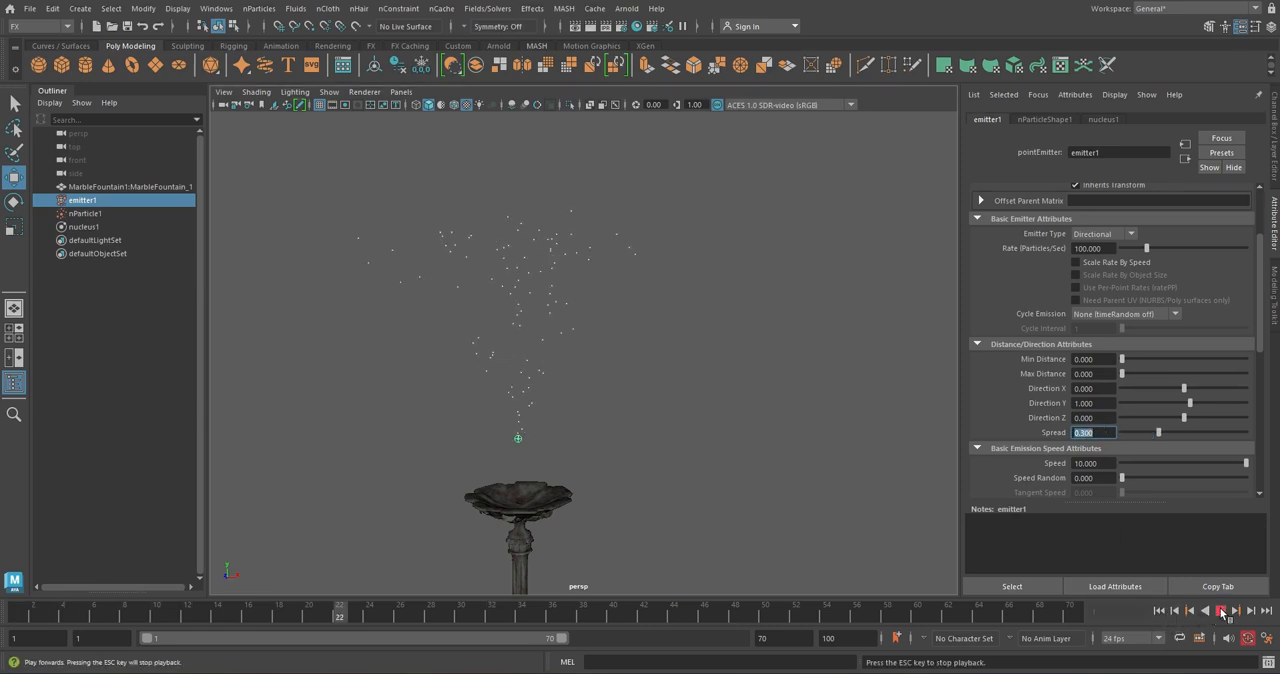
click(1220, 610)
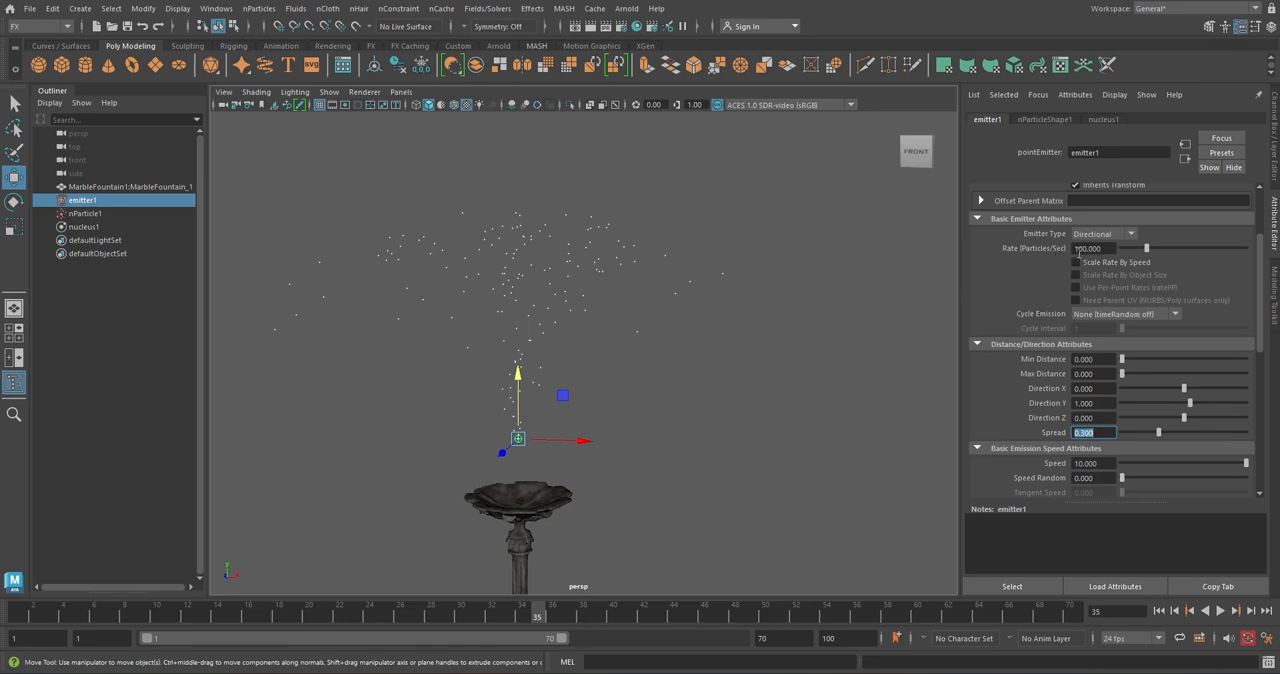
Try an emission rate of 500 particles per second on emitter1 and replay the simulation
click(1077, 249)
key(Return)
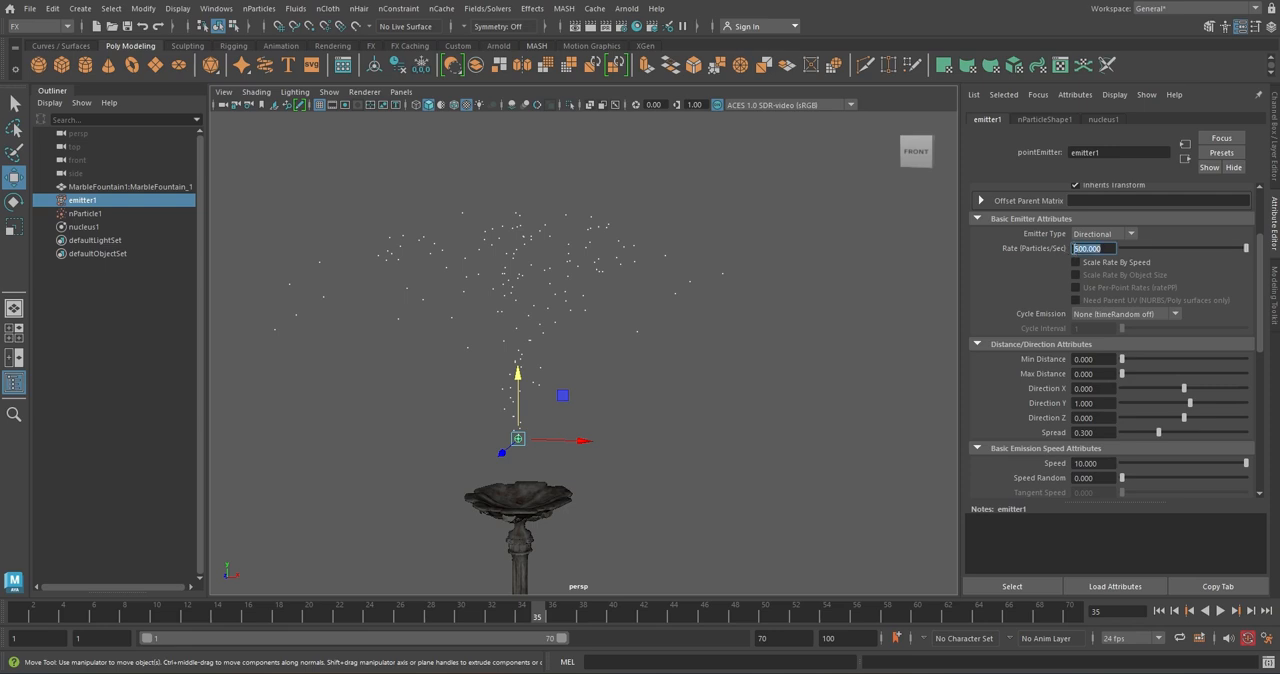
click(1158, 611)
click(1220, 611)
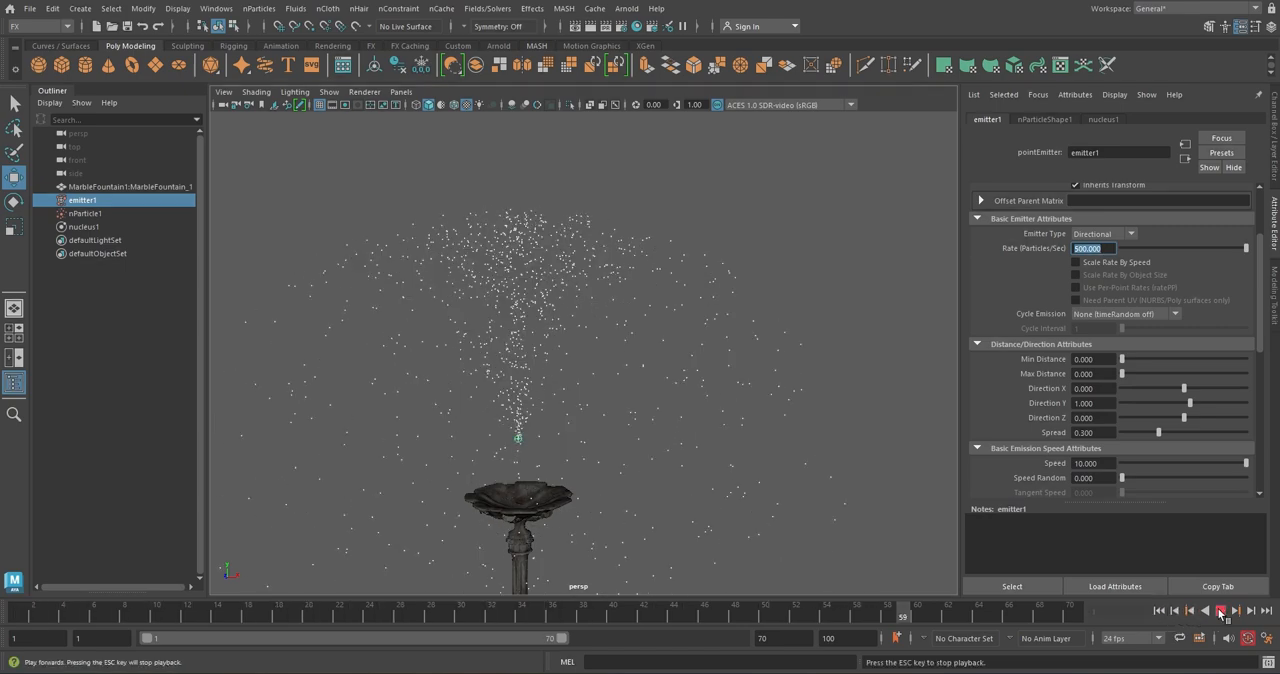
click(1220, 611)
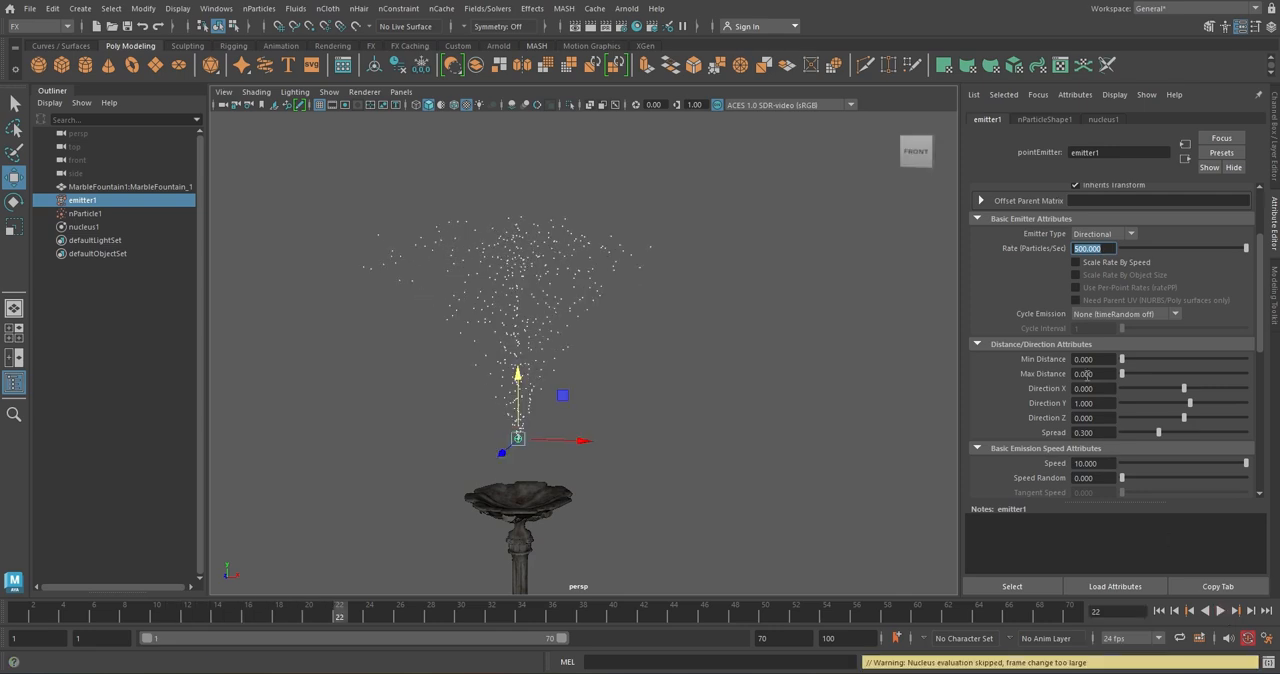
Set emitter1's rate to 1000 particles per second and replay the simulation from the first frame
click(1080, 249)
text(0)
key(Return)
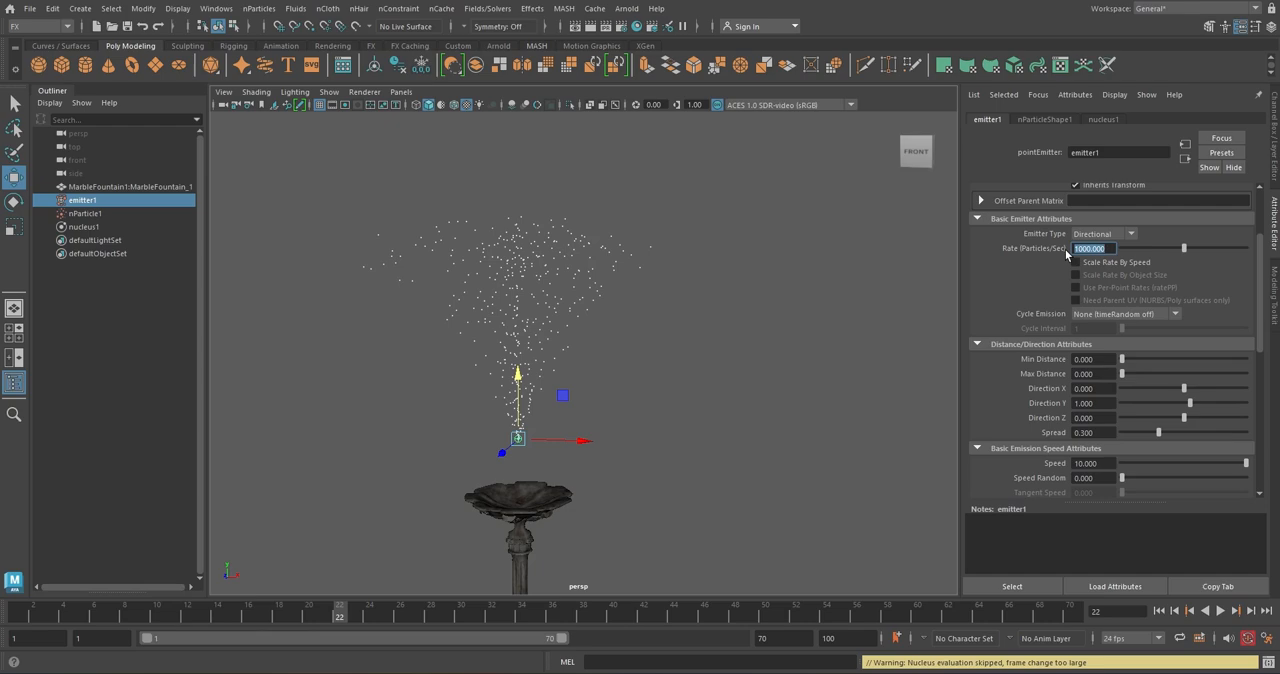
click(1158, 610)
click(1221, 610)
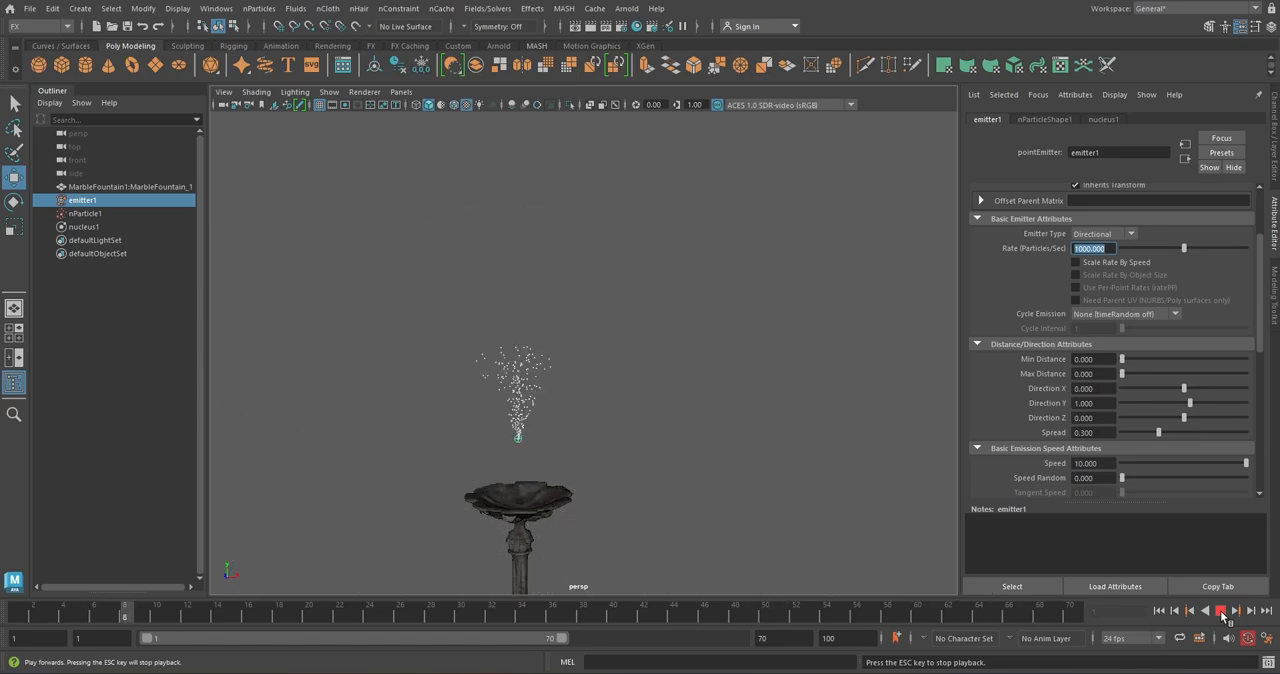
click(1221, 611)
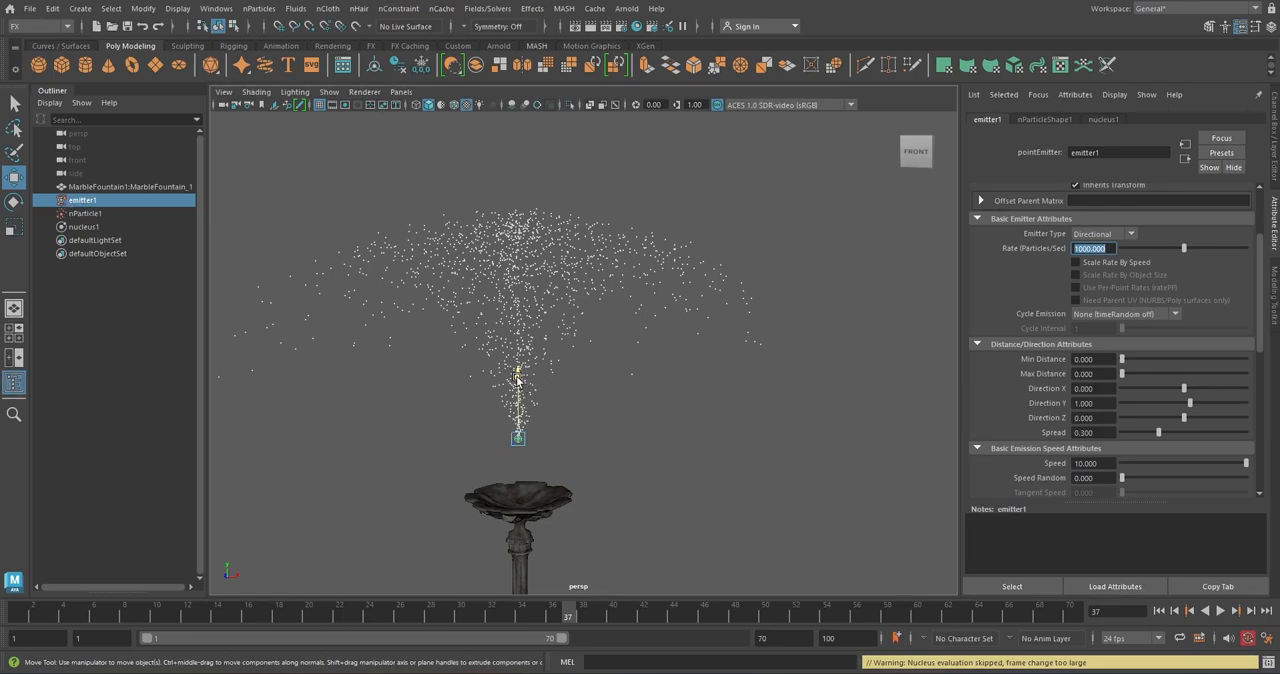
Lower emitter1 into the fountain's top bowl at about Y 11.85 and play the simulation over the whole fountain
drag(516, 372, 508, 449)
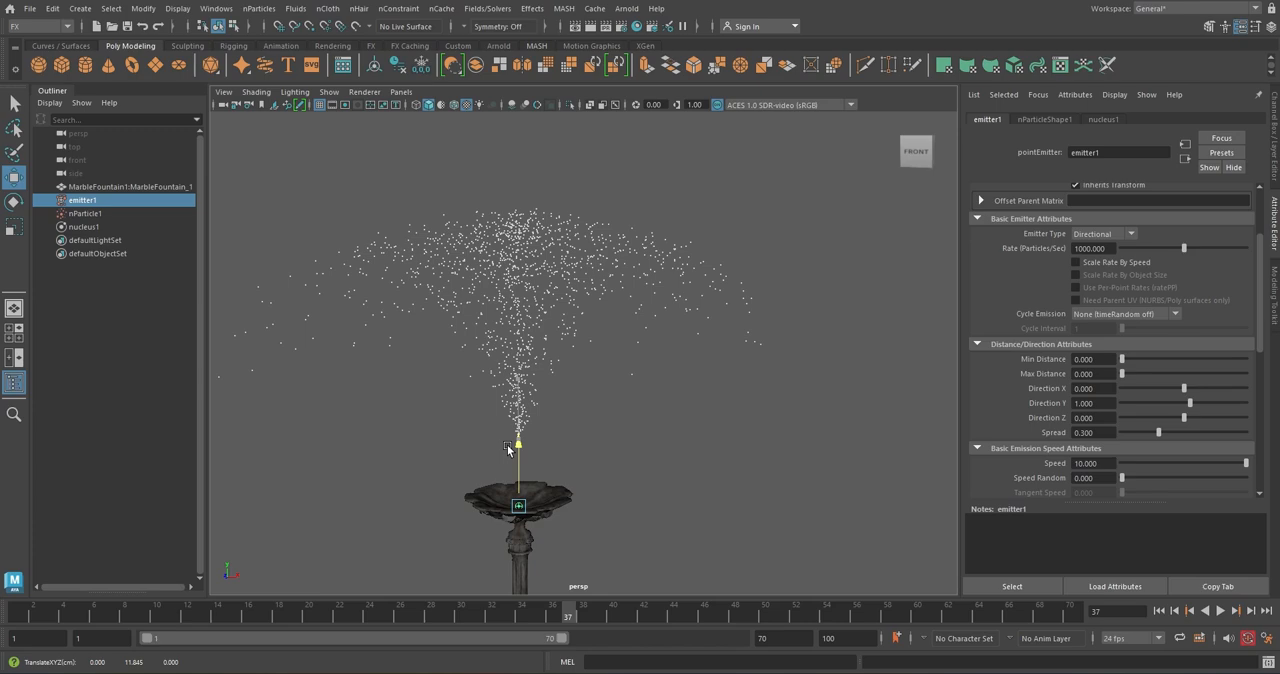
click(1160, 611)
click(1220, 611)
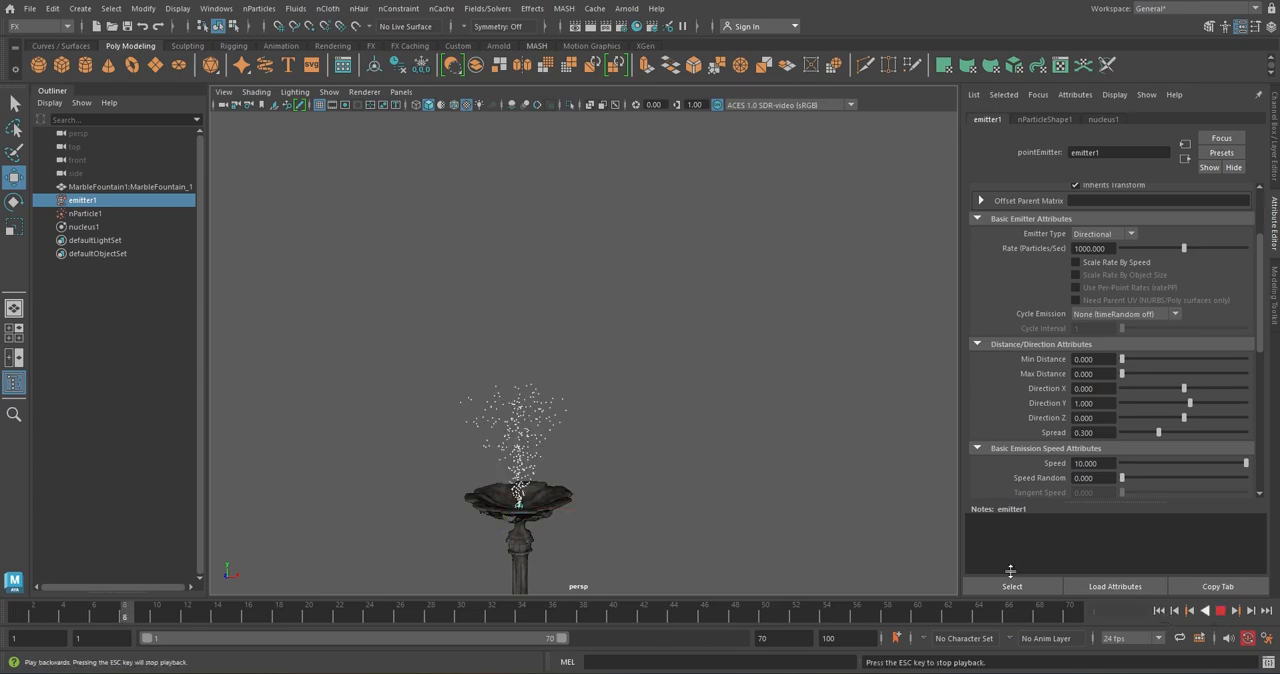
scroll(738, 424, down, 4)
scroll(738, 424, down, 5)
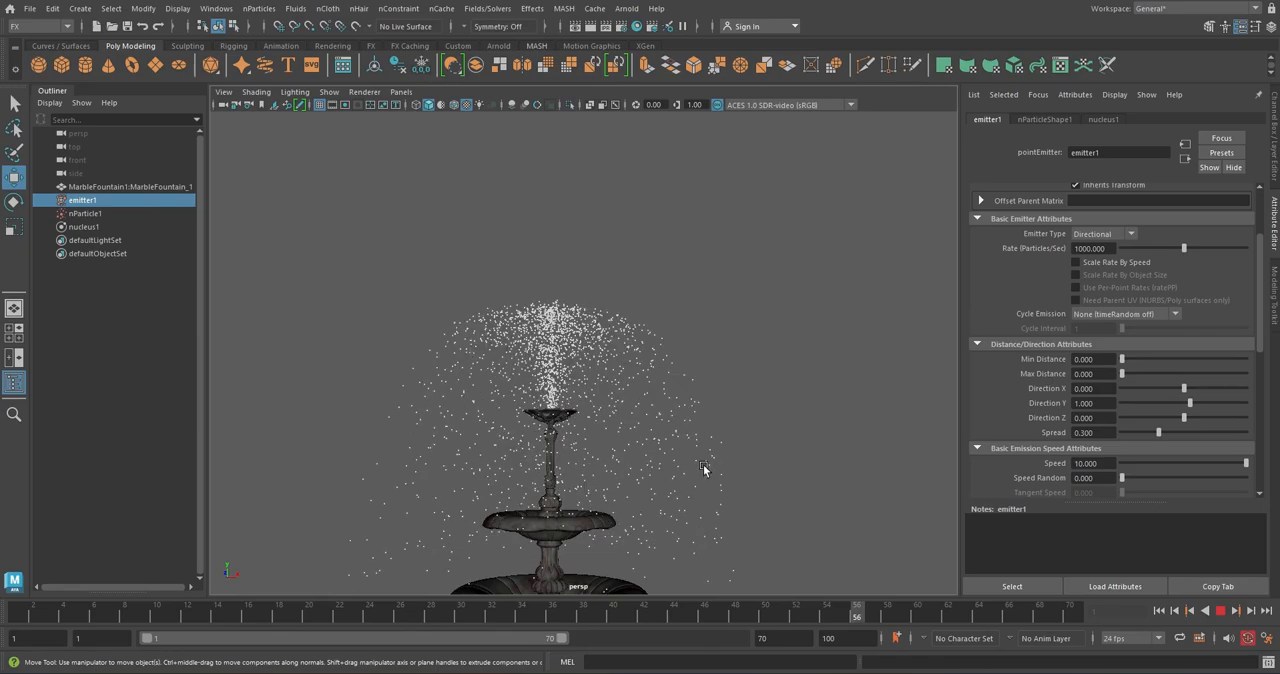
Extend the playback range to end at frame 200 and run the simulation, stopping it with the spray around the top bowl
alt+middle_drag(700, 421, 703, 409)
alt+drag(703, 410, 686, 418)
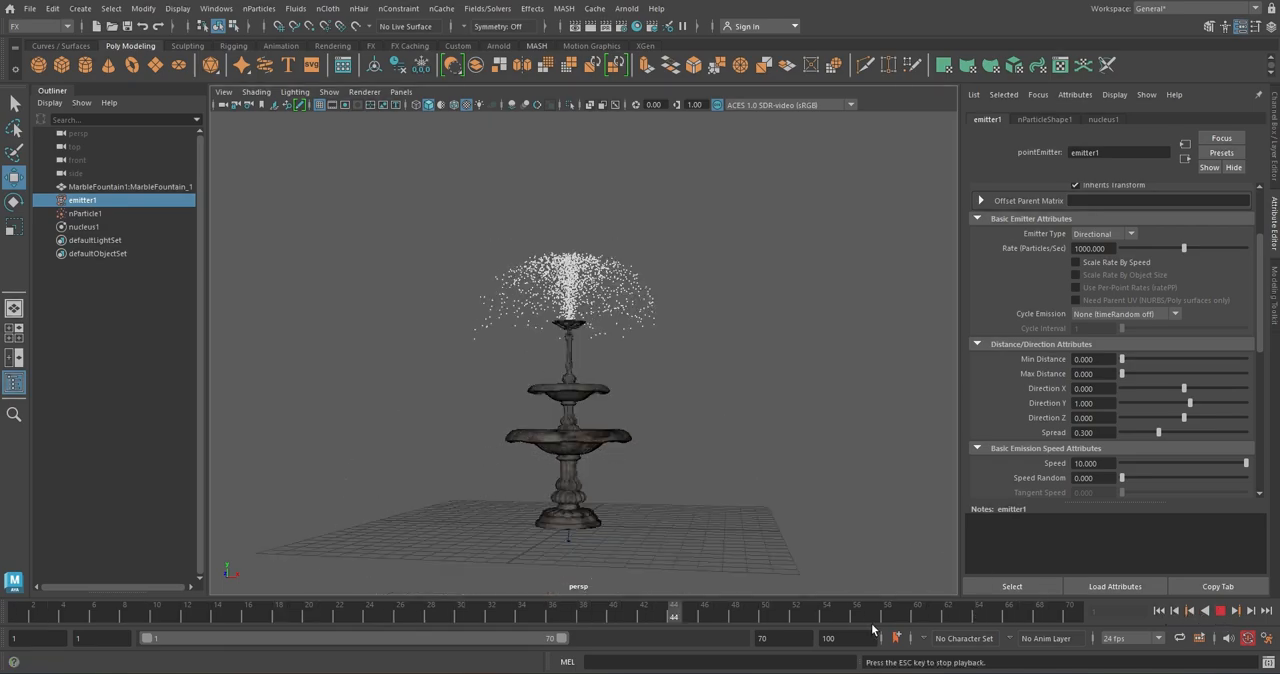
click(767, 641)
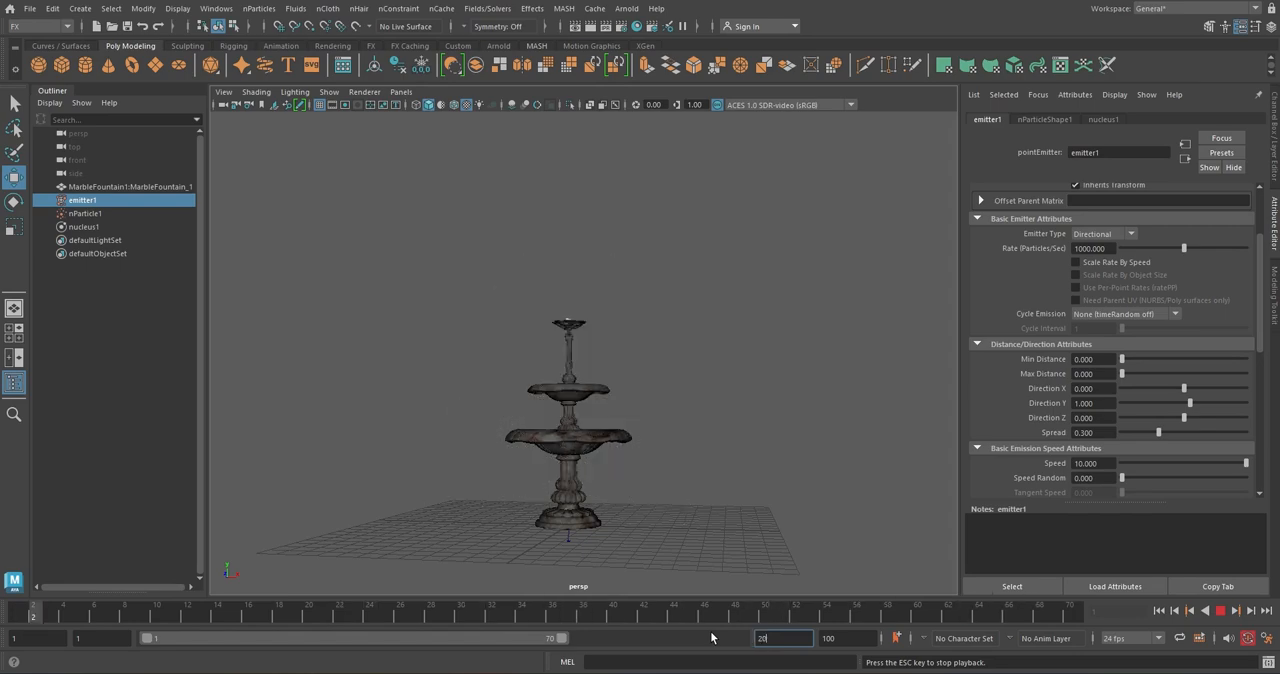
text(200)
key(Return)
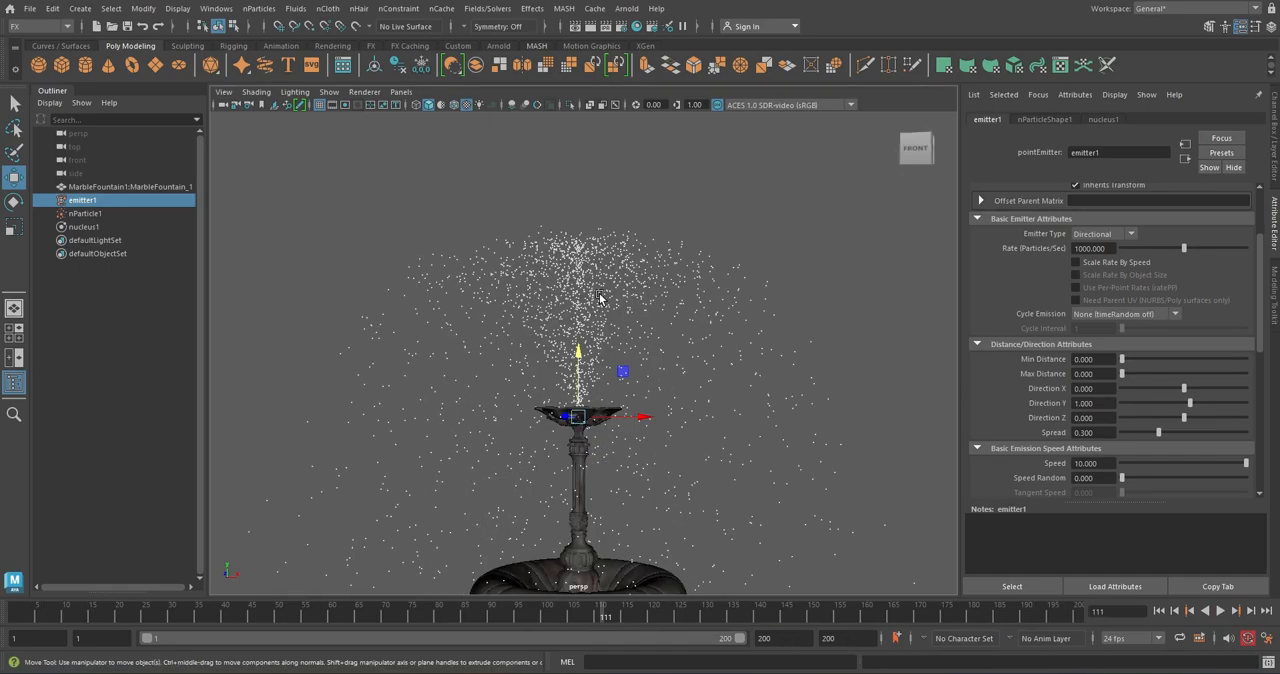
key(Escape)
key(f)
Select the nParticle1 spray and set its particle render type to Spheres
click(100, 214)
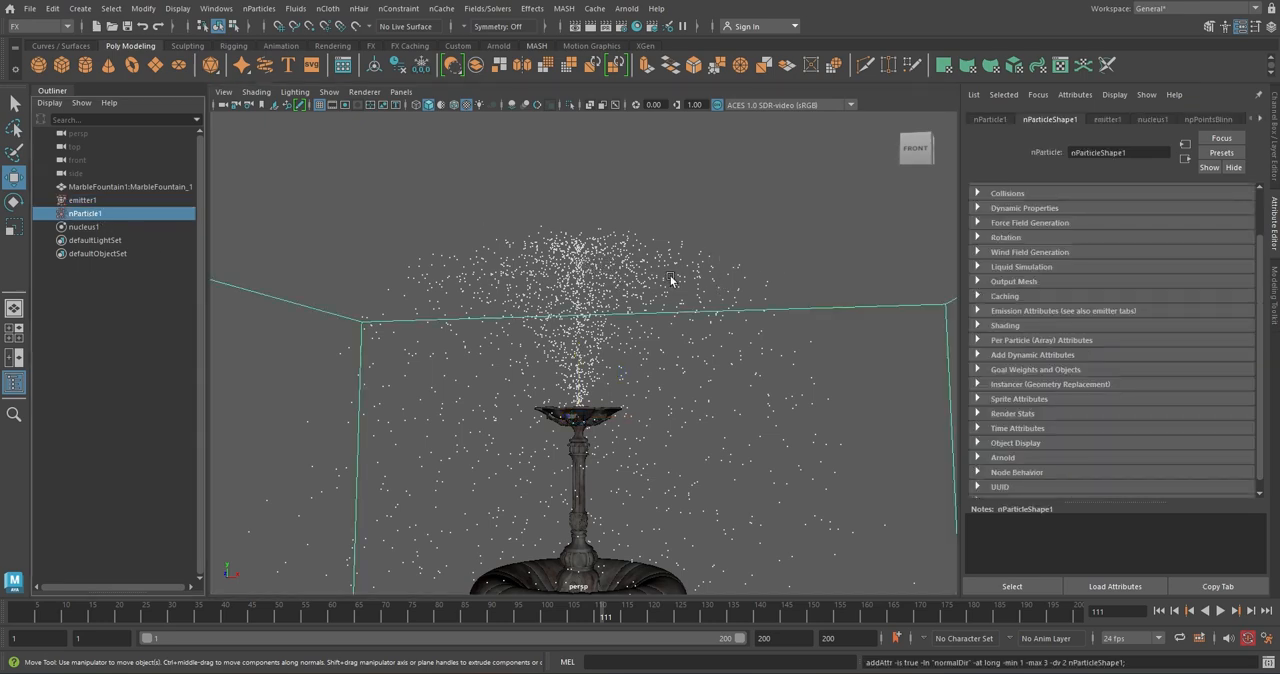
scroll(612, 279, down, 10)
click(797, 347)
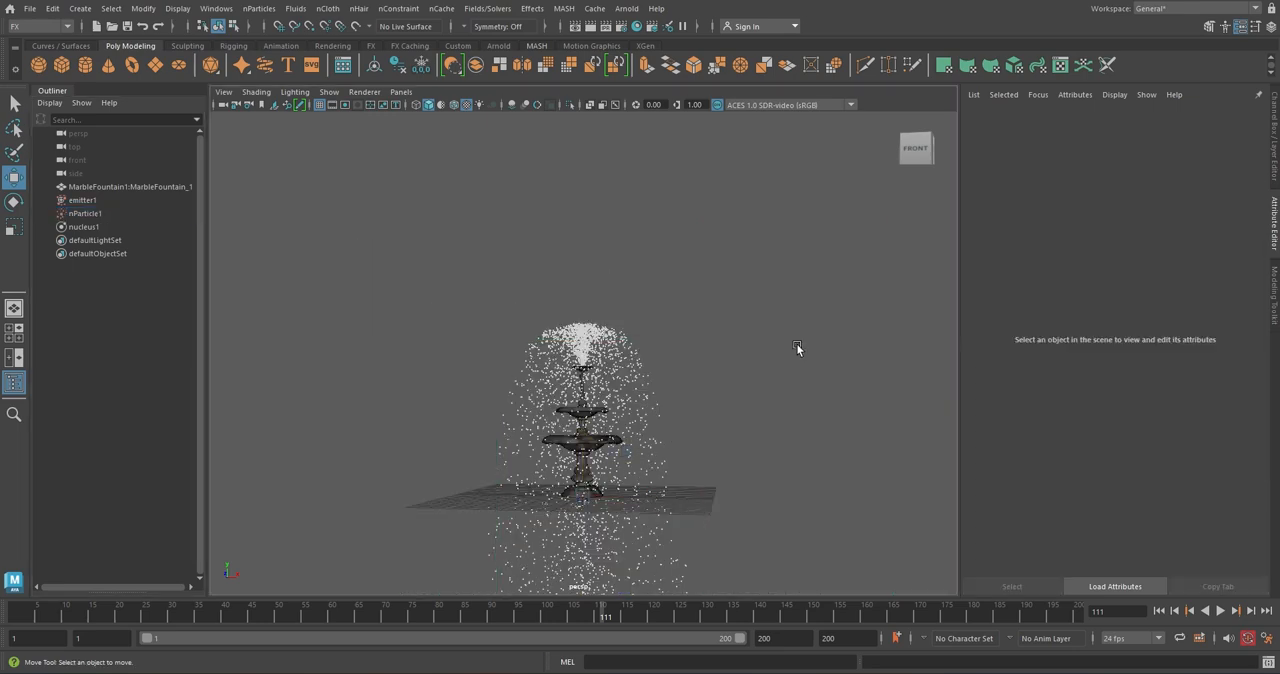
scroll(650, 319, up, 5)
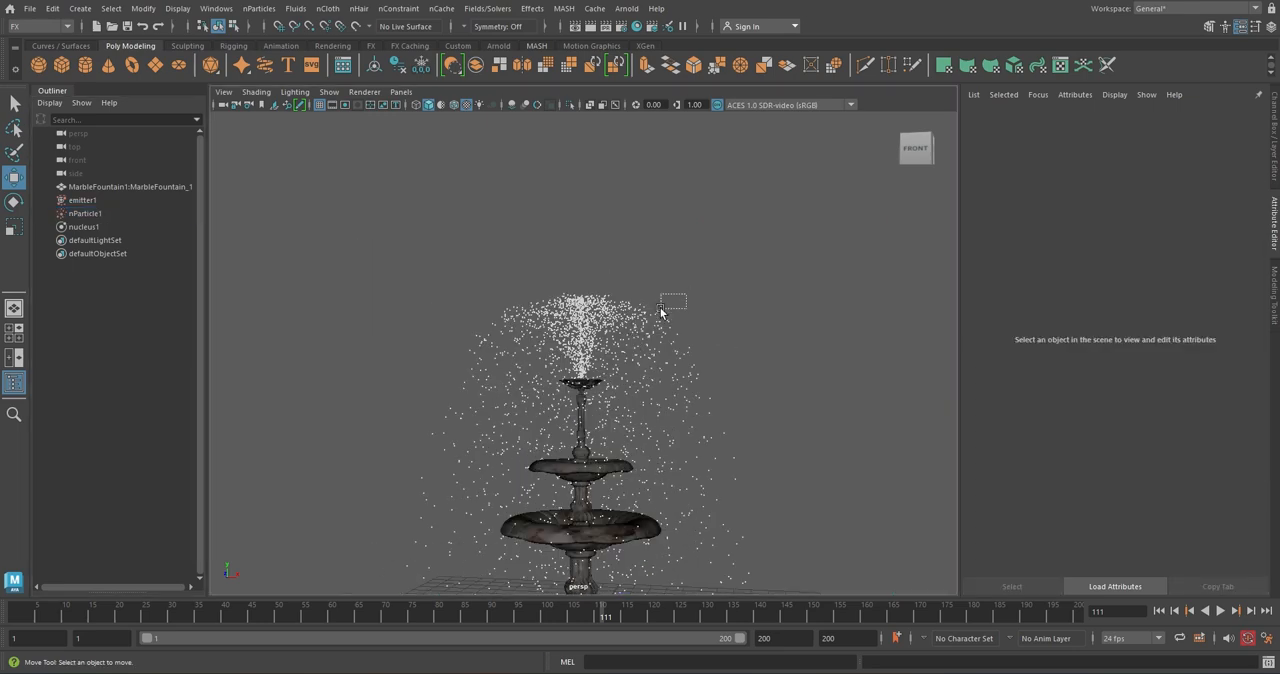
drag(660, 312, 488, 314)
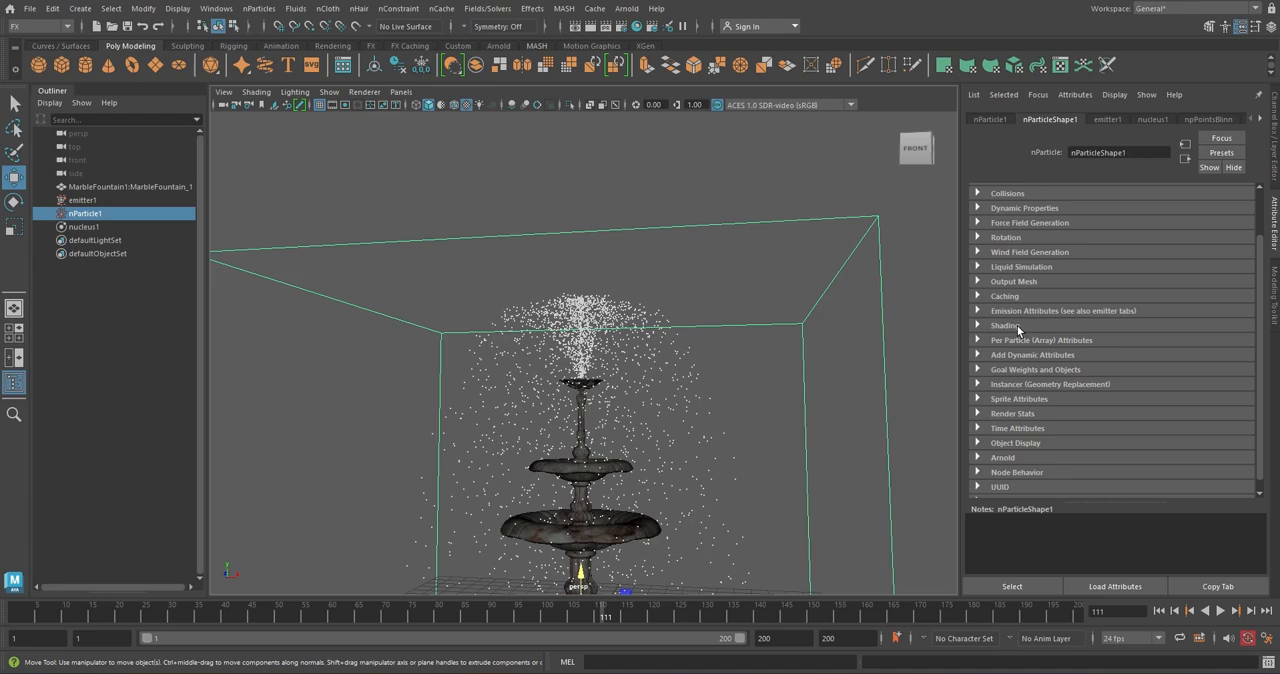
click(978, 326)
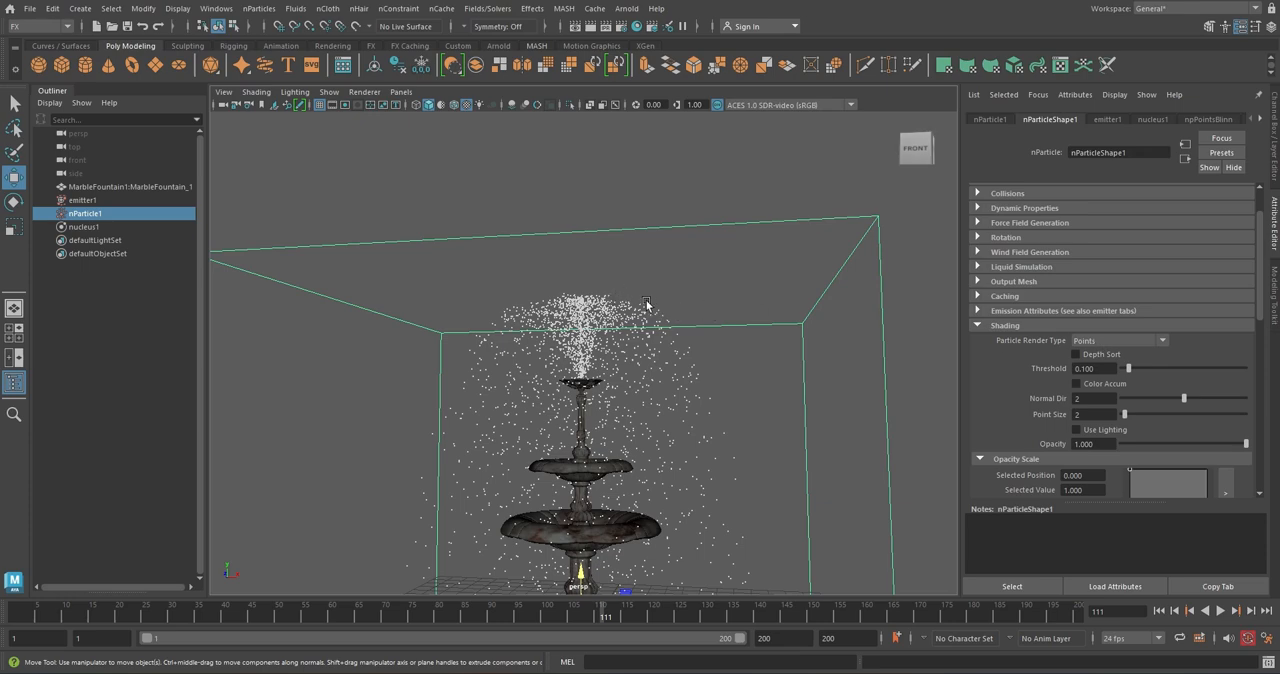
scroll(655, 320, up, 3)
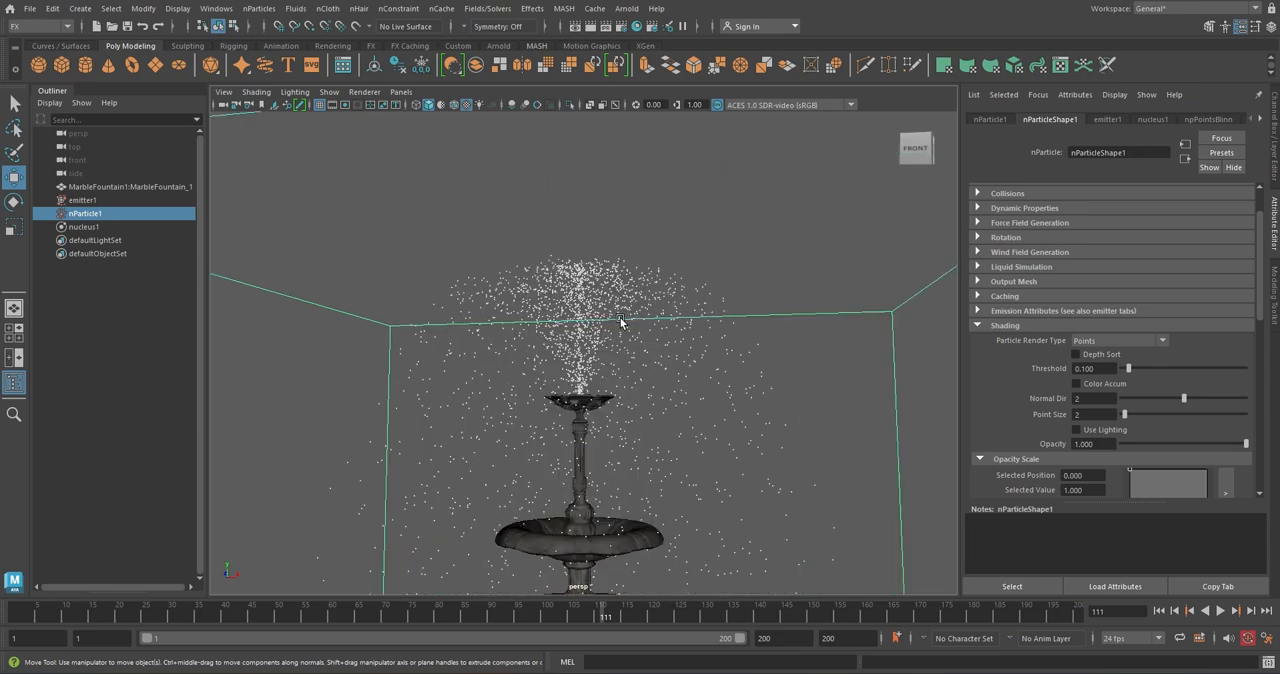
scroll(603, 288, up, 2)
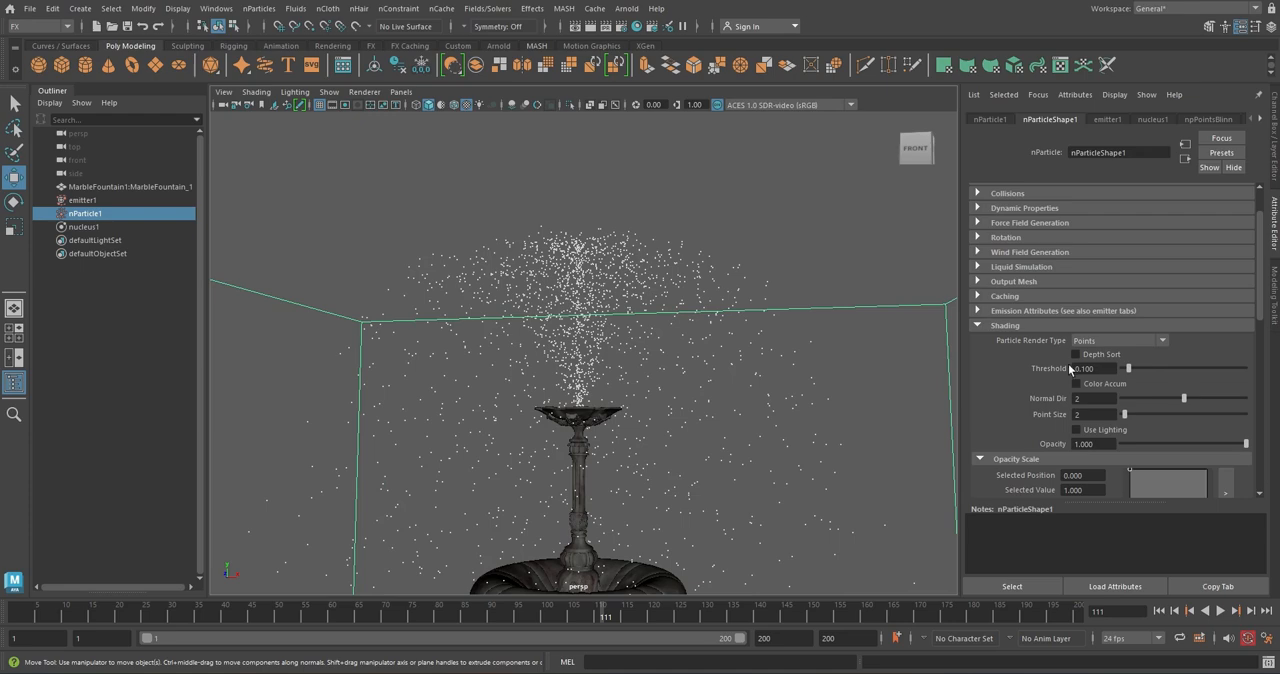
click(1163, 341)
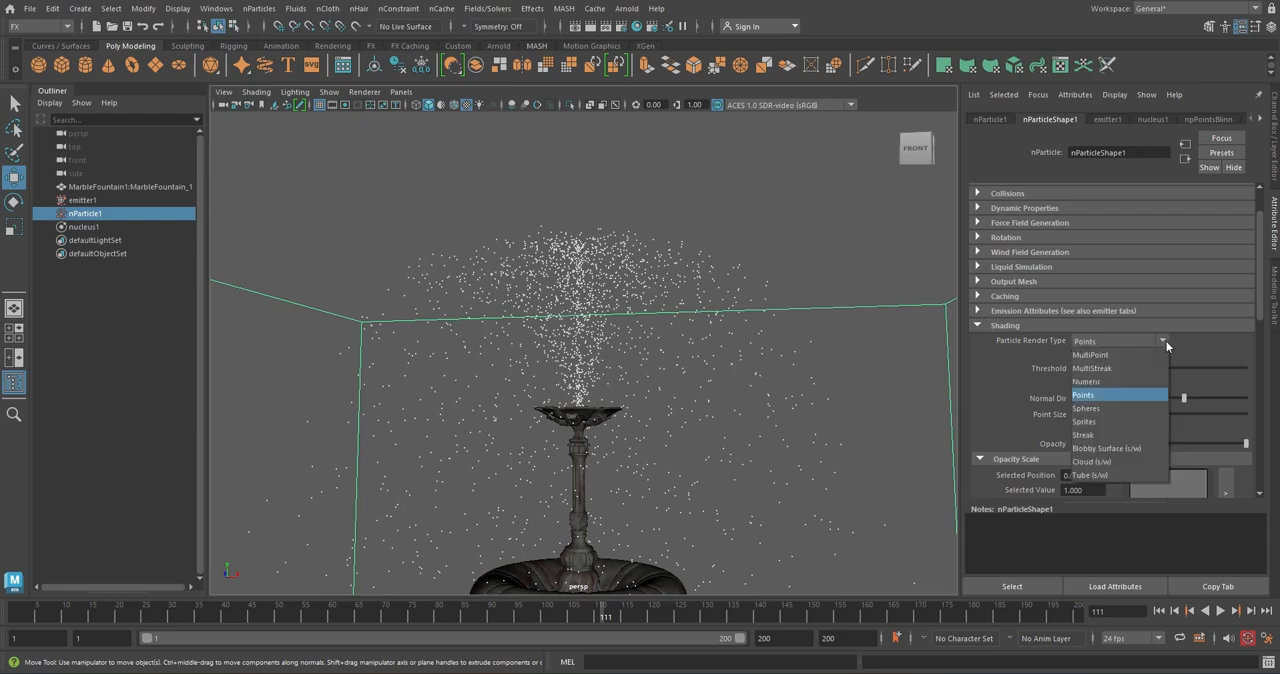
click(1105, 408)
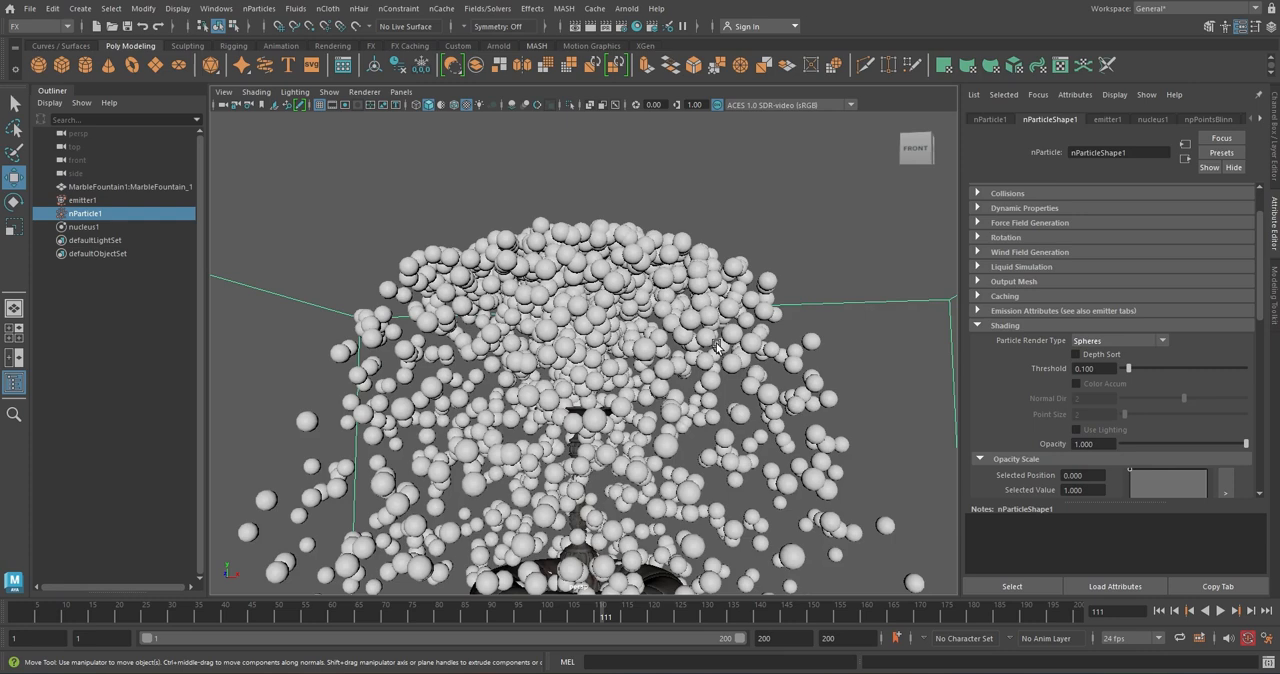
Reduce the particle radius to 0.05 and inspect the droplet size around the fountain
scroll(1024, 278, up, 2)
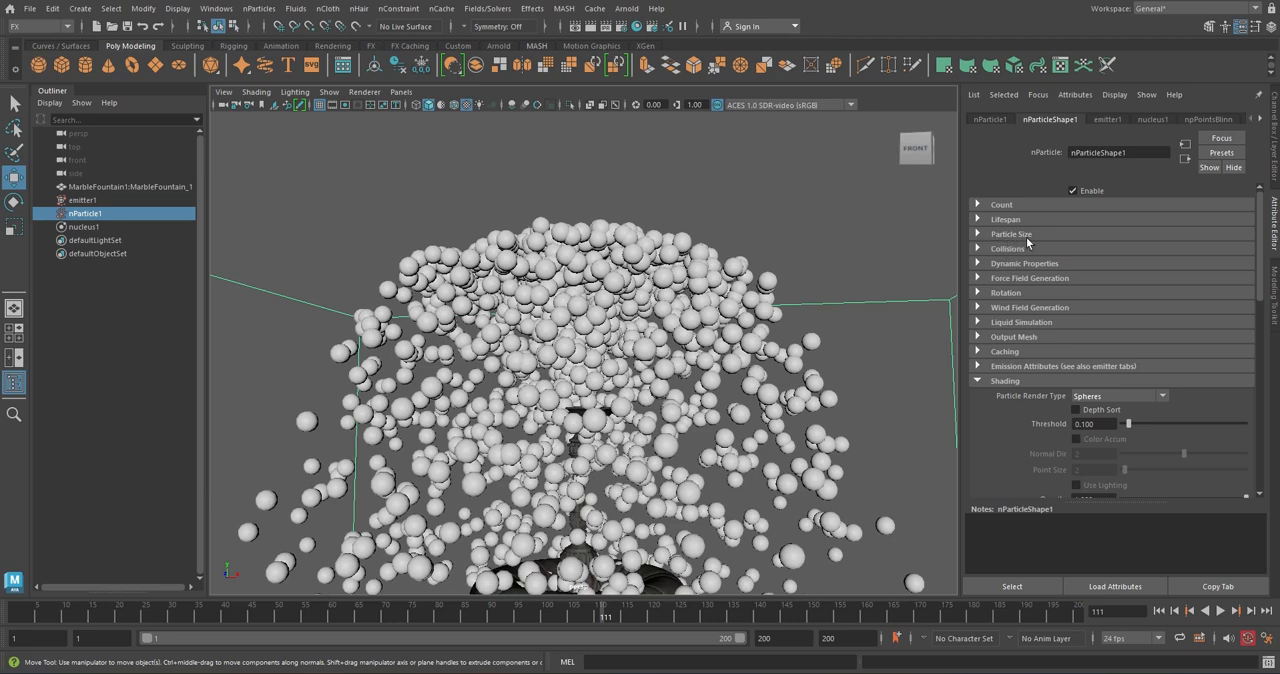
click(1026, 235)
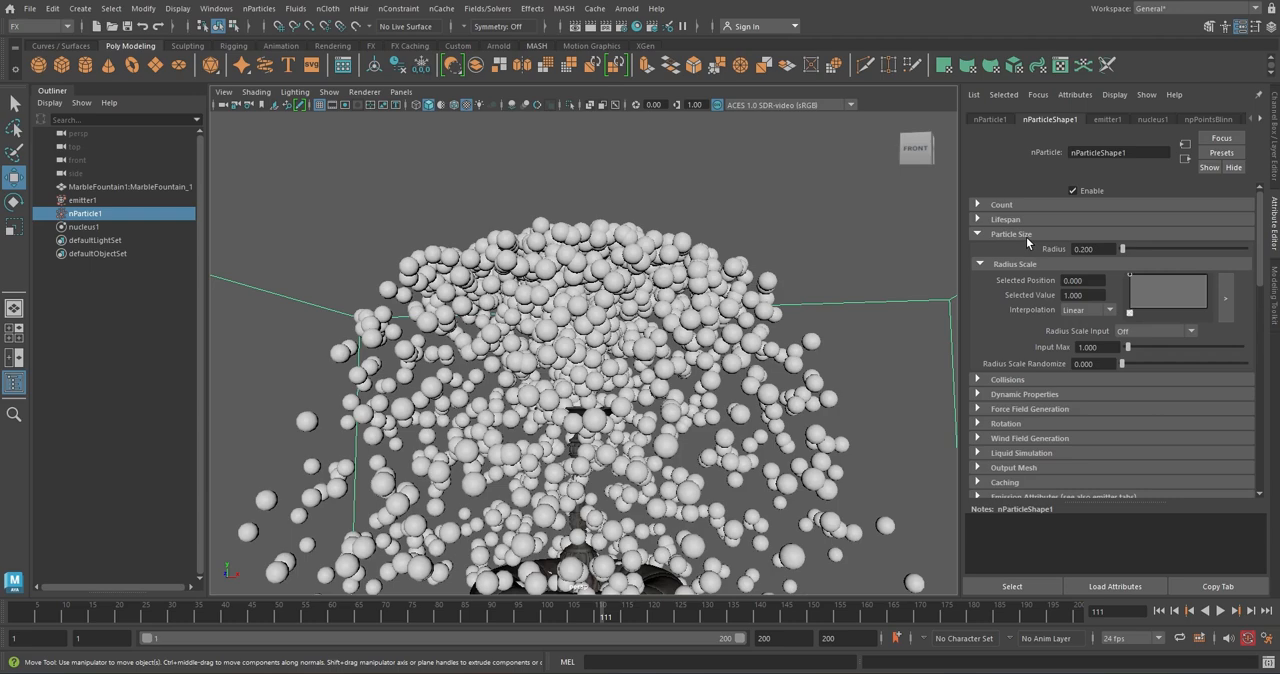
drag(1081, 250, 1110, 251)
text(050)
key(Return)
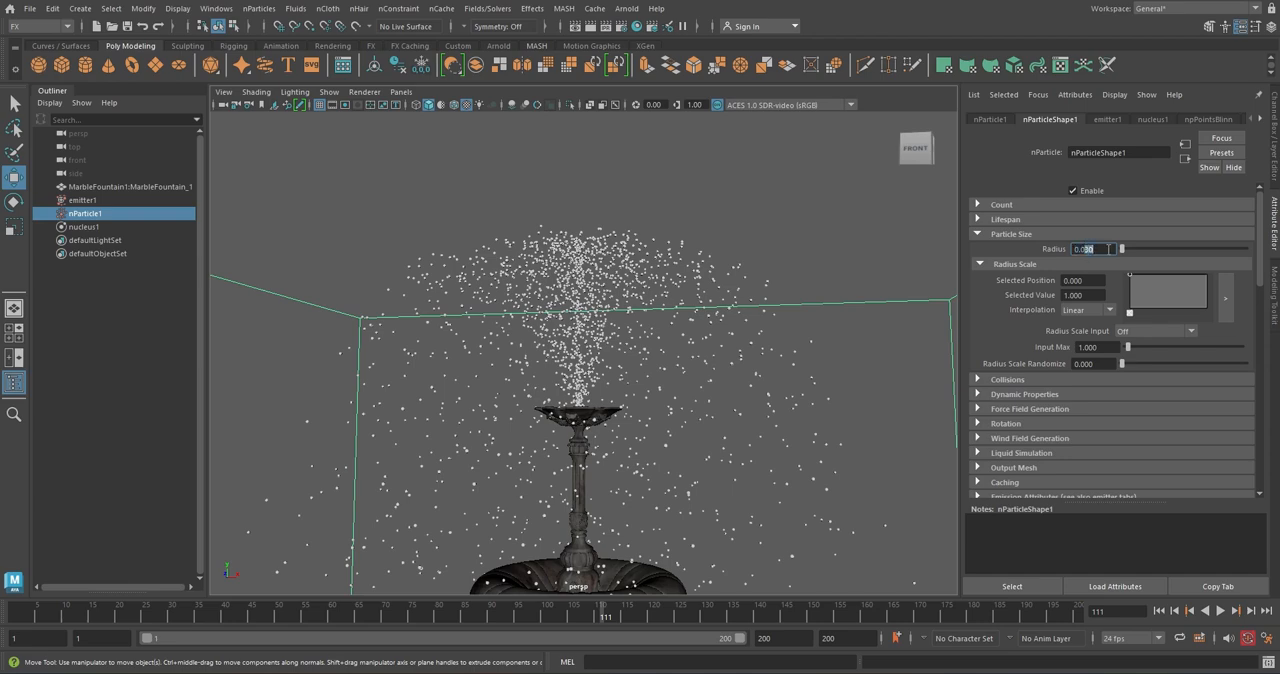
key(Return)
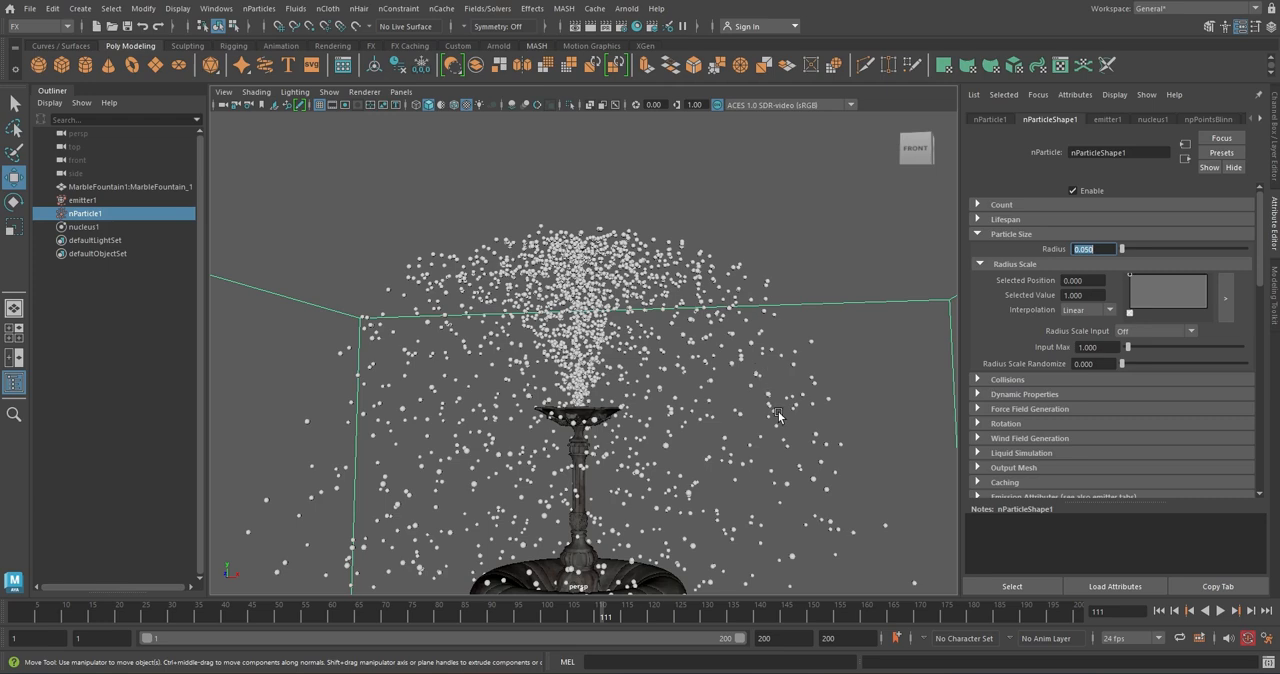
scroll(772, 475, down, 3)
alt+drag(770, 470, 648, 342)
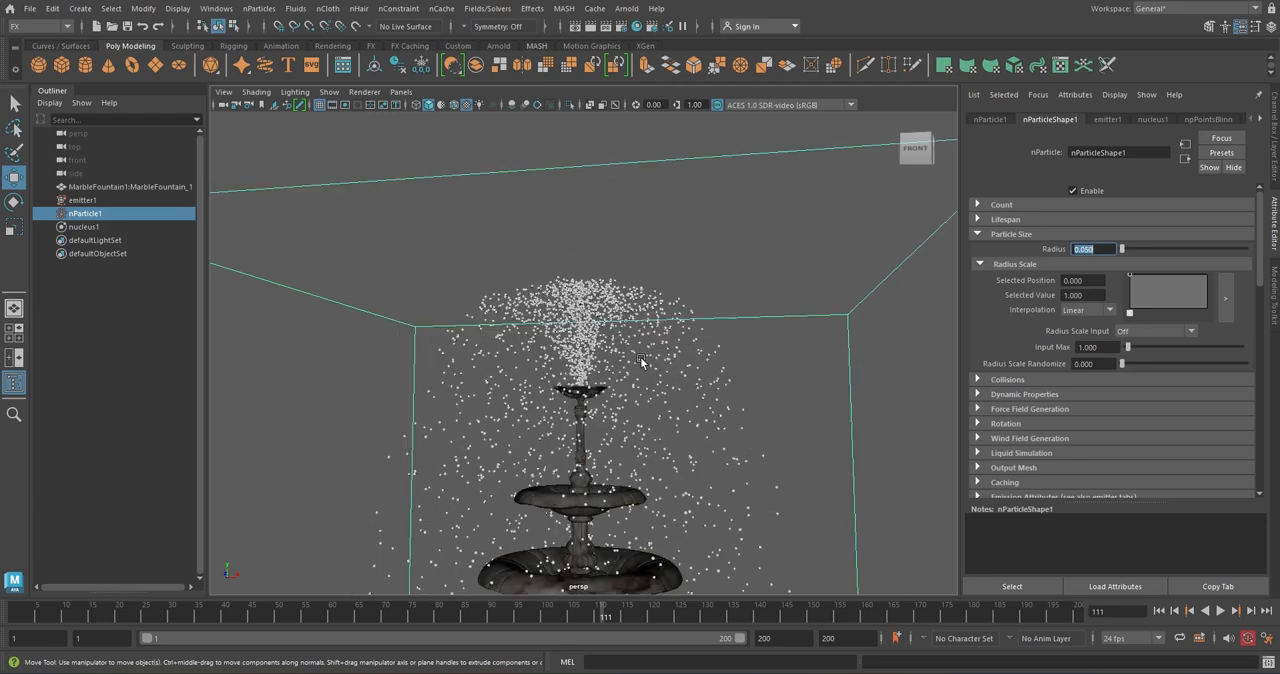
scroll(641, 361, up, 2)
scroll(641, 361, up, 2)
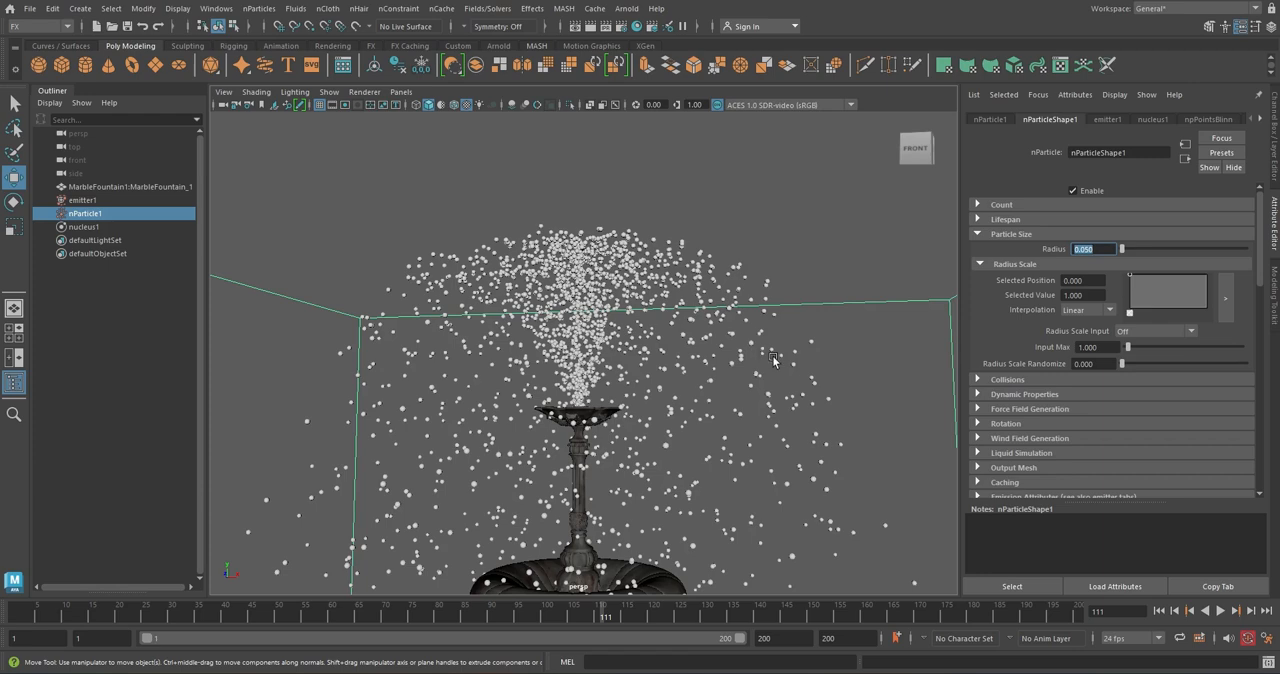
Add an end point at position 1 with value 0.4 to the Opacity Scale ramp and set its input to Age
scroll(1018, 330, down, 6)
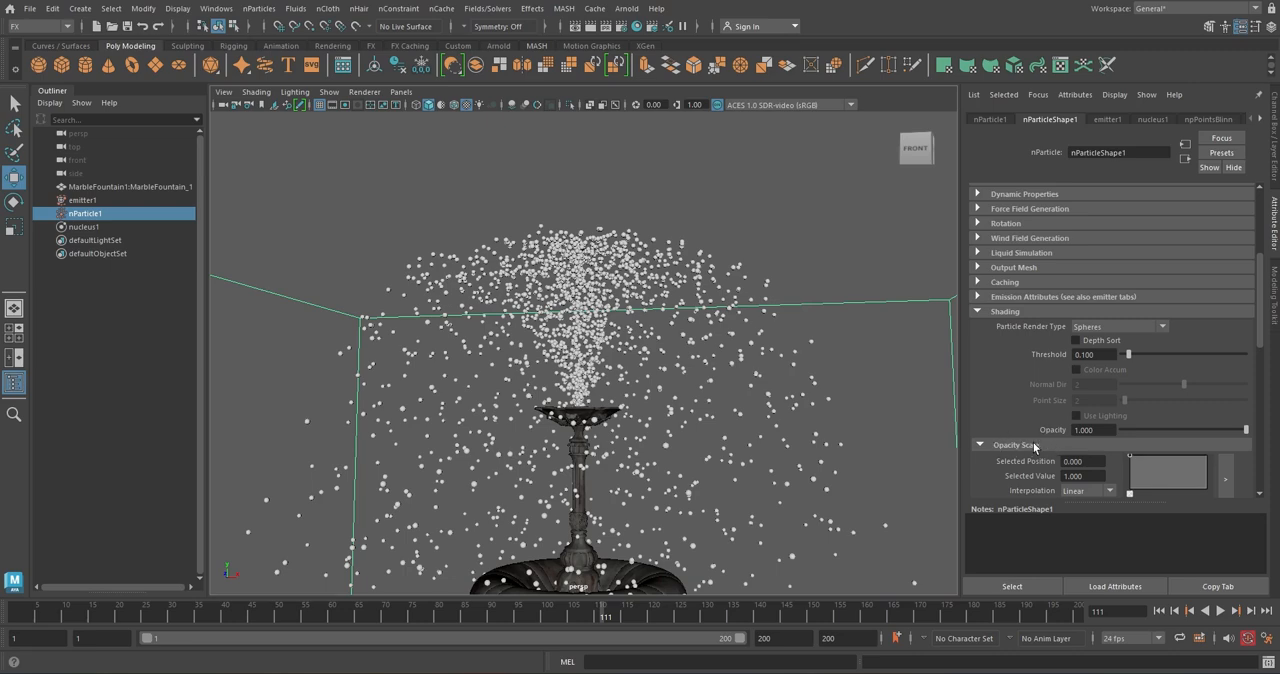
drag(1258, 344, 1258, 357)
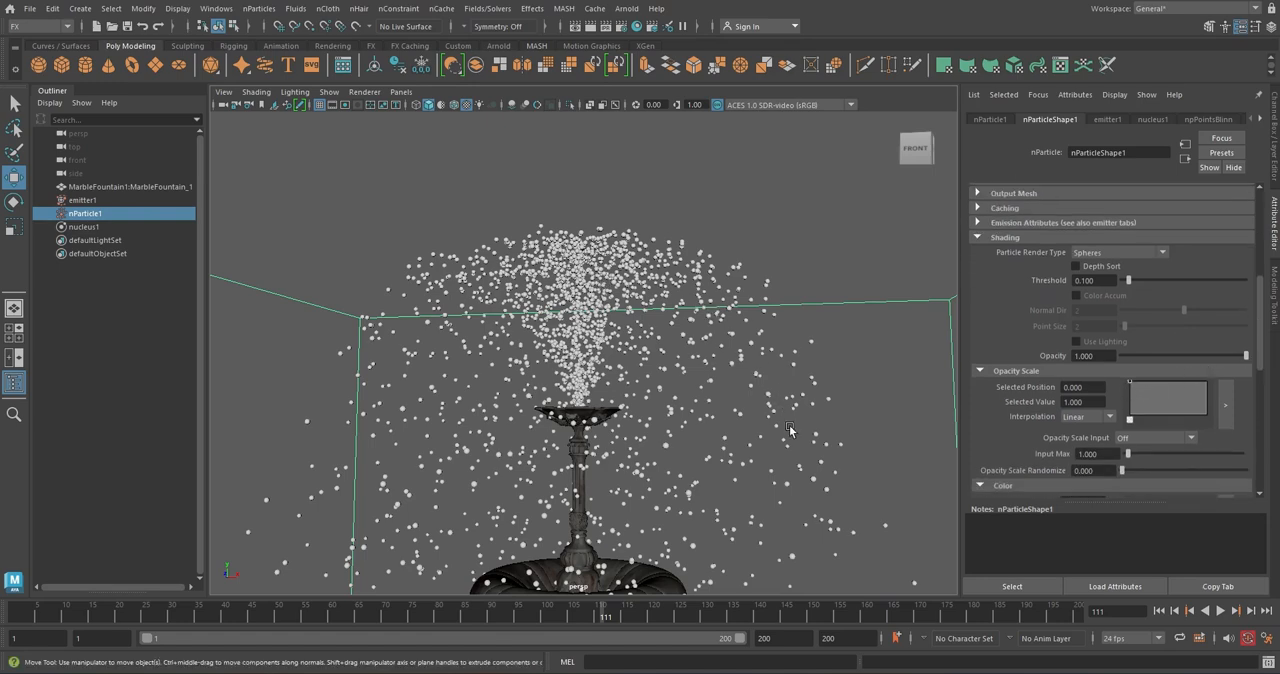
click(1206, 388)
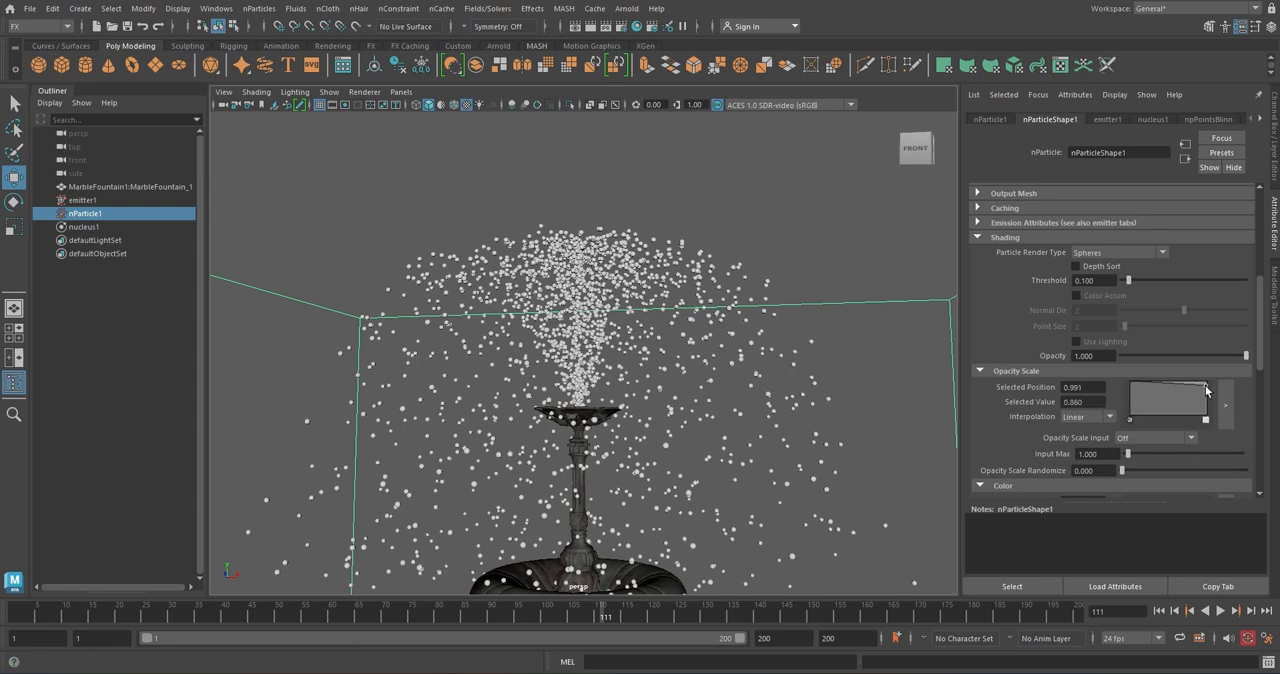
drag(1206, 388, 1211, 405)
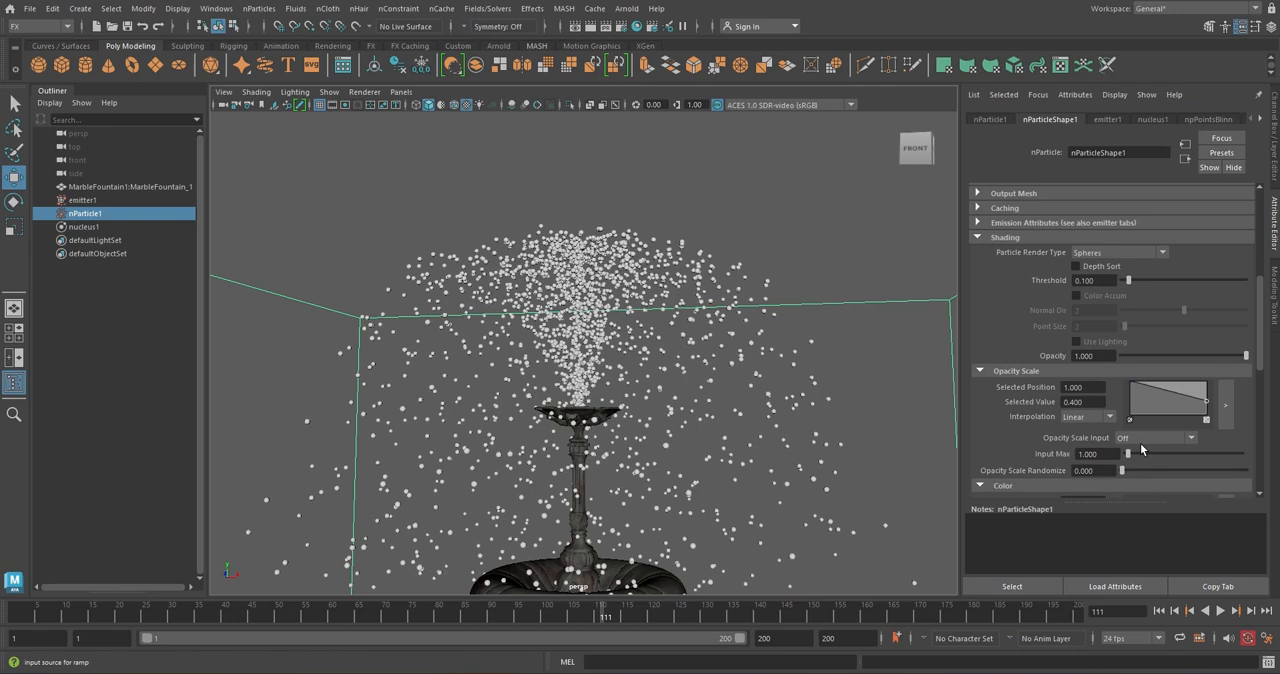
click(1190, 440)
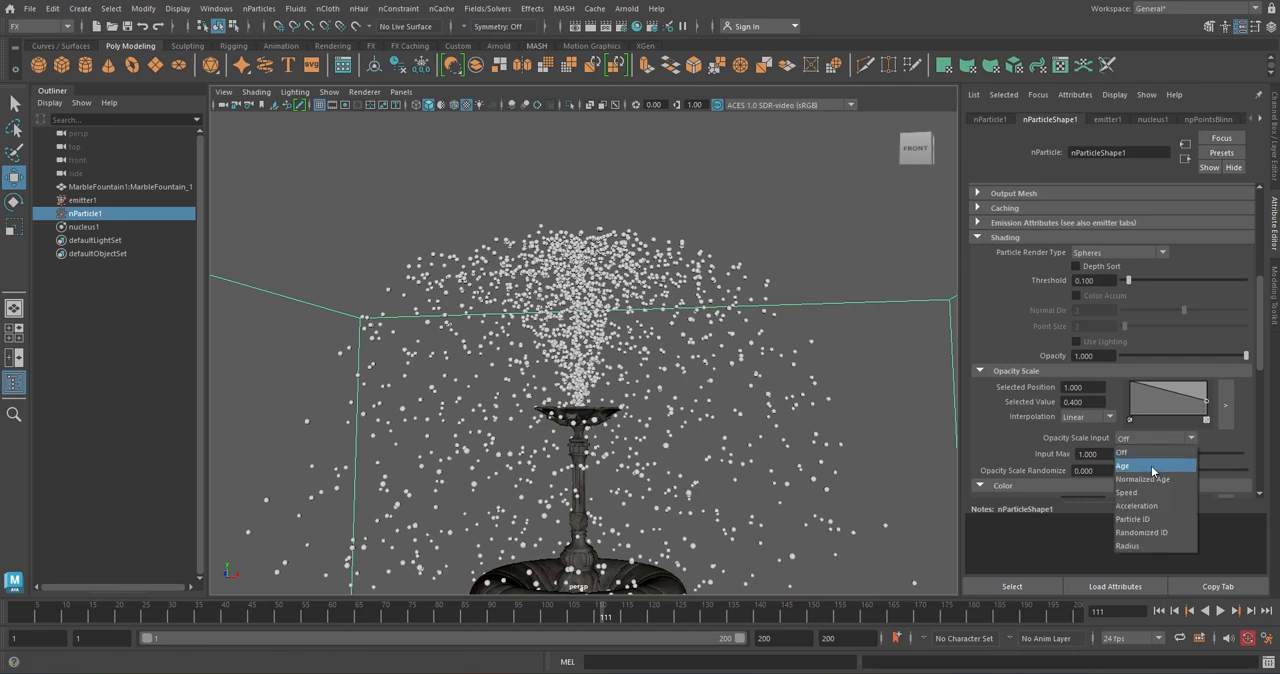
click(1153, 468)
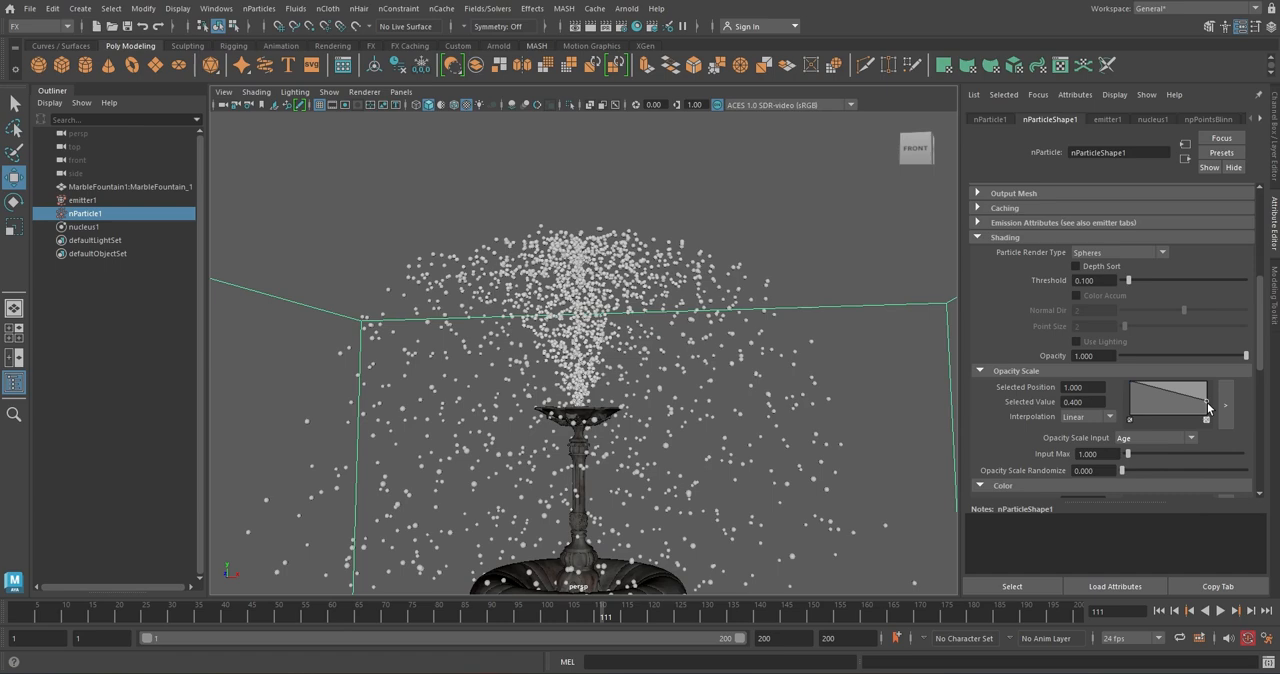
Adjust the Opacity Scale ramp's end value to about 0.24 and replay the simulation from the first frame
drag(1208, 405, 1209, 416)
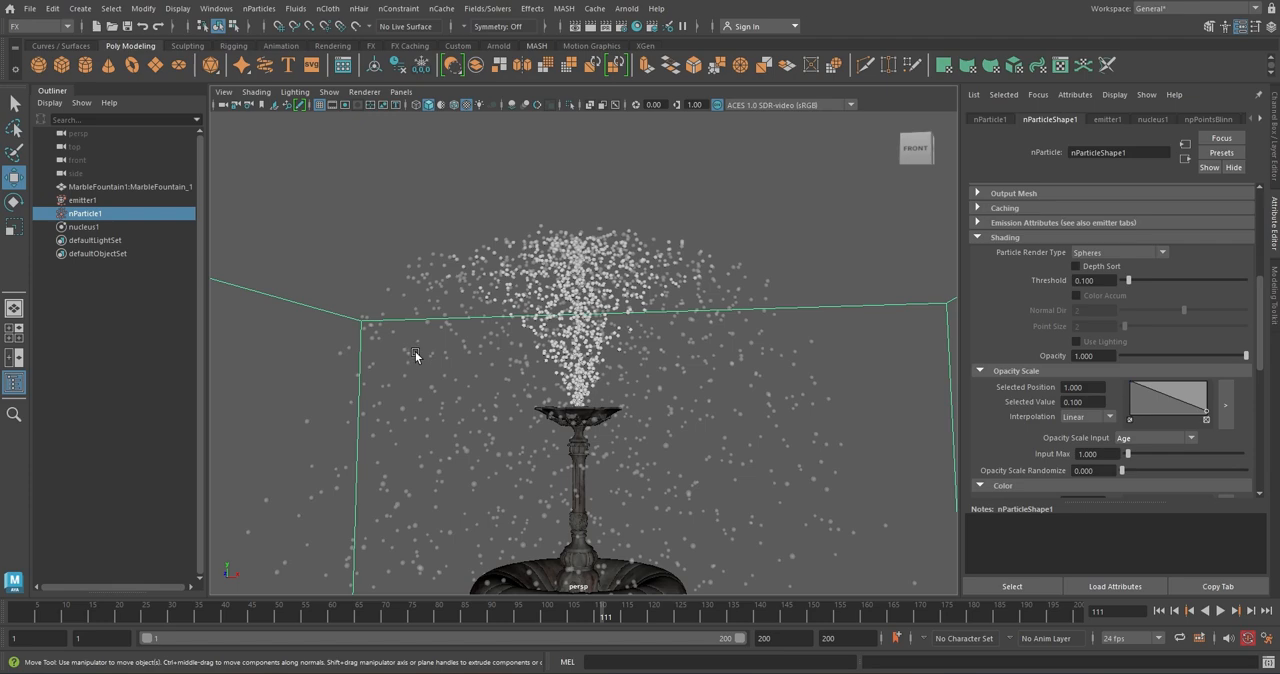
mouse_move(1206, 411)
mouse_down()
mouse_move(1208, 385)
mouse_move(1217, 409)
mouse_up()
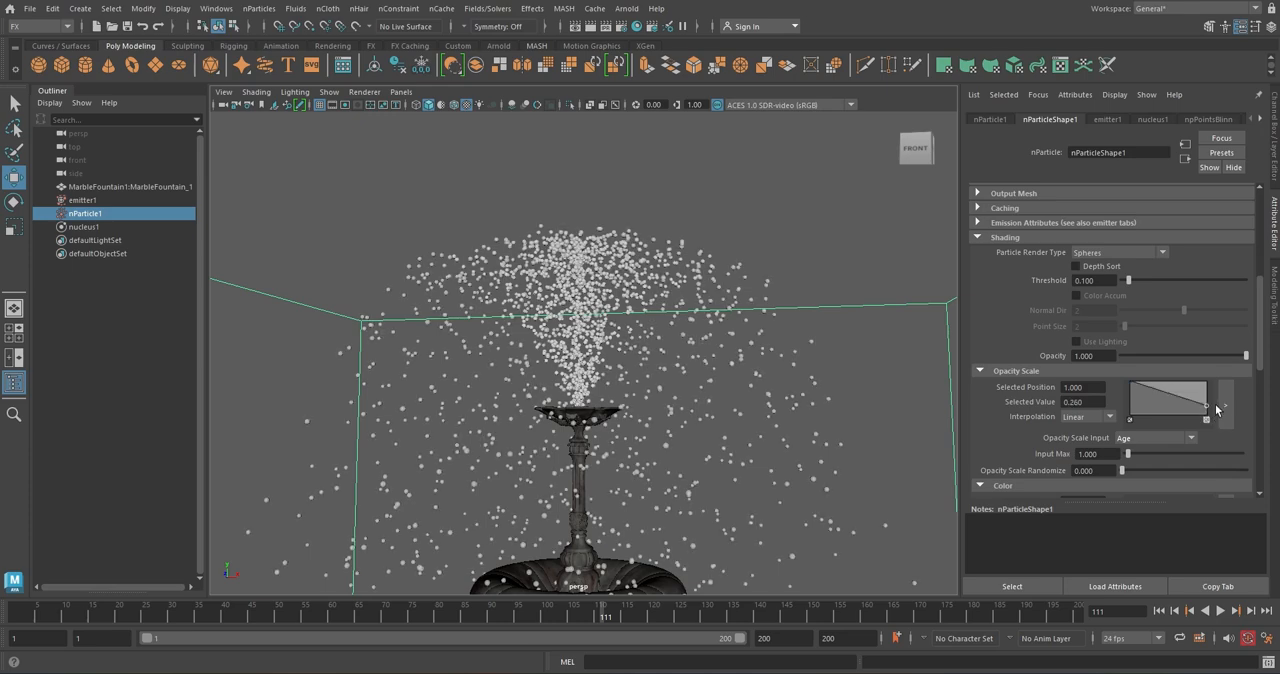
drag(1217, 409, 1217, 410)
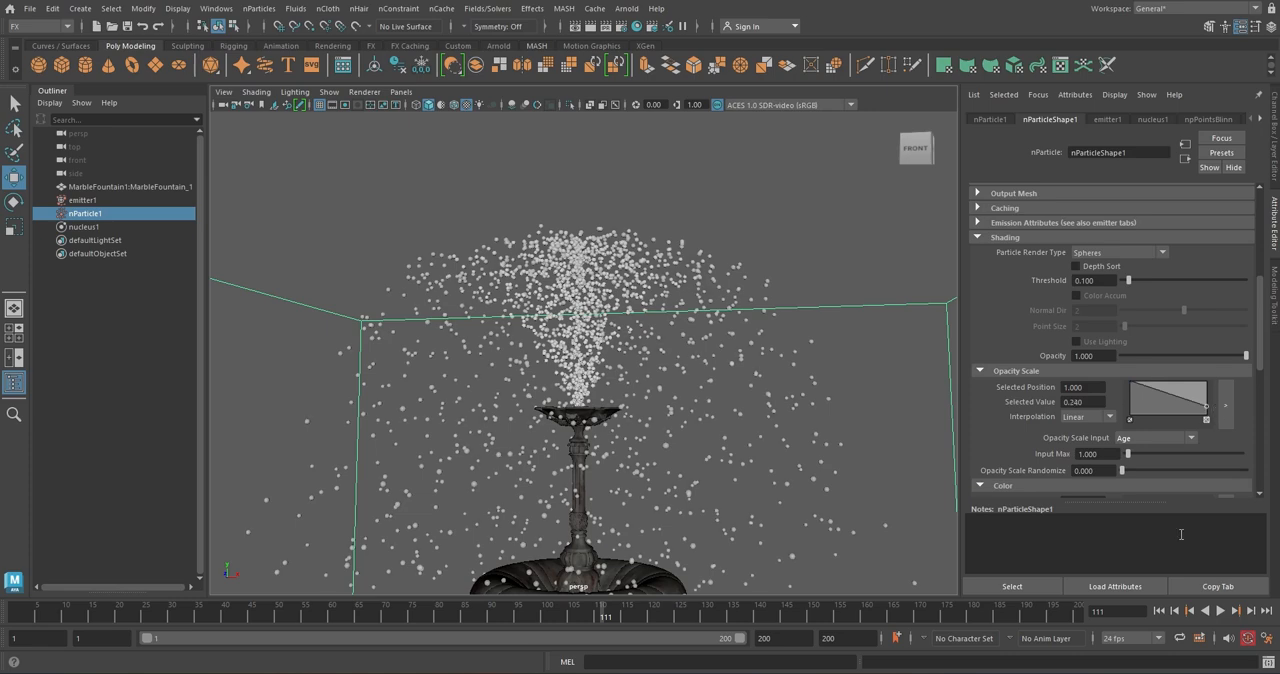
click(1159, 610)
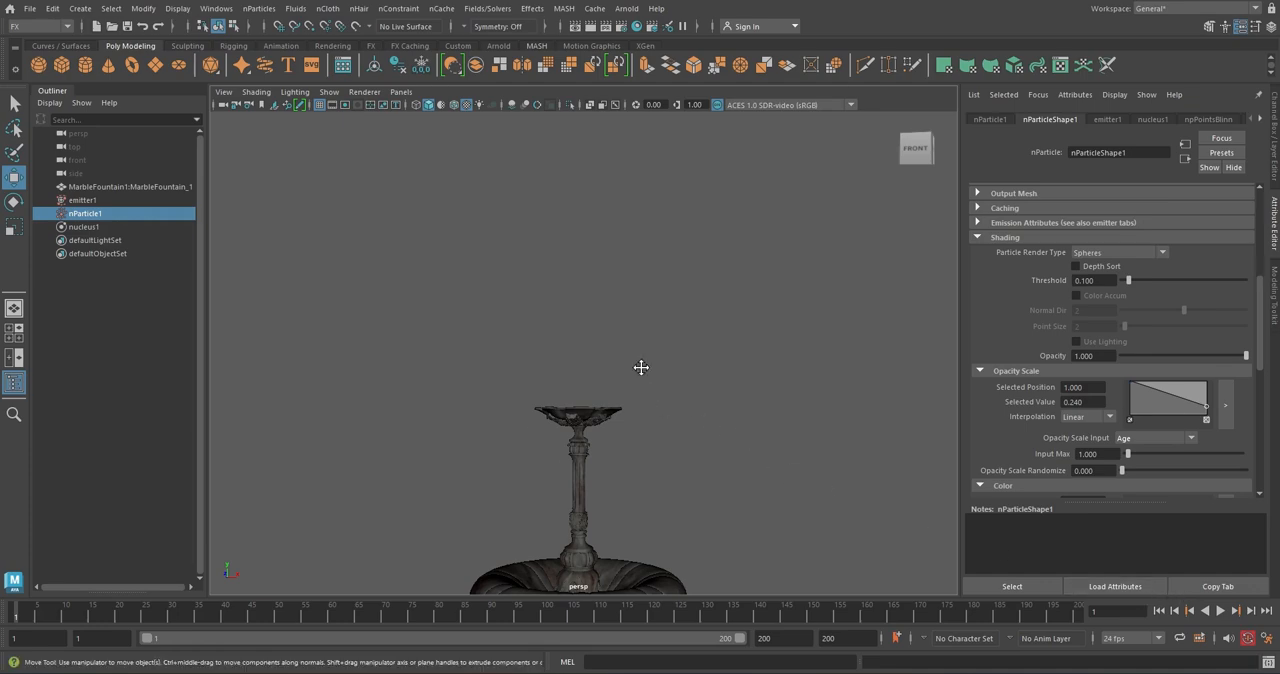
alt+middle_drag(641, 366, 636, 396)
click(1221, 610)
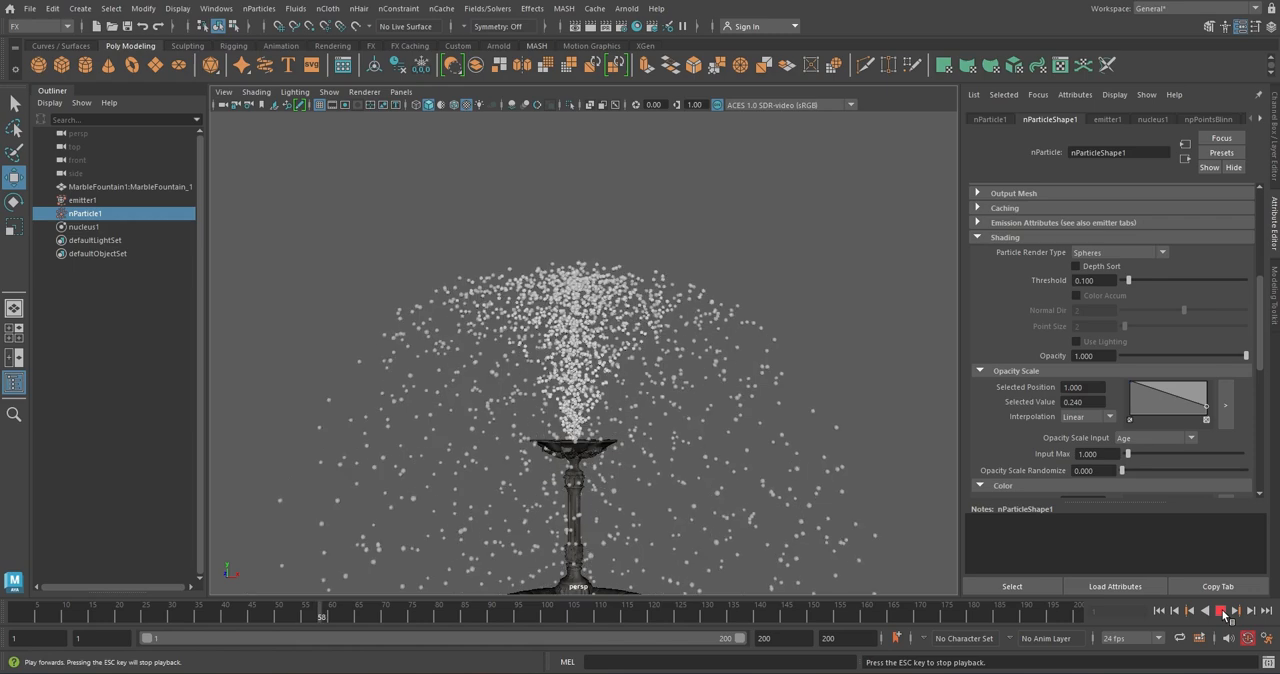
click(1221, 610)
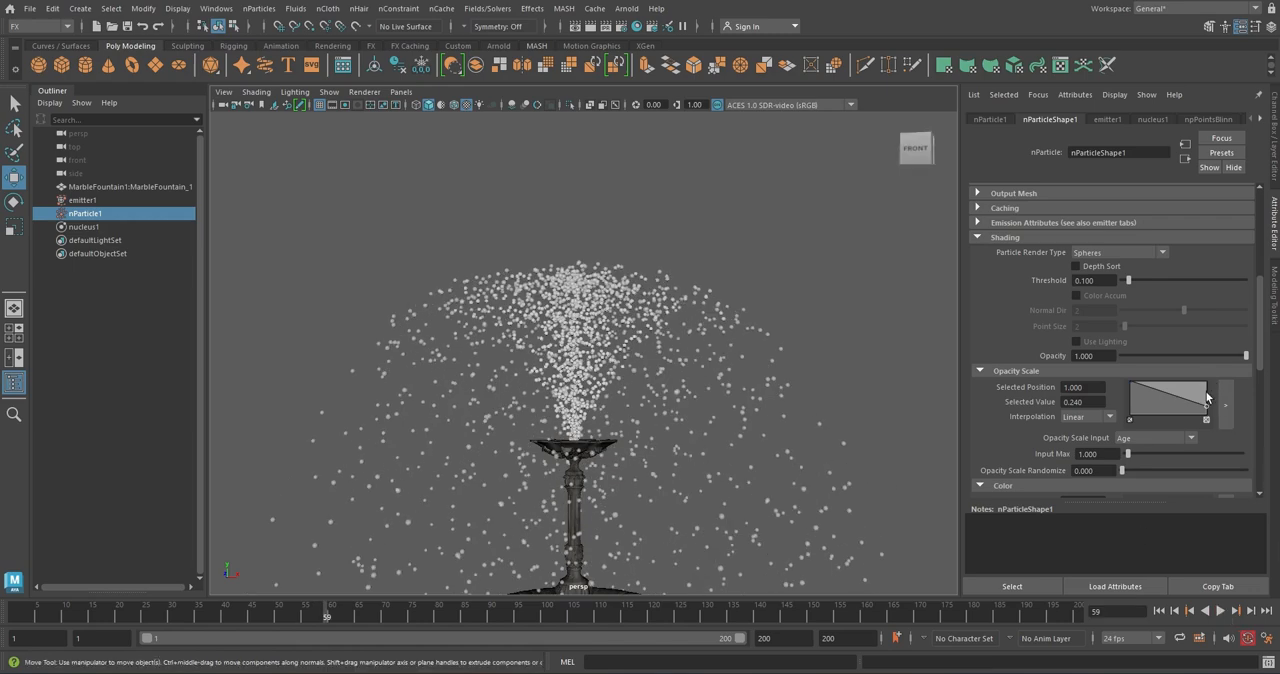
Taper the Radius Scale ramp down to about 0.62 at position 1 and set its input to Age, fine-tuning the end point
scroll(1049, 281, up, 5)
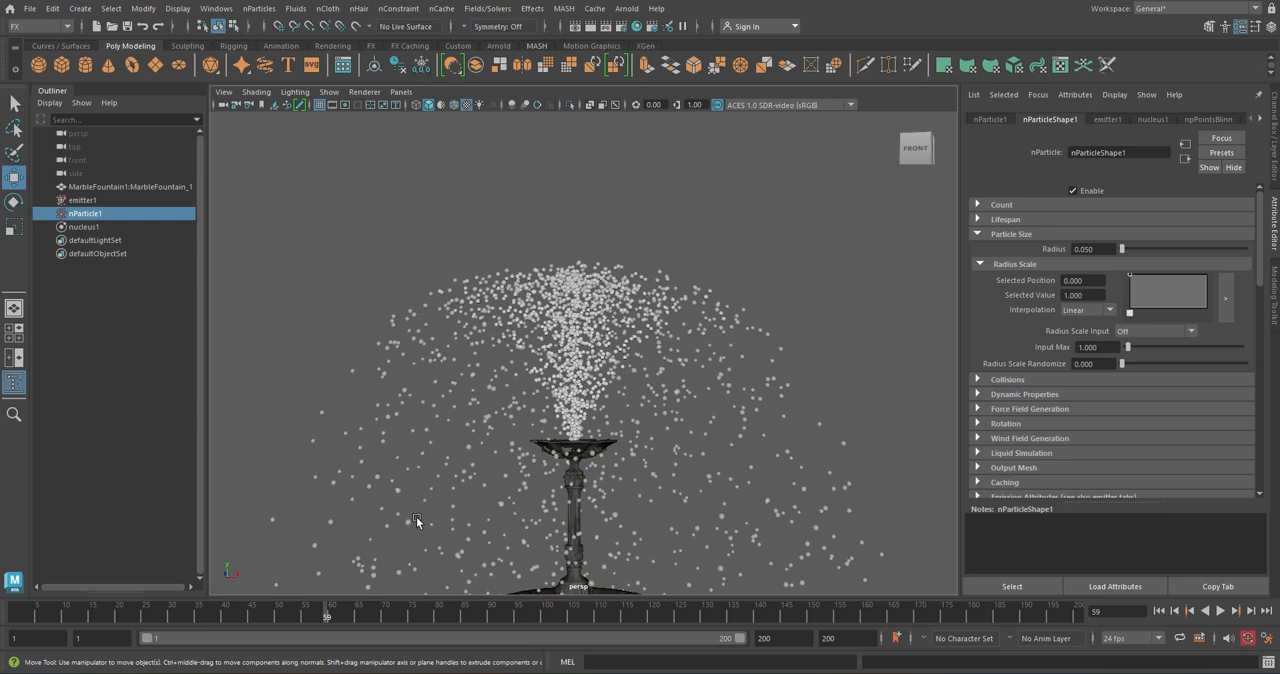
click(1206, 285)
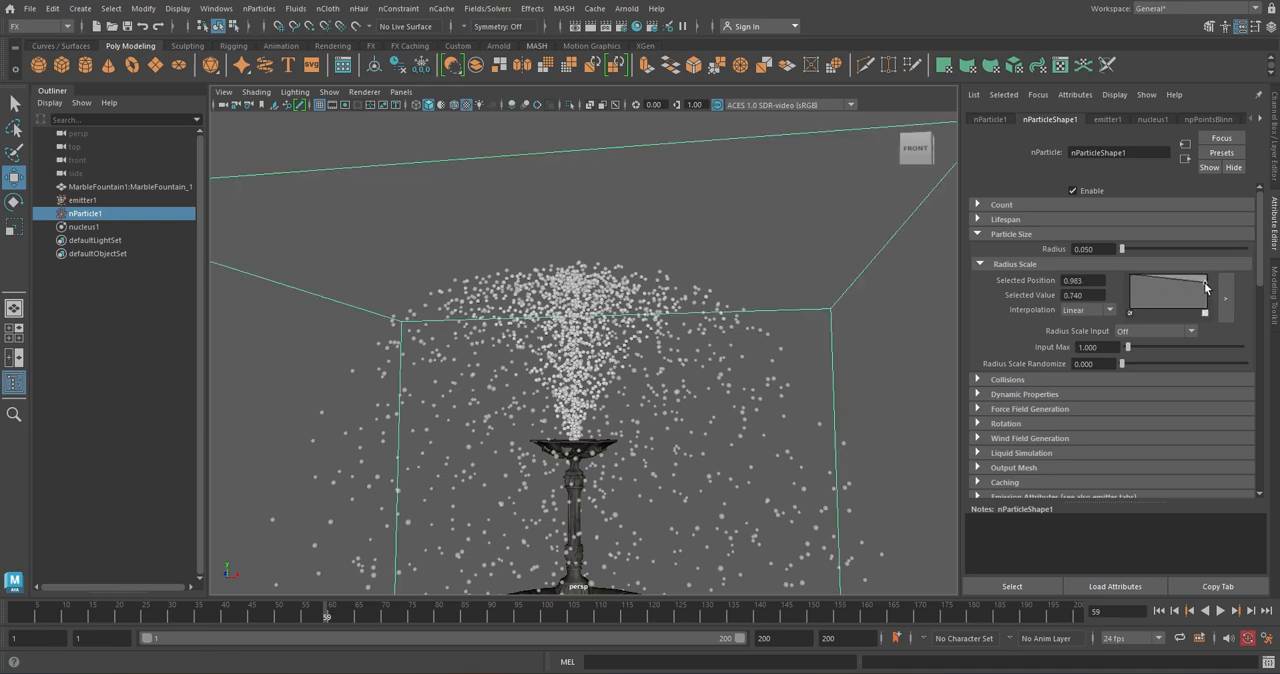
mouse_move(1206, 285)
mouse_down()
mouse_move(1208, 309)
mouse_move(1207, 289)
mouse_up()
click(1191, 332)
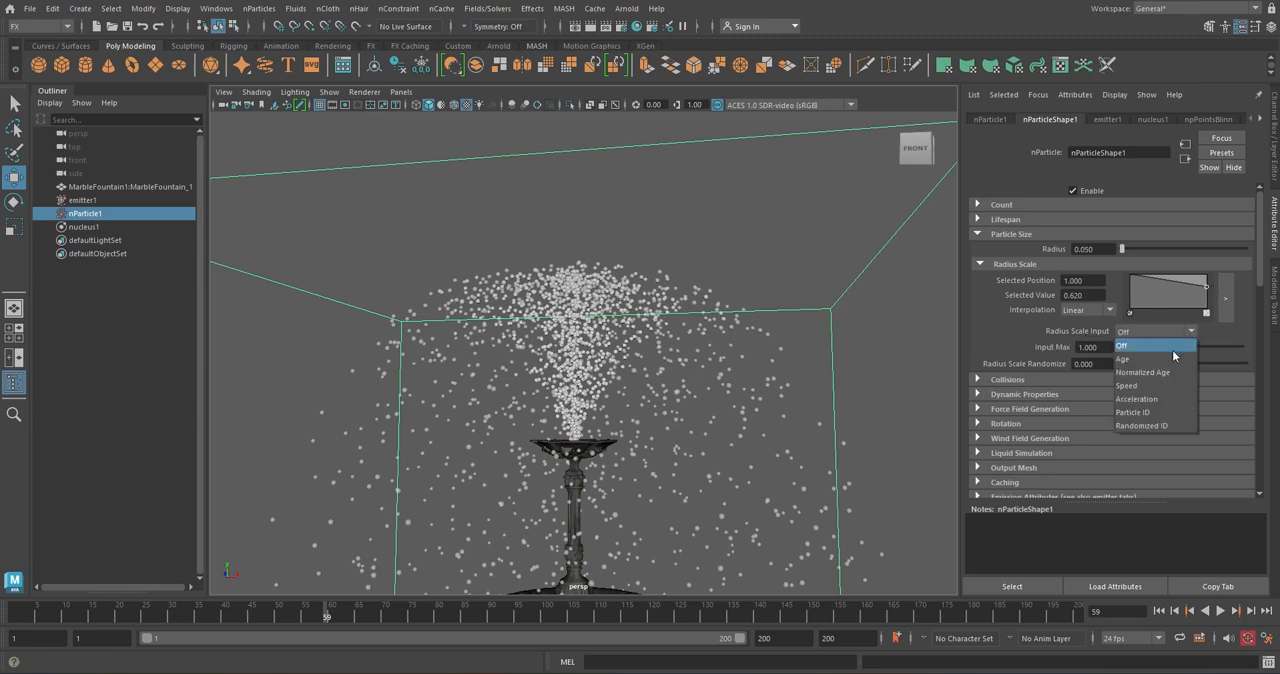
click(1172, 358)
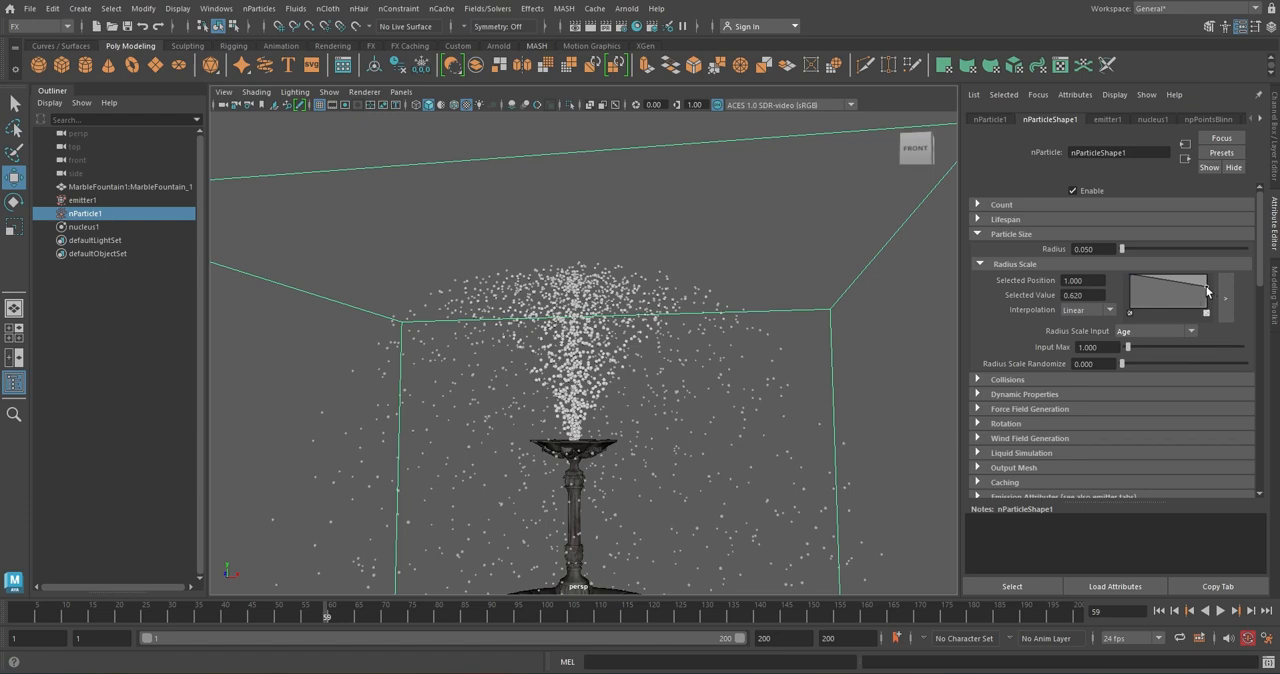
mouse_move(1207, 290)
mouse_down()
mouse_move(1205, 268)
mouse_move(1209, 293)
mouse_up()
Set the particle color at ramp position 0 to a saturated blue with hue about 218.9, saturation 0.883 and value 0.386
click(979, 234)
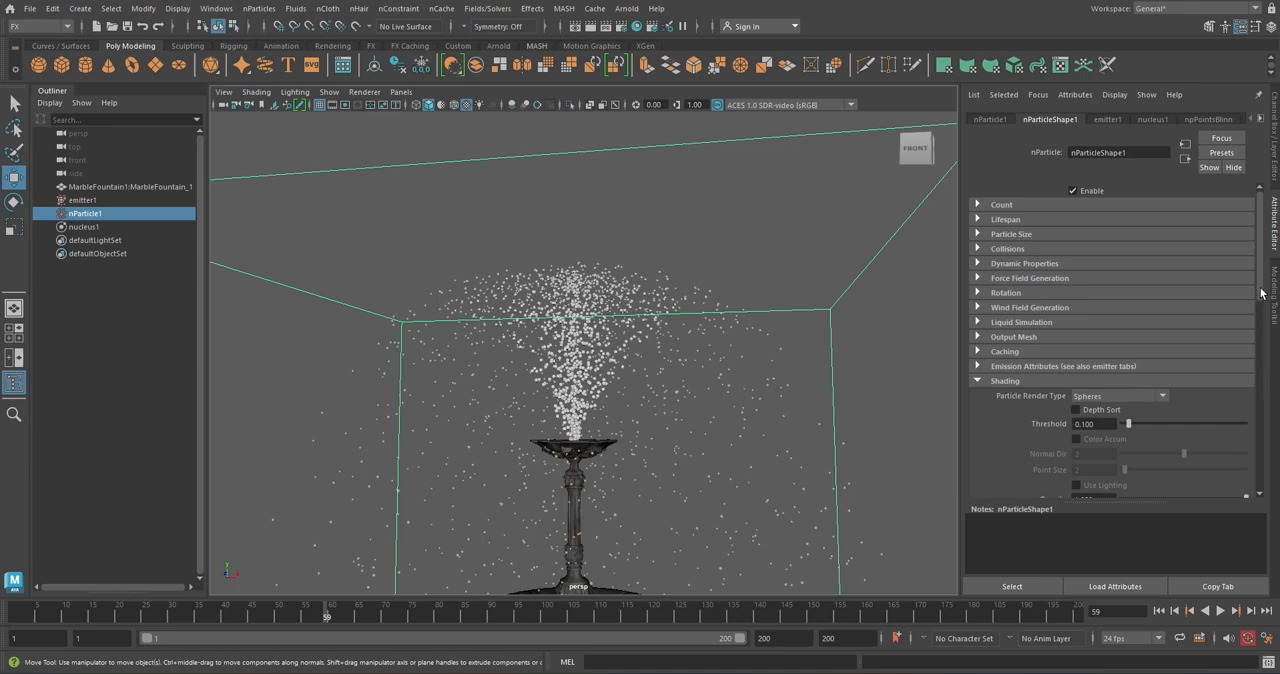
drag(1261, 296, 1261, 375)
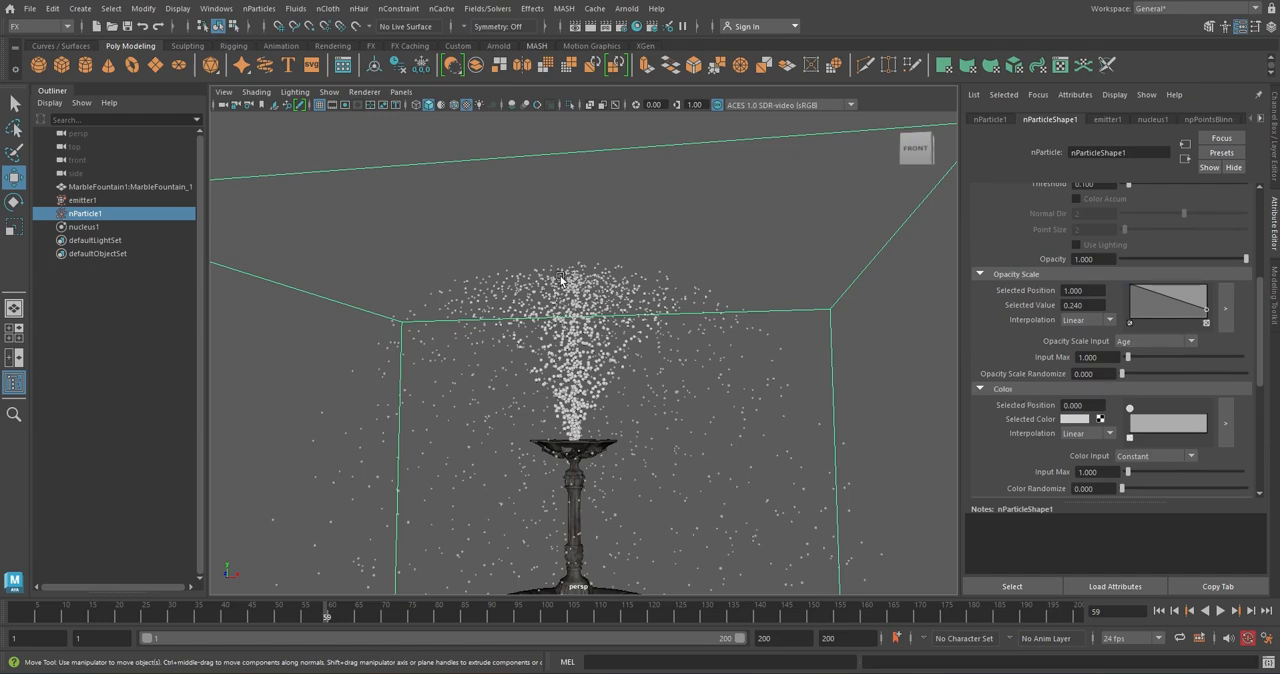
click(1075, 420)
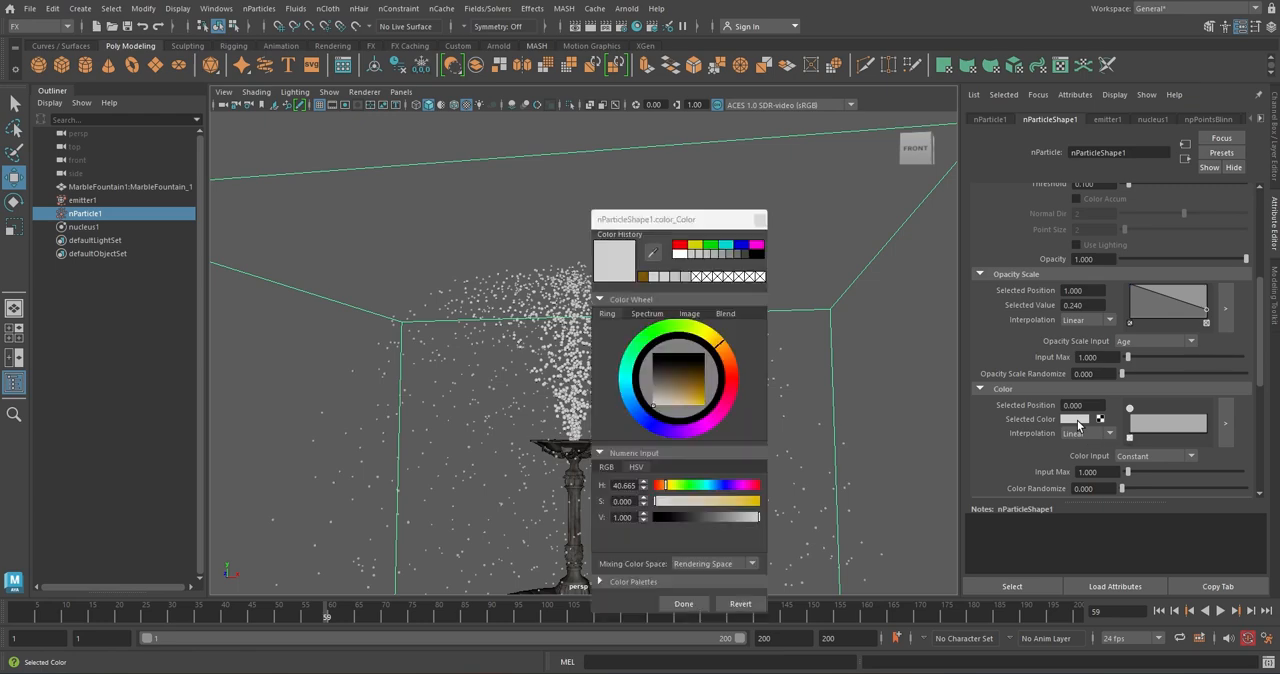
click(691, 389)
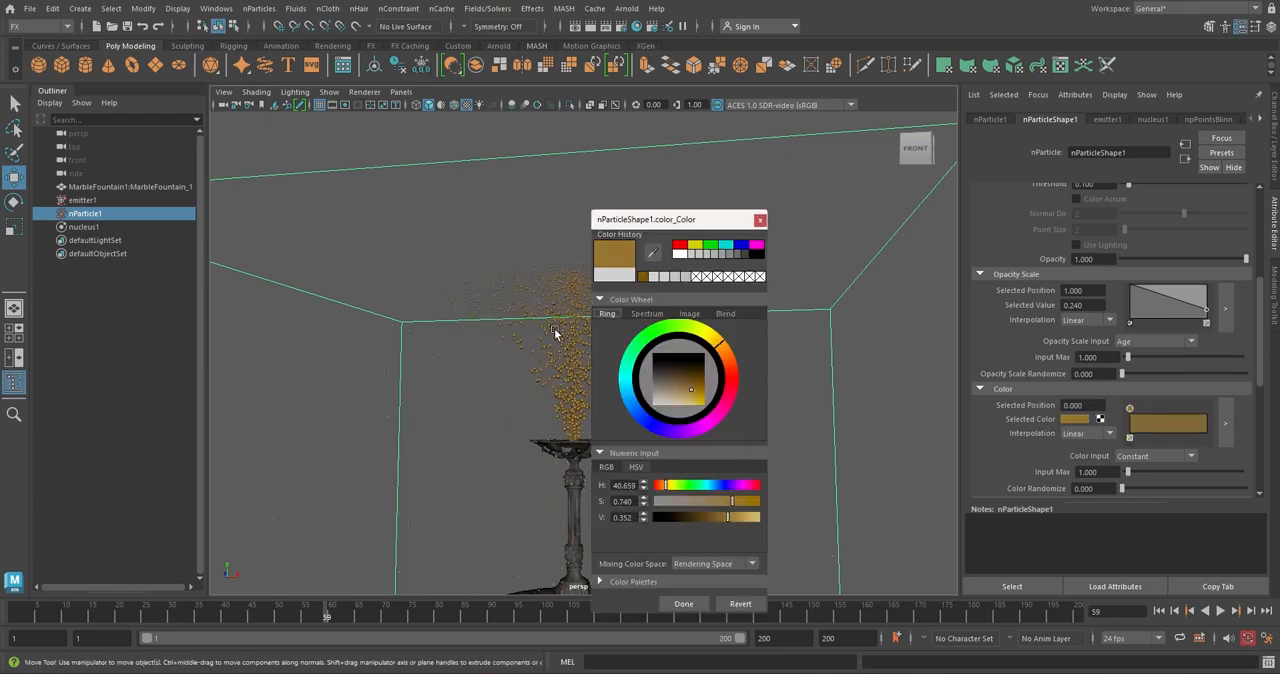
click(642, 416)
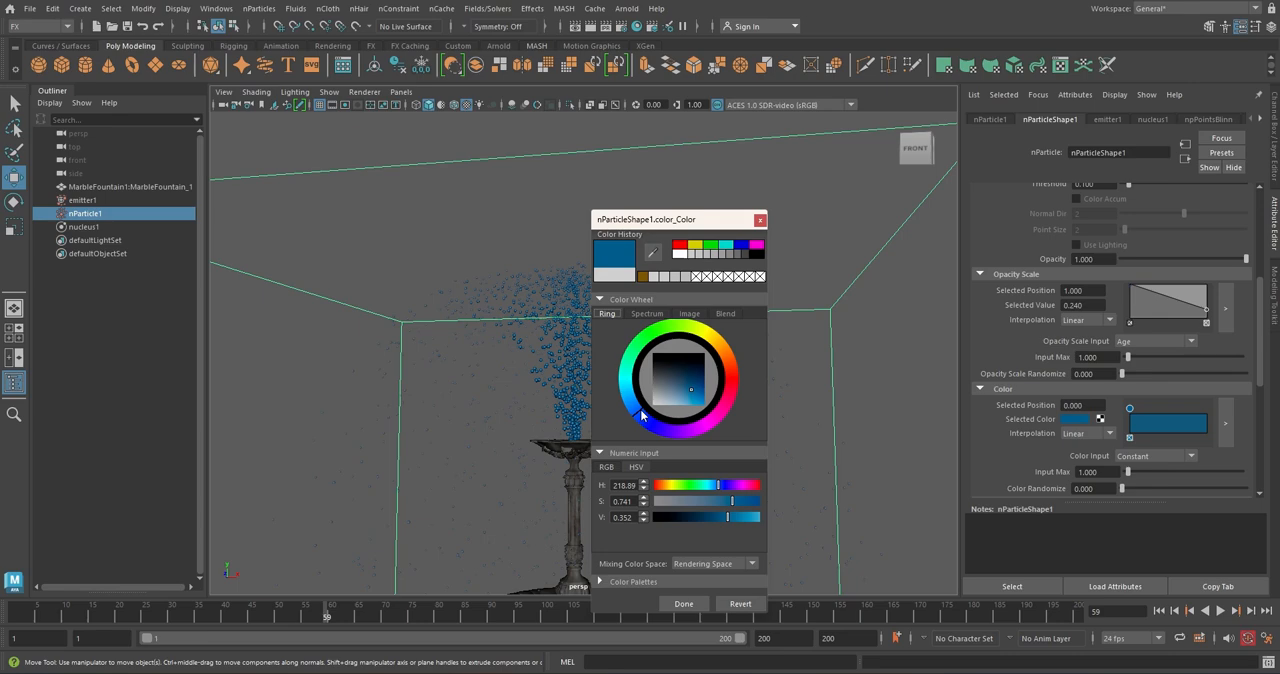
click(702, 381)
click(699, 391)
click(683, 603)
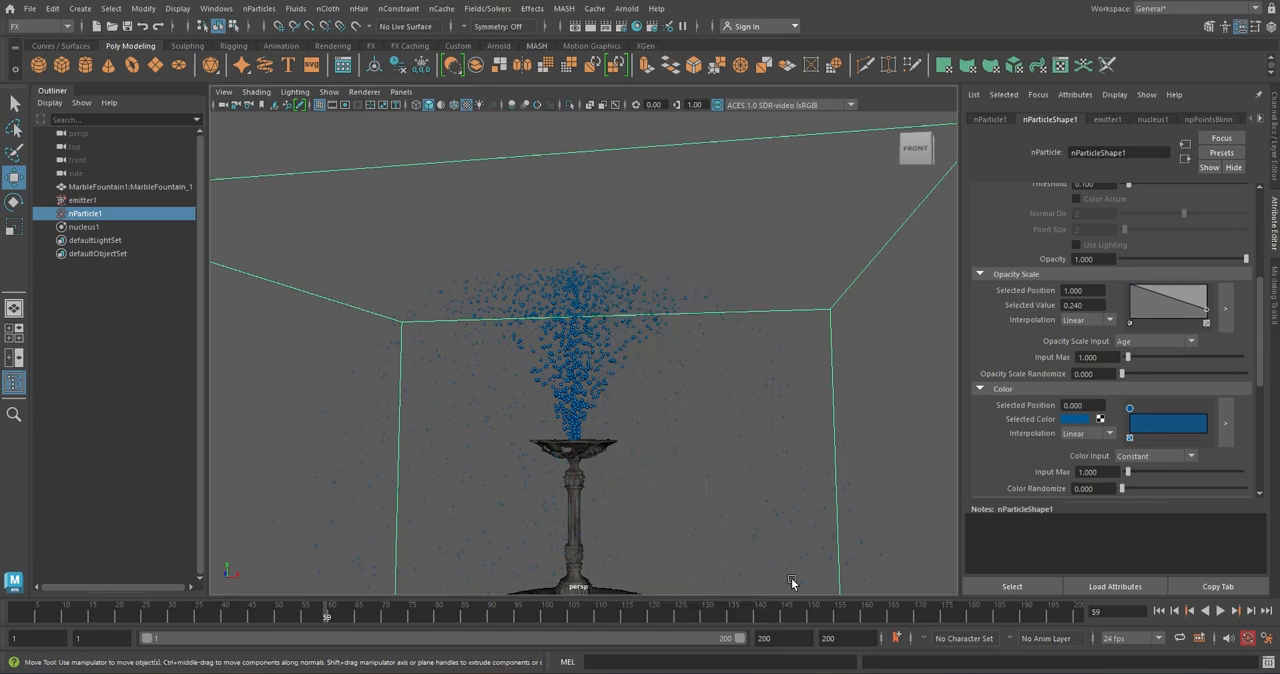
Add an end point at position 1 to the Color ramp and color it golden orange with hue about 37.7
click(1205, 420)
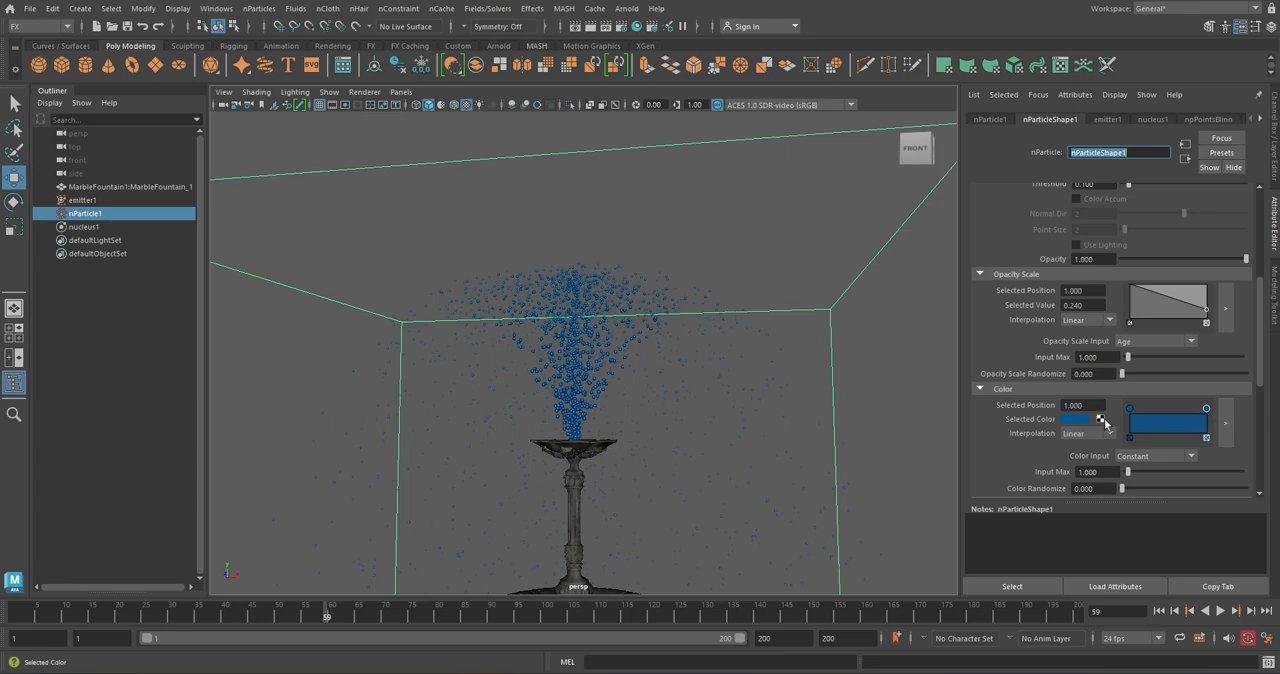
click(1082, 421)
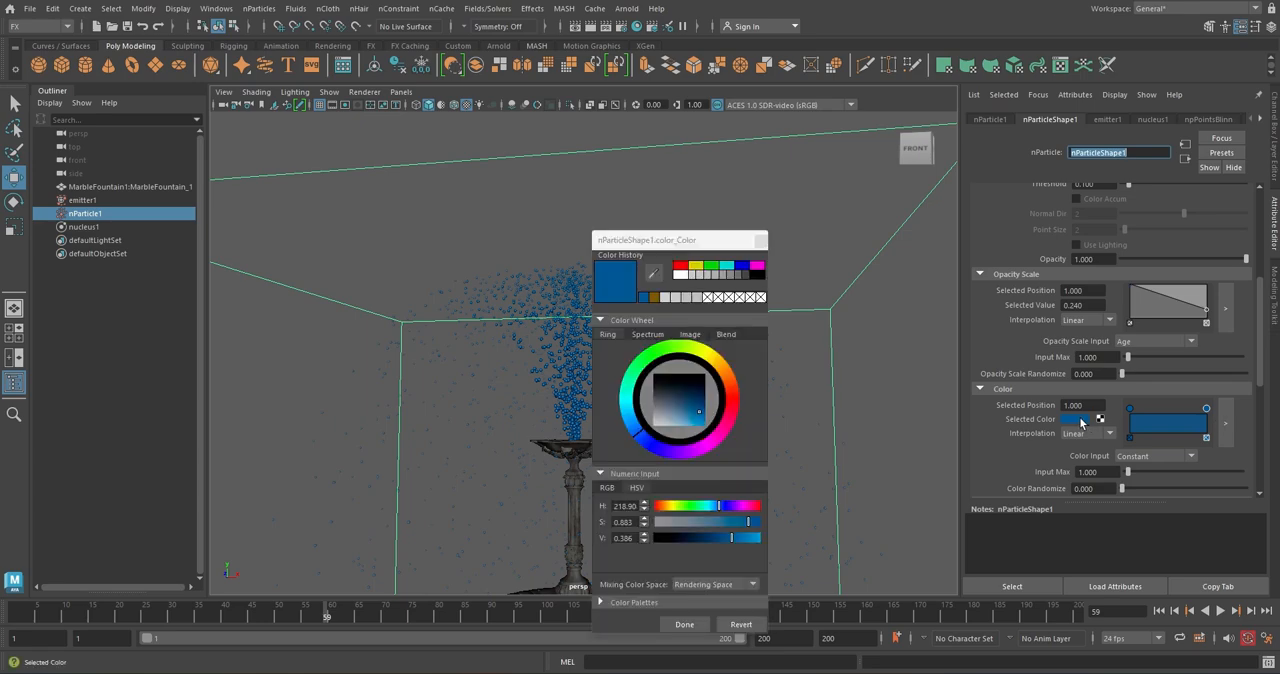
click(724, 371)
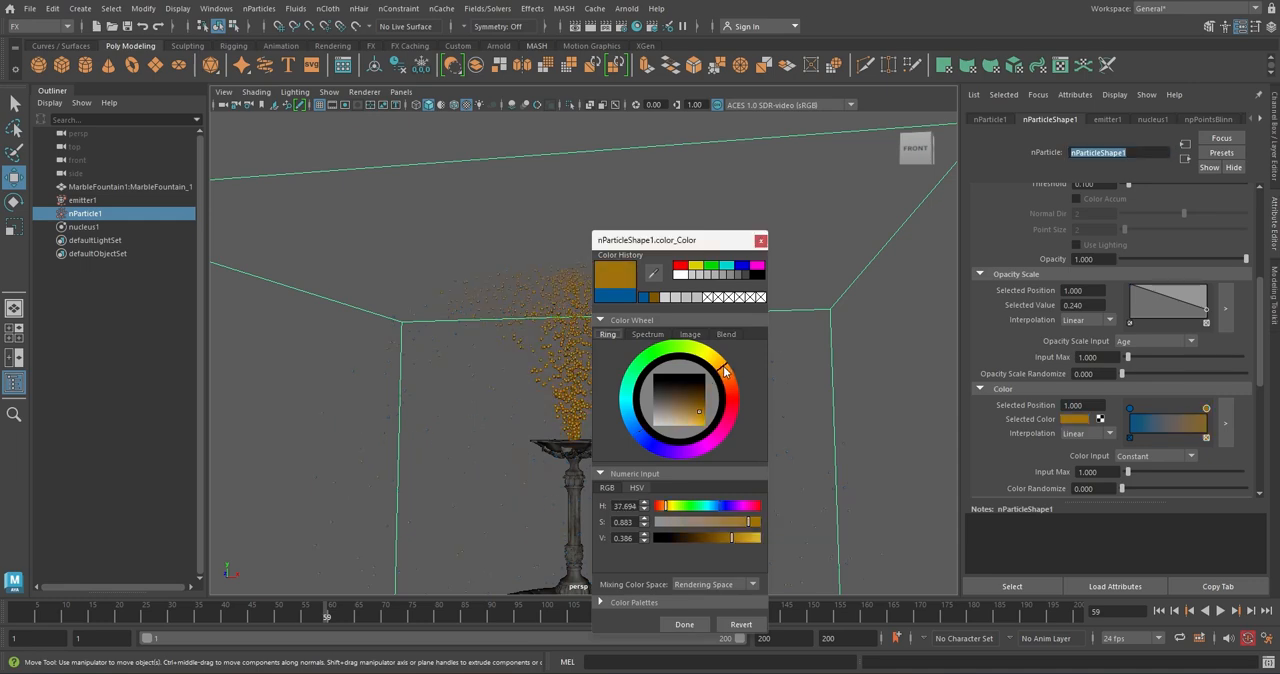
click(695, 617)
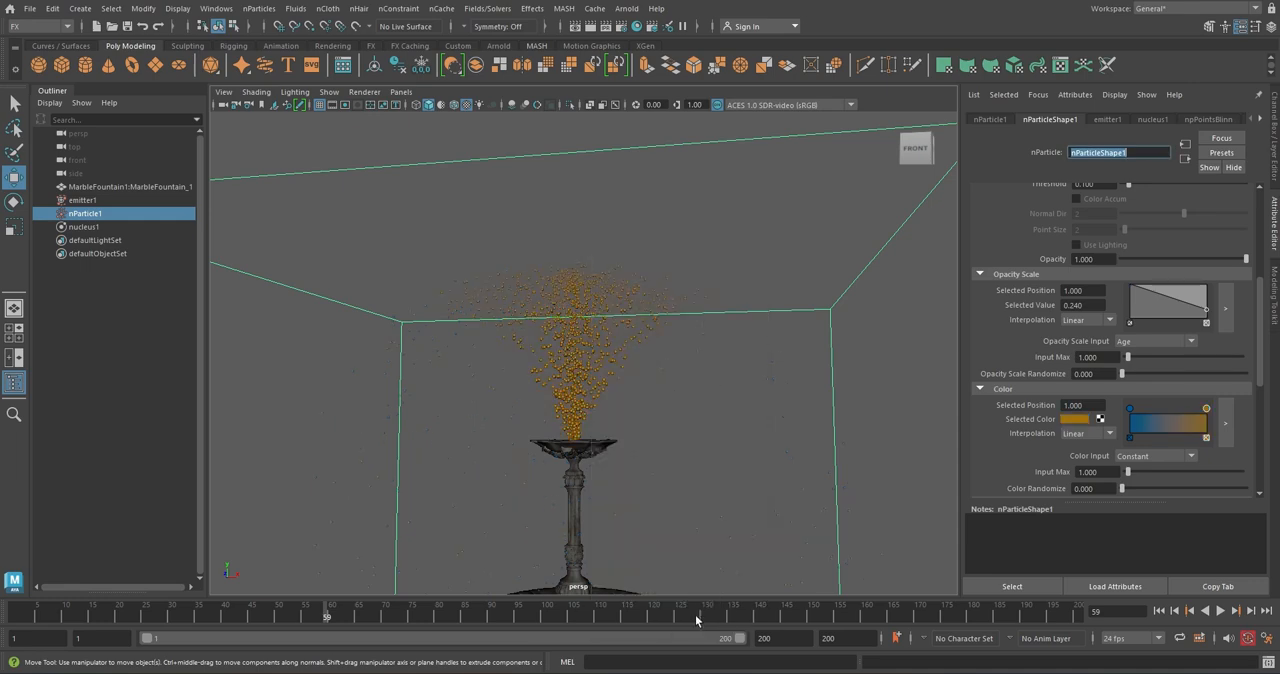
Set the Color ramp's input to Age and replay the simulation from the first frame
click(1184, 458)
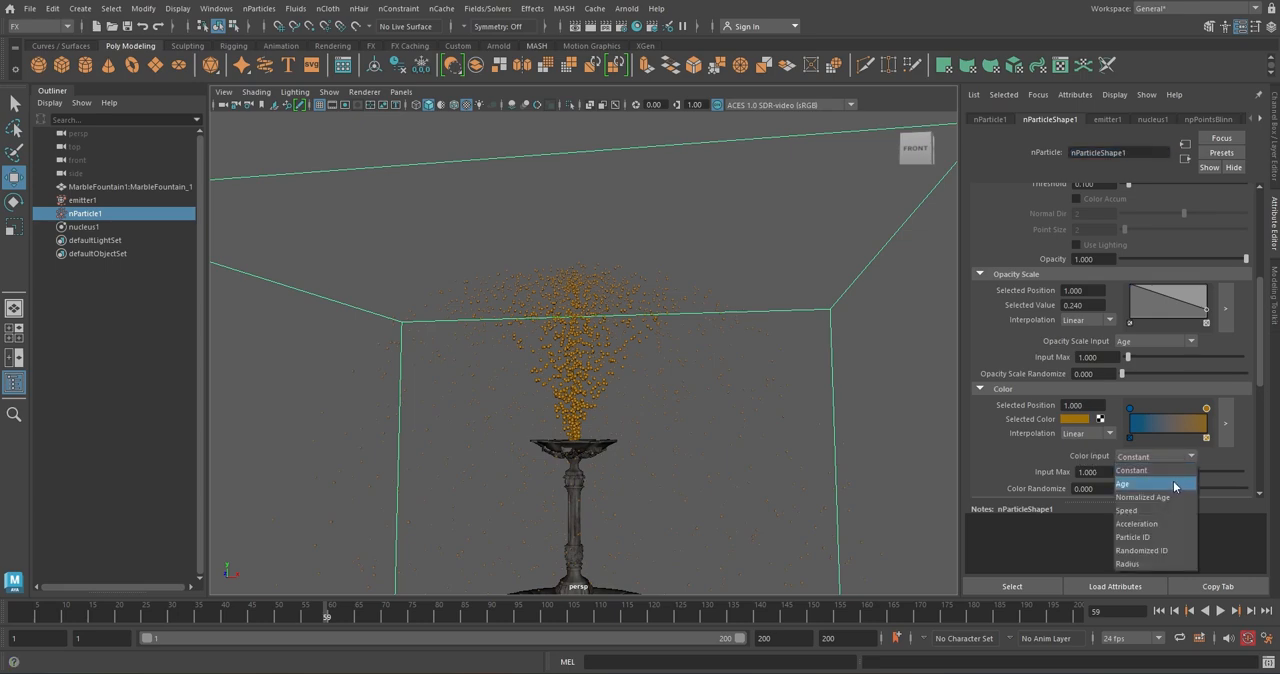
click(1124, 484)
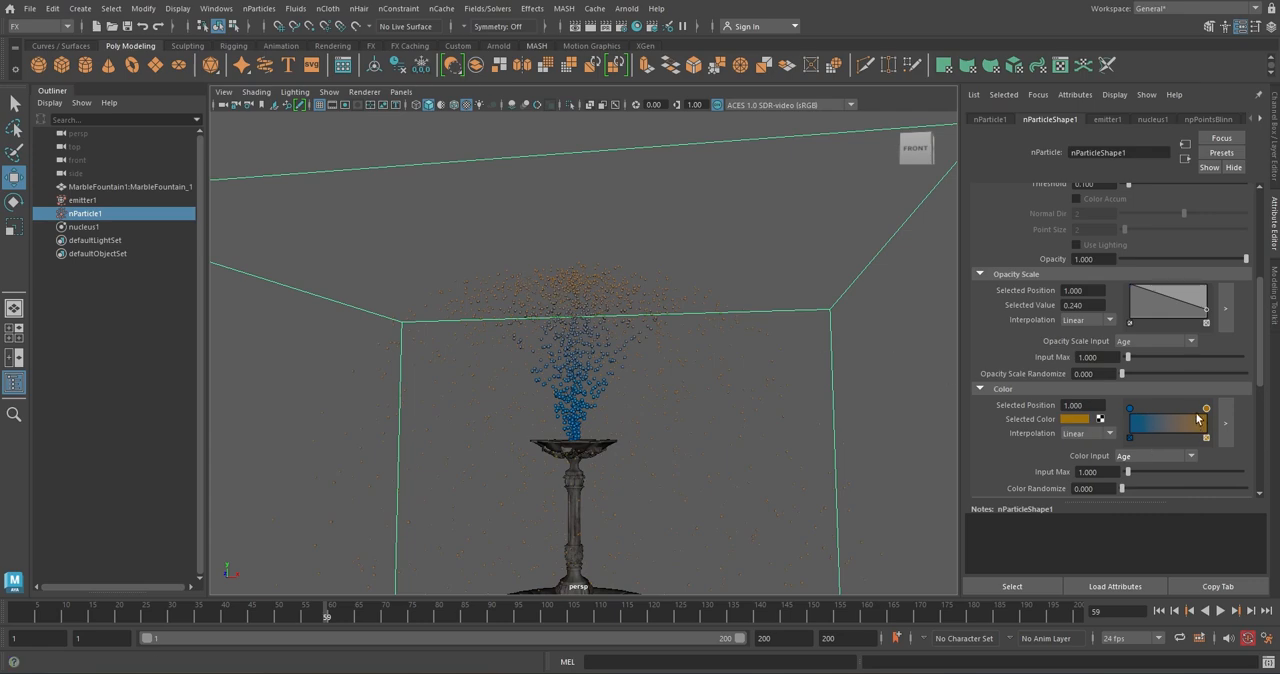
click(1159, 610)
click(1221, 610)
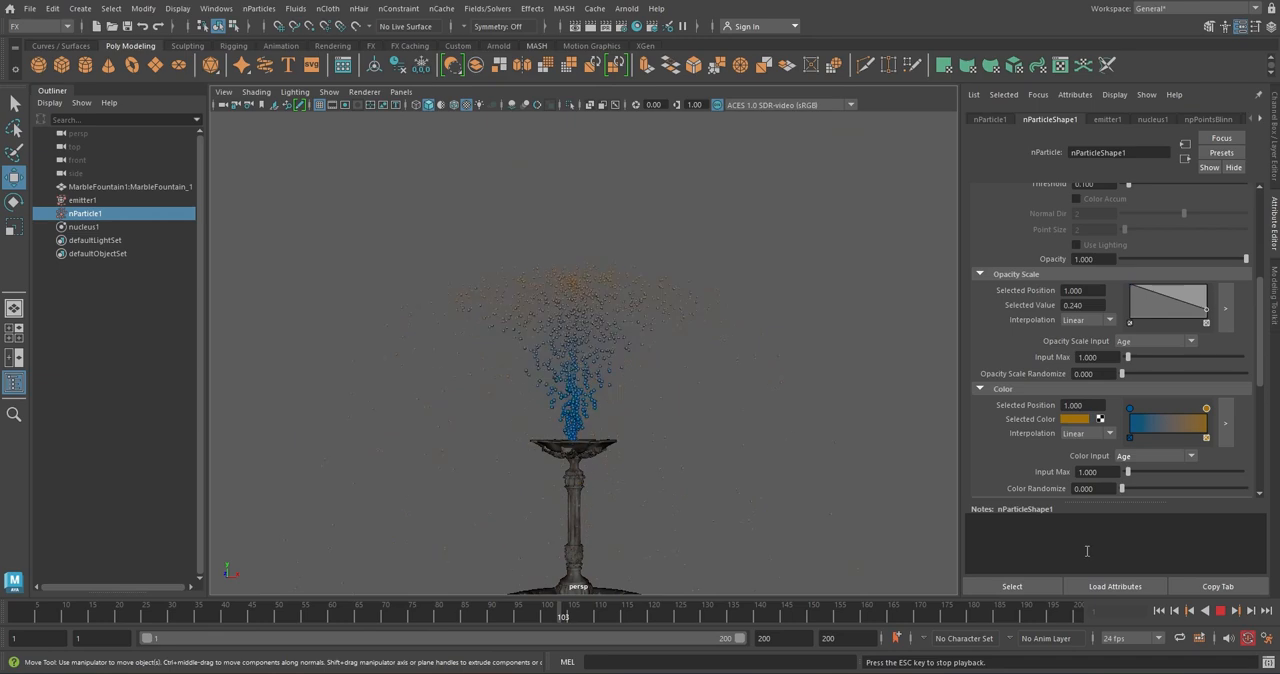
click(1221, 611)
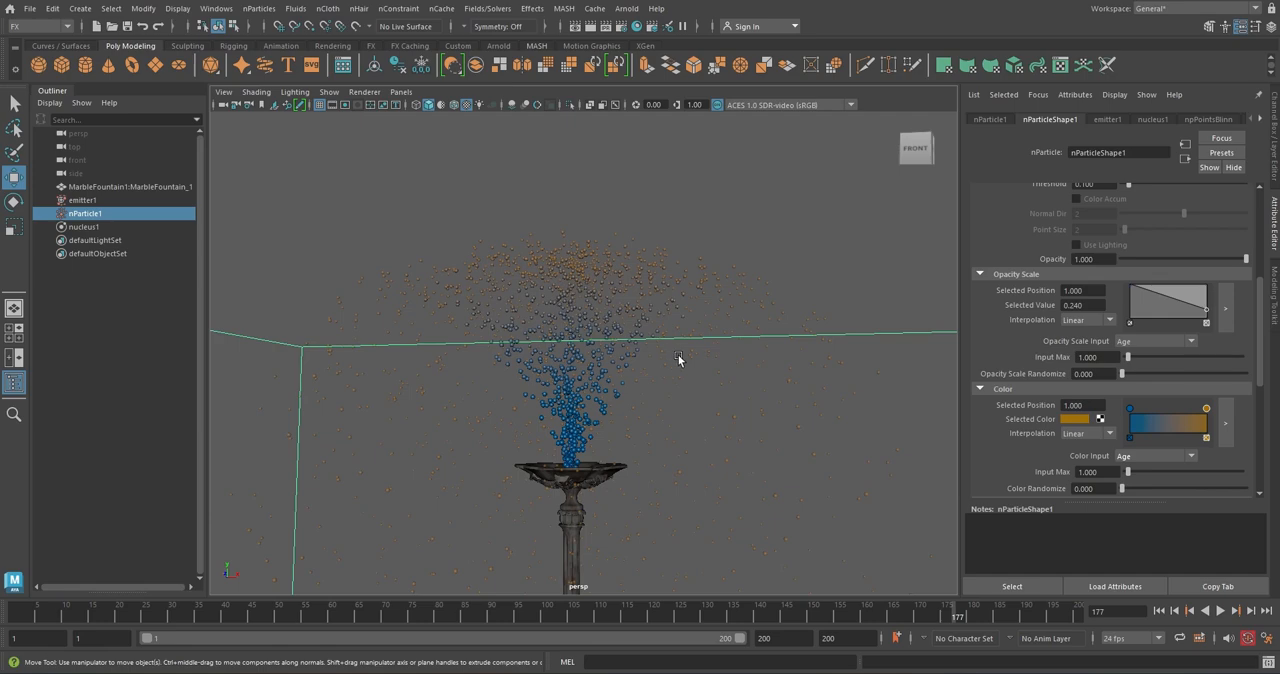
Remove the orange end point from the Color ramp, set its input to Constant and change the remaining color to white
click(1206, 438)
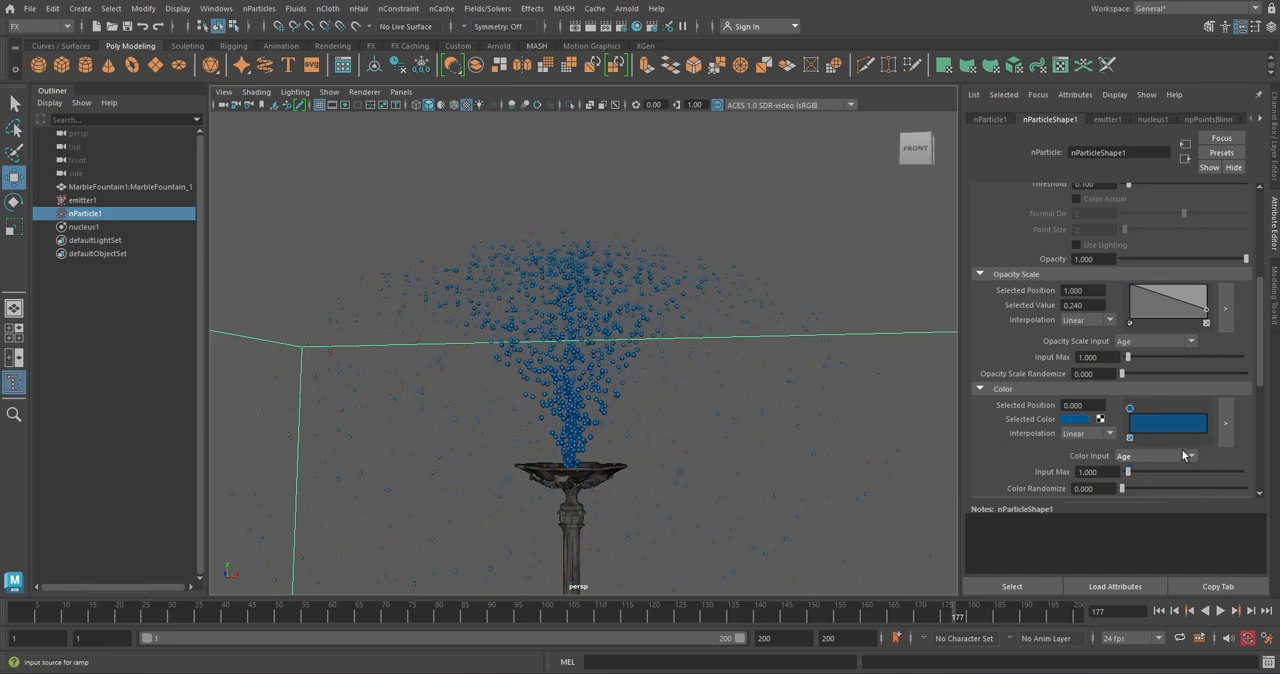
click(1188, 456)
click(1173, 471)
click(1078, 426)
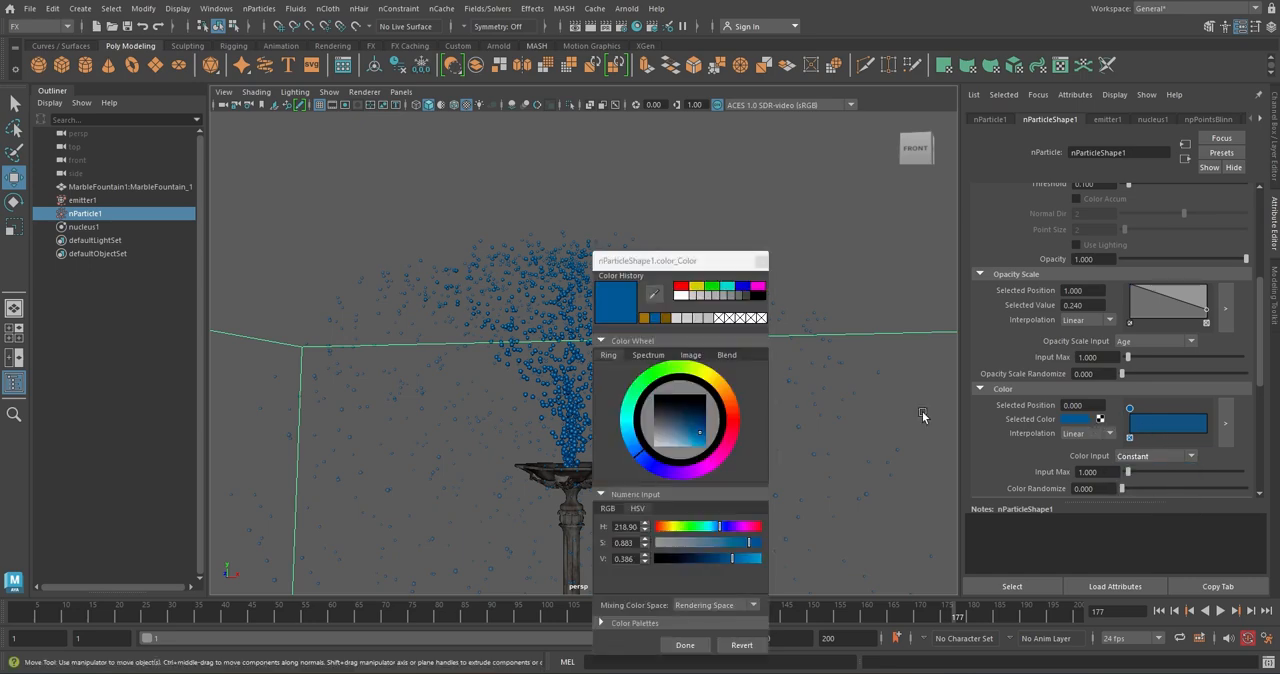
drag(704, 450, 636, 467)
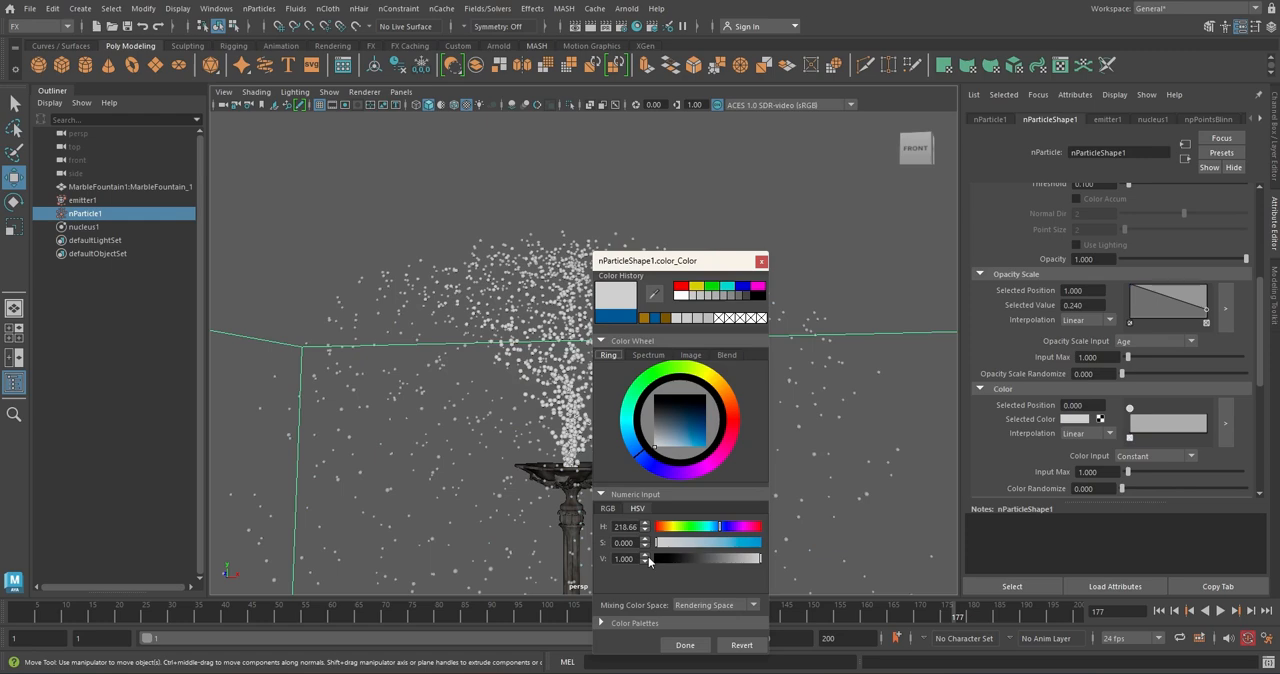
click(685, 646)
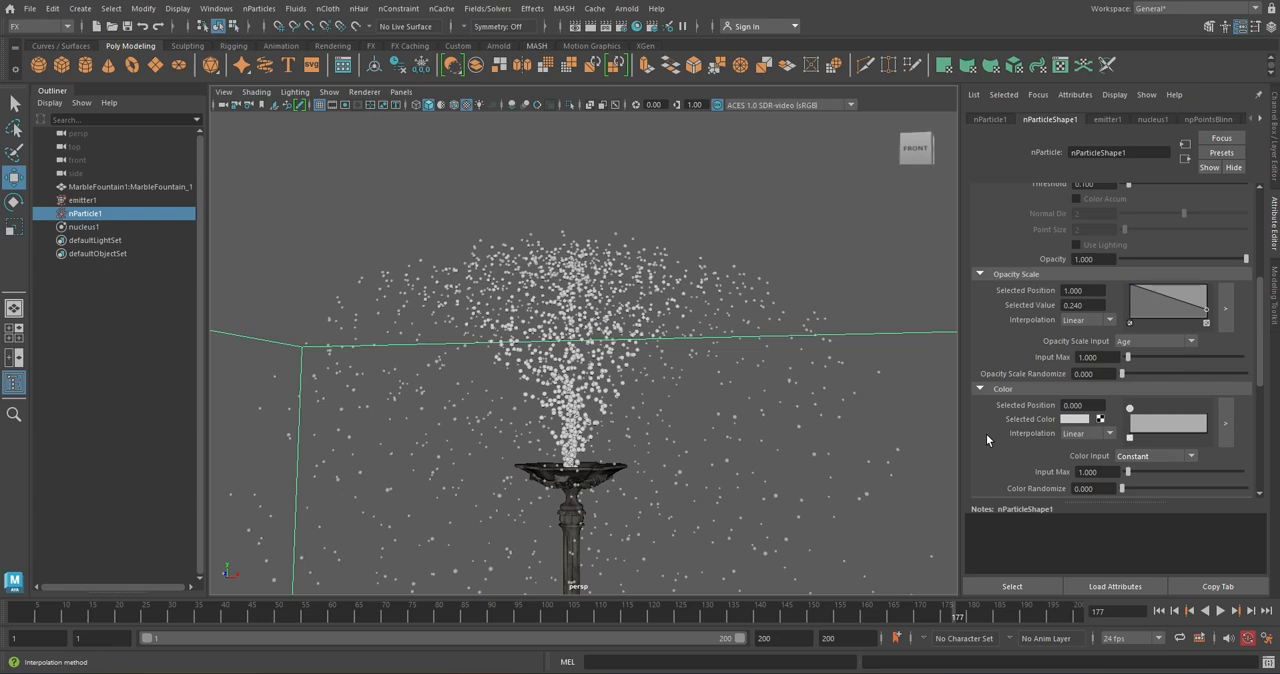
Set the emission speed of emitter1 to 13 and replay the simulation from the first frame
click(84, 200)
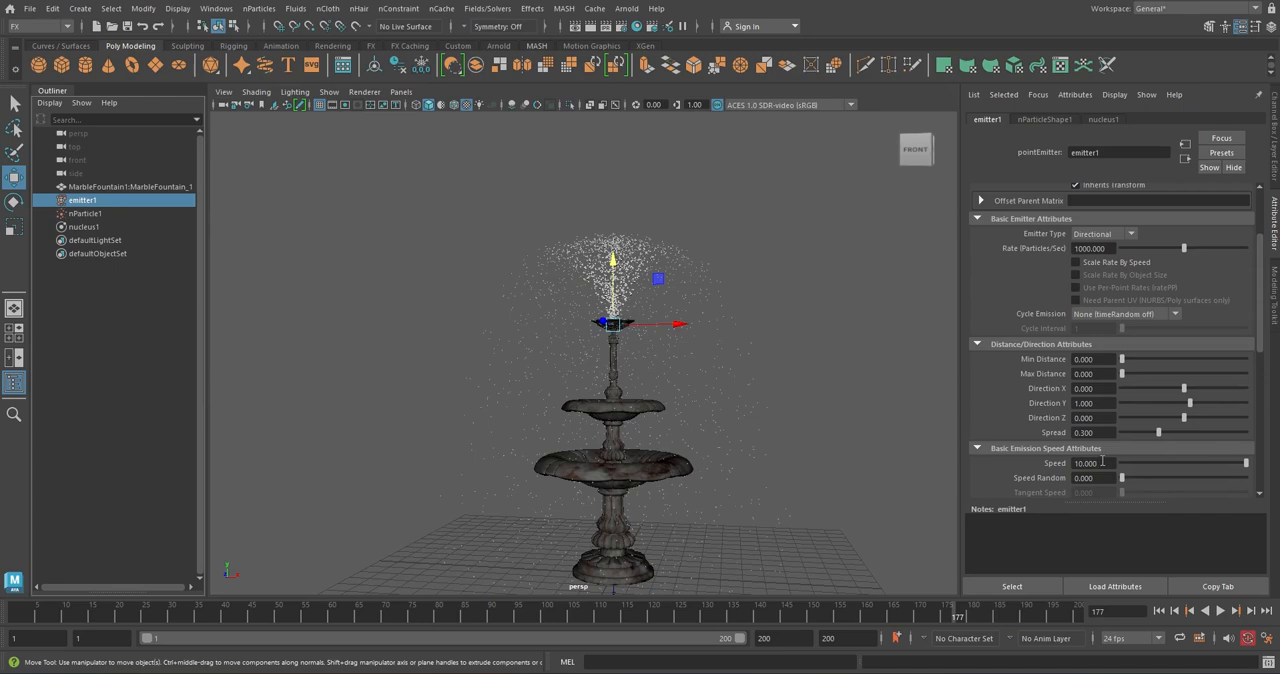
click(1102, 462)
key(Return)
click(1159, 611)
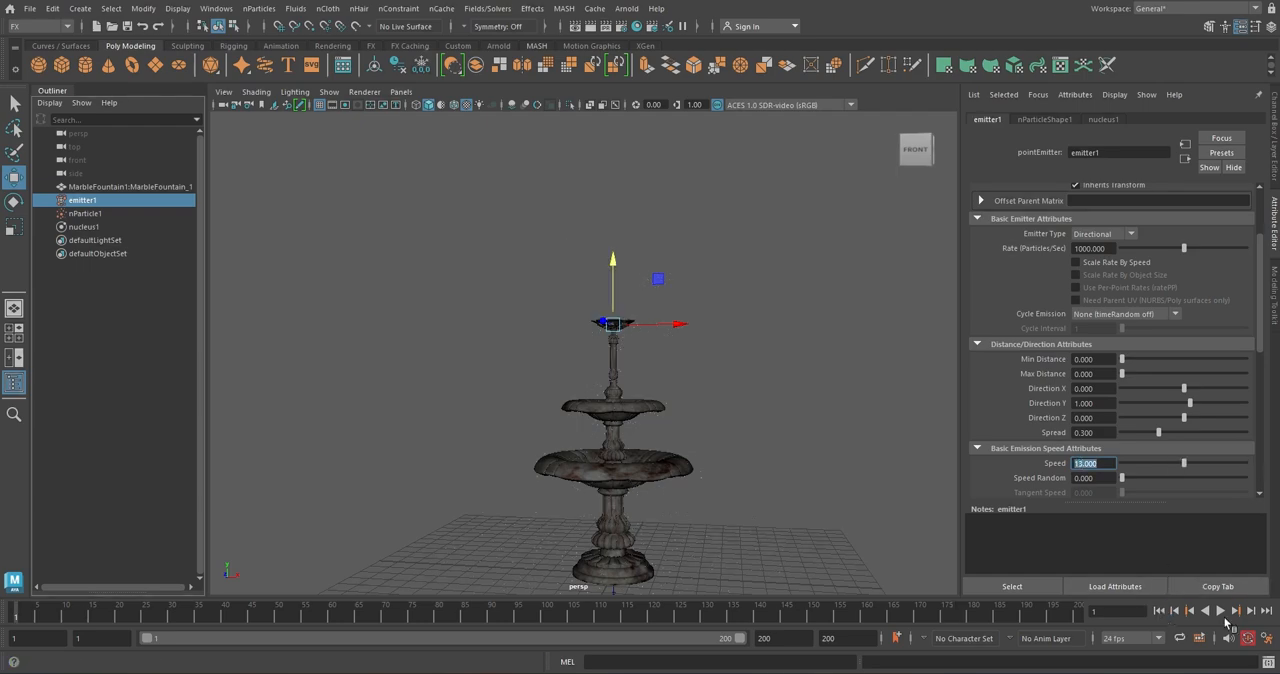
click(1221, 612)
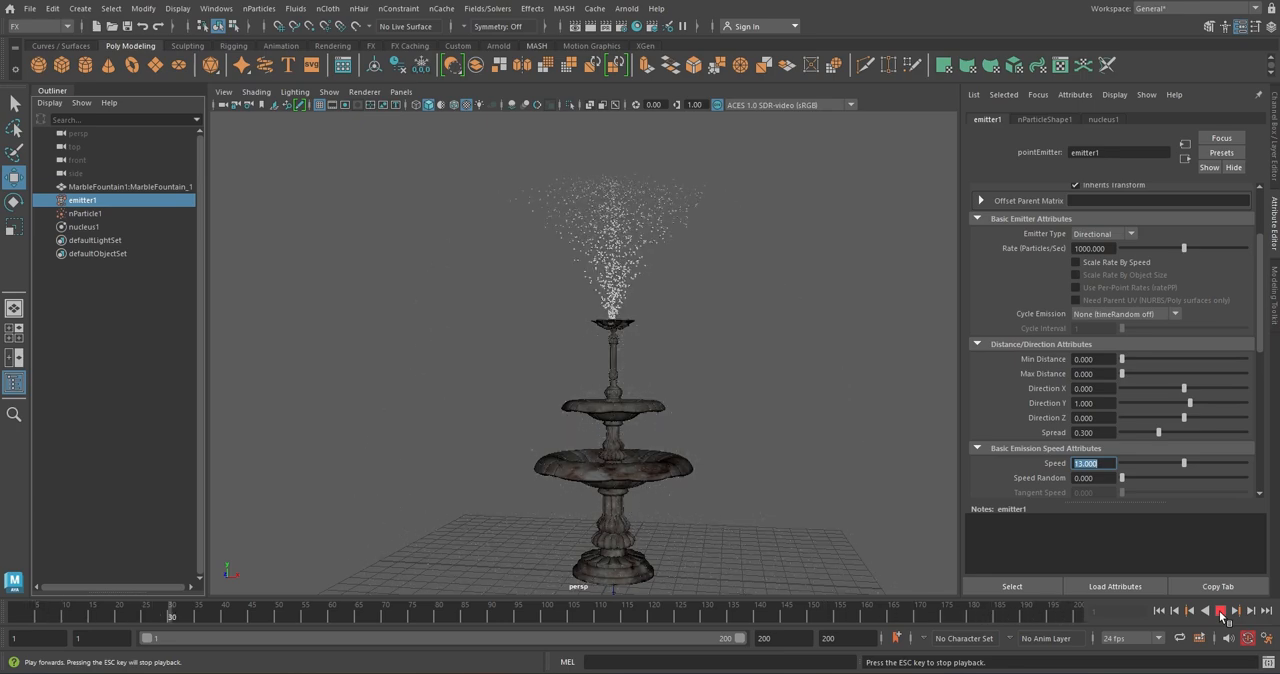
click(1220, 612)
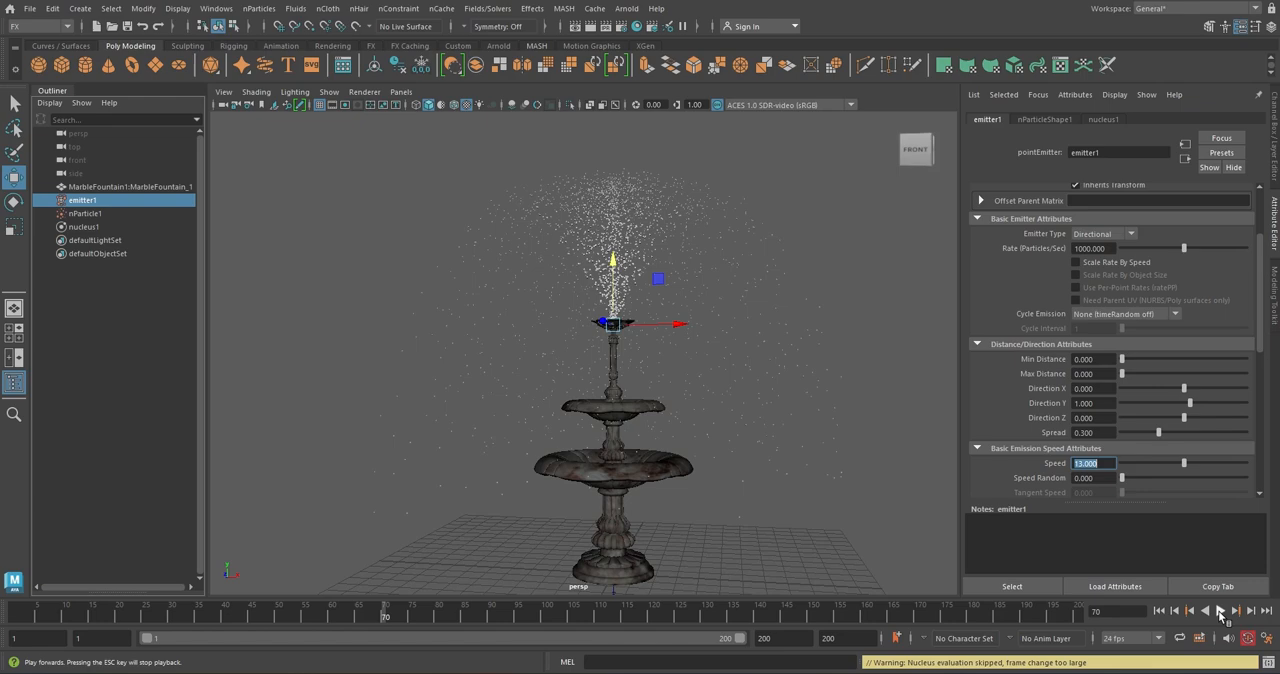
Set the emission rate of emitter1 to 5000 particles per second and replay the simulation from the first frame
click(1078, 248)
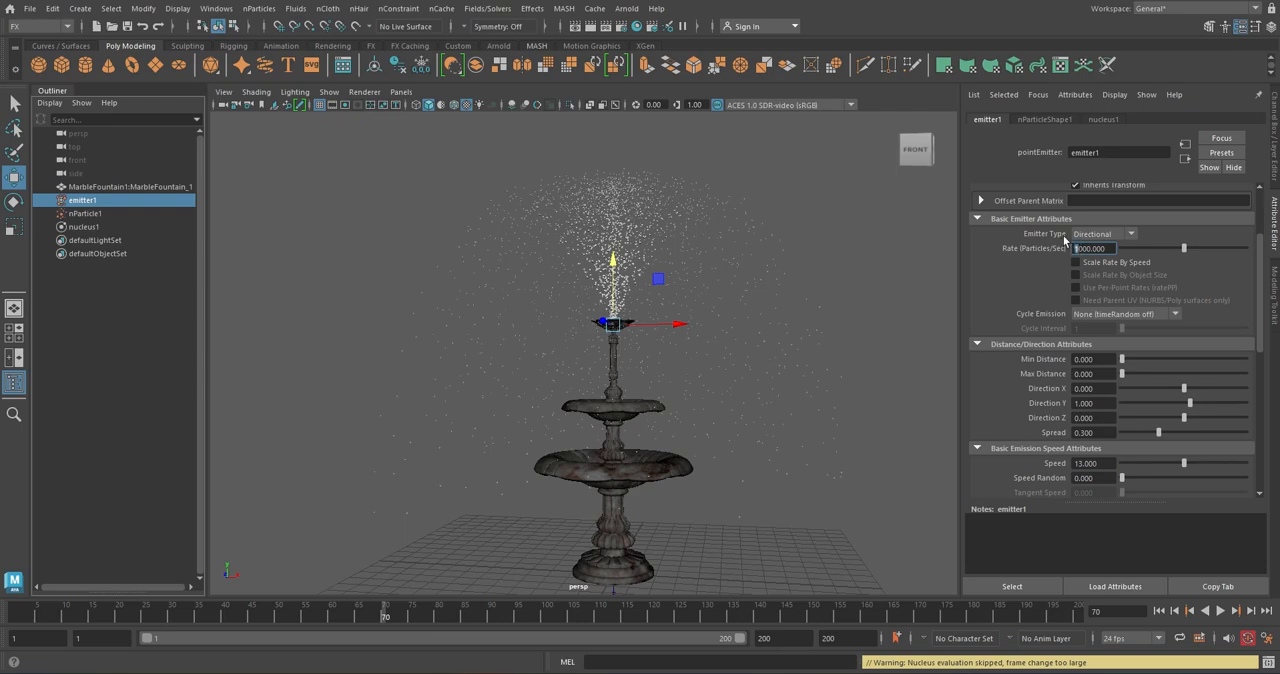
text(5)
key(Return)
click(1159, 610)
click(1220, 611)
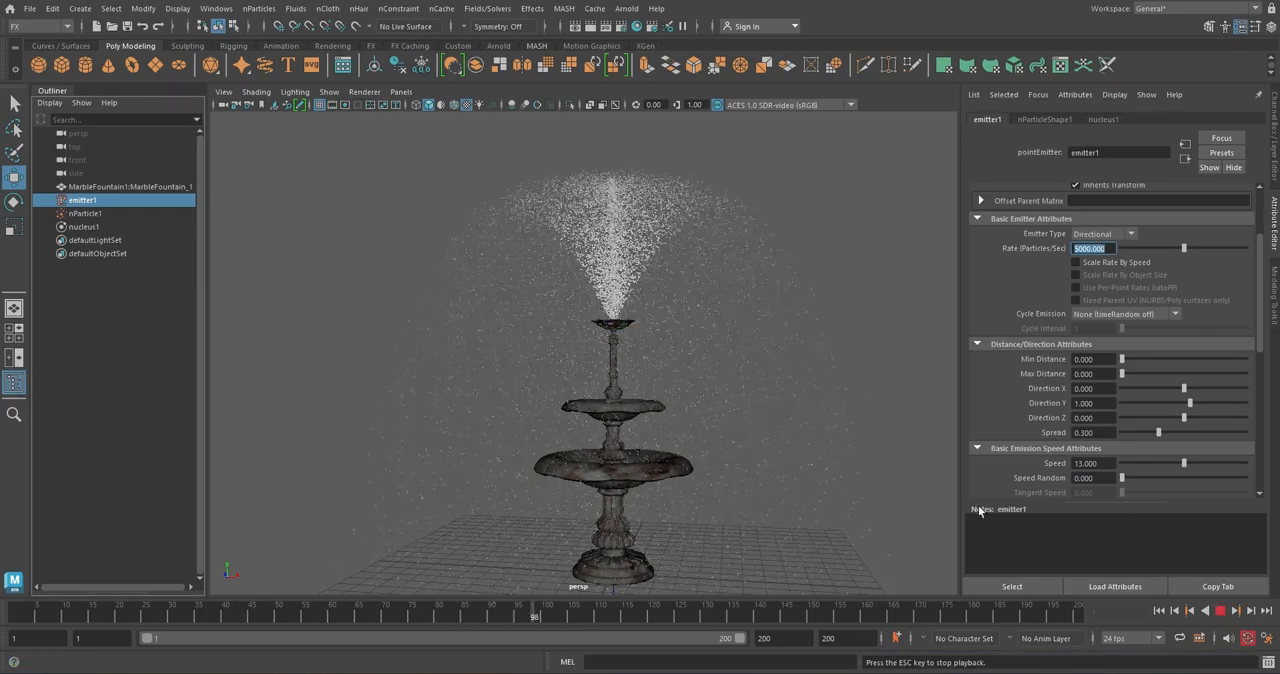
click(1220, 611)
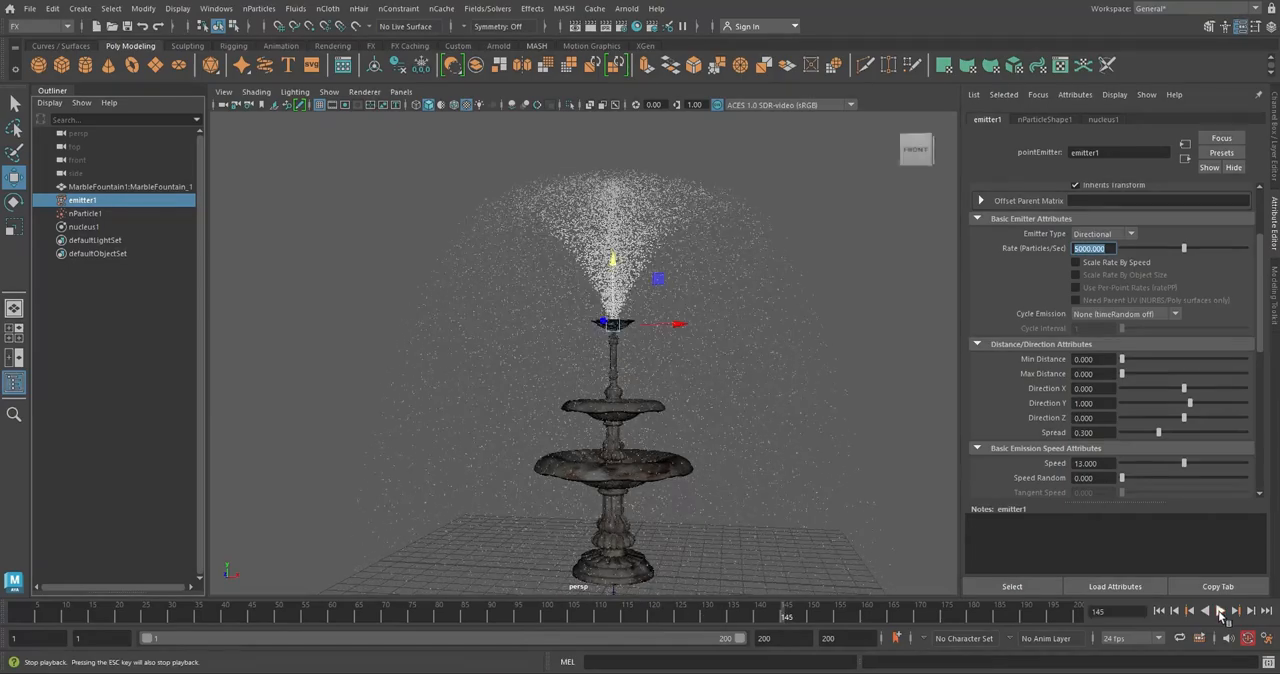
Make the marble fountain mesh a passive collider and replay the simulation from the first frame
scroll(650, 486, up, 5)
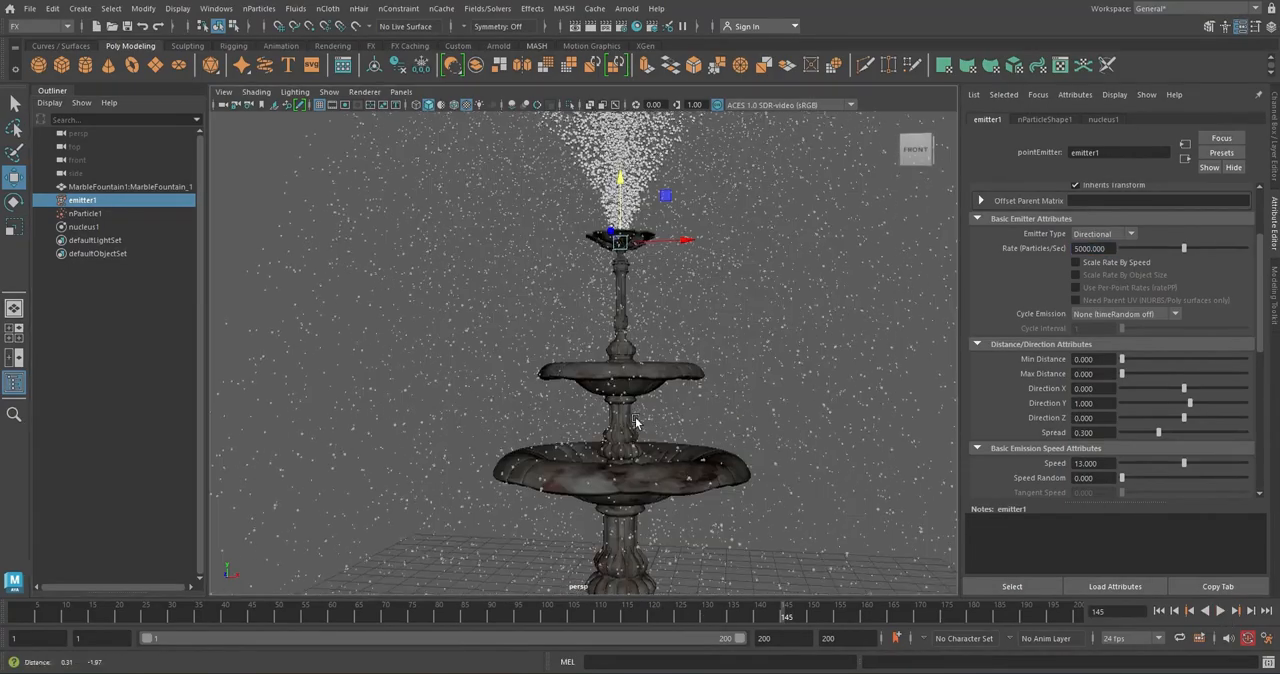
alt+drag(635, 422, 643, 454)
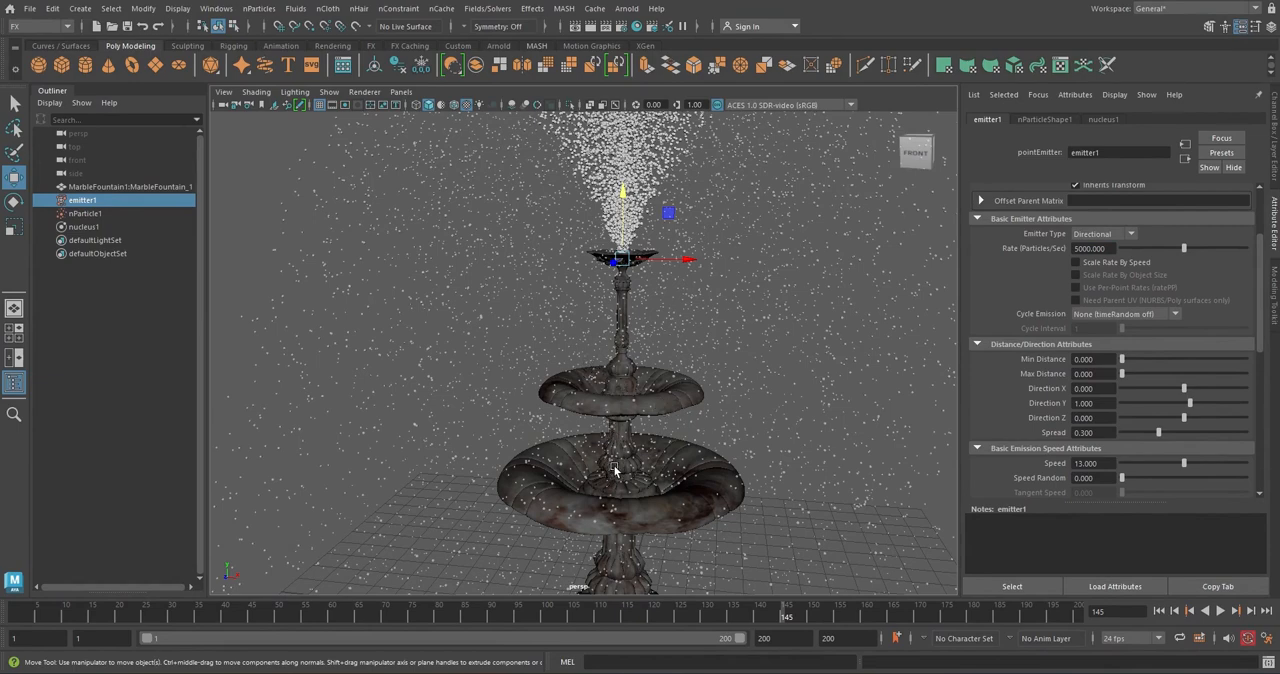
click(587, 530)
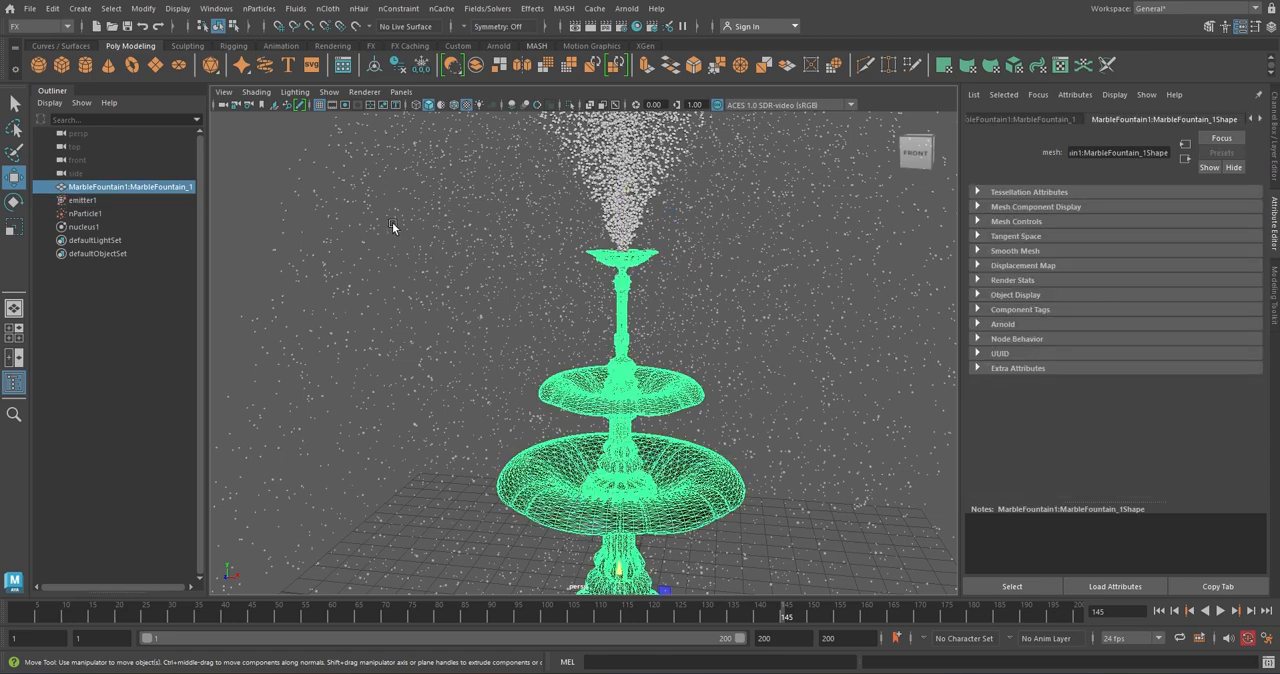
click(330, 9)
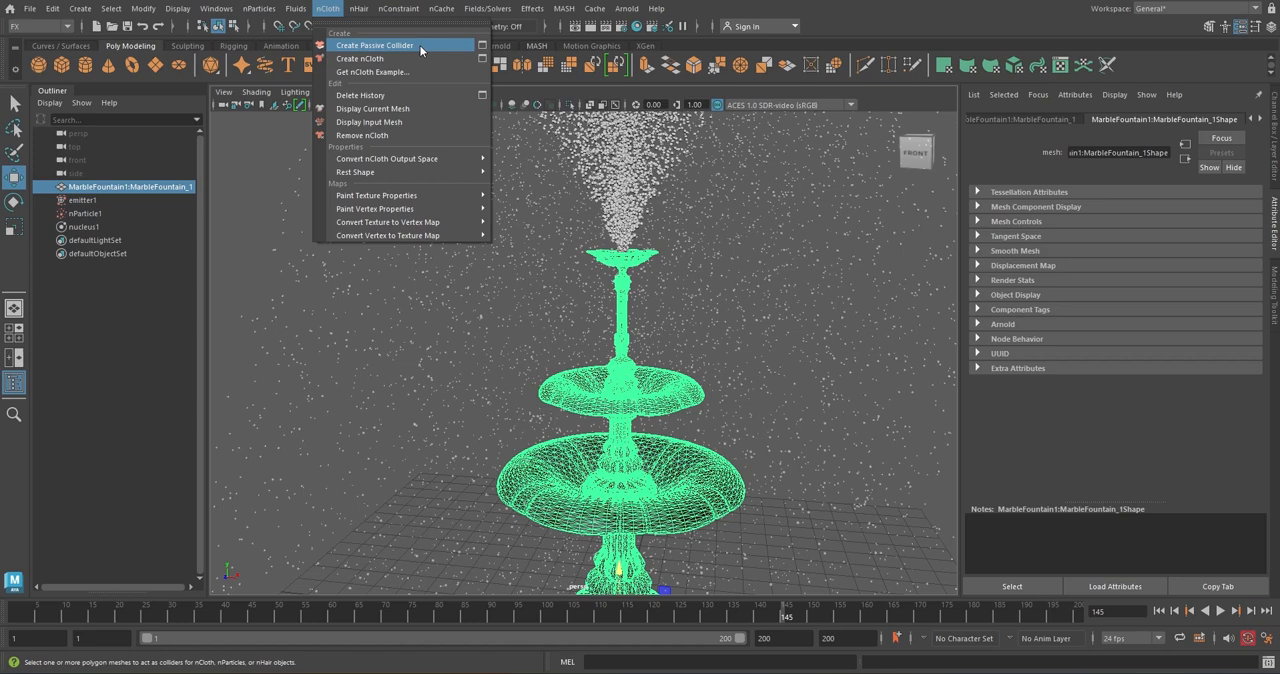
click(421, 46)
click(1159, 610)
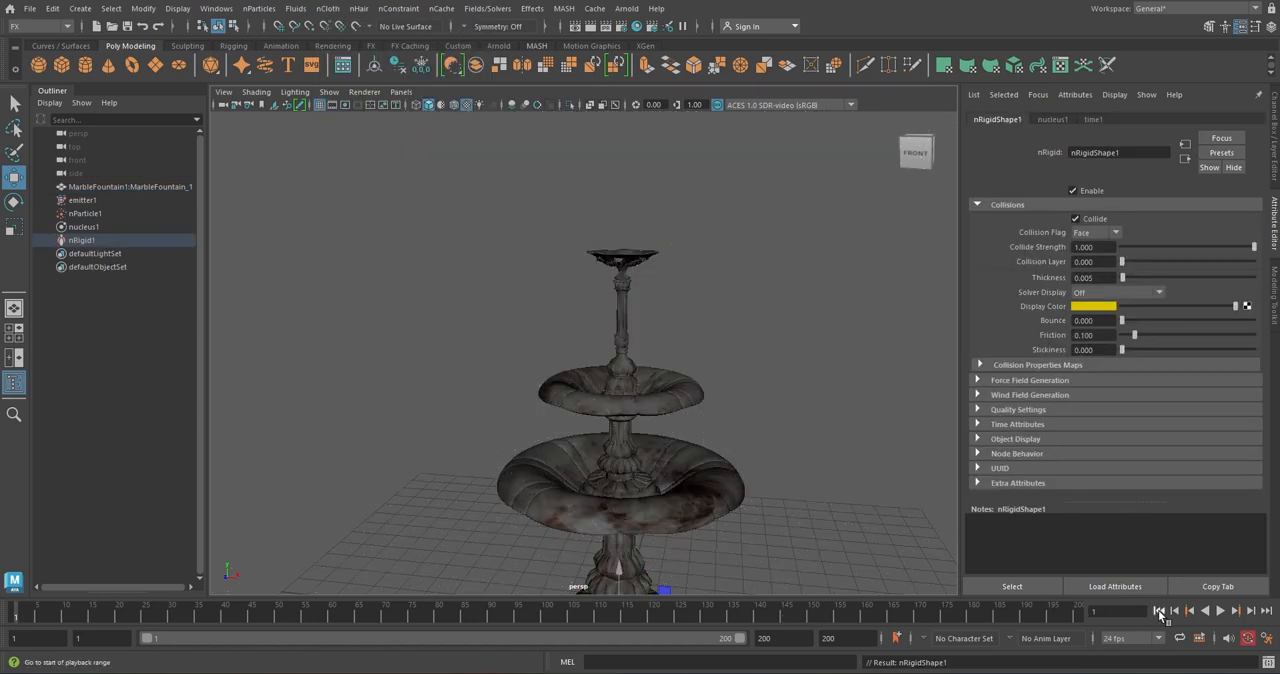
click(1221, 611)
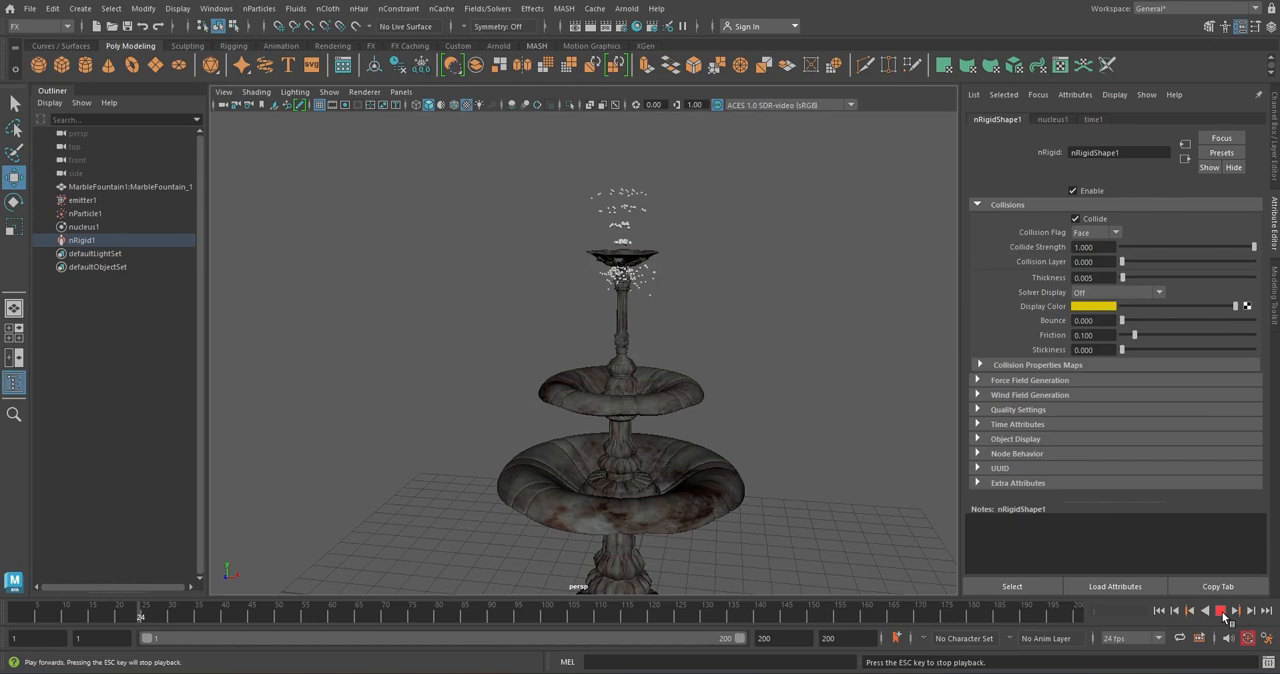
click(1221, 611)
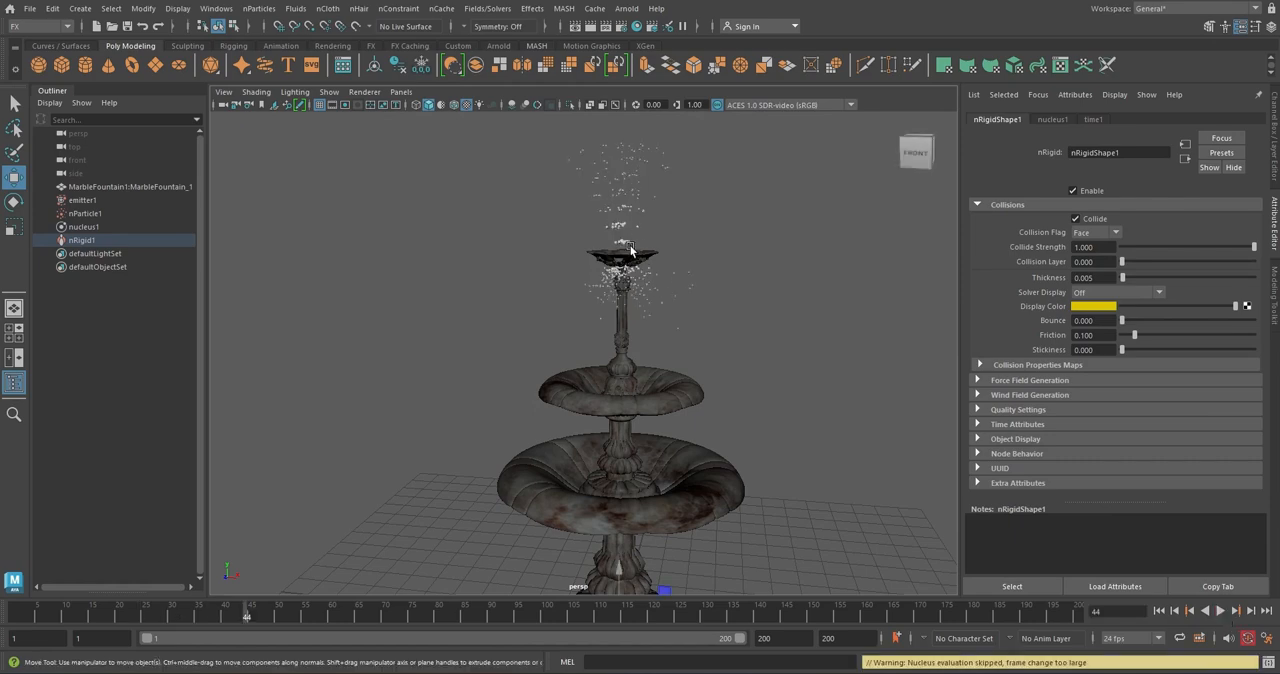
Adjust the height of emitter1 to about 11.98 at the fountain's top bowl and replay the simulation
click(108, 202)
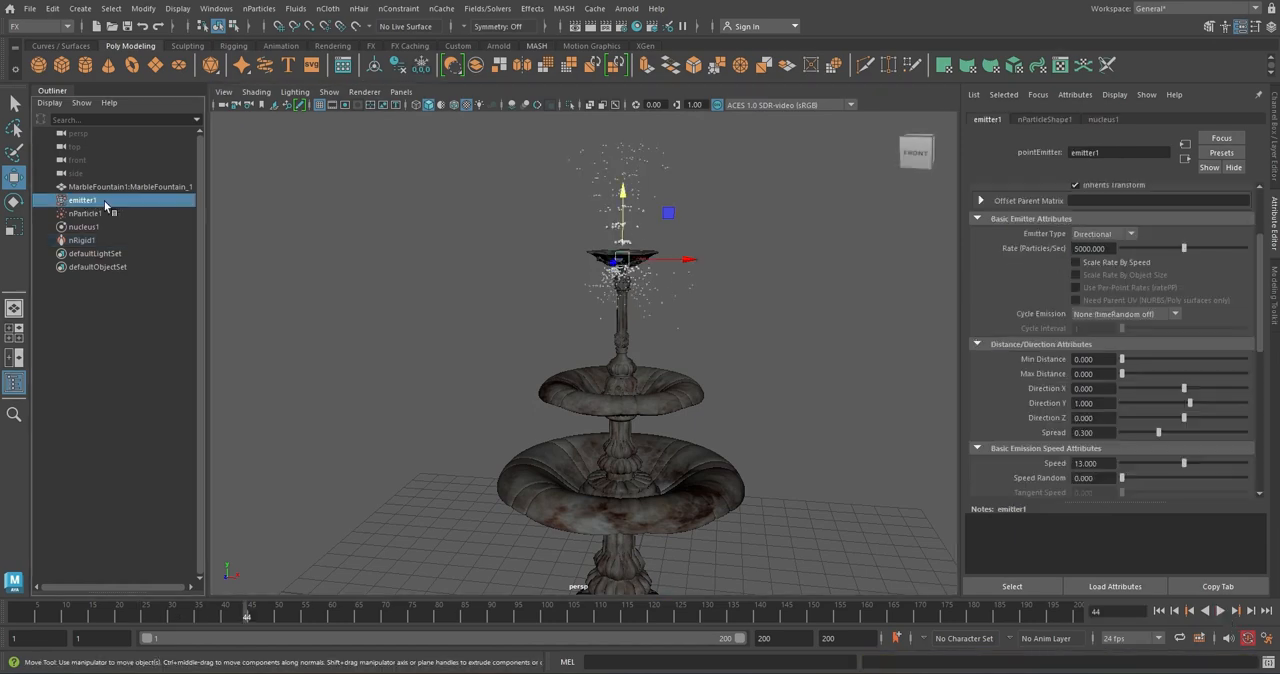
alt+drag(640, 250, 632, 265)
drag(636, 241, 636, 239)
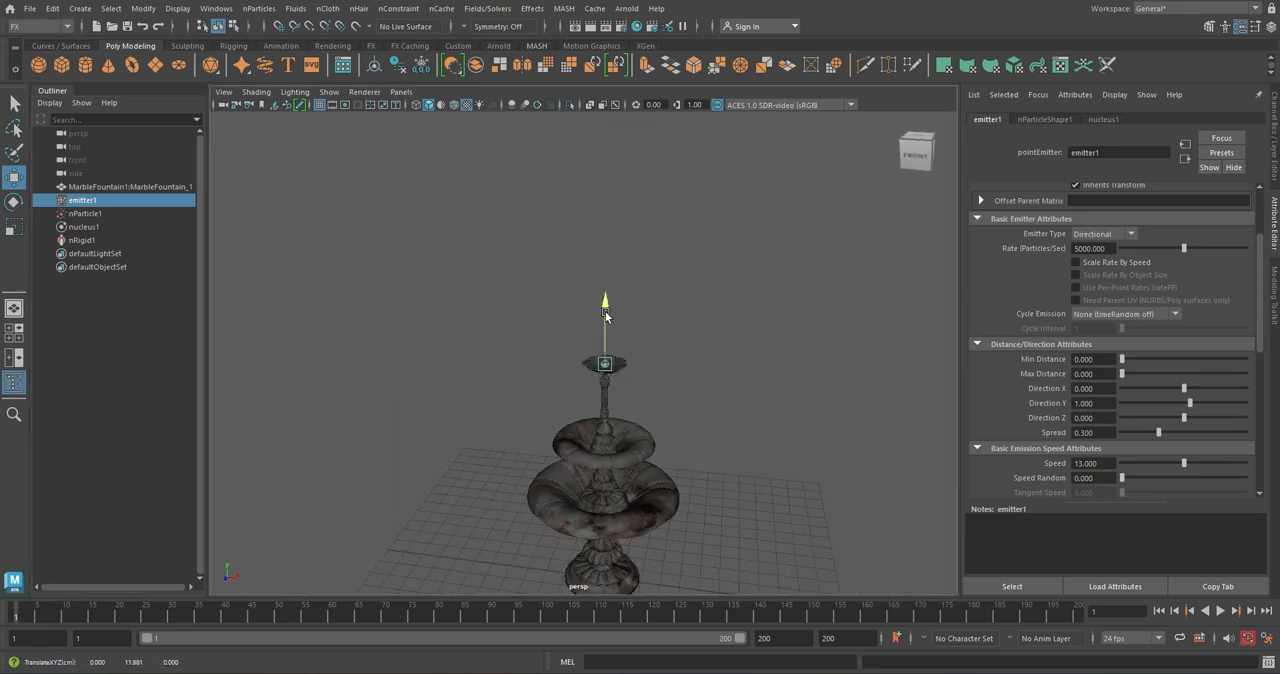
drag(605, 316, 605, 318)
click(1220, 610)
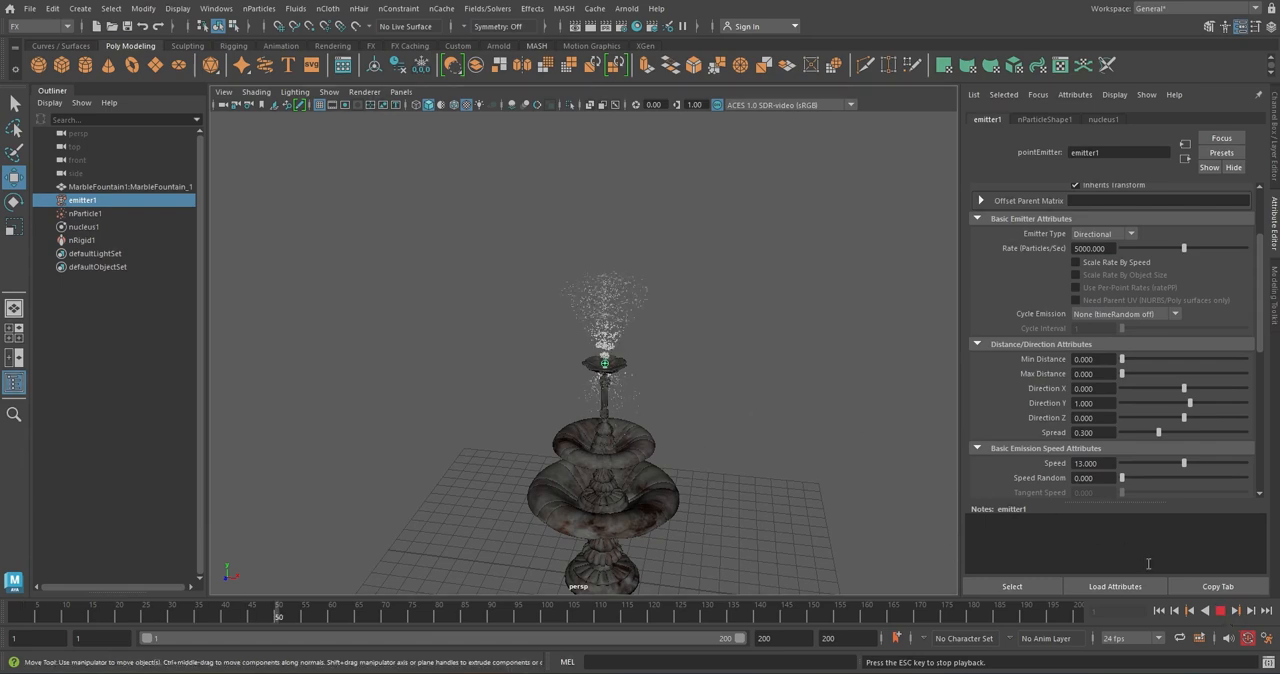
Raise emitter1 to a height of about 12.17 above the fountain's top bowl and replay the simulation from the first frame
click(1220, 610)
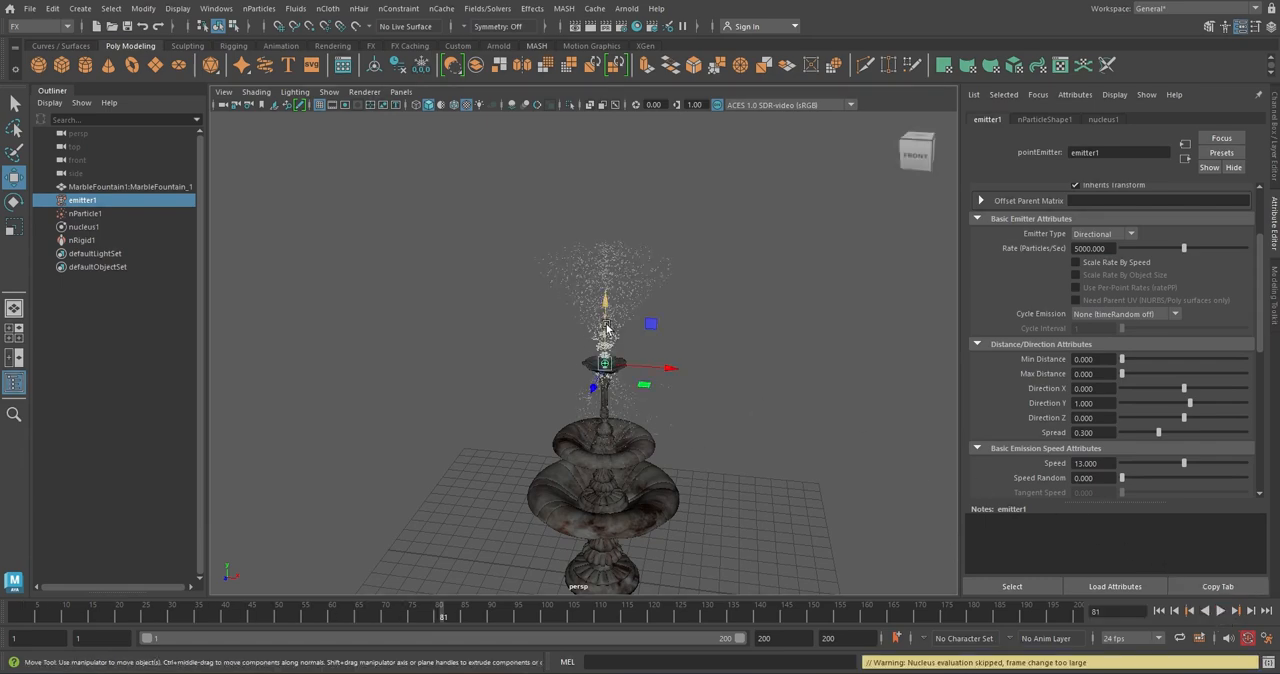
drag(607, 326, 605, 322)
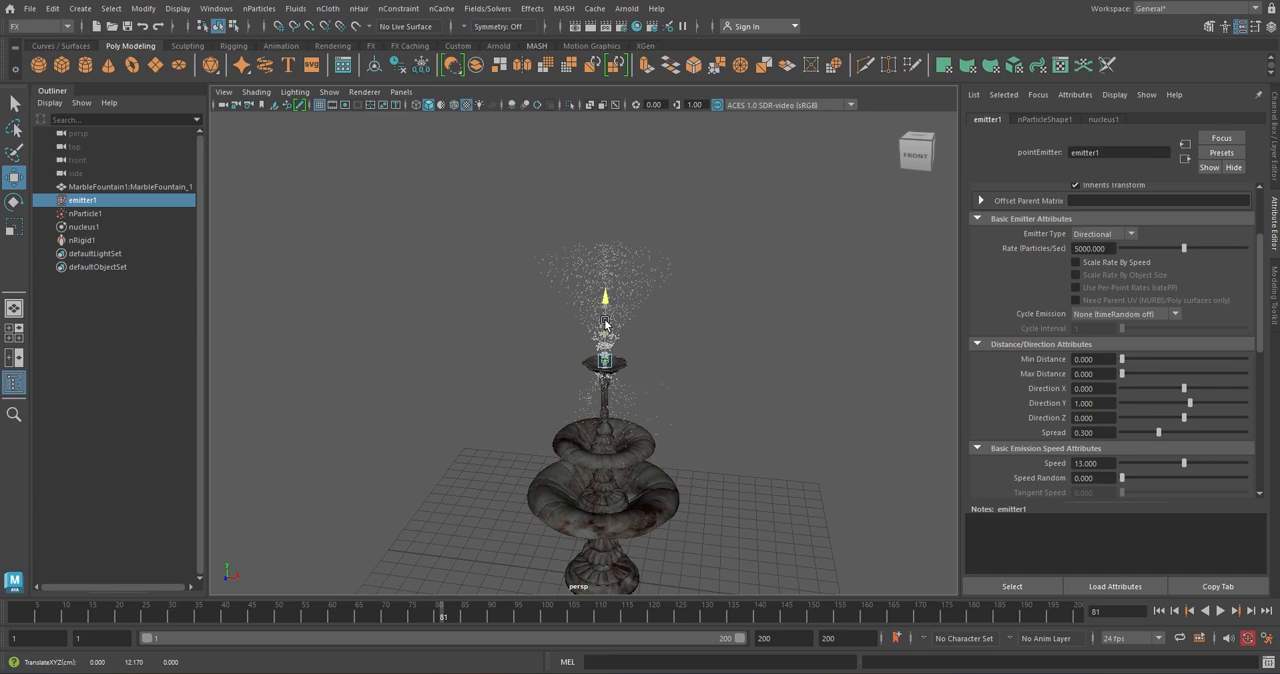
click(1158, 610)
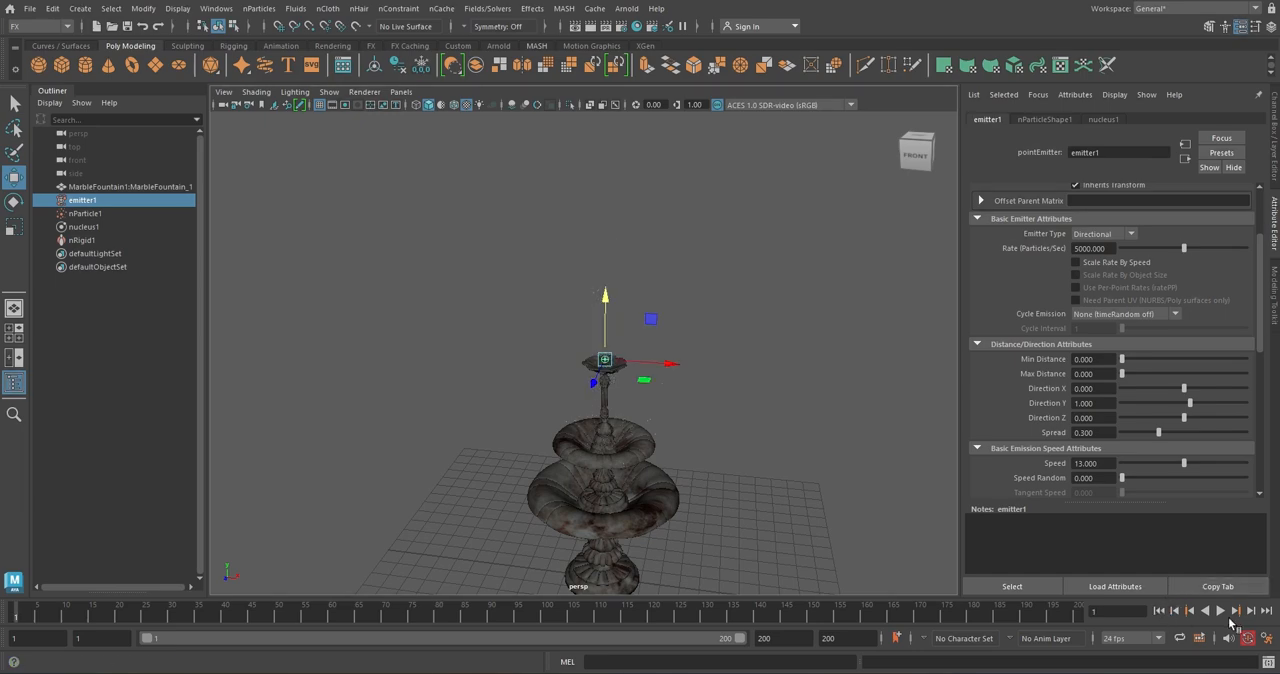
click(1220, 611)
Lower emitter1 slightly so it sits inside the fountain's top bowl and replay the simulation from the first frame
key(f)
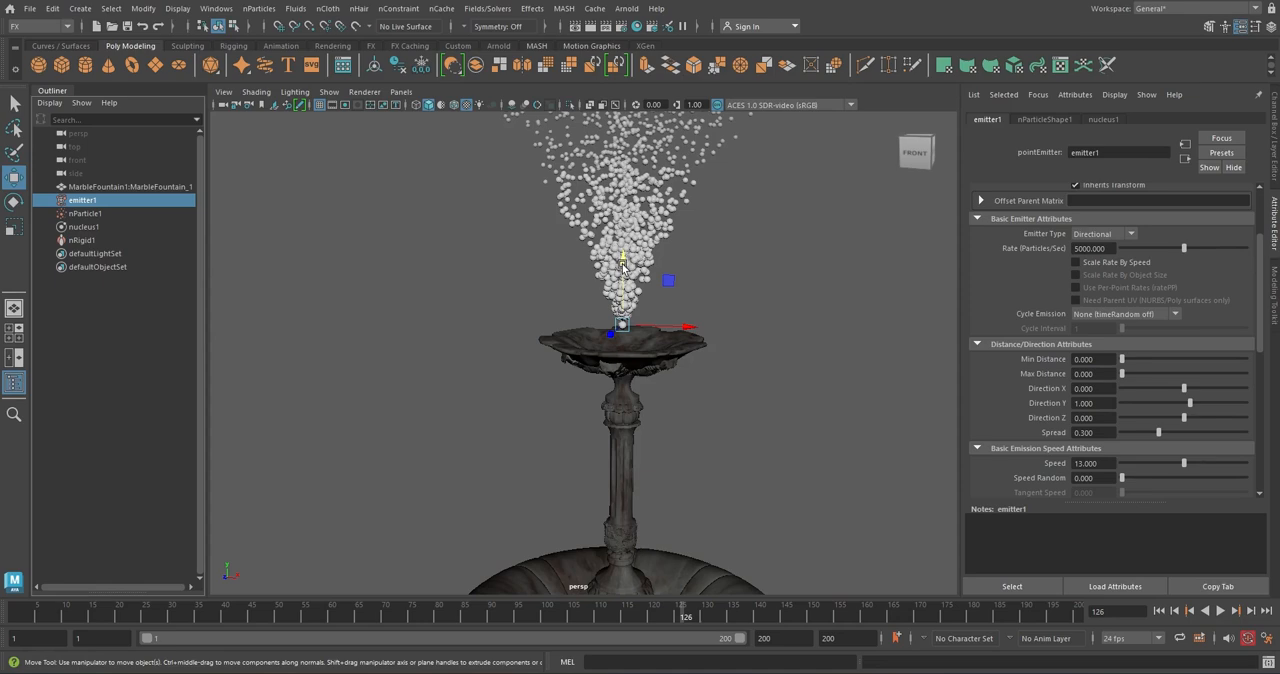
drag(622, 268, 652, 342)
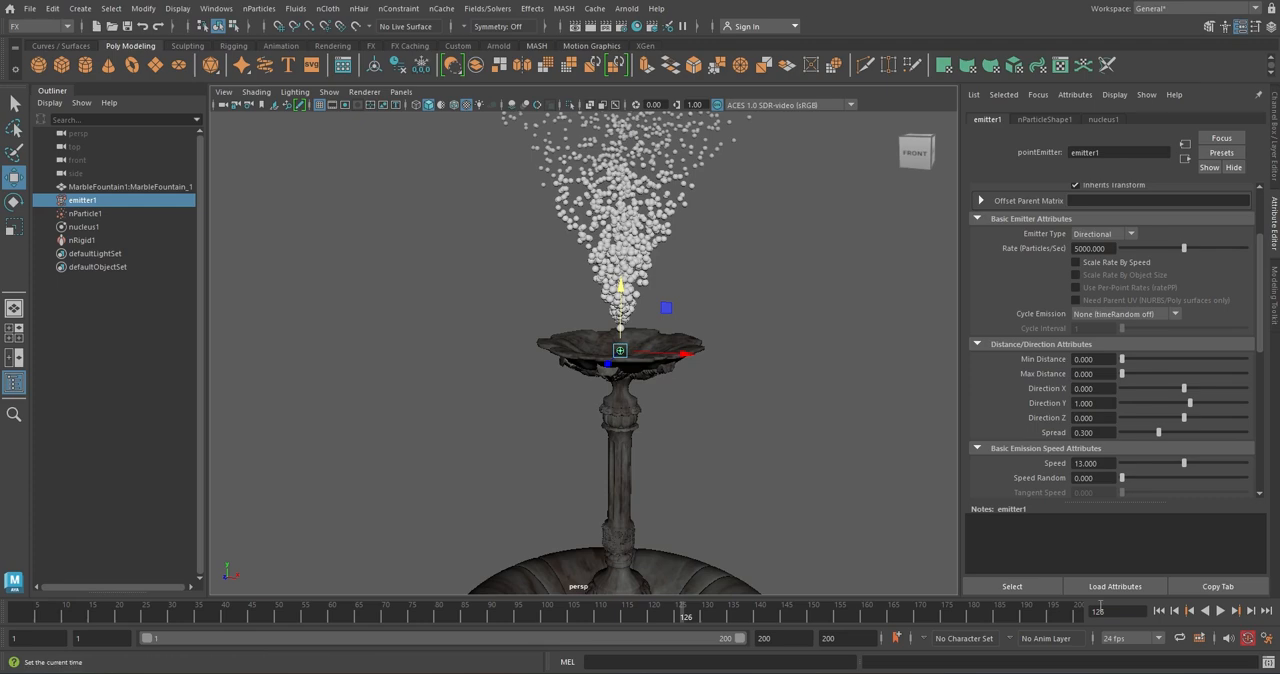
click(1158, 610)
click(1220, 611)
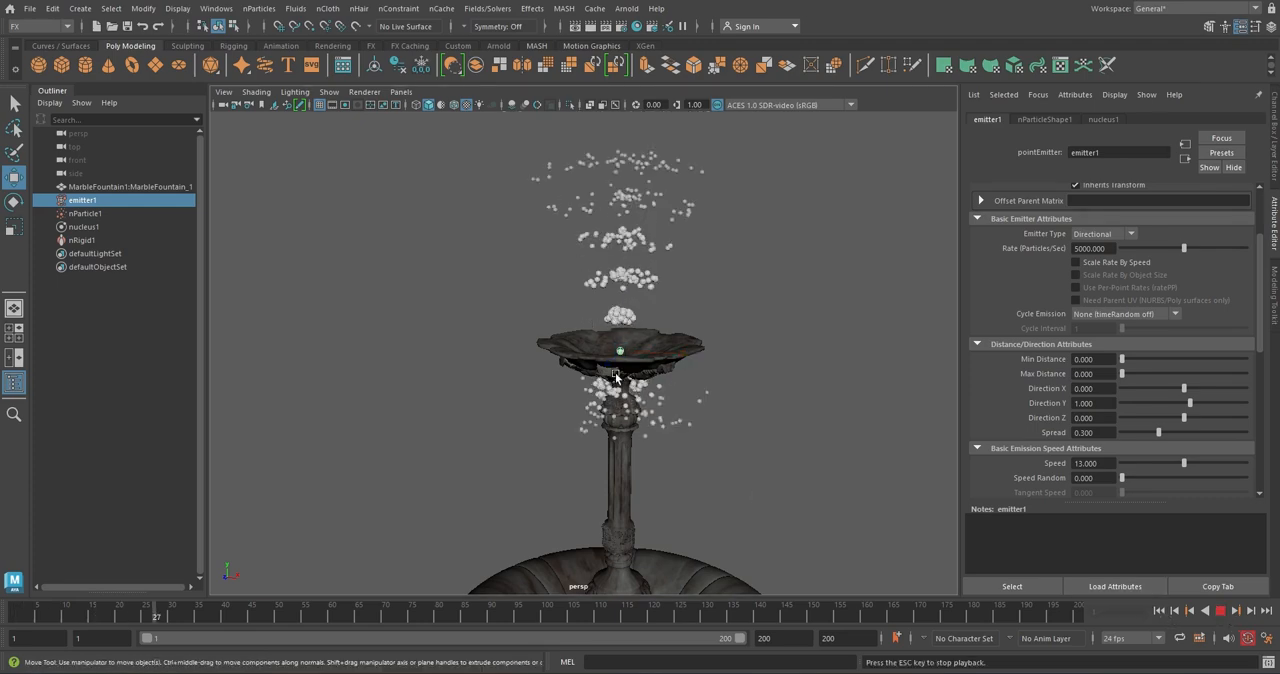
key(Escape)
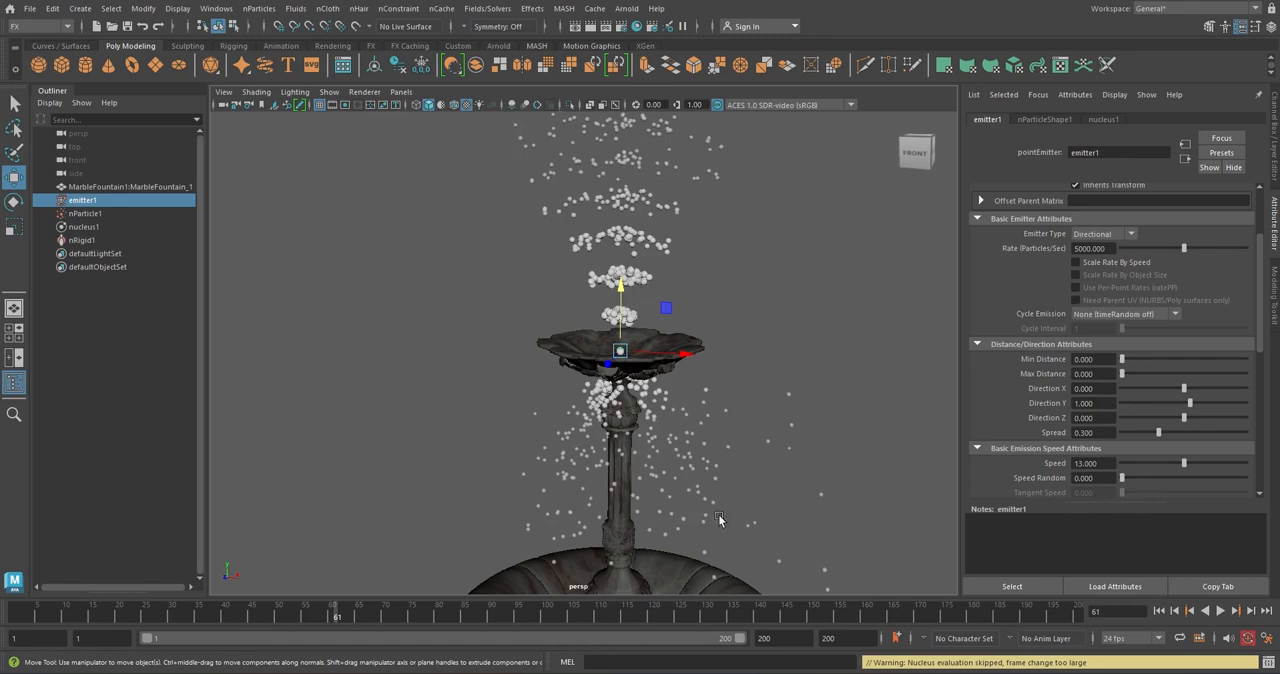
Set the fountain collider's Collision Flag to Vertex and replay the simulation from the first frame to check the spray
click(557, 345)
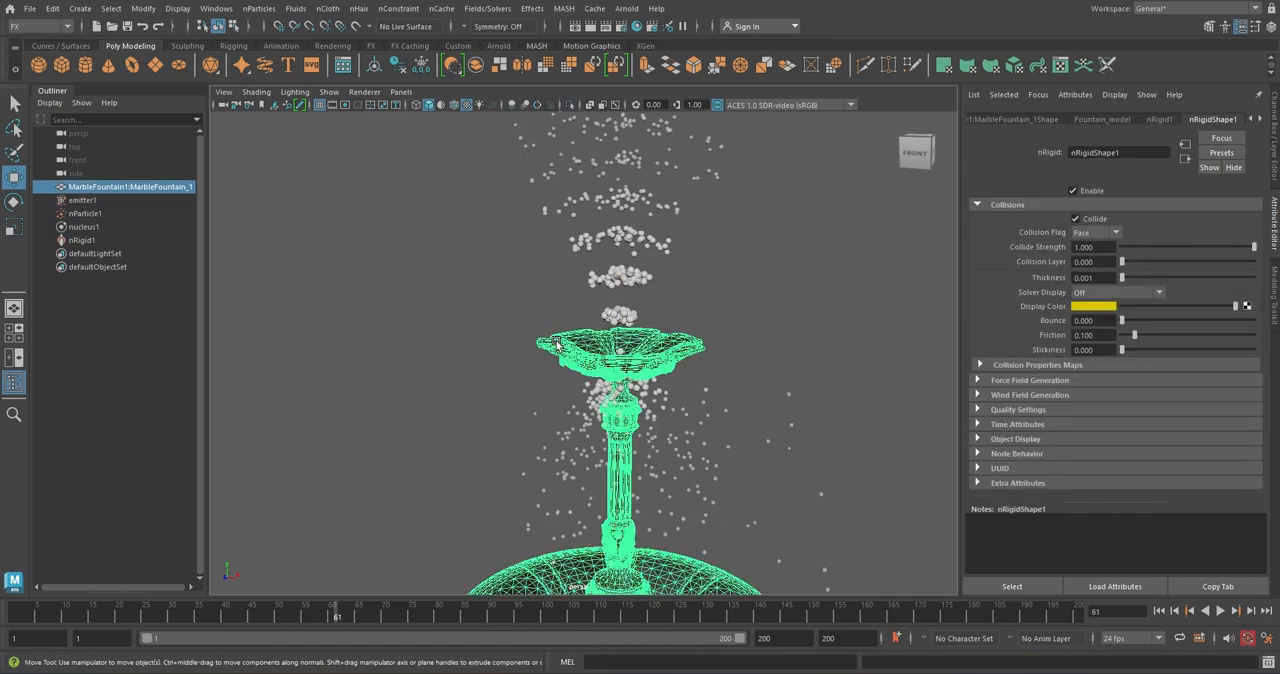
click(1116, 234)
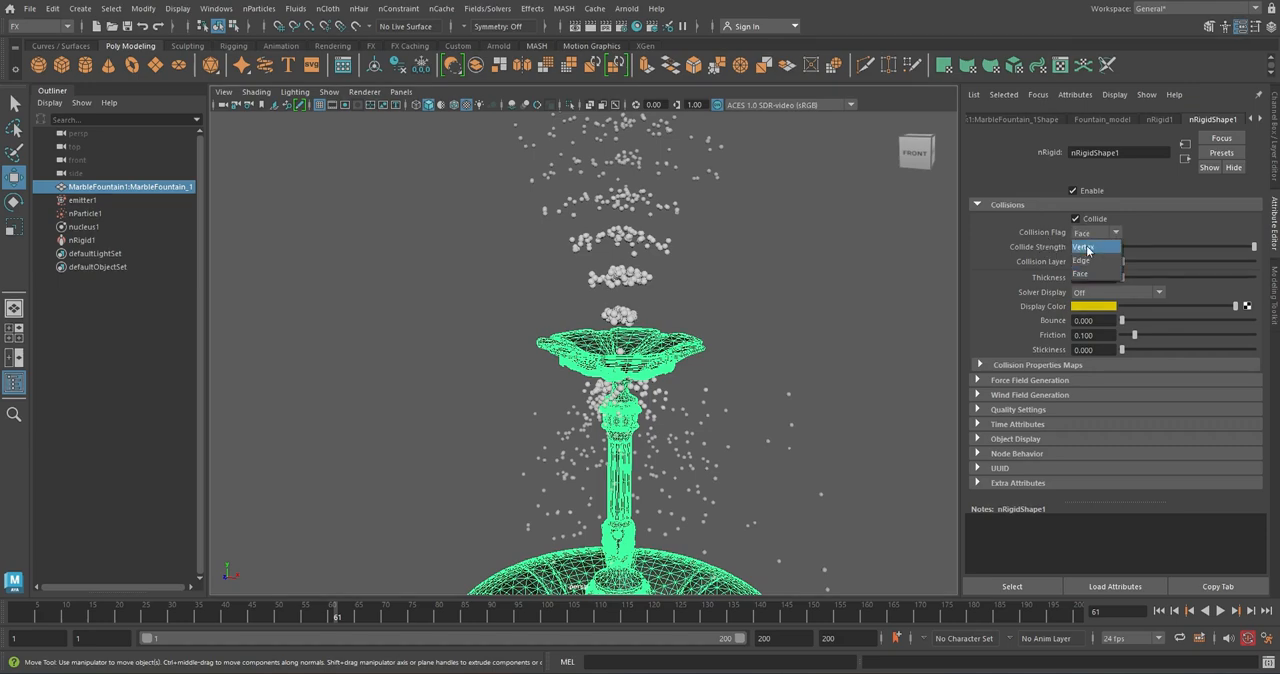
click(1097, 248)
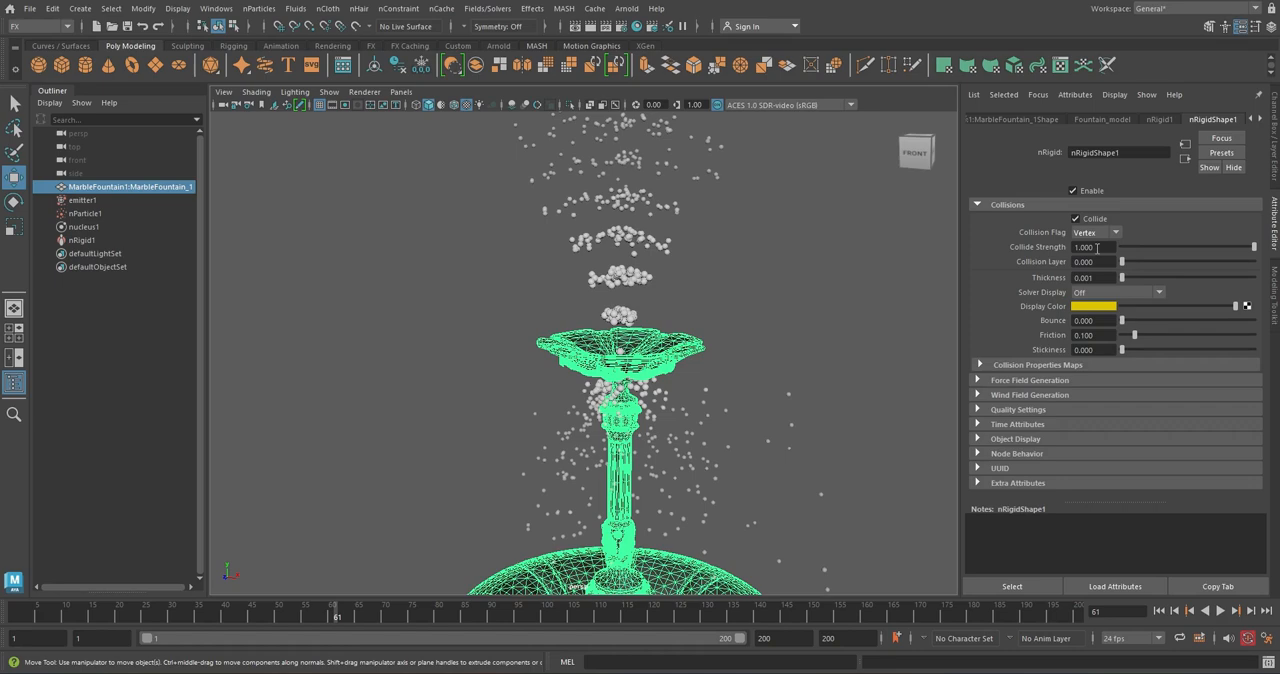
click(1159, 610)
click(1220, 610)
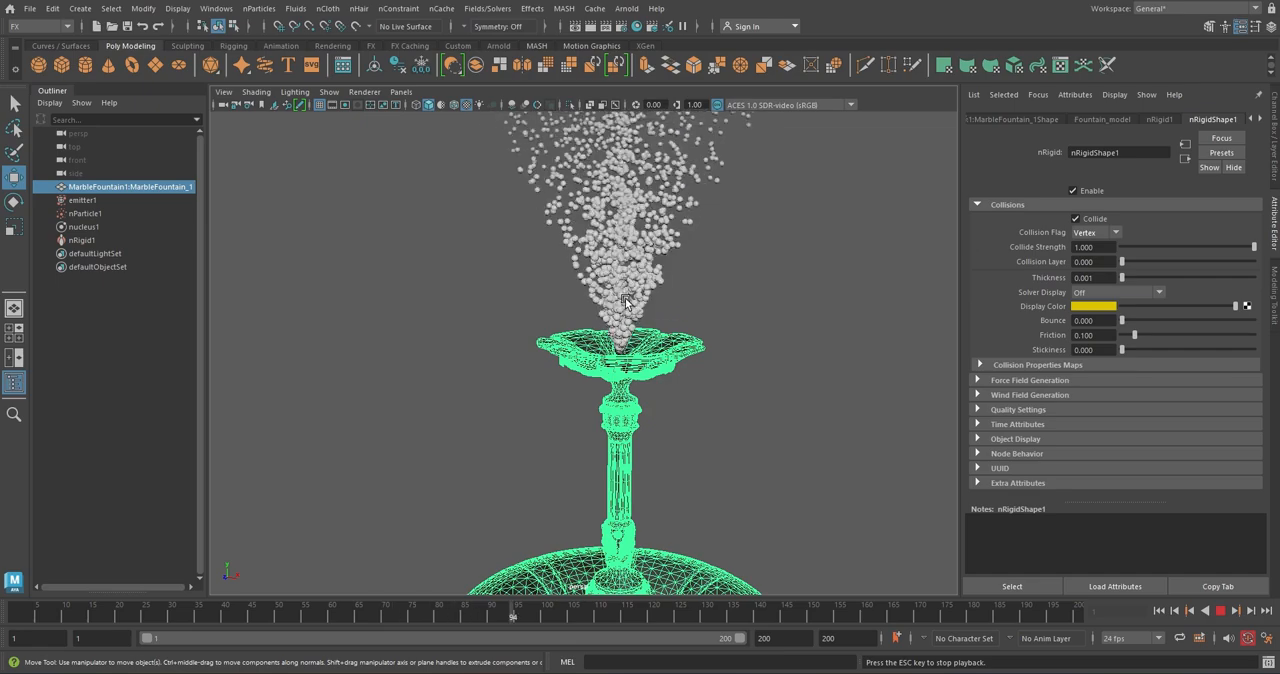
scroll(625, 298, down, 3)
scroll(625, 298, down, 4)
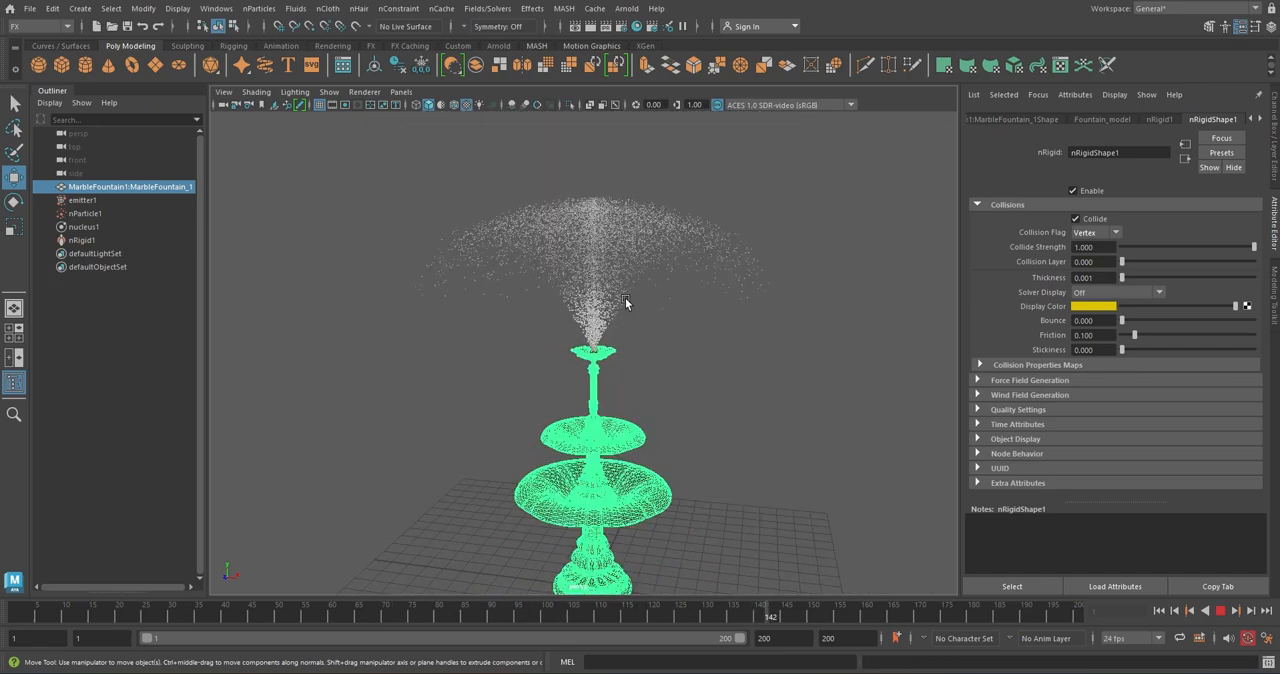
alt+drag(617, 321, 613, 360)
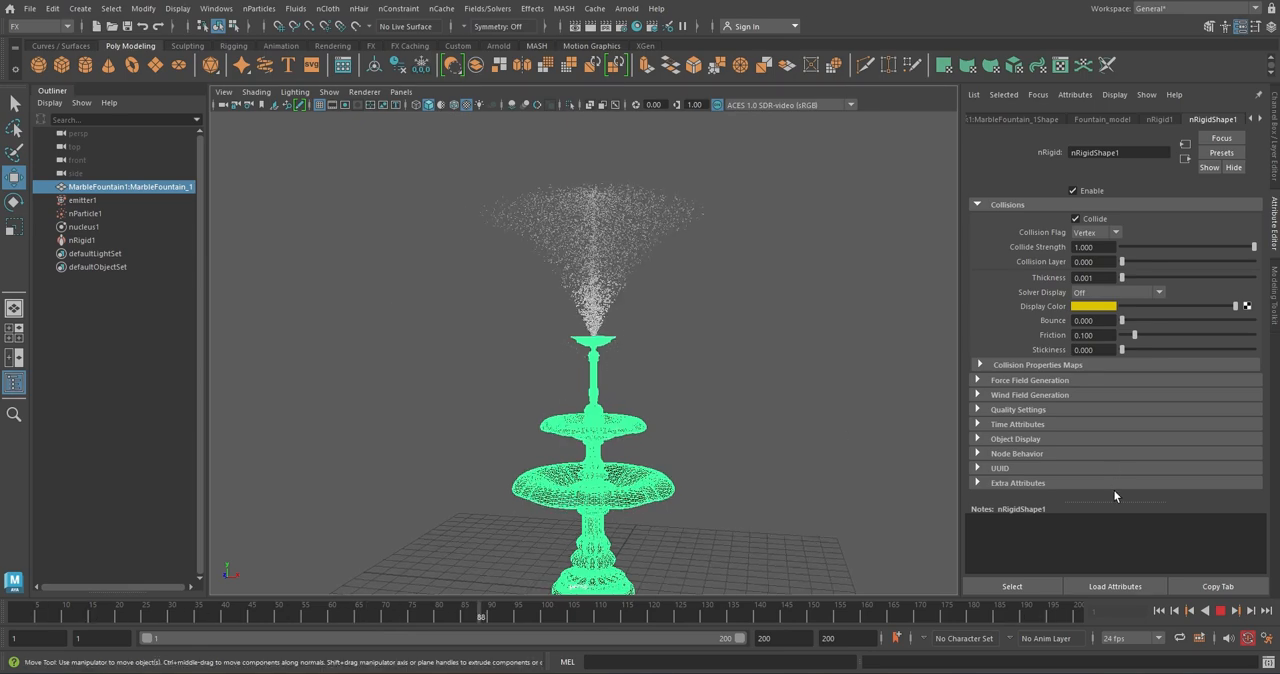
key(Escape)
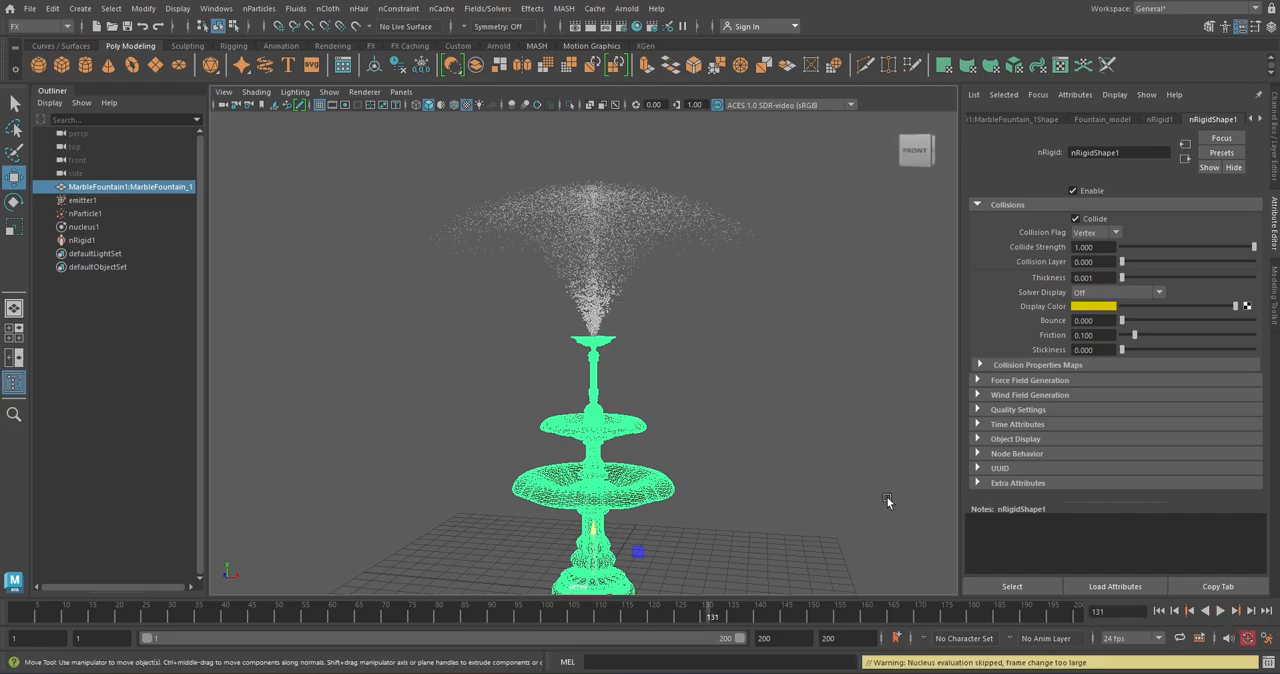
Set the fountain collider's Solver Display to Collision Thickness and try a thickness of 0.005
scroll(593, 356, up, 8)
alt+drag(610, 358, 635, 418)
scroll(634, 416, up, 4)
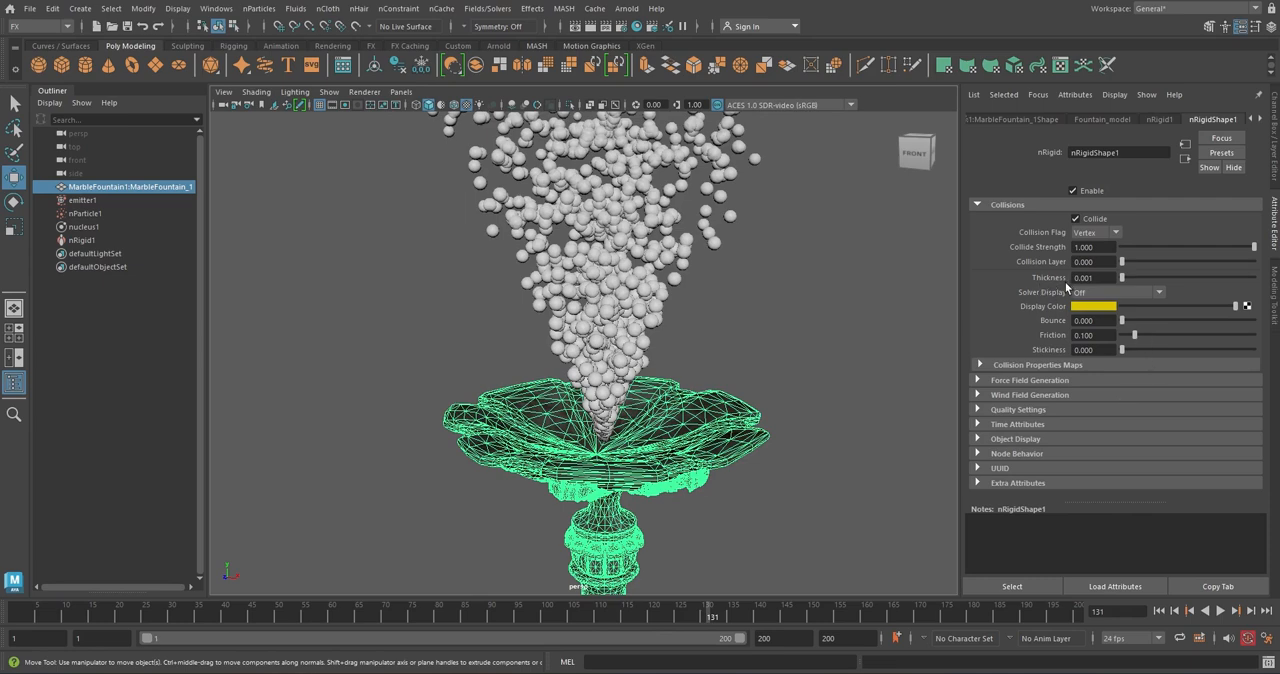
click(1153, 294)
click(1142, 315)
mouse_move(1123, 281)
mouse_down()
mouse_move(1149, 285)
mouse_move(1123, 287)
mouse_up()
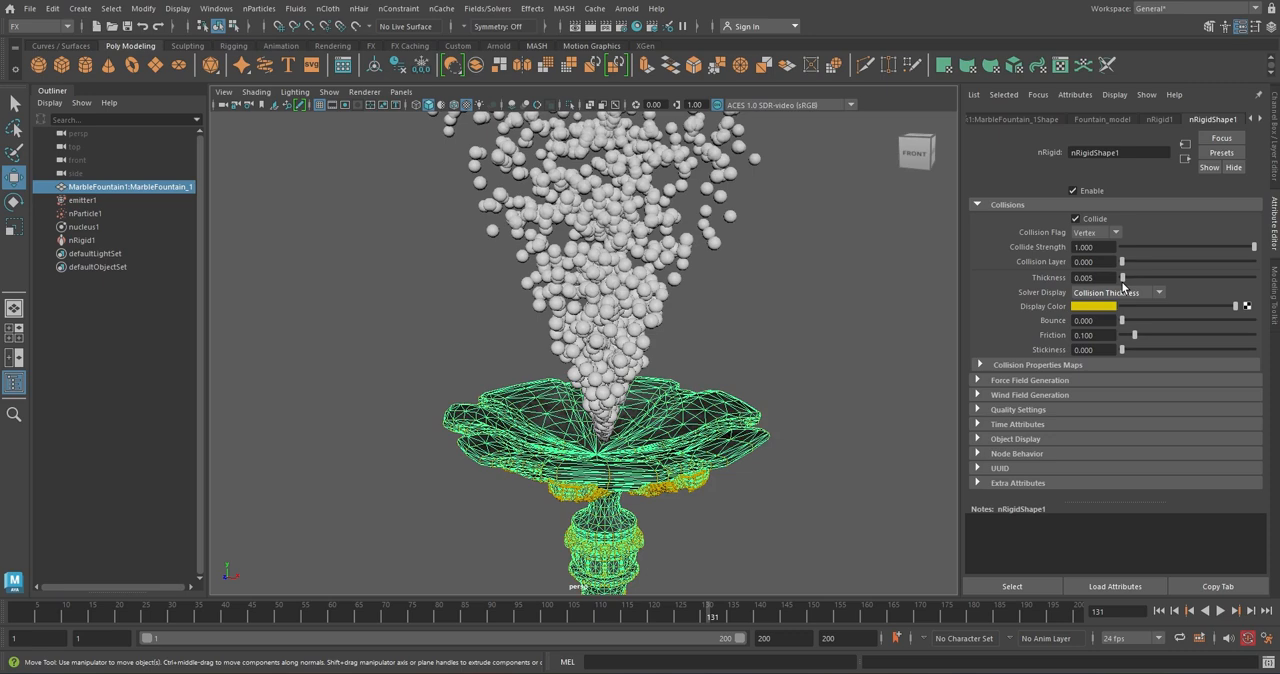
Set the fountain collider's thickness to 0.001 and replay the simulation briefly from the first frame
click(1088, 278)
key(BackSpace)
text(1)
key(Return)
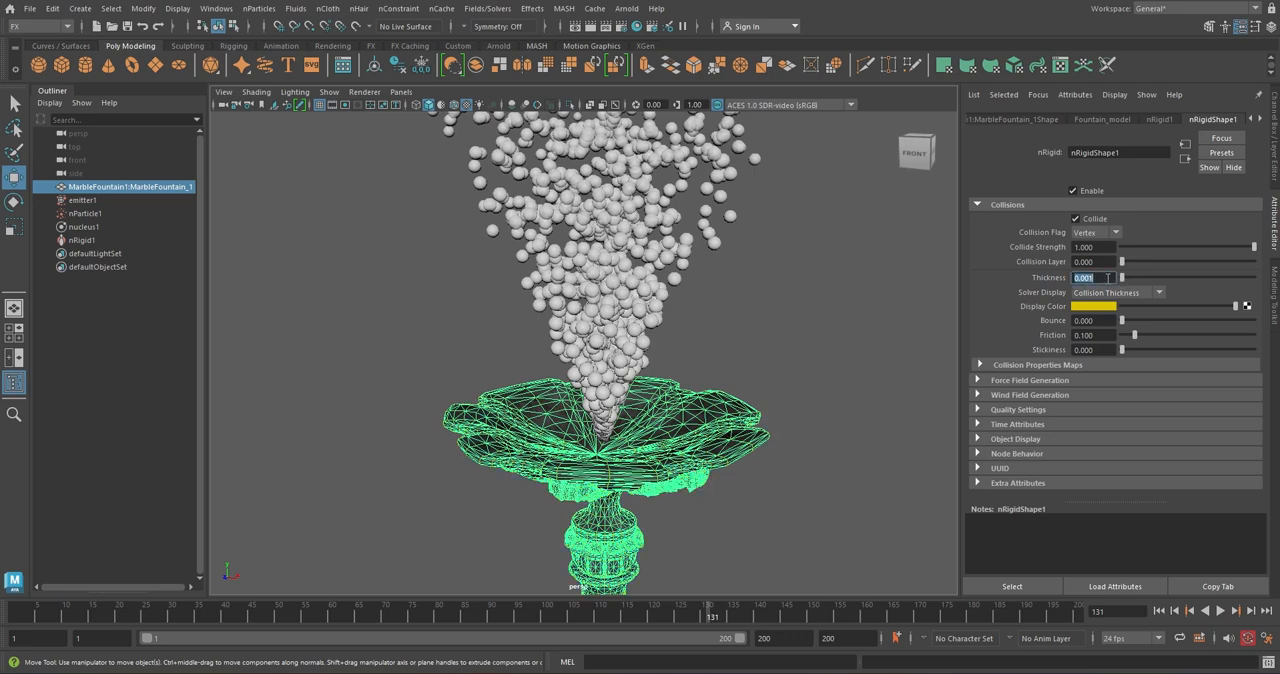
click(1160, 611)
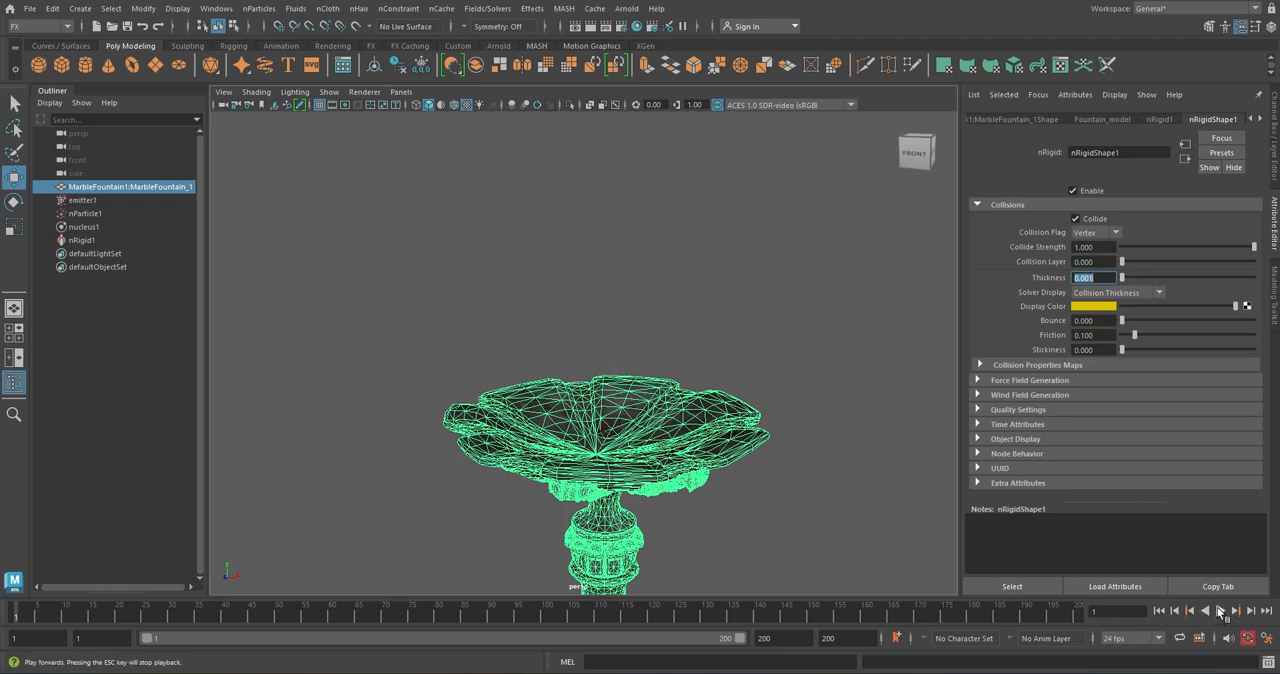
click(1220, 611)
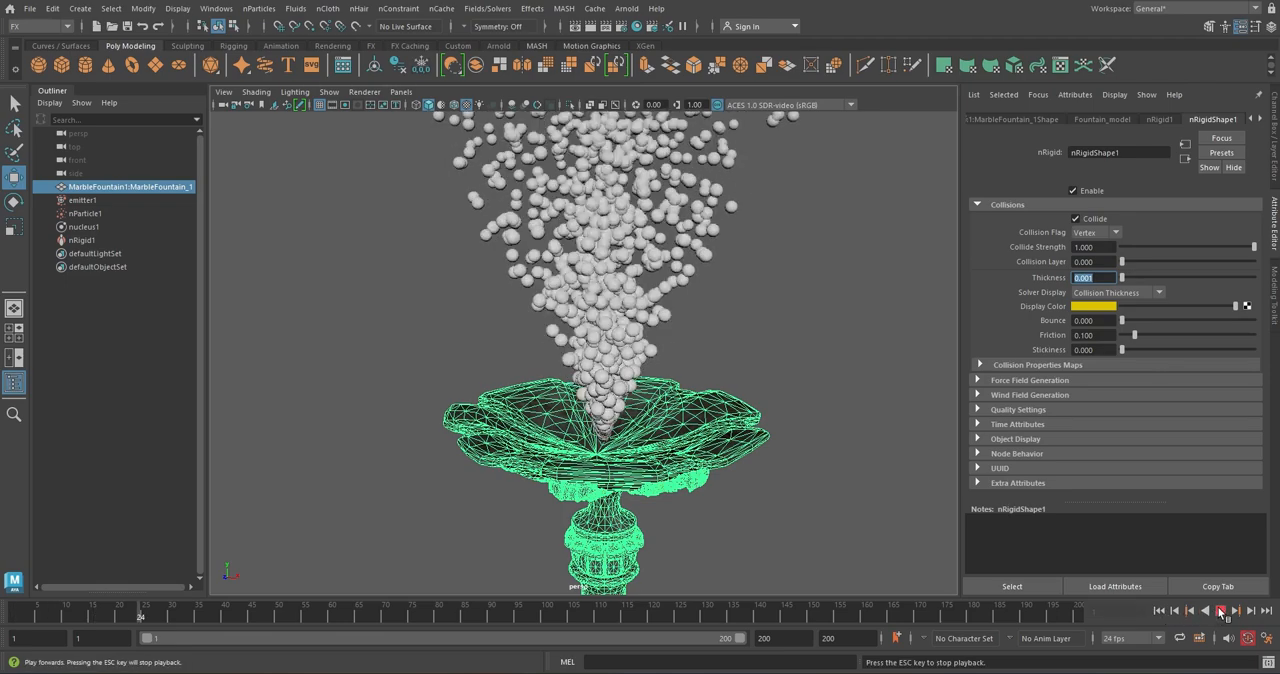
click(1220, 612)
Set the Solver Display of nRigid1 to Off
scroll(760, 349, down, 8)
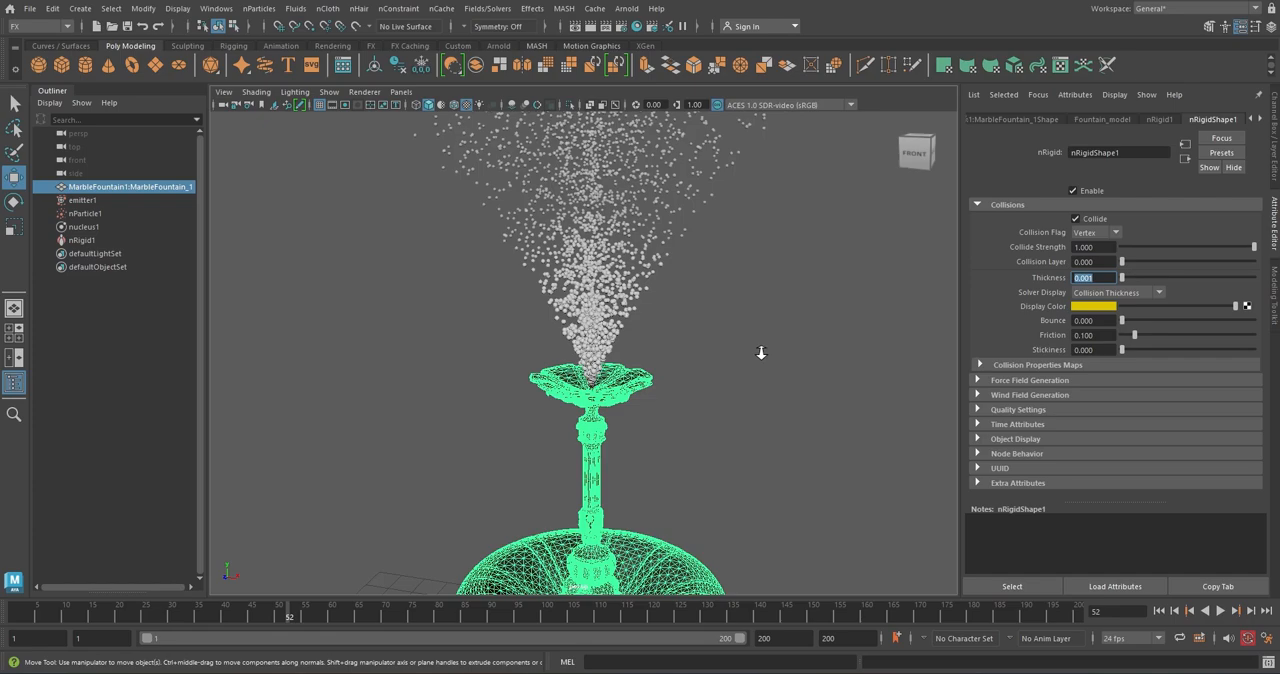
alt+drag(759, 353, 757, 364)
click(756, 372)
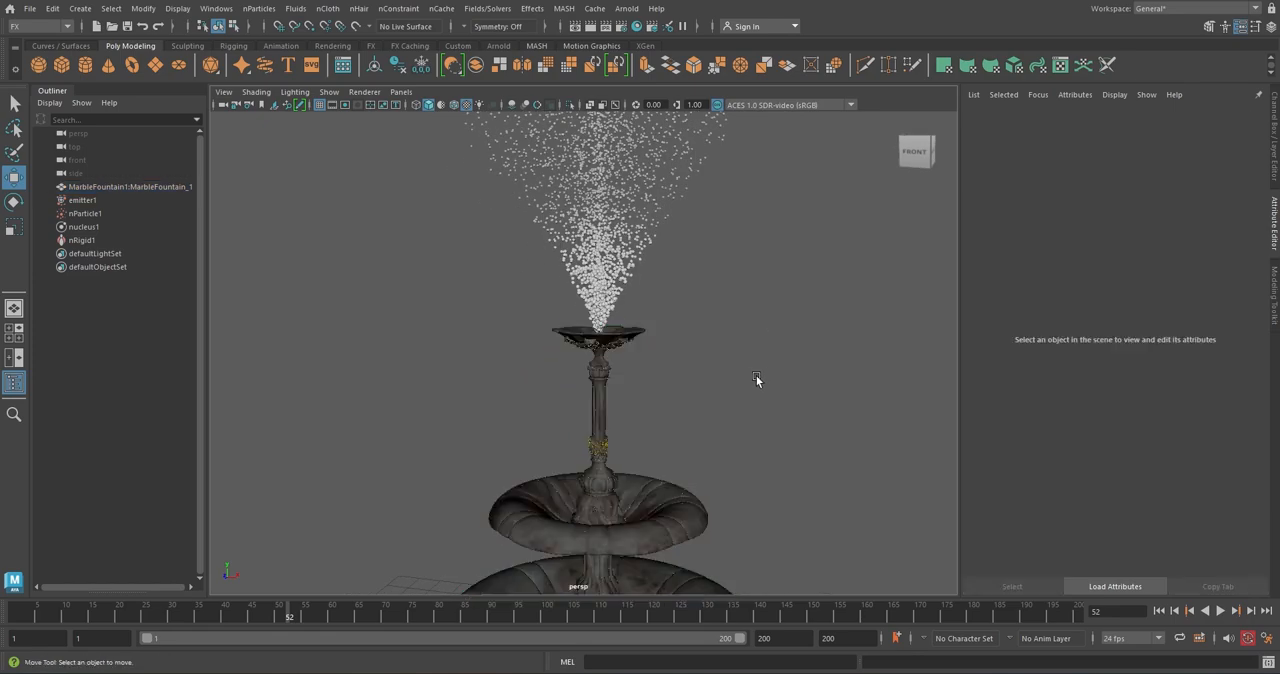
click(600, 358)
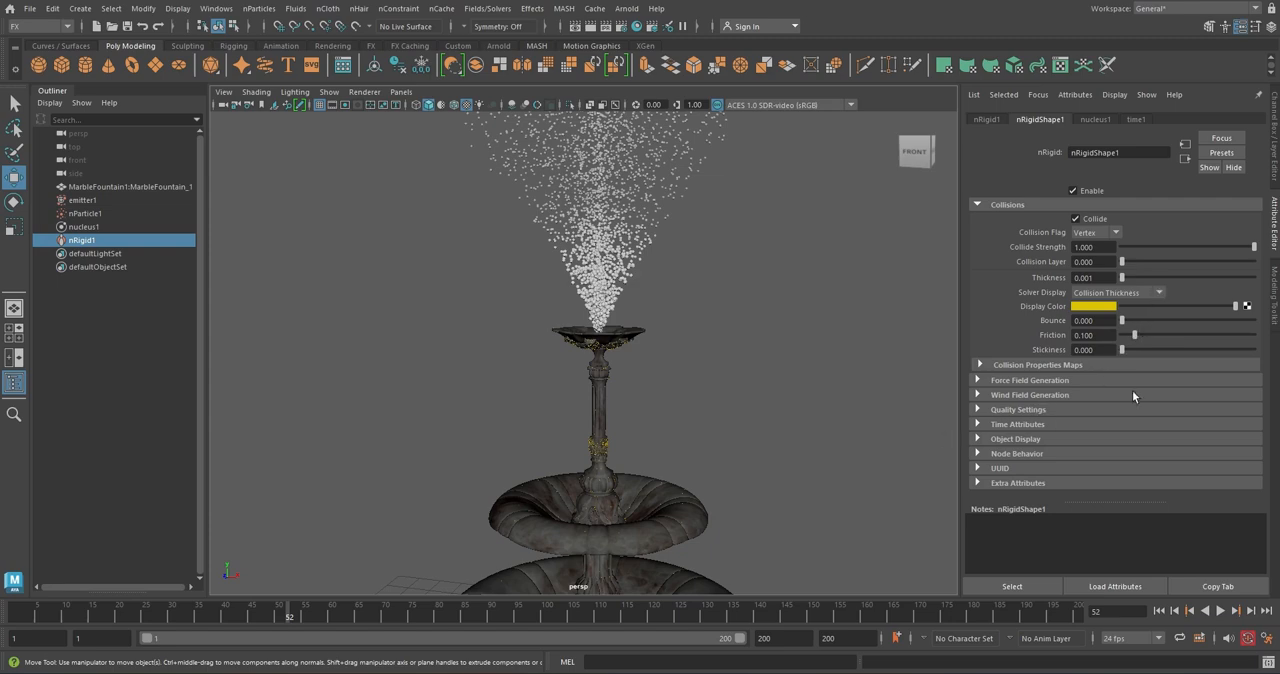
click(1160, 293)
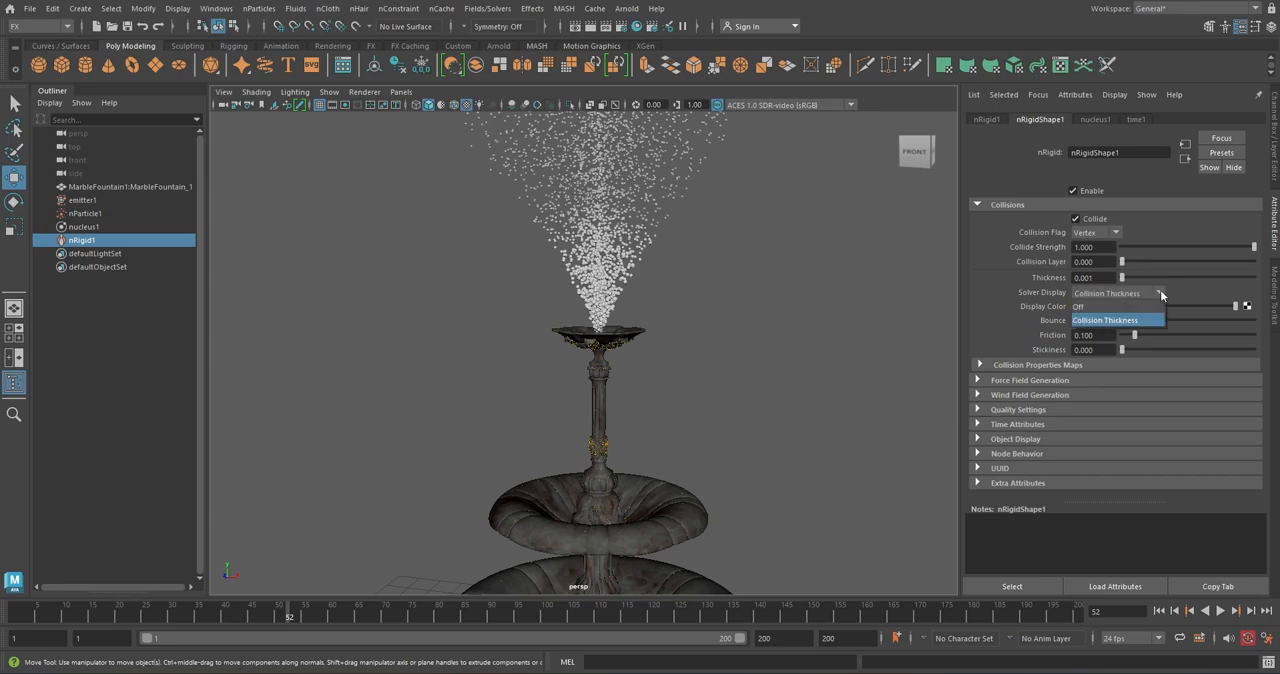
click(1102, 304)
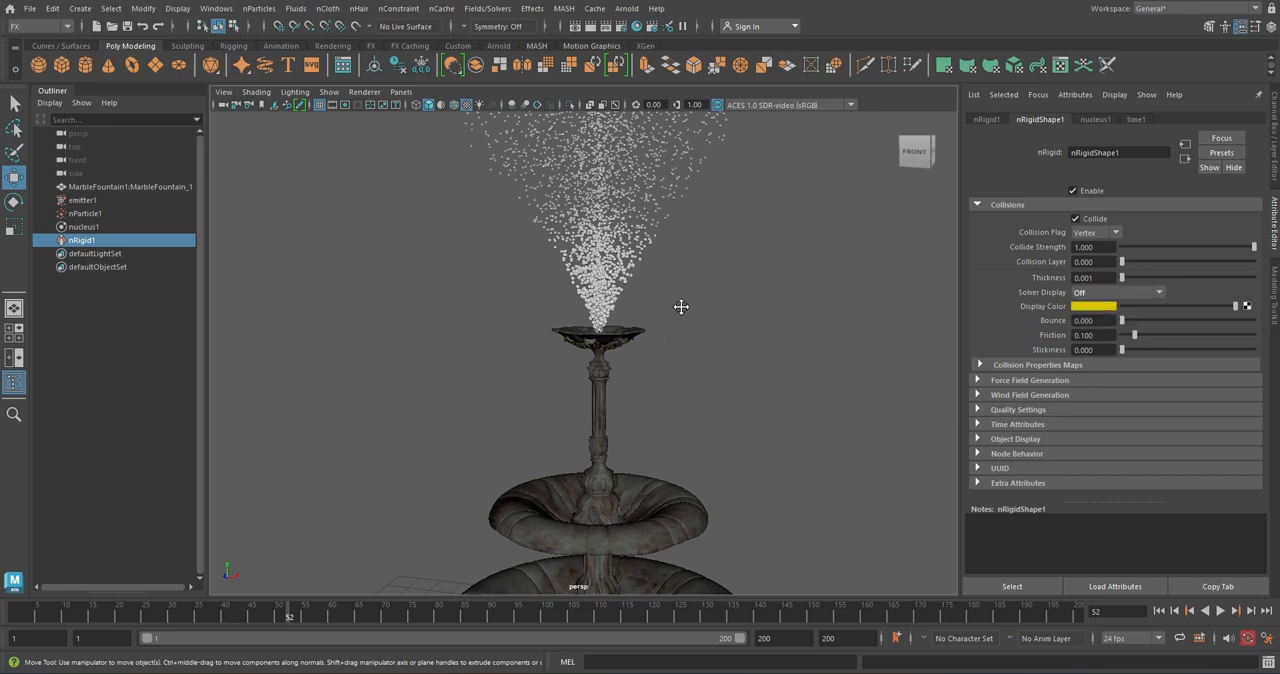
Replay the simulation from the first frame and examine how the spray falls around the whole fountain
alt+drag(681, 307, 698, 371)
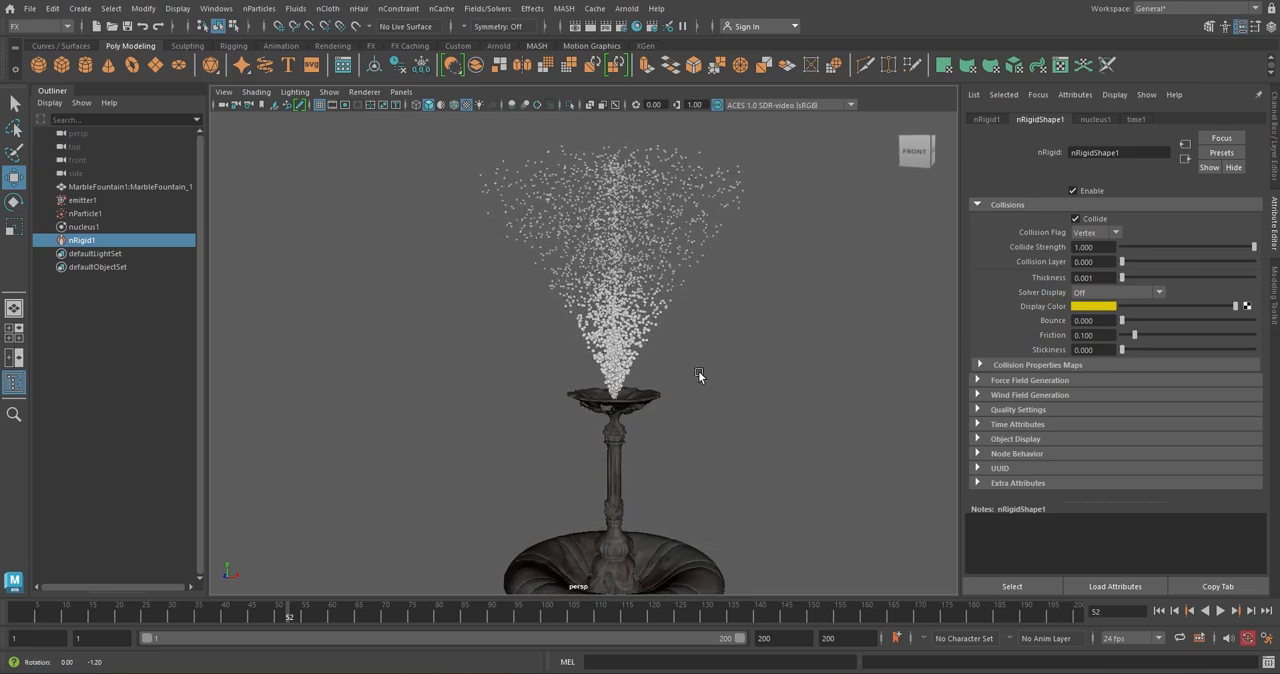
click(1158, 610)
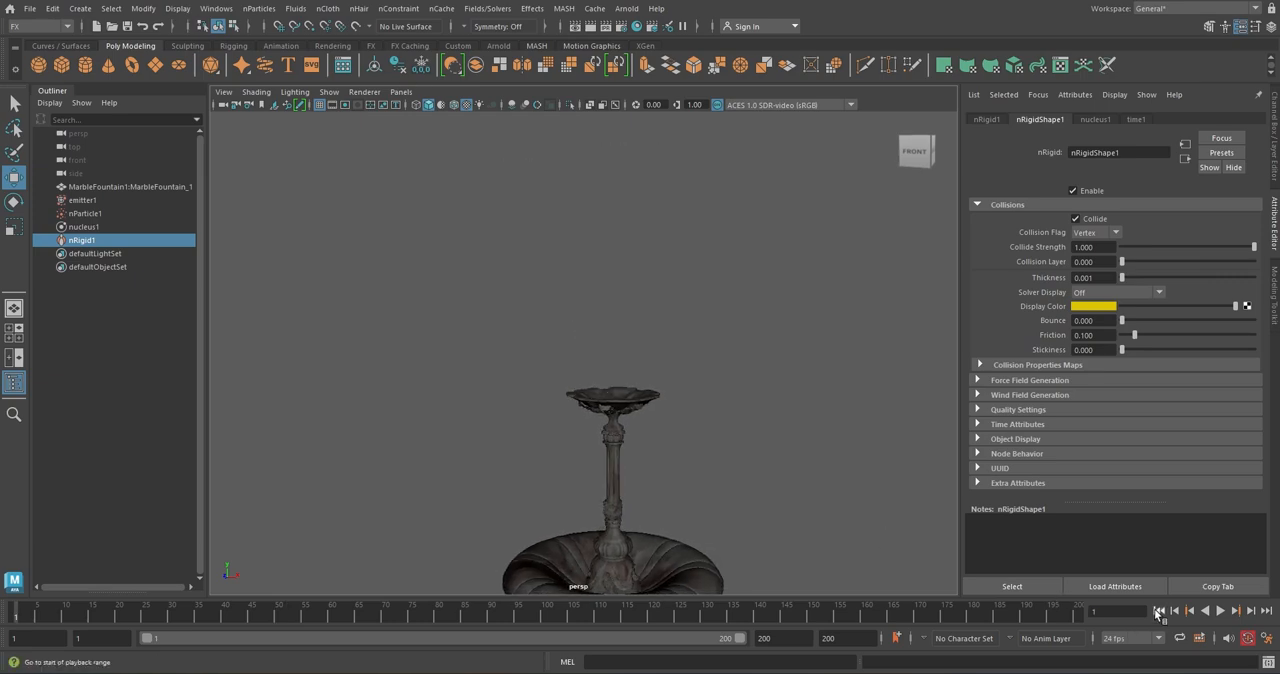
click(1221, 613)
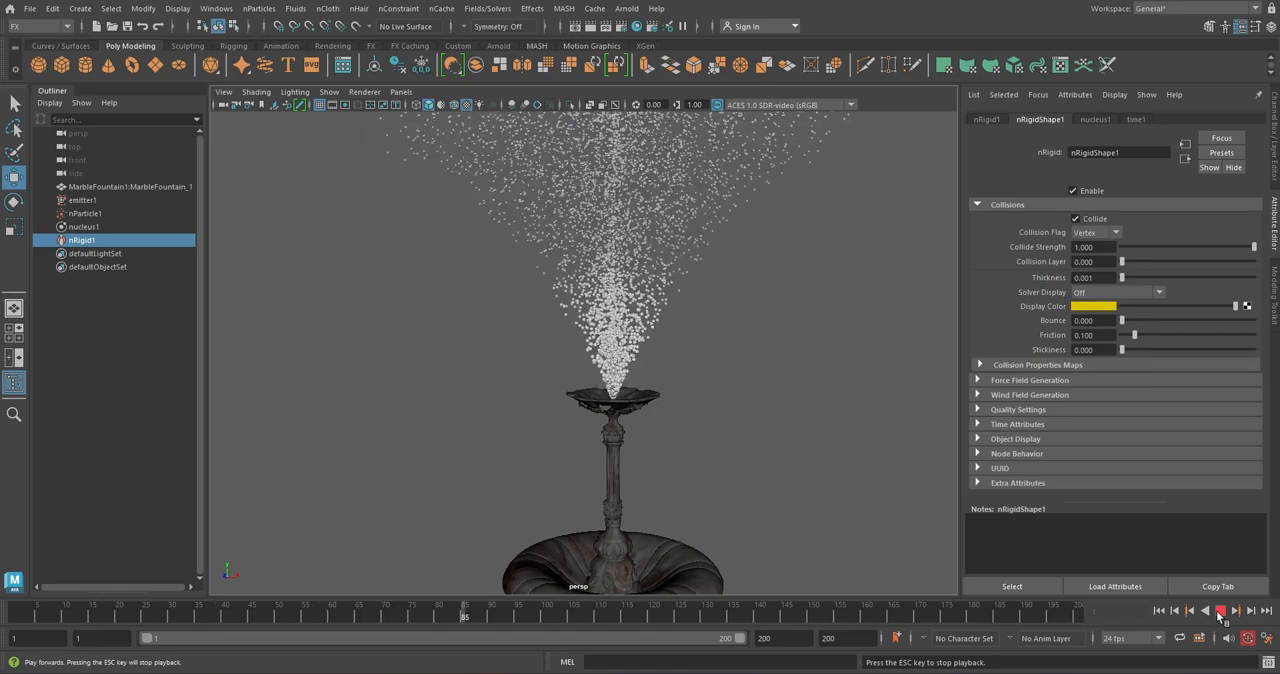
scroll(728, 427, down, 3)
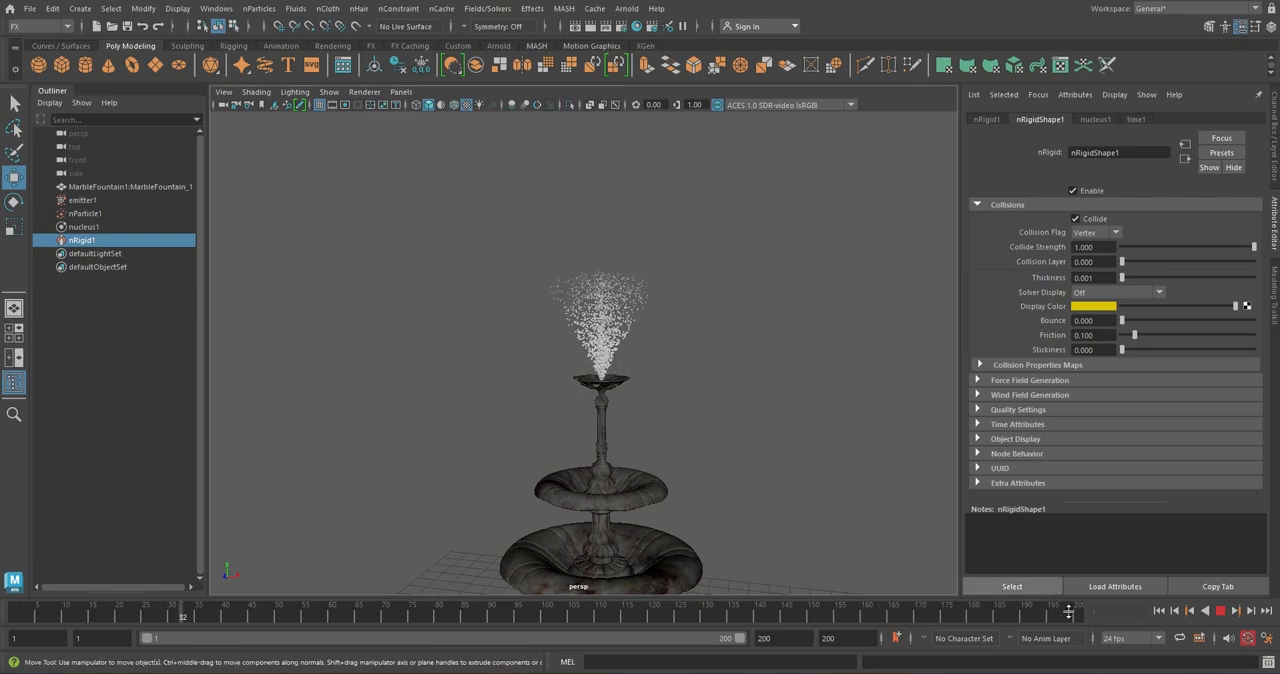
click(1220, 612)
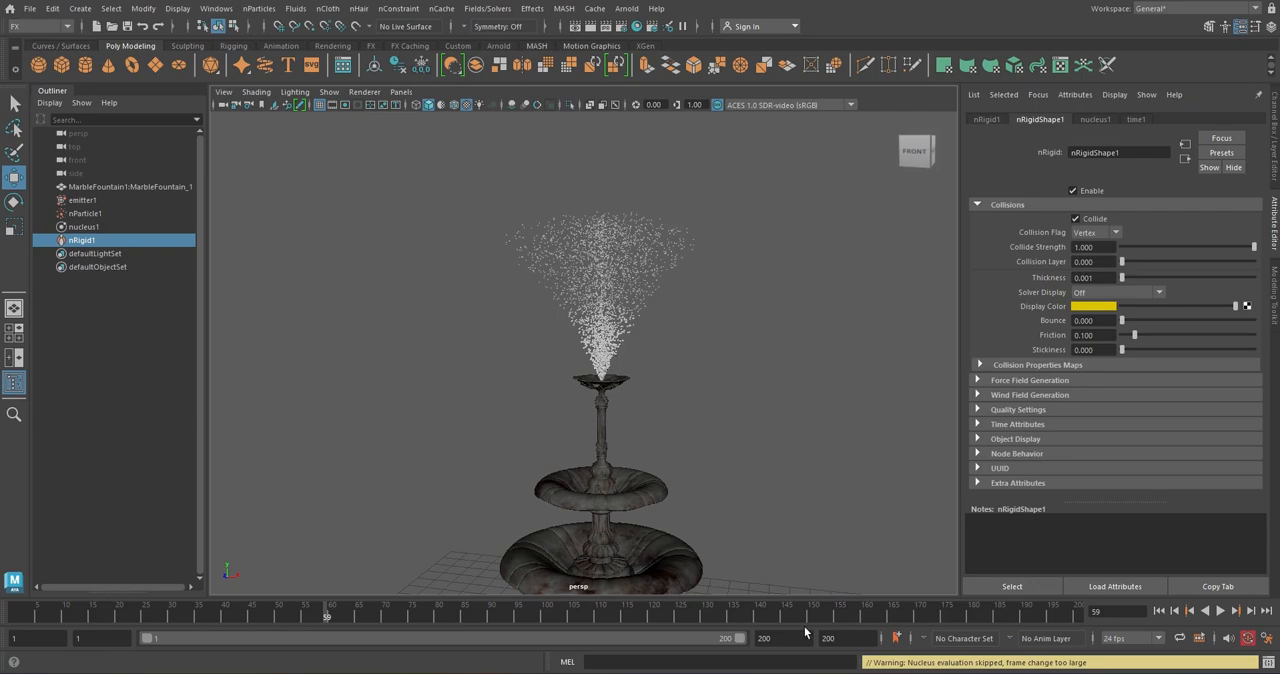
Set the end of the playback range to frame 400 and replay the simulation from the first frame
click(776, 638)
key(Return)
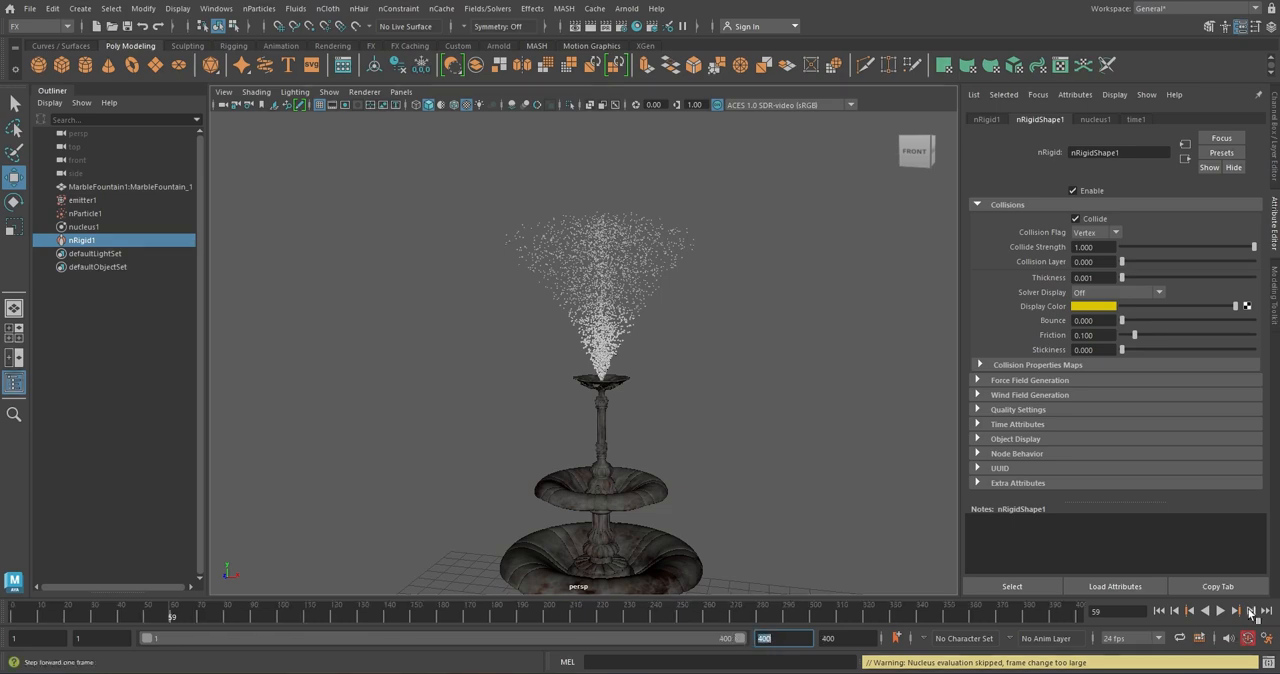
click(1159, 610)
click(1220, 610)
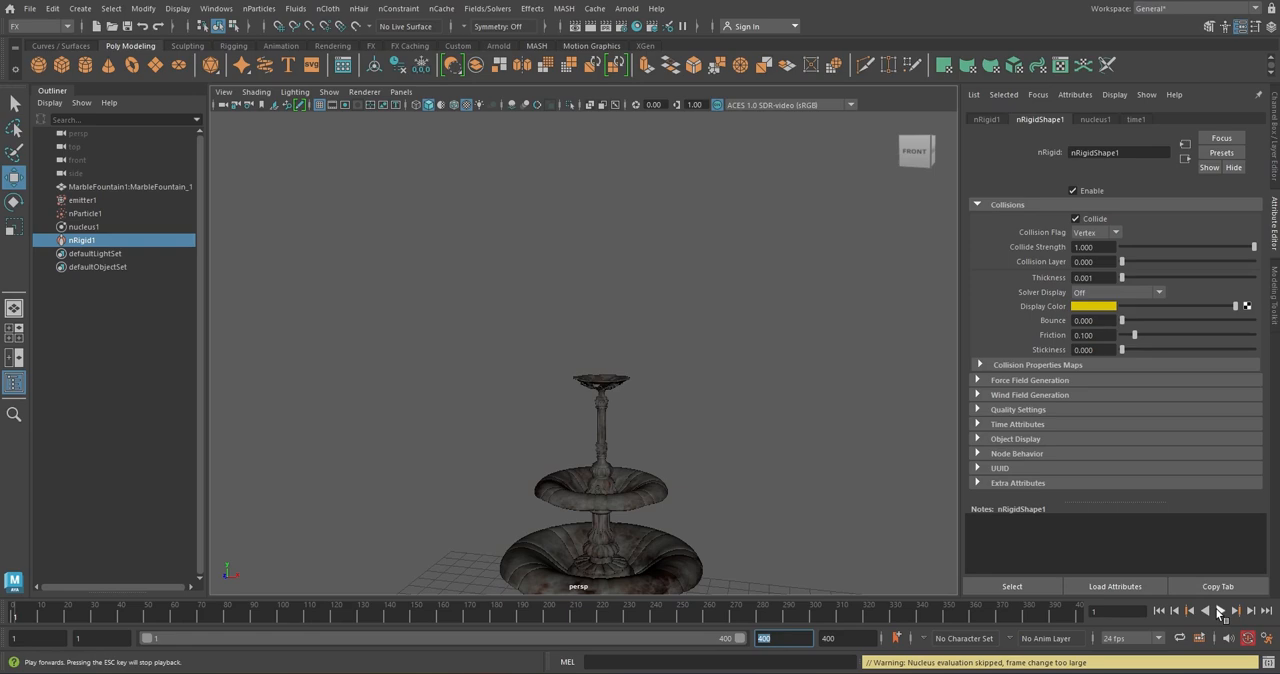
scroll(673, 388, down, 2)
scroll(673, 388, down, 2)
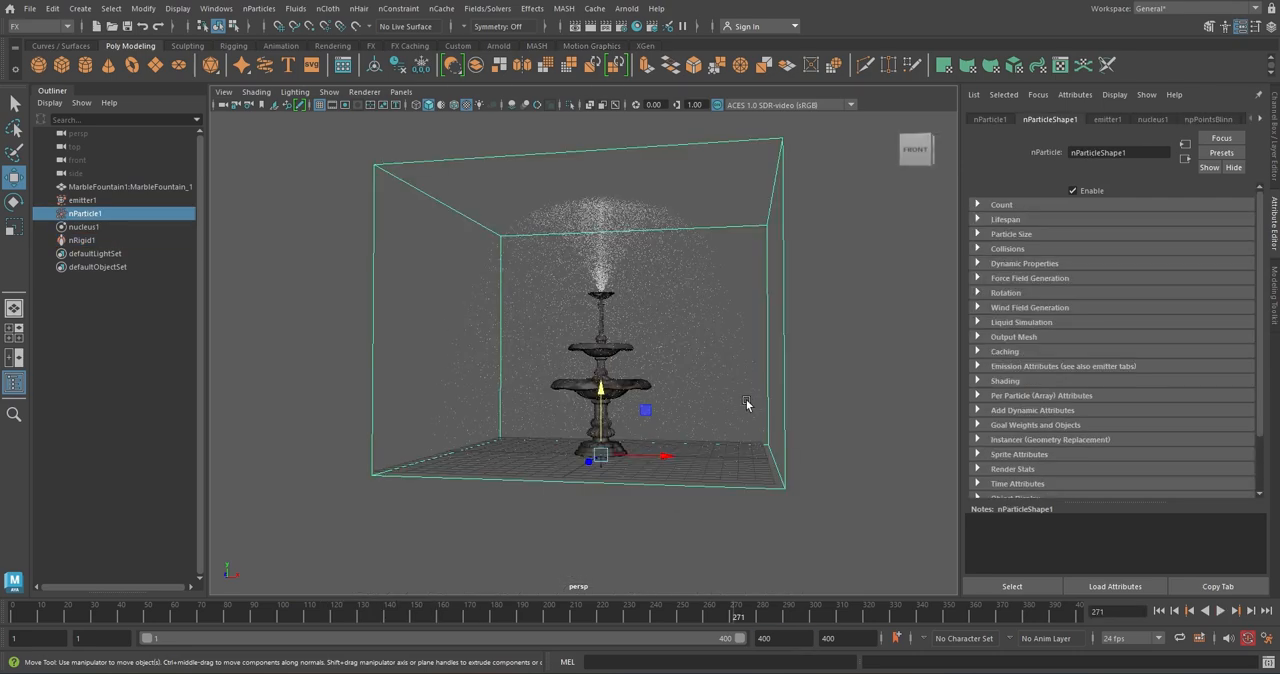
Set the Lifespan Mode of nParticle1 to Random range
click(978, 219)
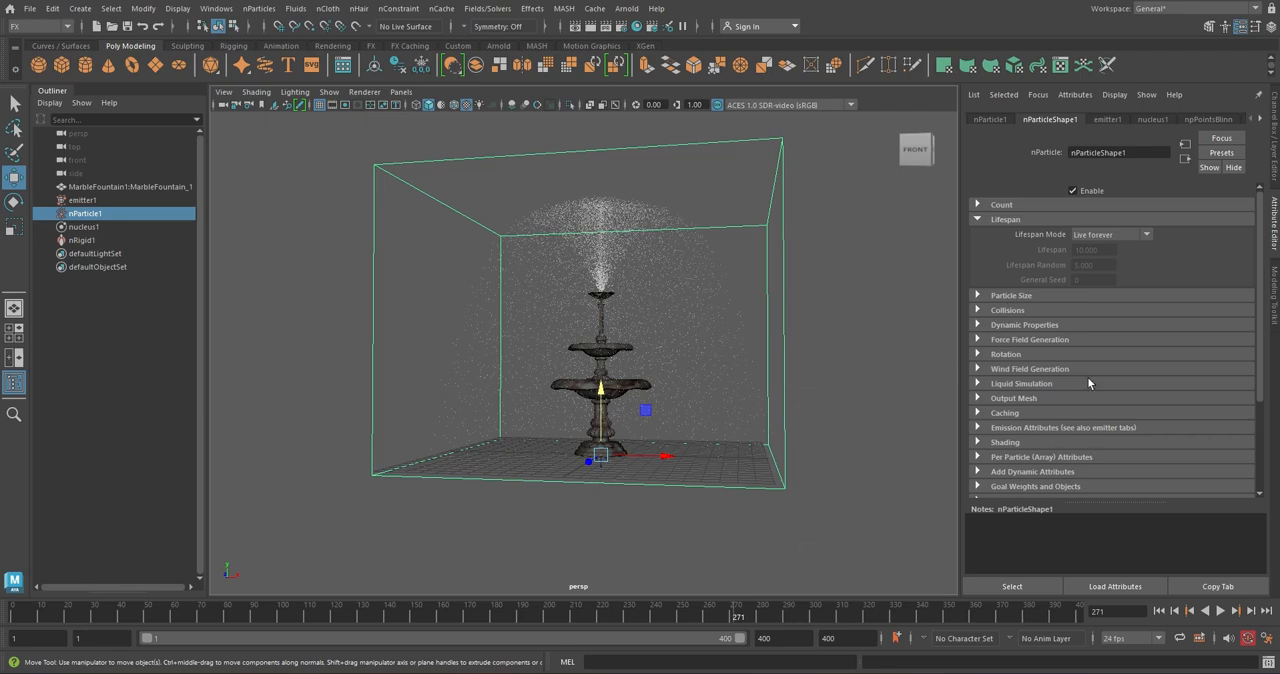
click(1147, 236)
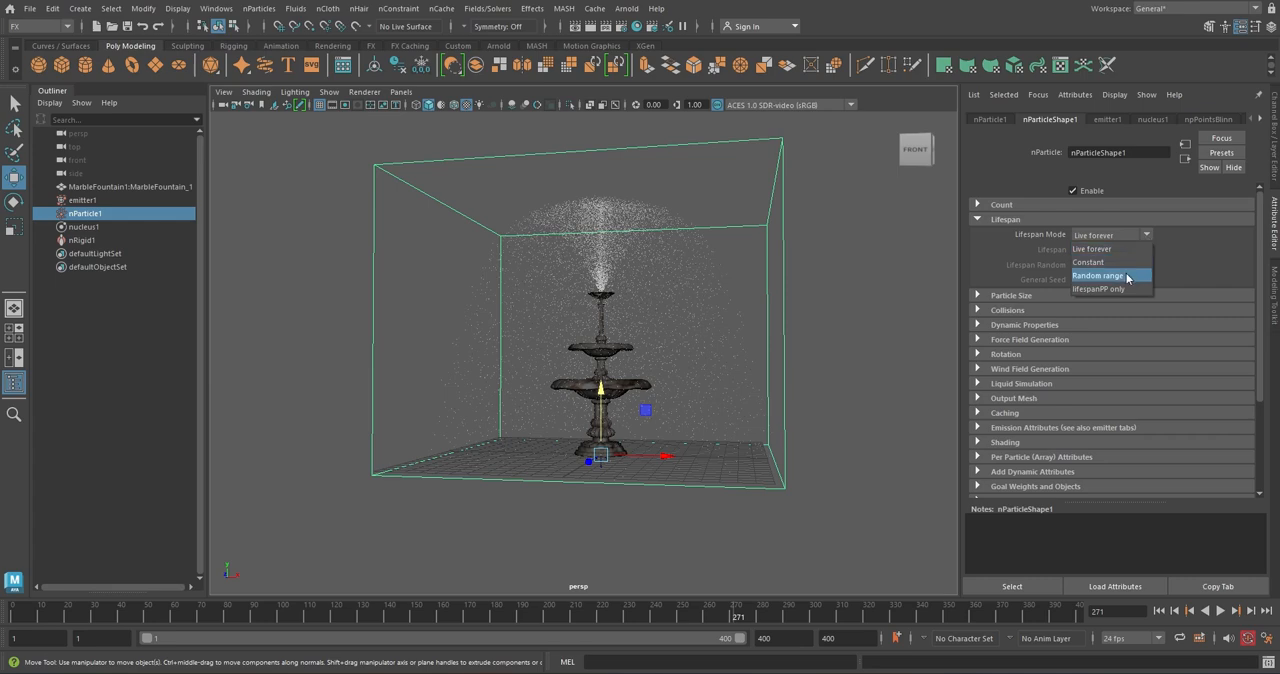
click(1127, 277)
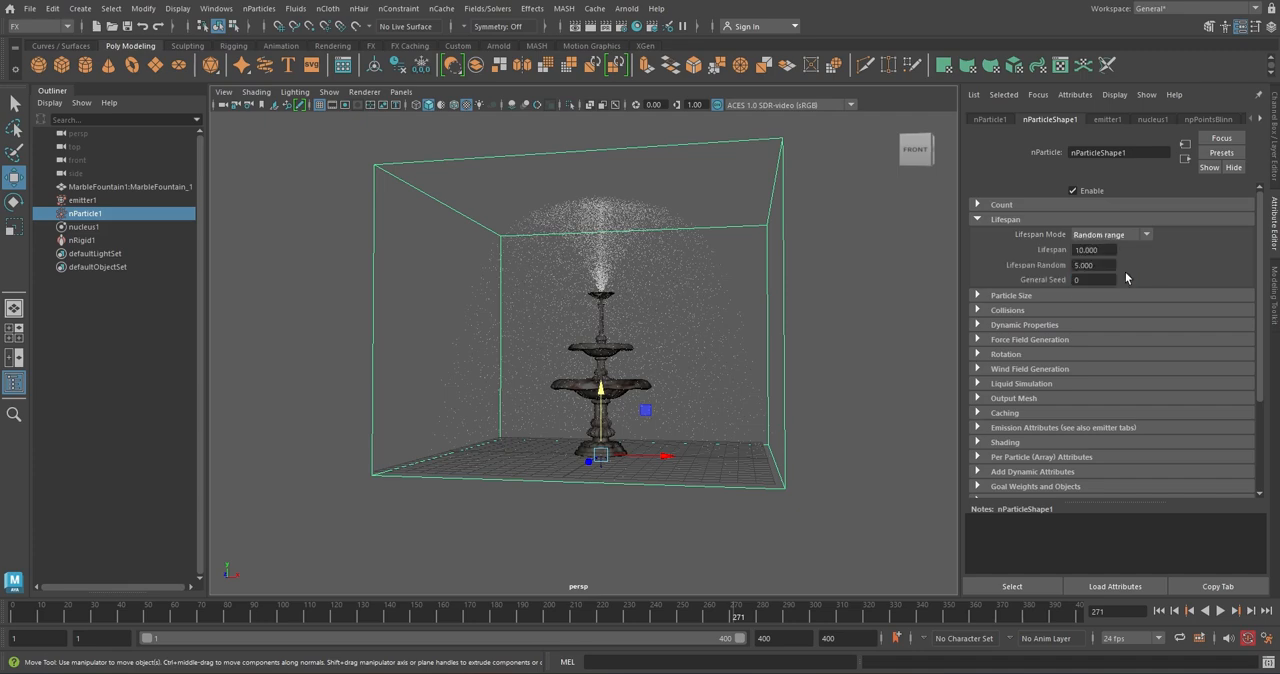
Set nParticle1's Lifespan to 5 and Lifespan Random to 0, and replay the simulation from the first frame
double_click(1102, 250)
text(5)
key(Tab)
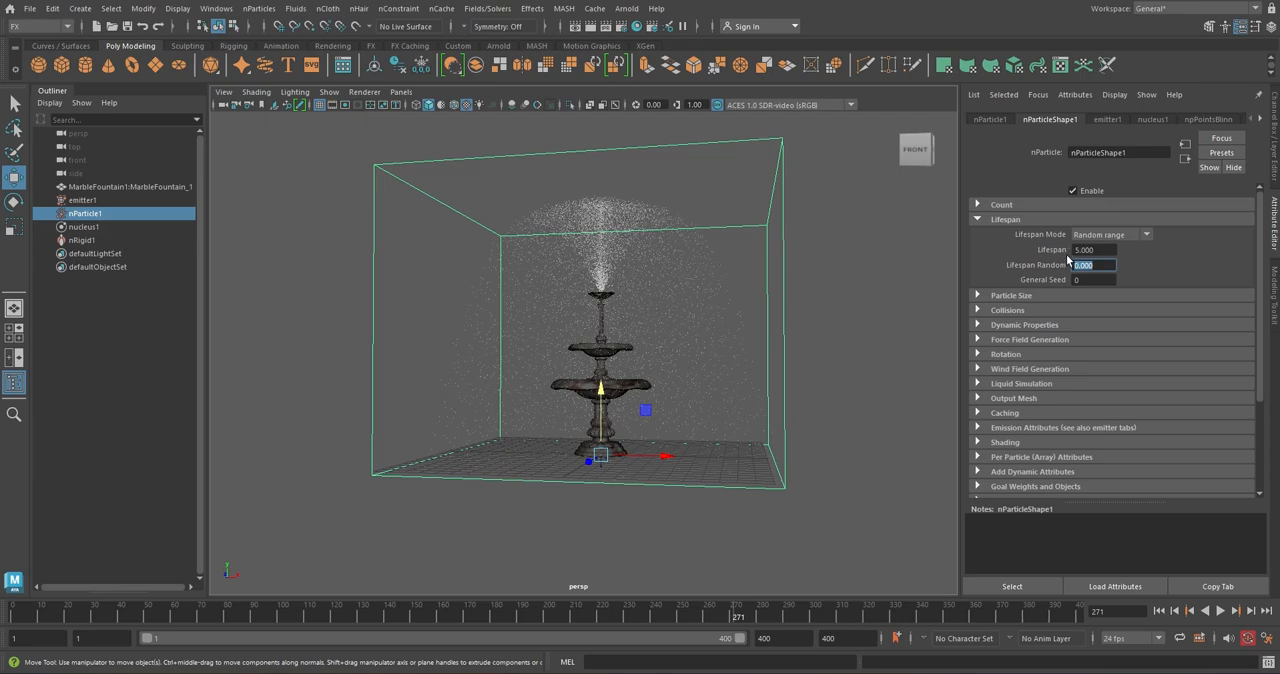
click(1159, 610)
click(1222, 611)
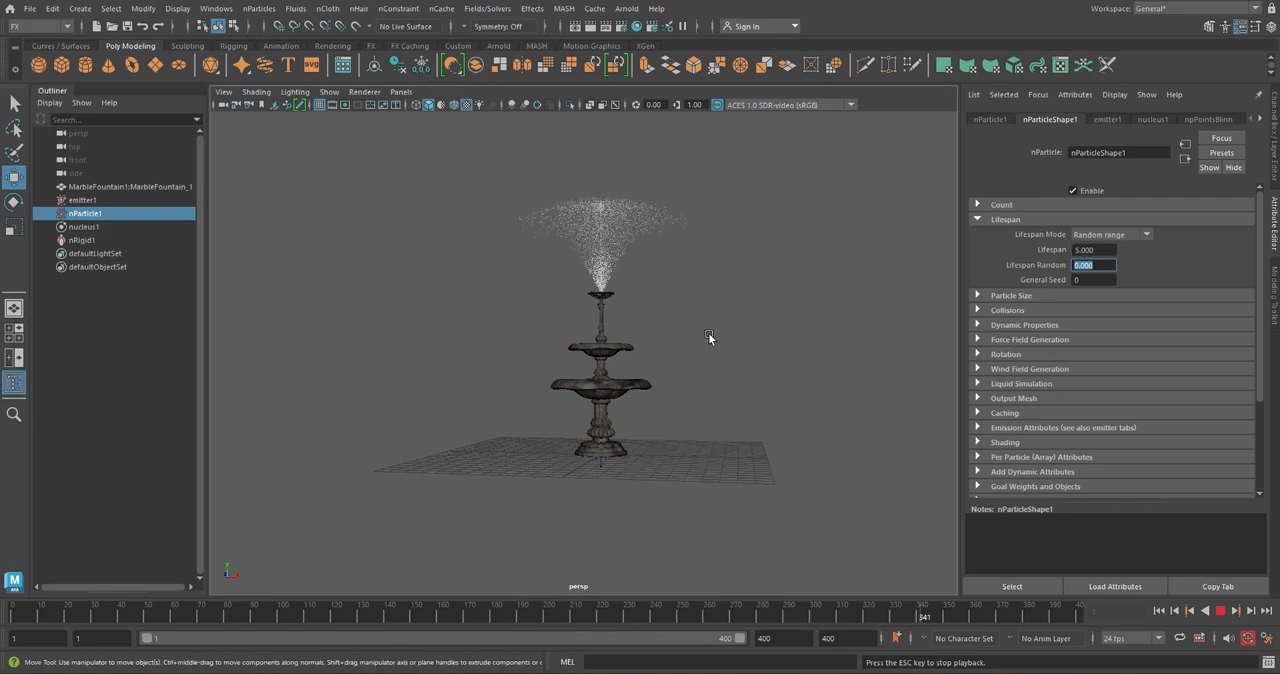
Try Lifespan values of 20 and 10 on nParticle1 while the simulation plays and watch the spray
click(1097, 250)
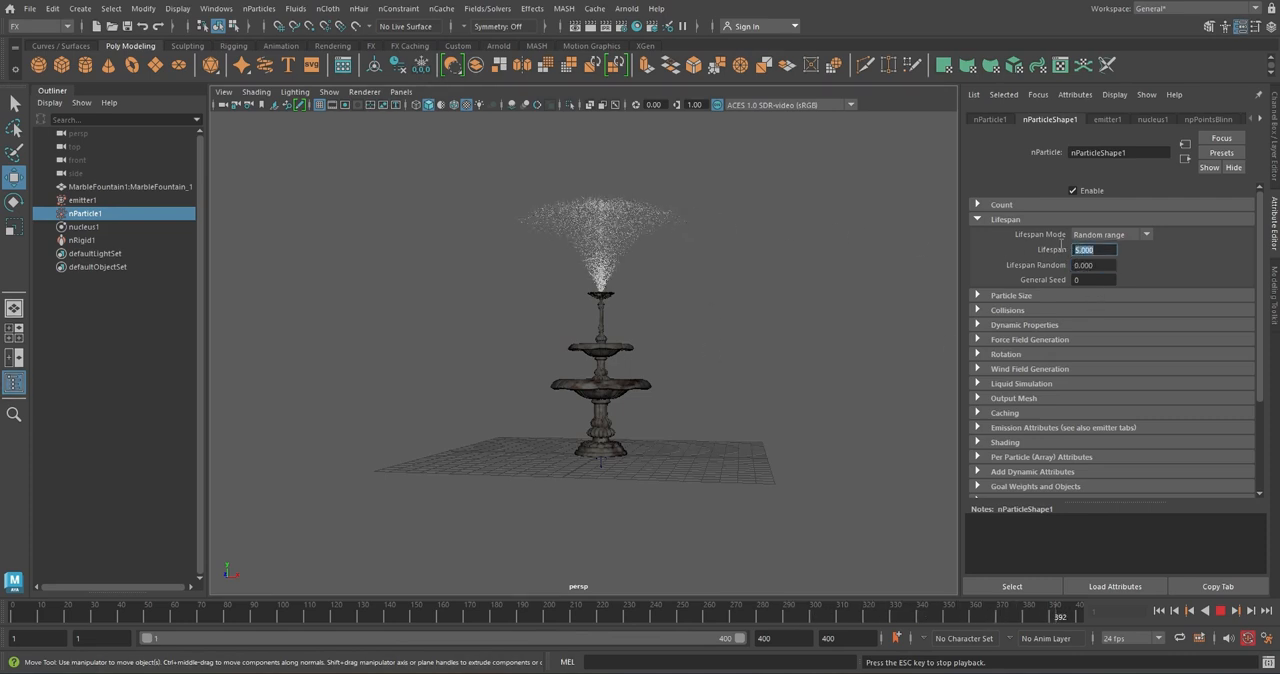
text(20)
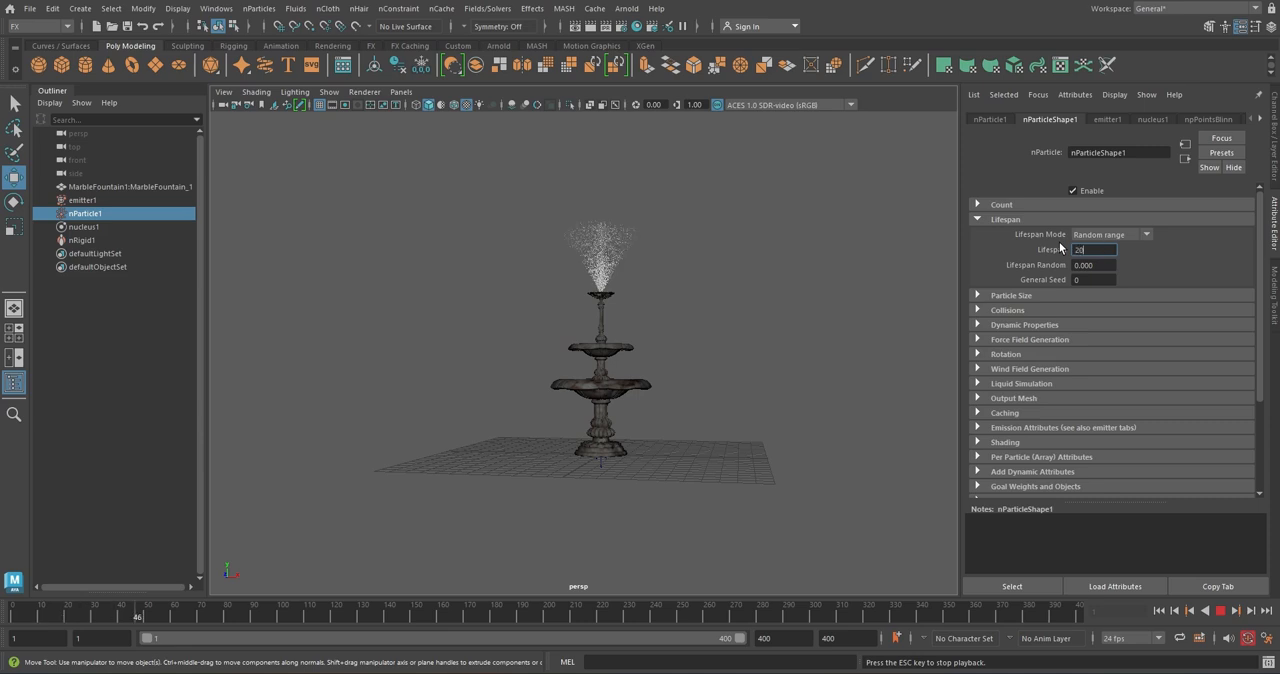
key(Return)
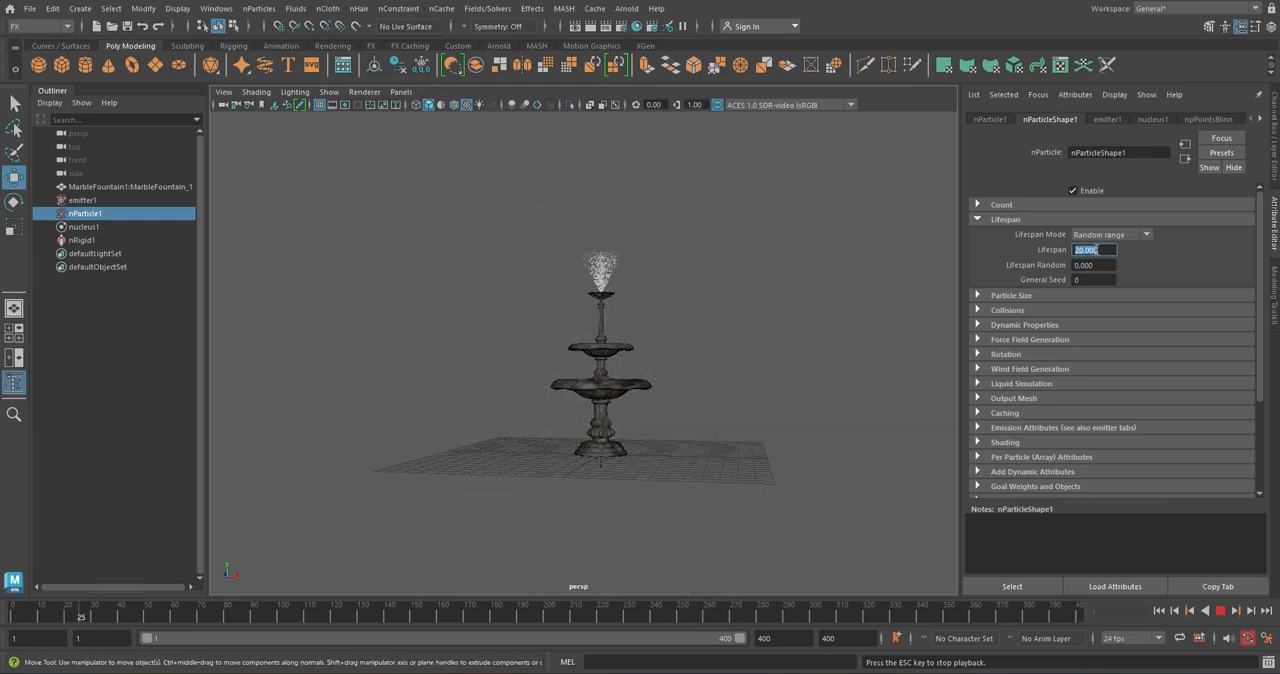
text(10)
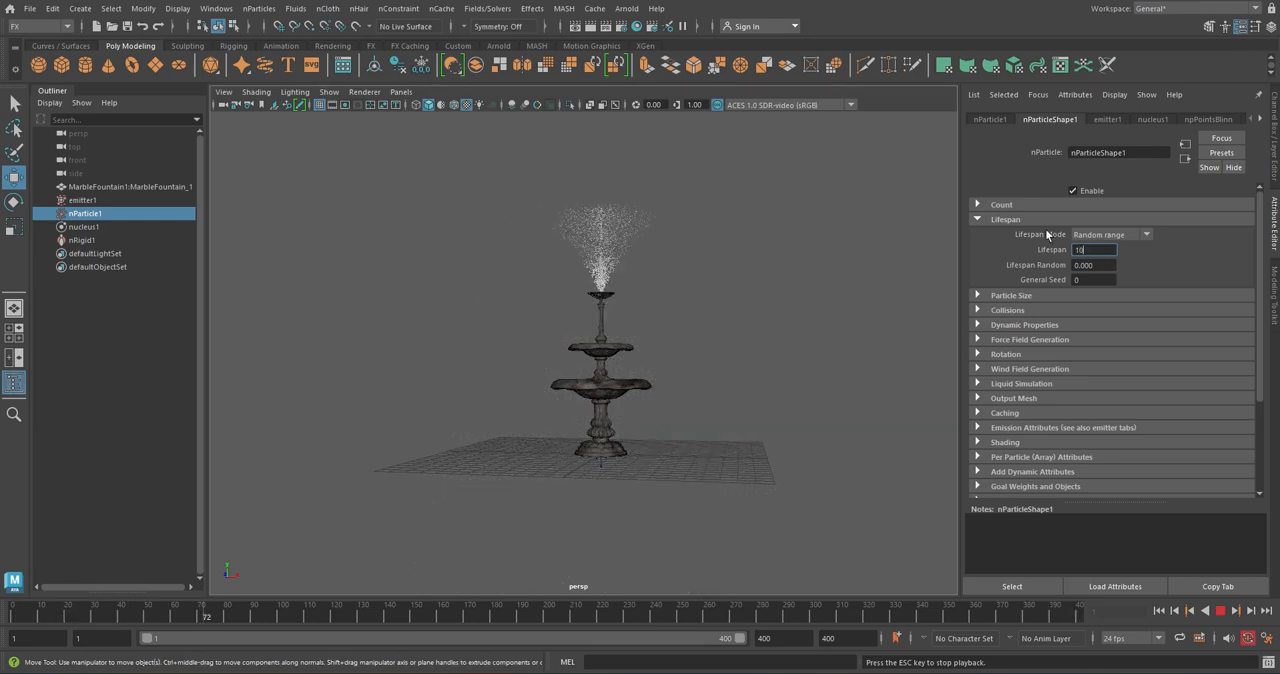
key(Return)
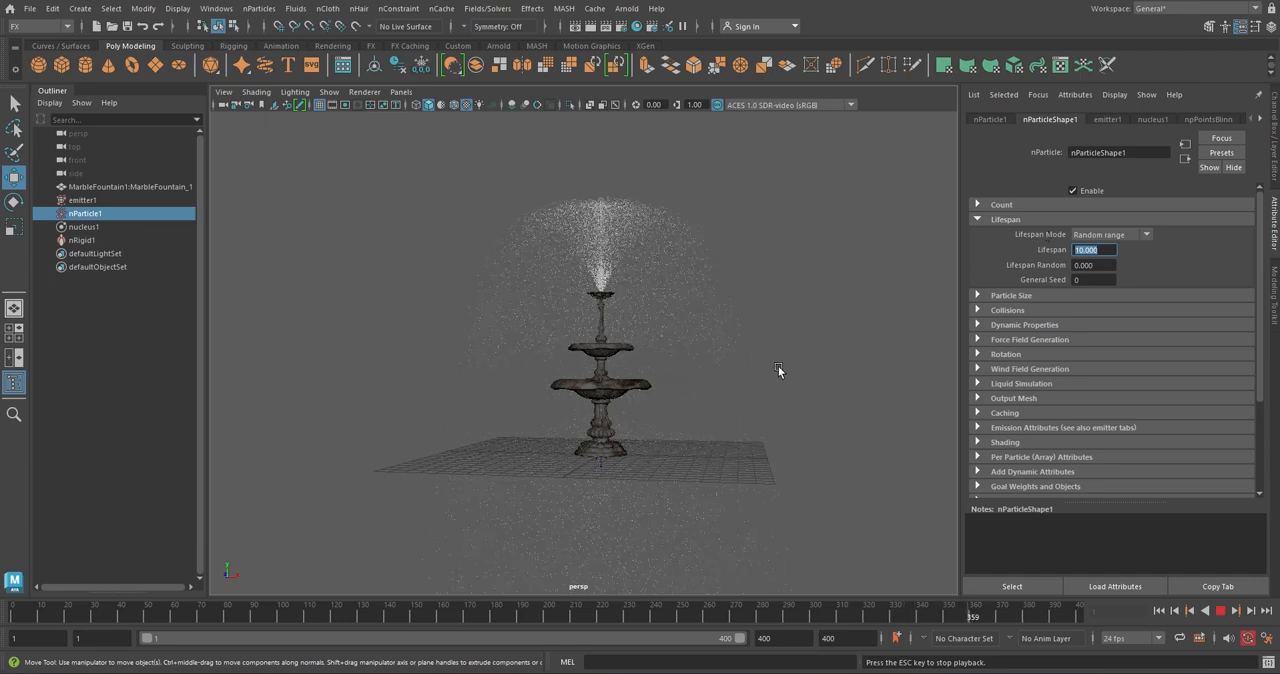
scroll(778, 366, down, 4)
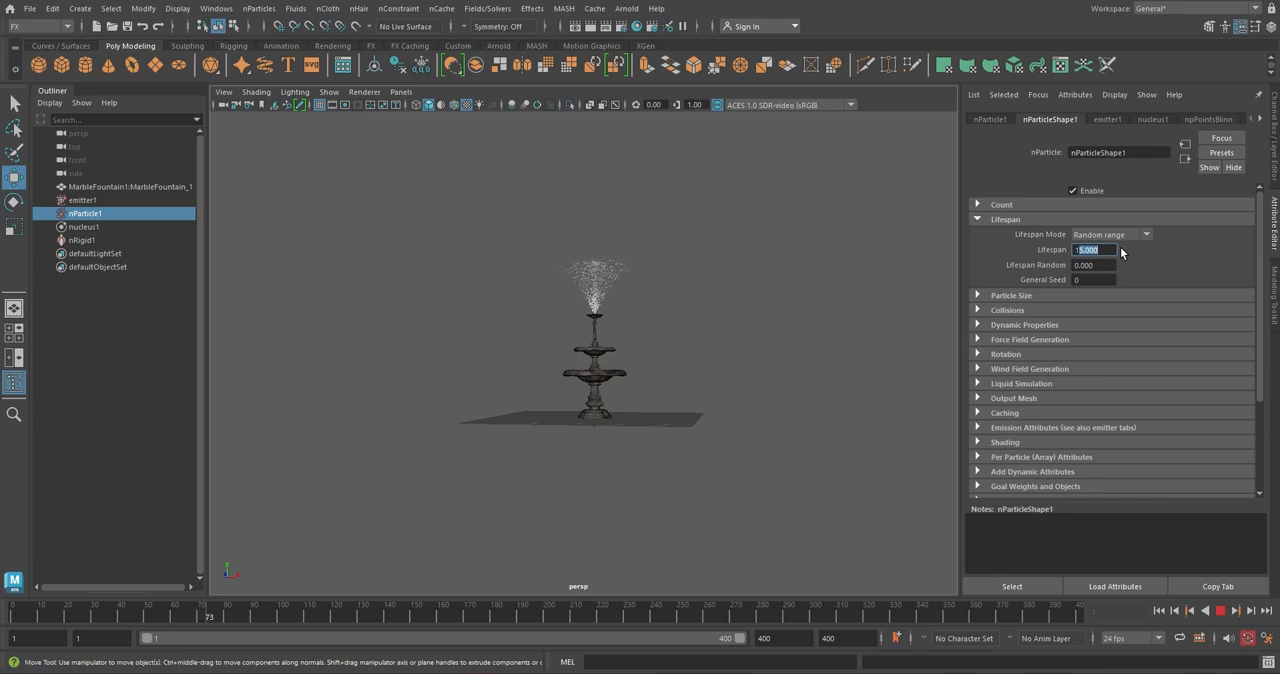
Set nParticle1's Lifespan to 13, stop the playback and return to the first frame
text(13)
key(Return)
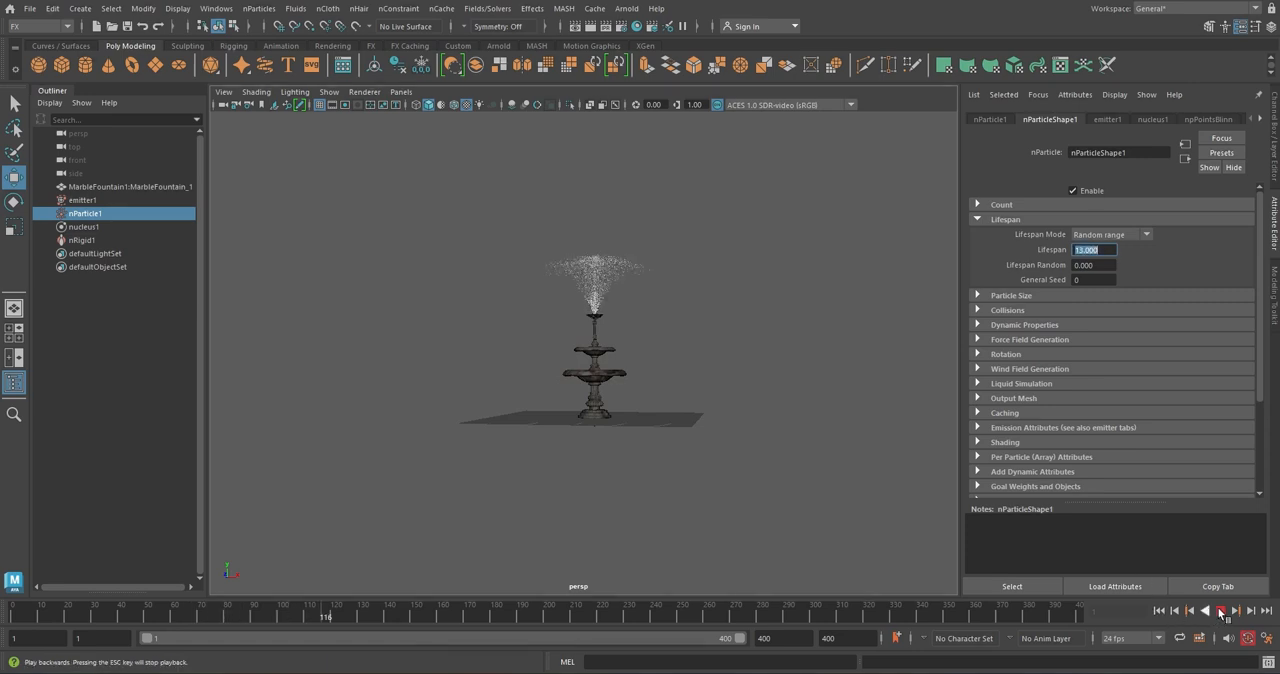
click(1185, 612)
click(1160, 611)
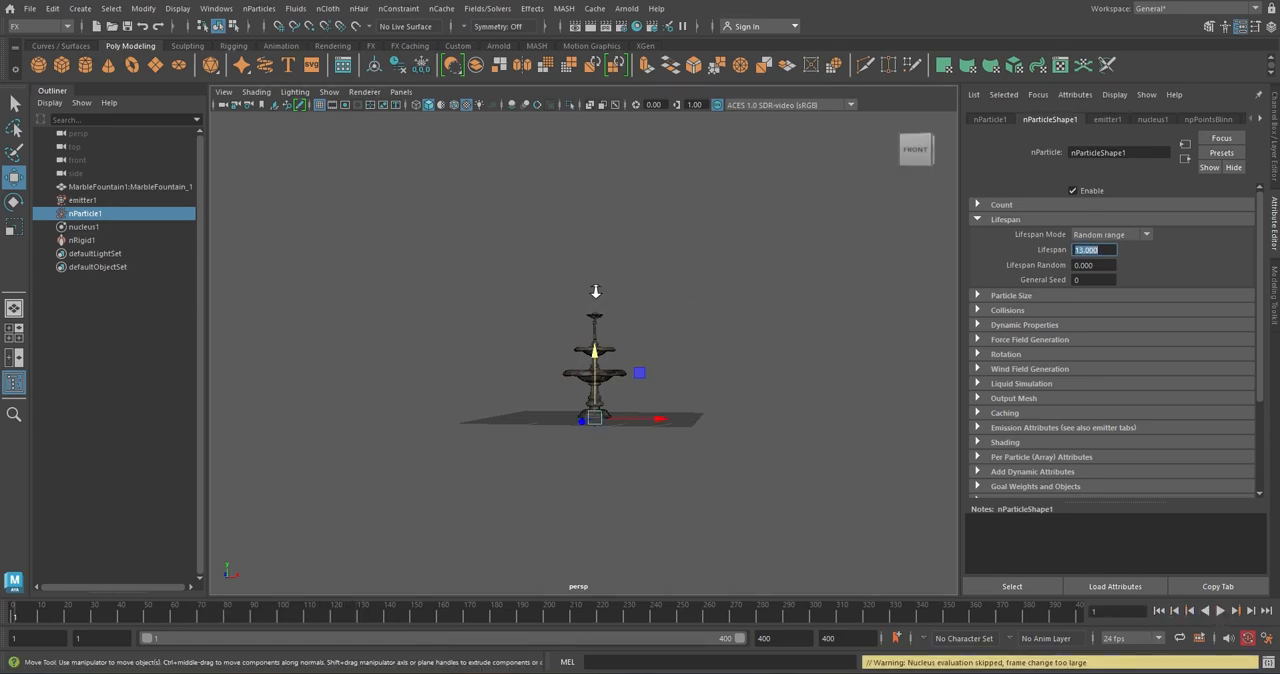
Add an Arnold SkyDome light to the scene and render the fountain in the Arnold RenderView
scroll(595, 291, up, 3)
alt+right_drag(595, 291, 637, 354)
alt+drag(671, 382, 662, 380)
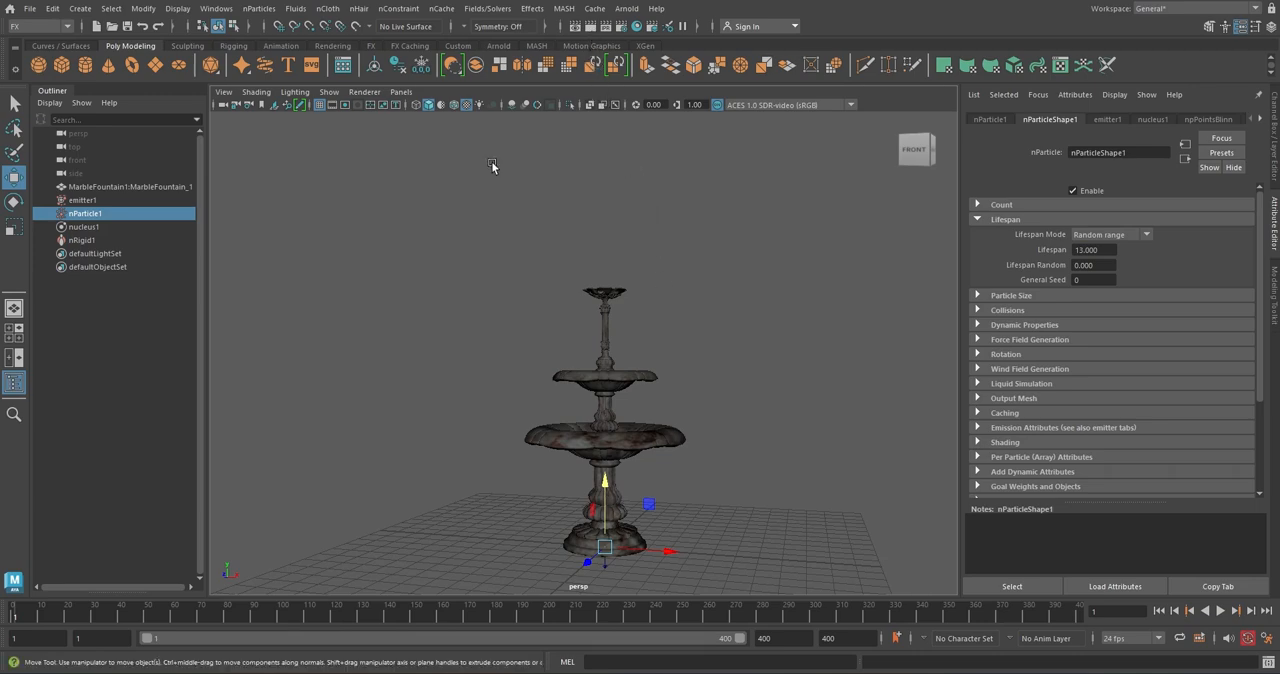
click(505, 47)
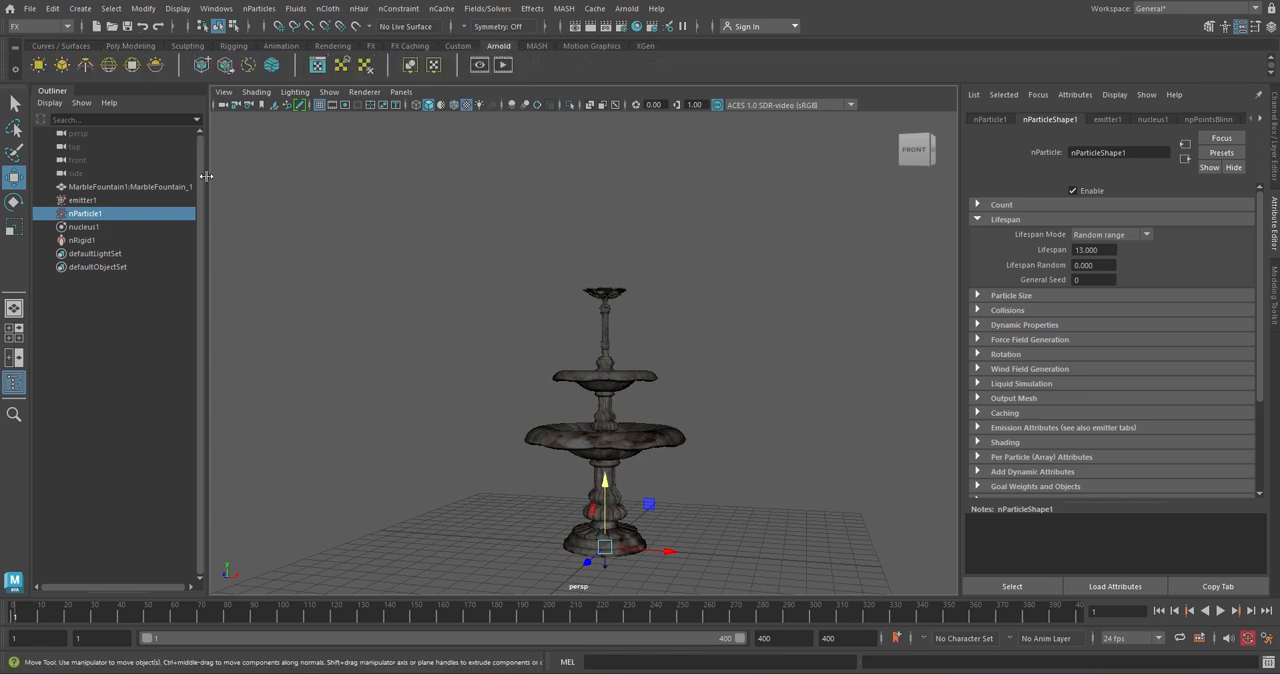
click(108, 66)
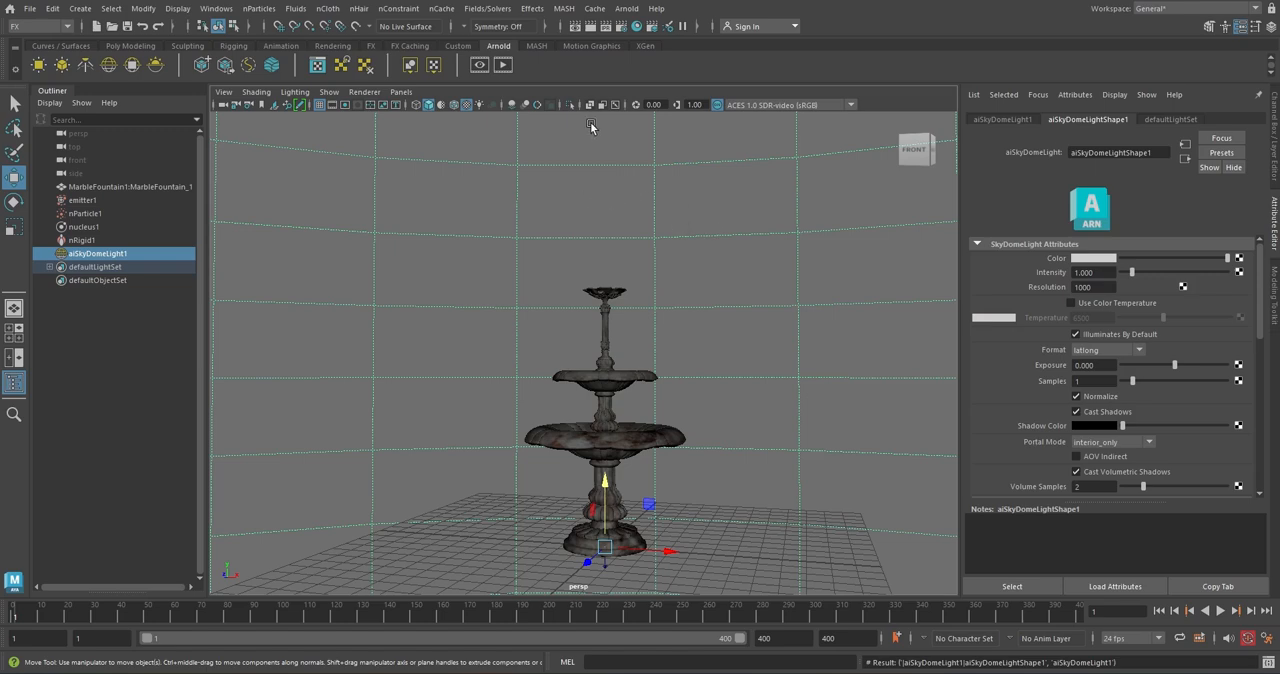
click(503, 66)
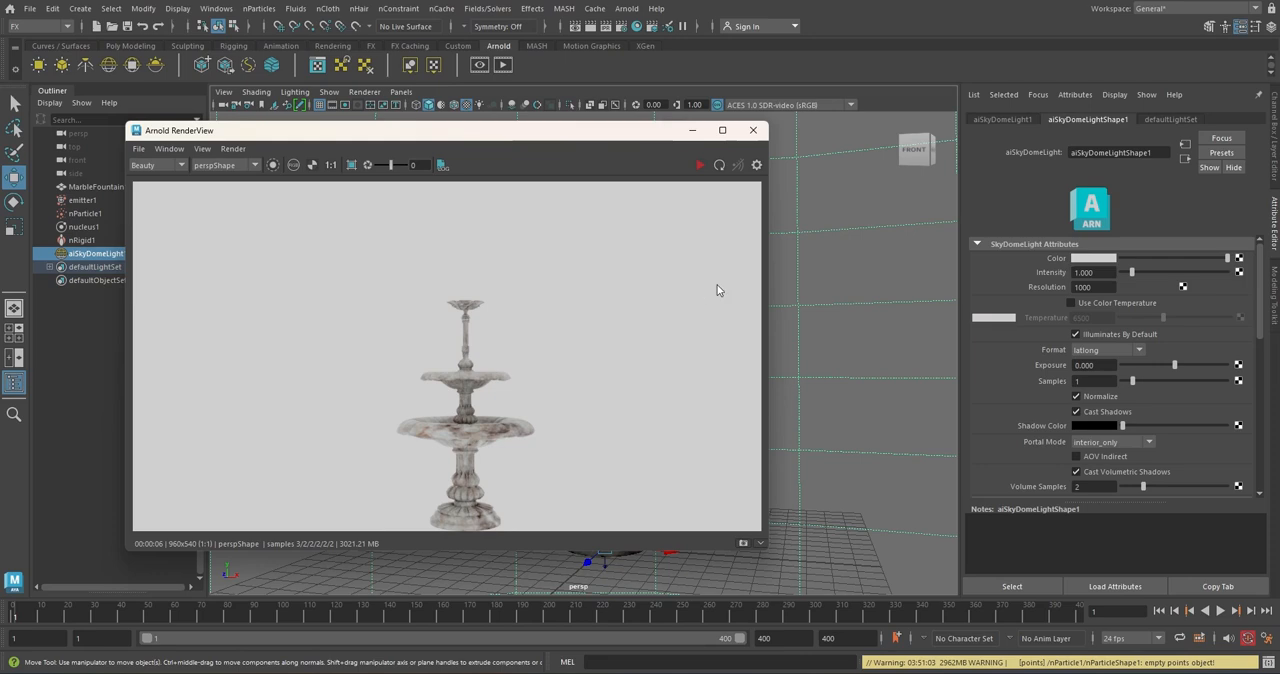
Connect a File texture to the sky dome light's Color and load medieval_cafe_4k.exr into it
click(1239, 259)
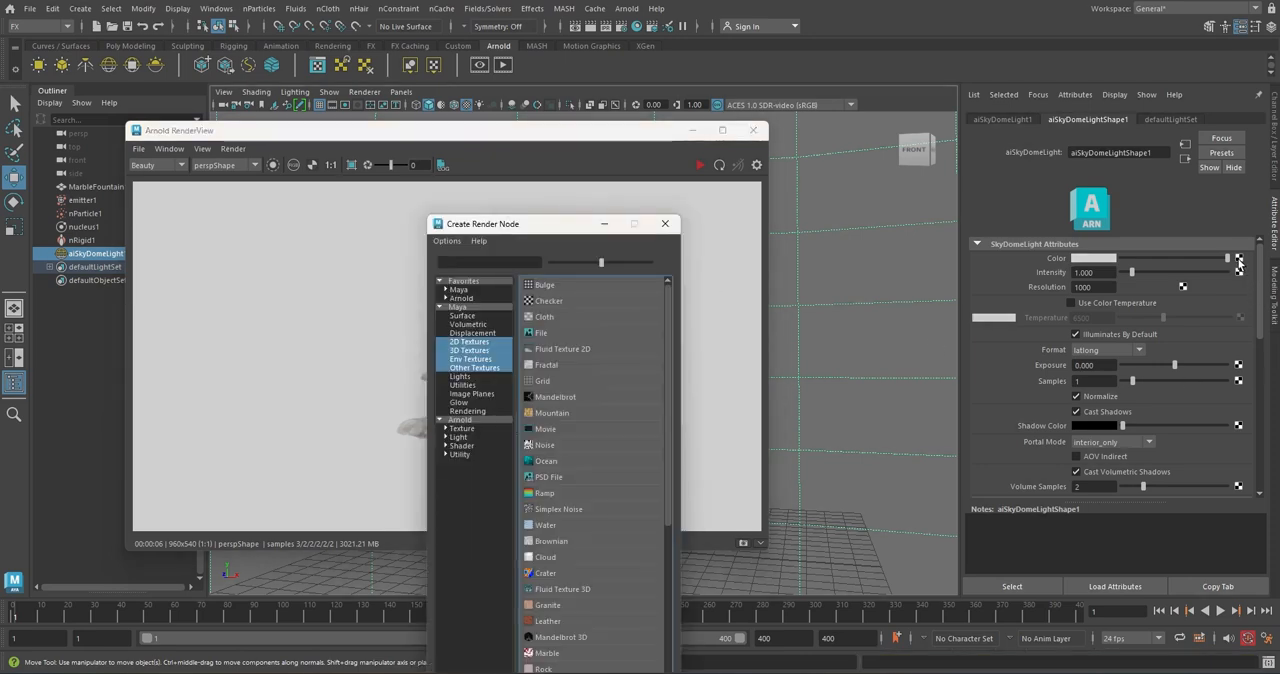
click(550, 335)
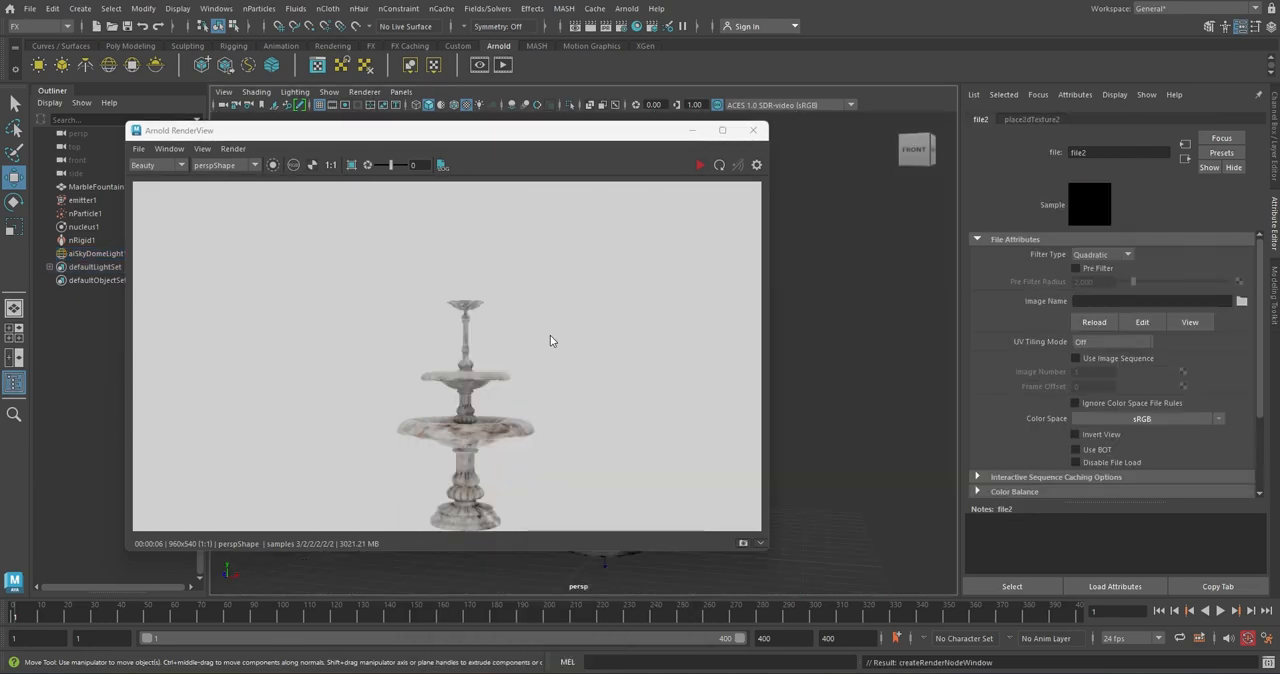
click(1241, 301)
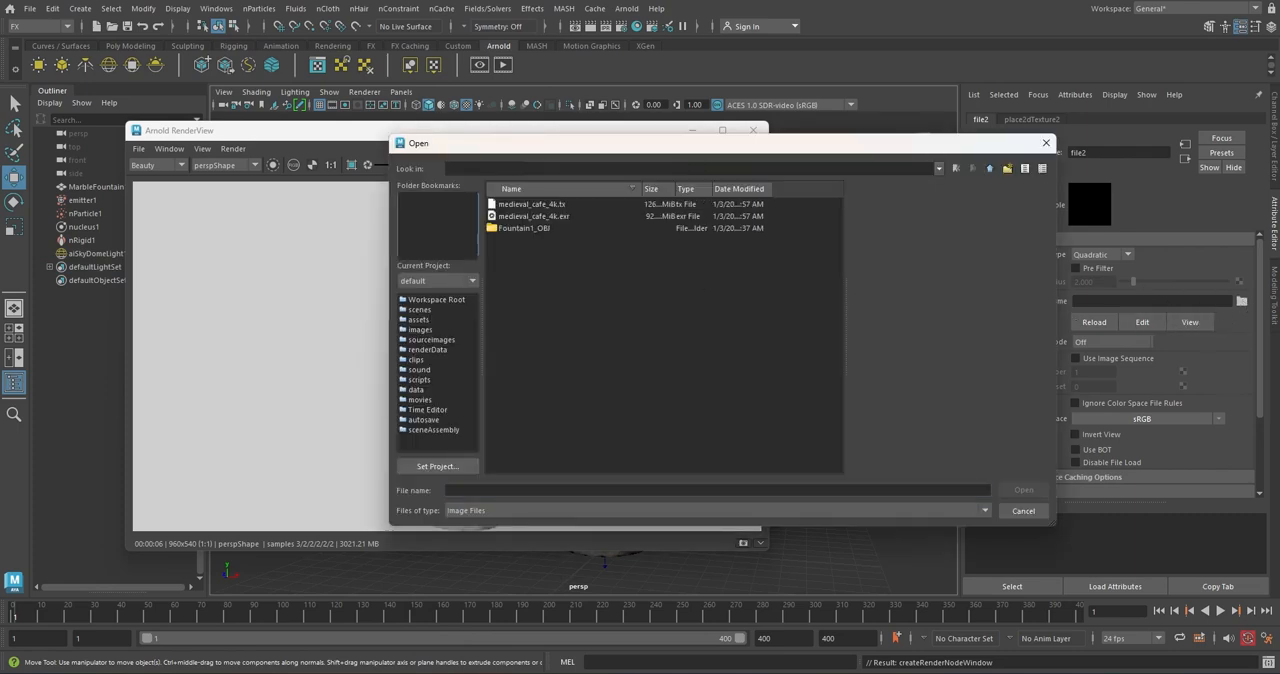
click(547, 217)
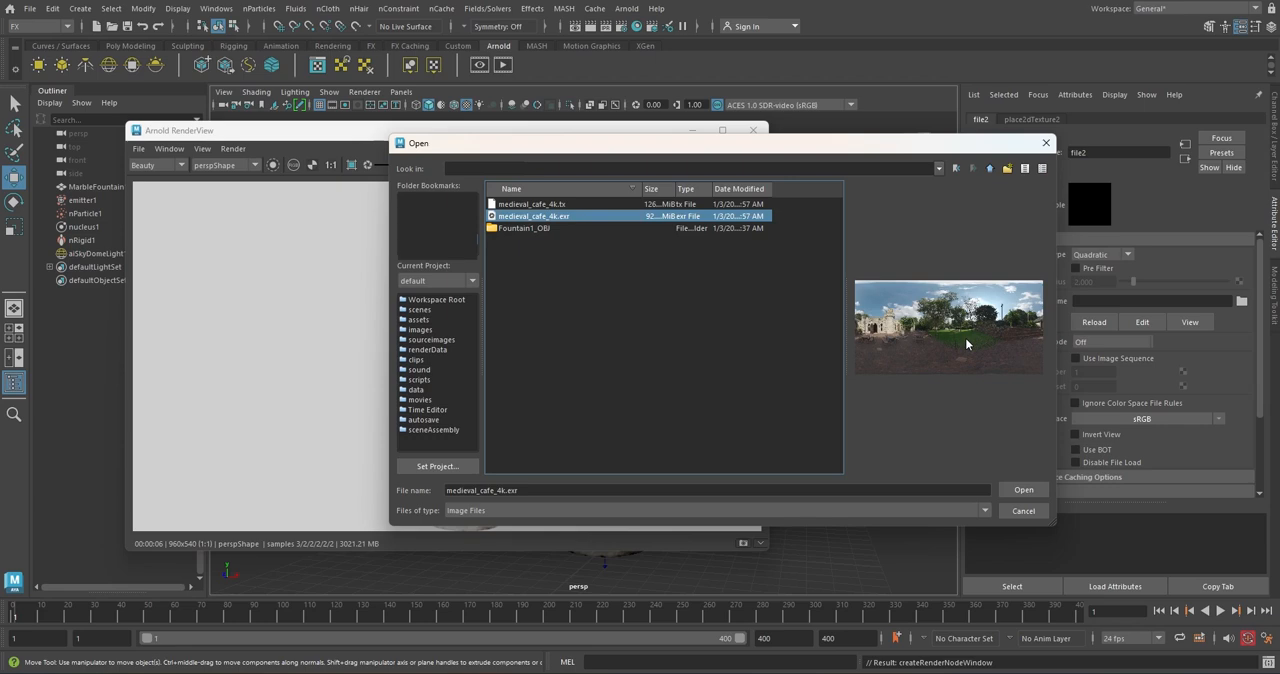
click(1023, 490)
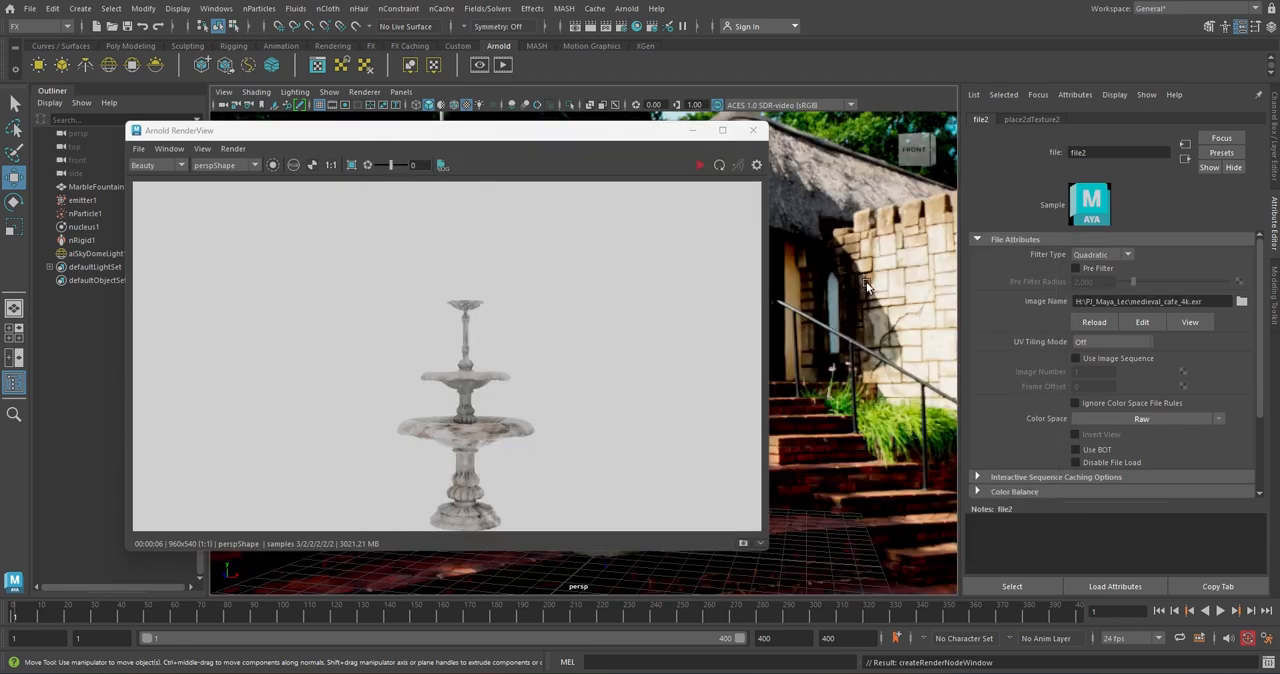
Frame the fountain against the lawn and trees of the HDRI, render that view in Arnold and stop the render
click(691, 131)
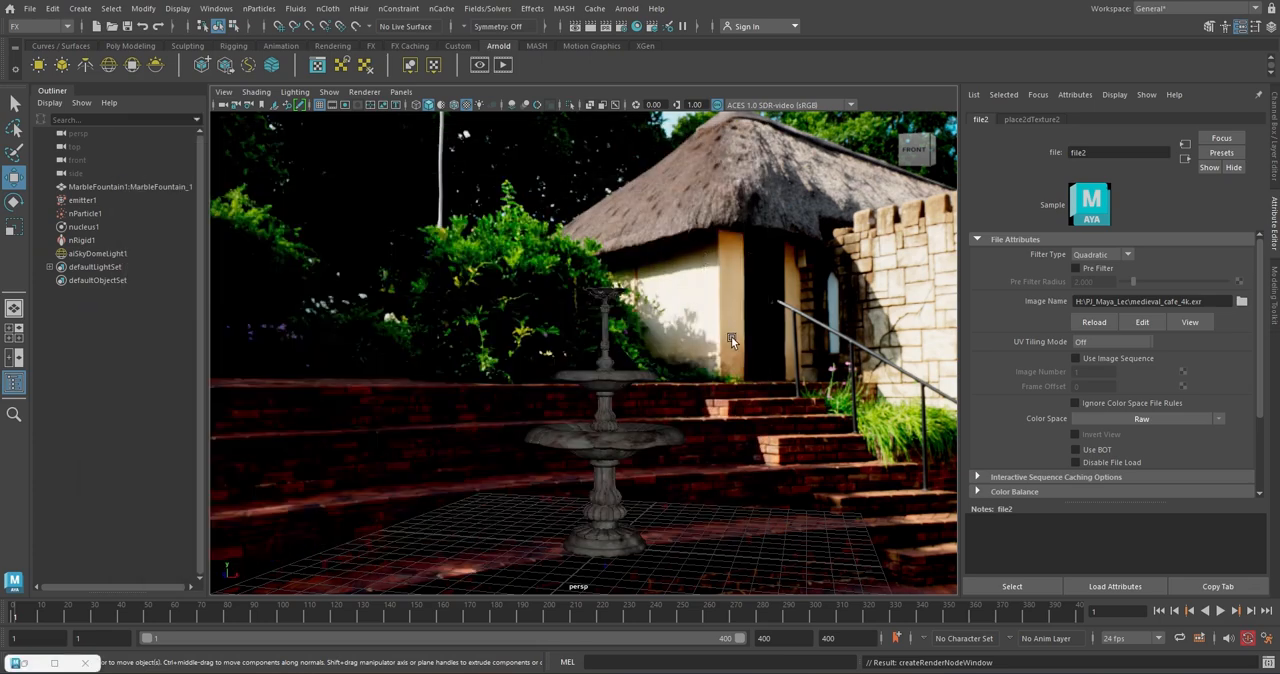
alt+drag(731, 336, 997, 379)
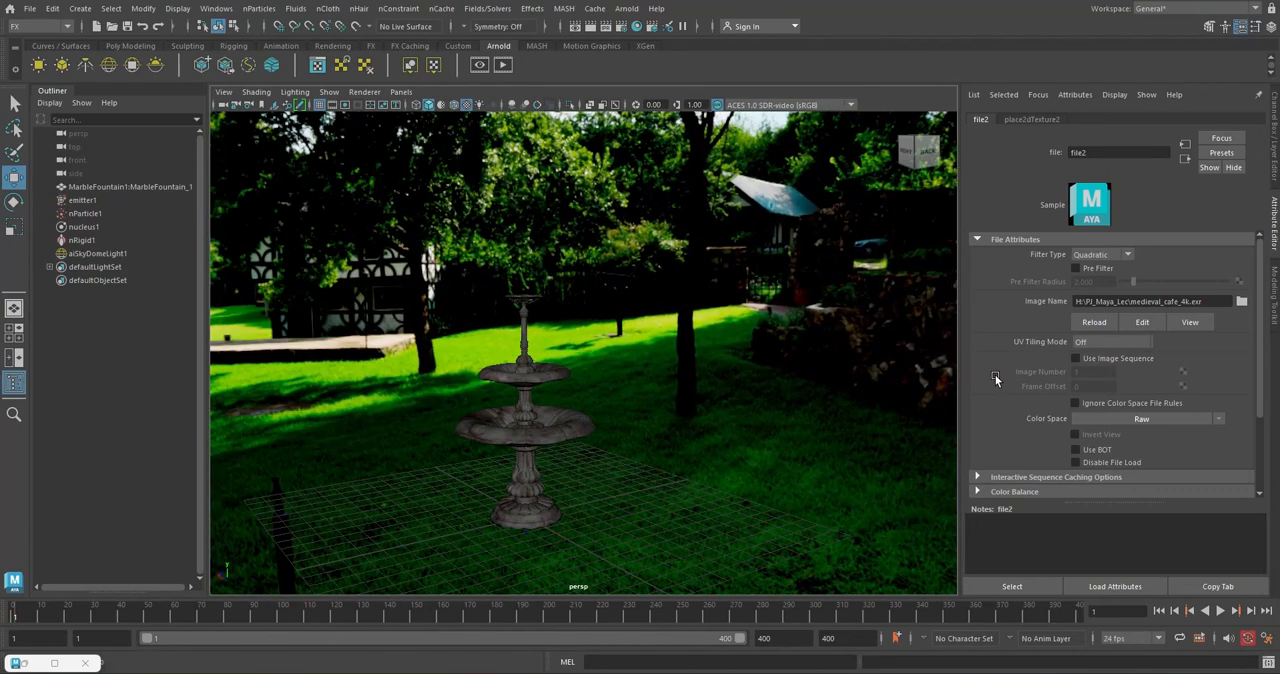
mouse_move(728, 440)
alt+middle_down()
mouse_move(717, 418)
mouse_move(738, 450)
alt+middle_up()
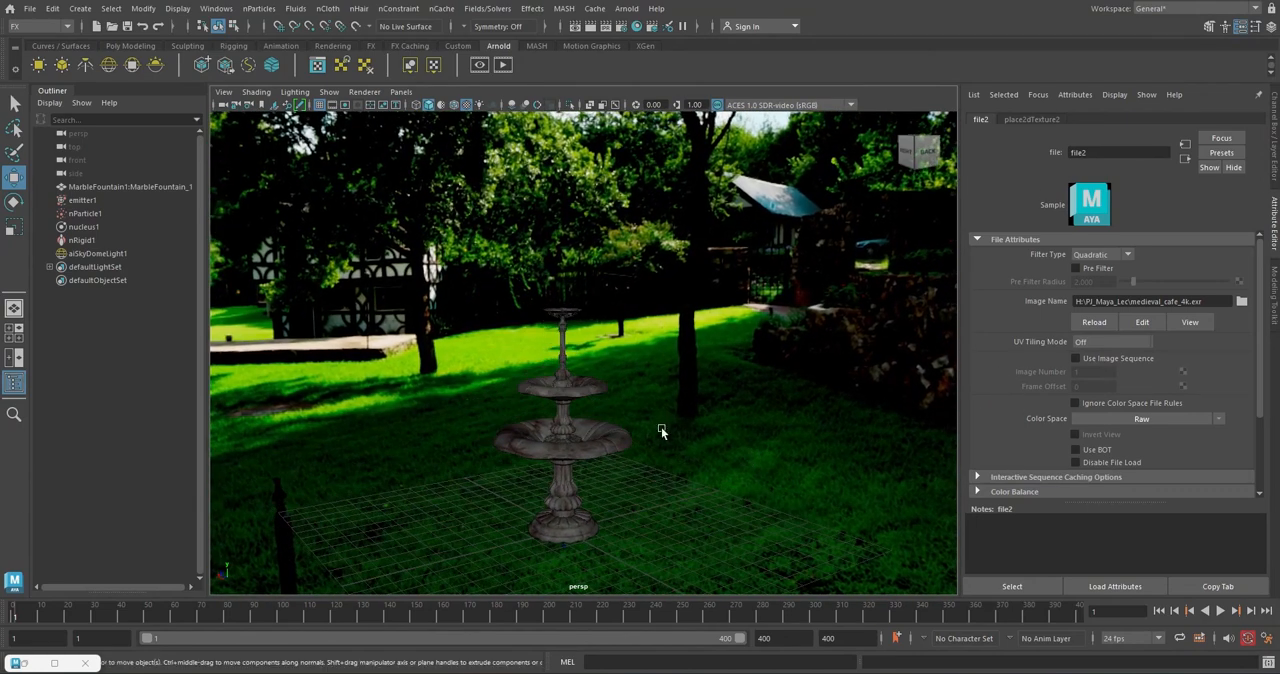
scroll(660, 427, down, 2)
alt+middle_drag(660, 427, 685, 512)
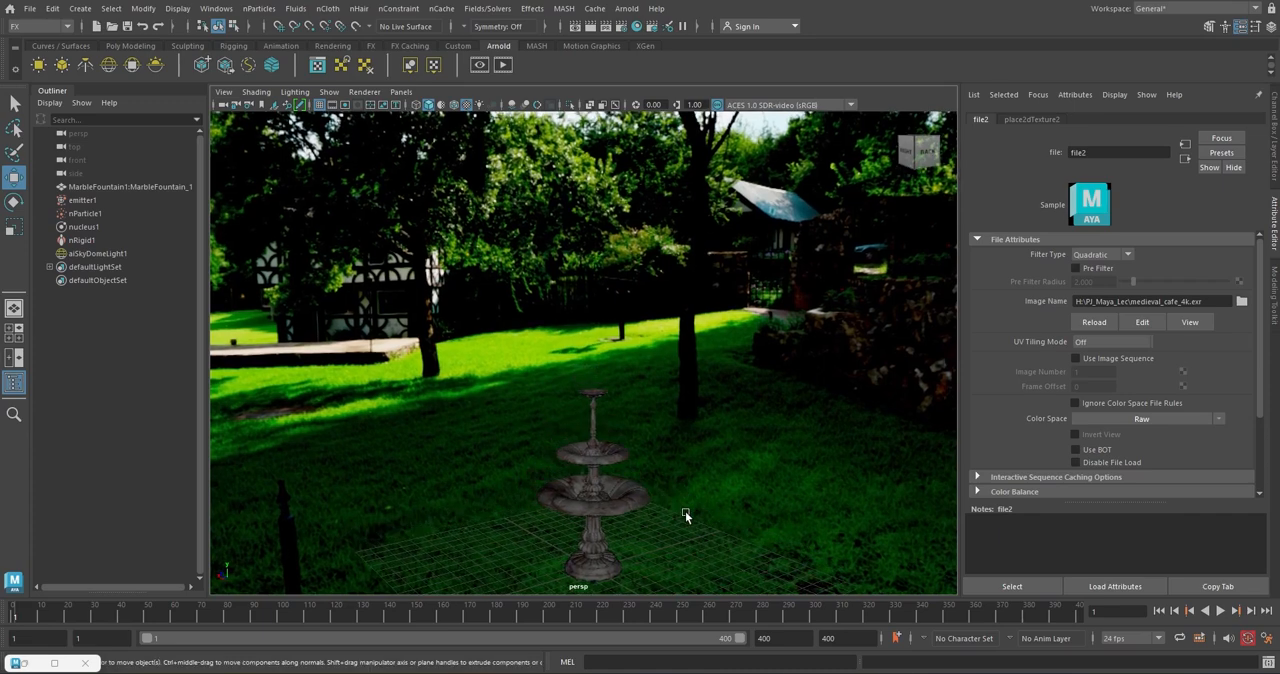
alt+drag(685, 512, 517, 87)
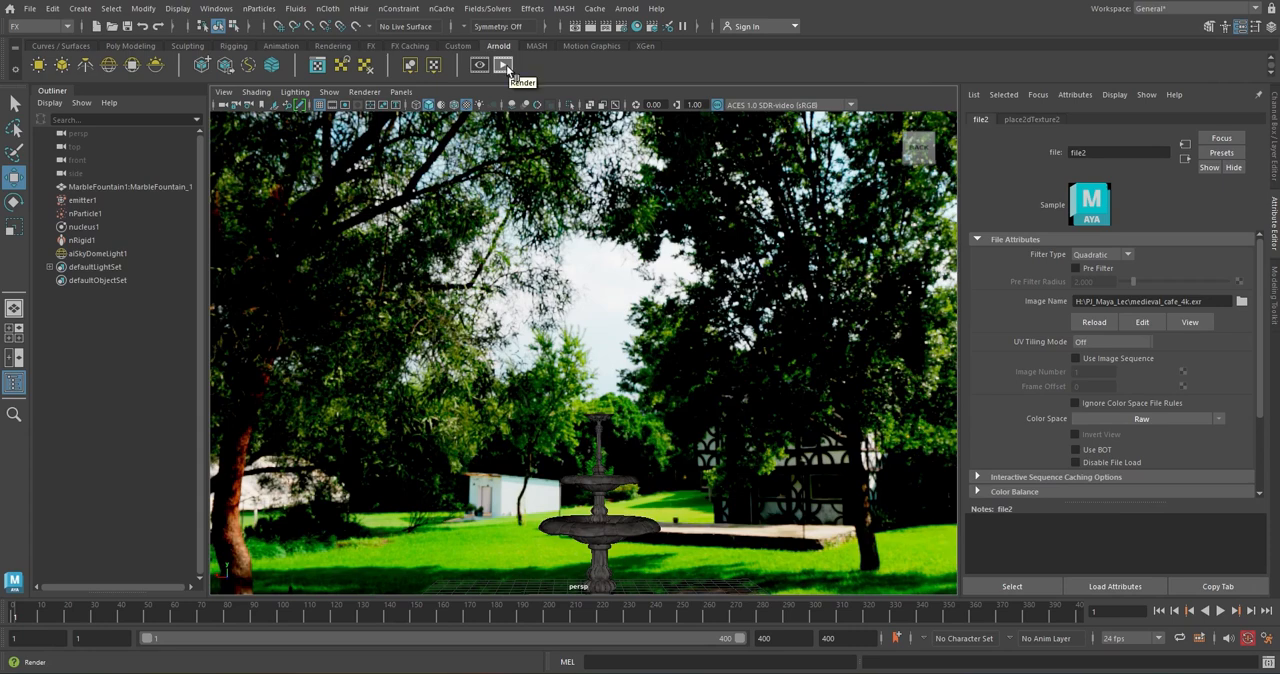
click(505, 66)
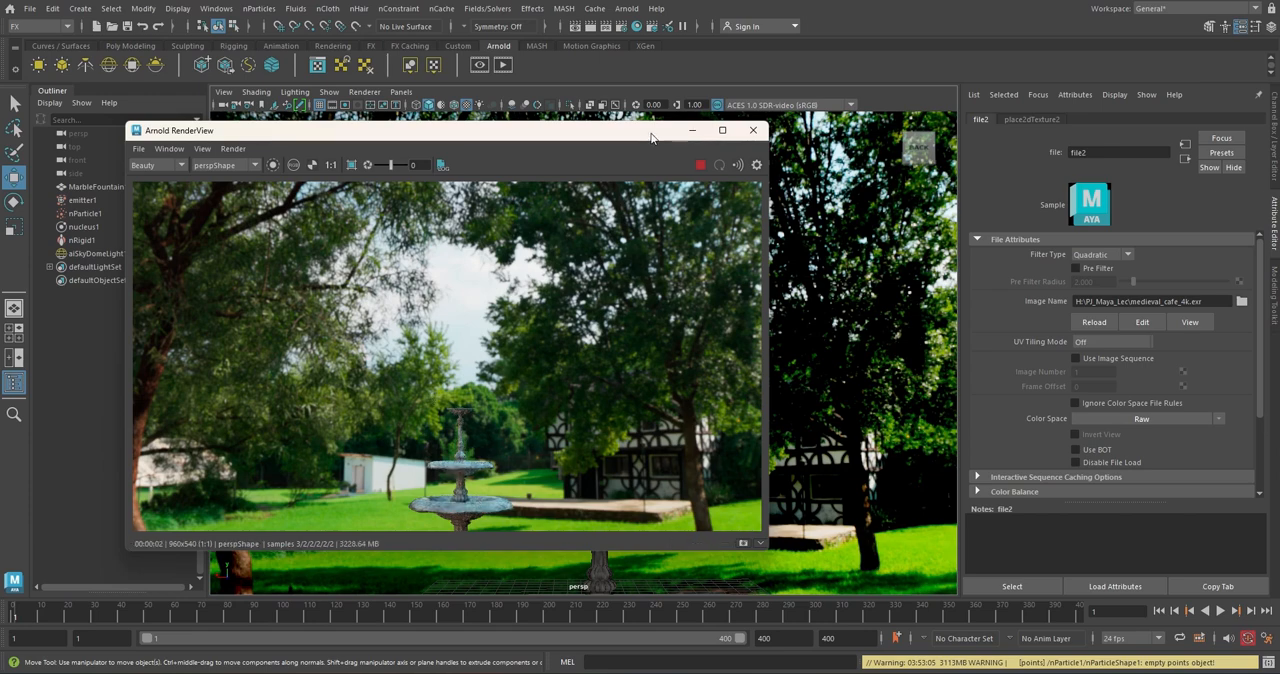
drag(650, 137, 421, 155)
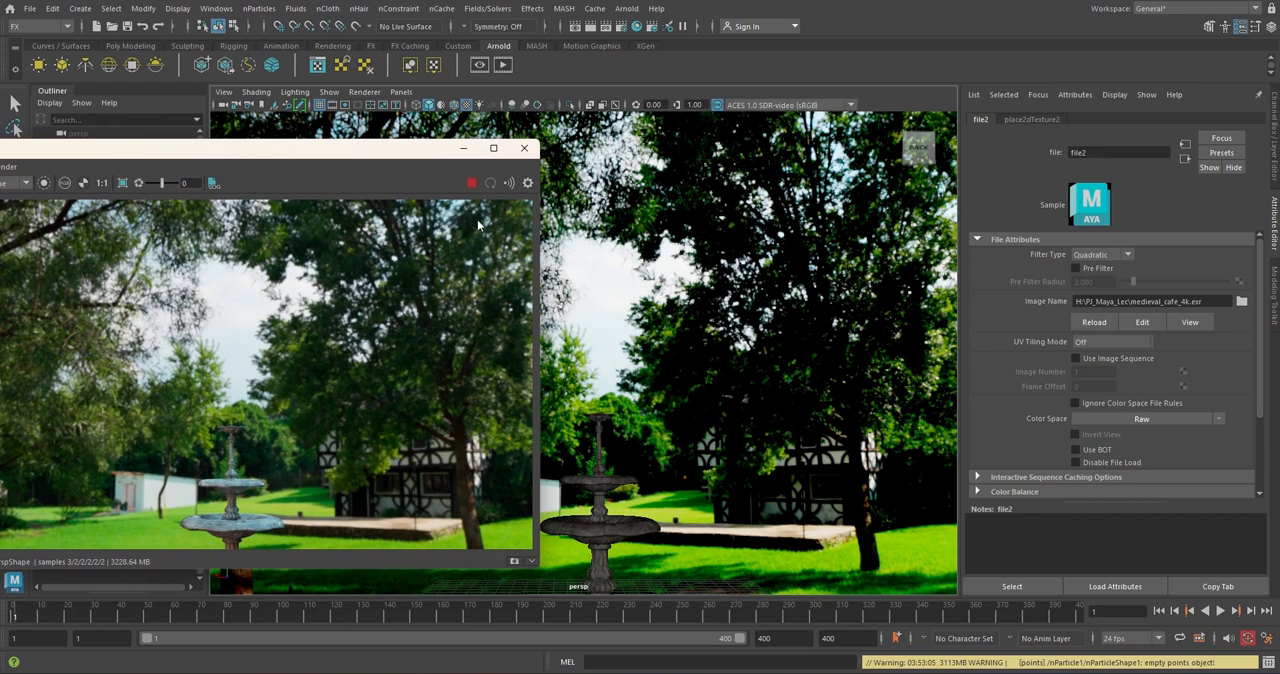
click(473, 188)
Play the simulation to frame 267 and restart the Arnold render to check the spray from another angle
click(1220, 610)
click(1220, 610)
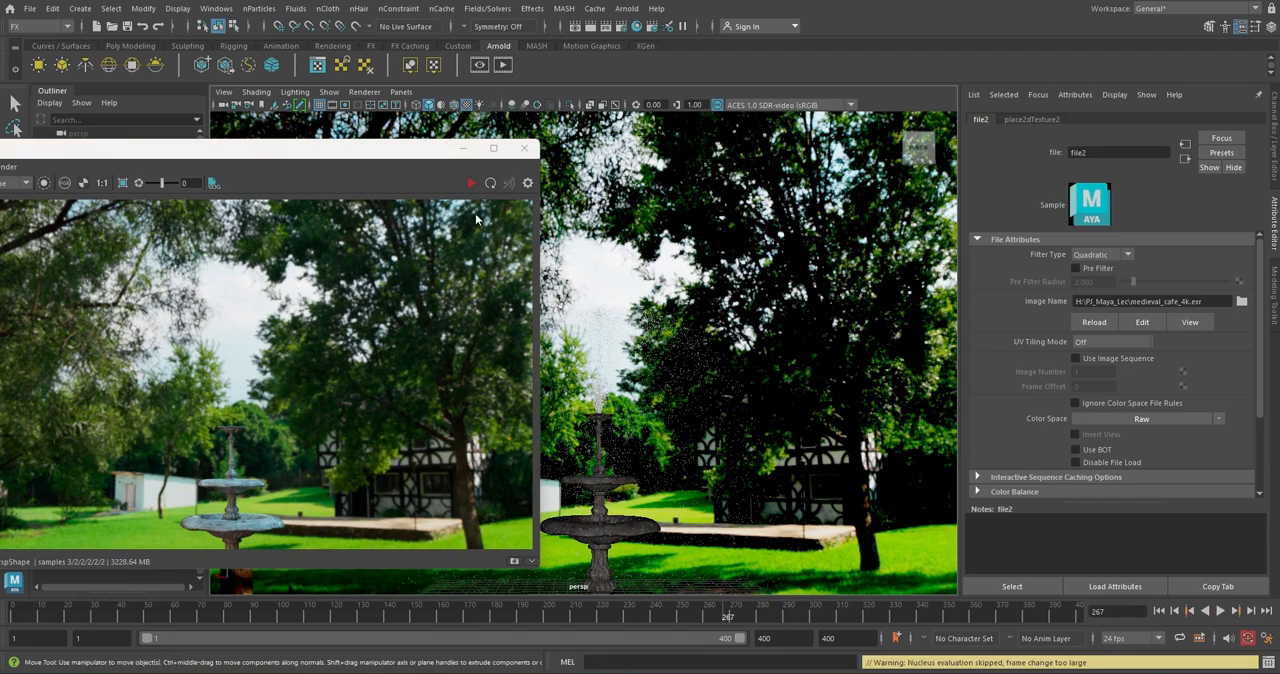
click(473, 187)
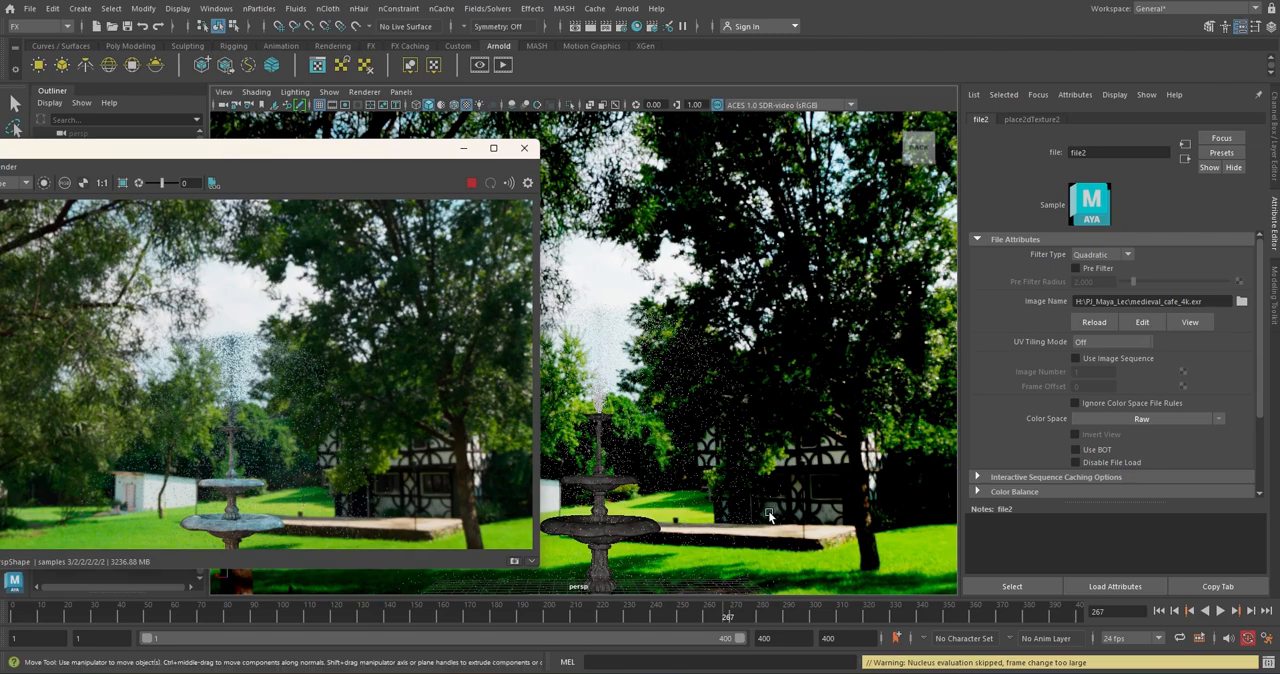
alt+drag(769, 516, 818, 516)
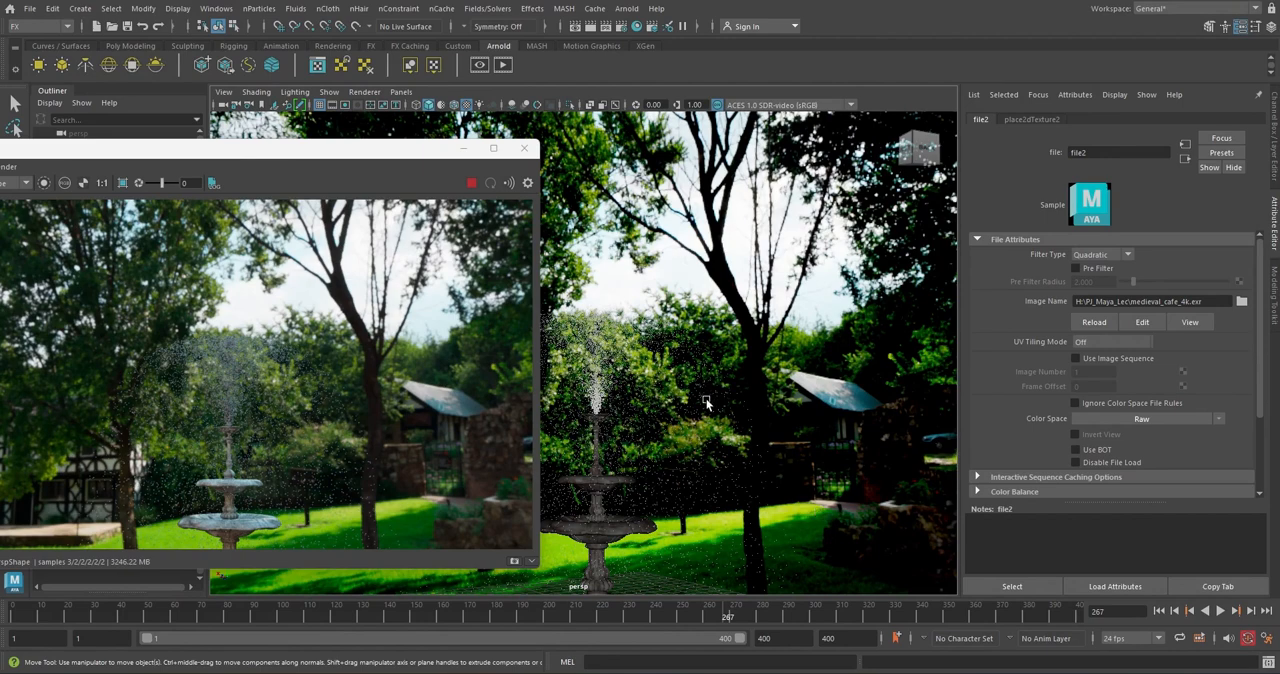
Set the Rate (Particles/Sec) of emitter1 to 7000
click(599, 349)
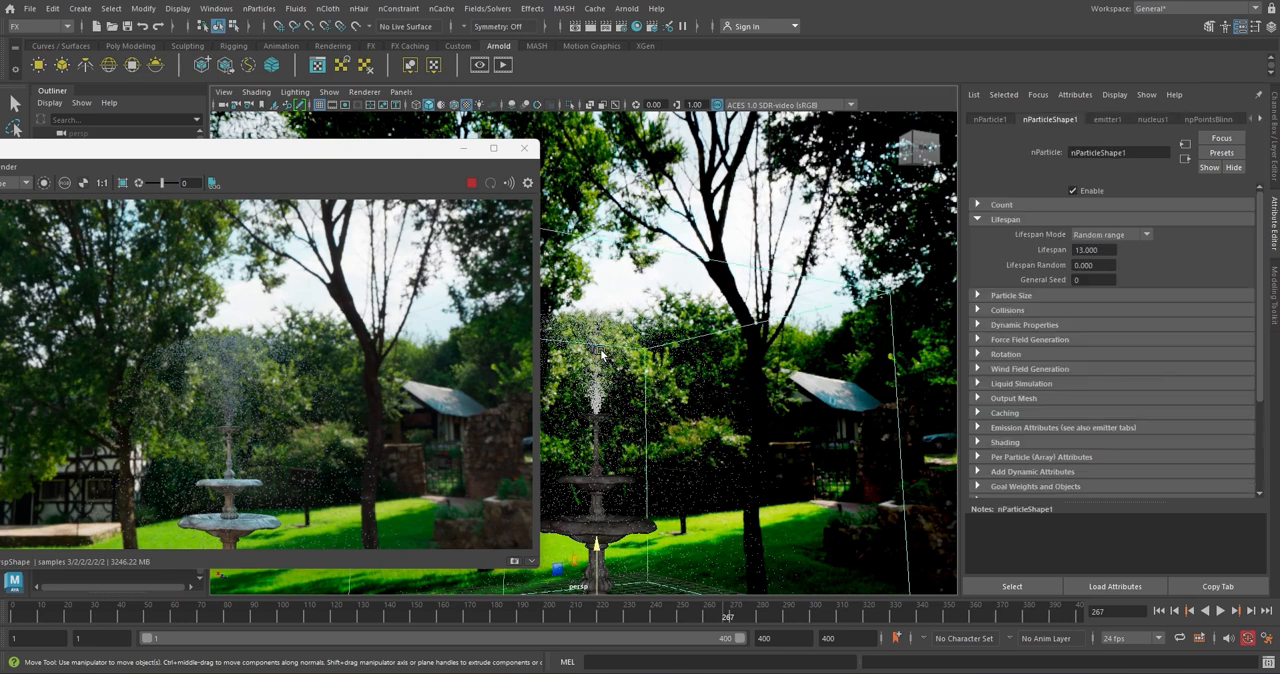
click(1112, 118)
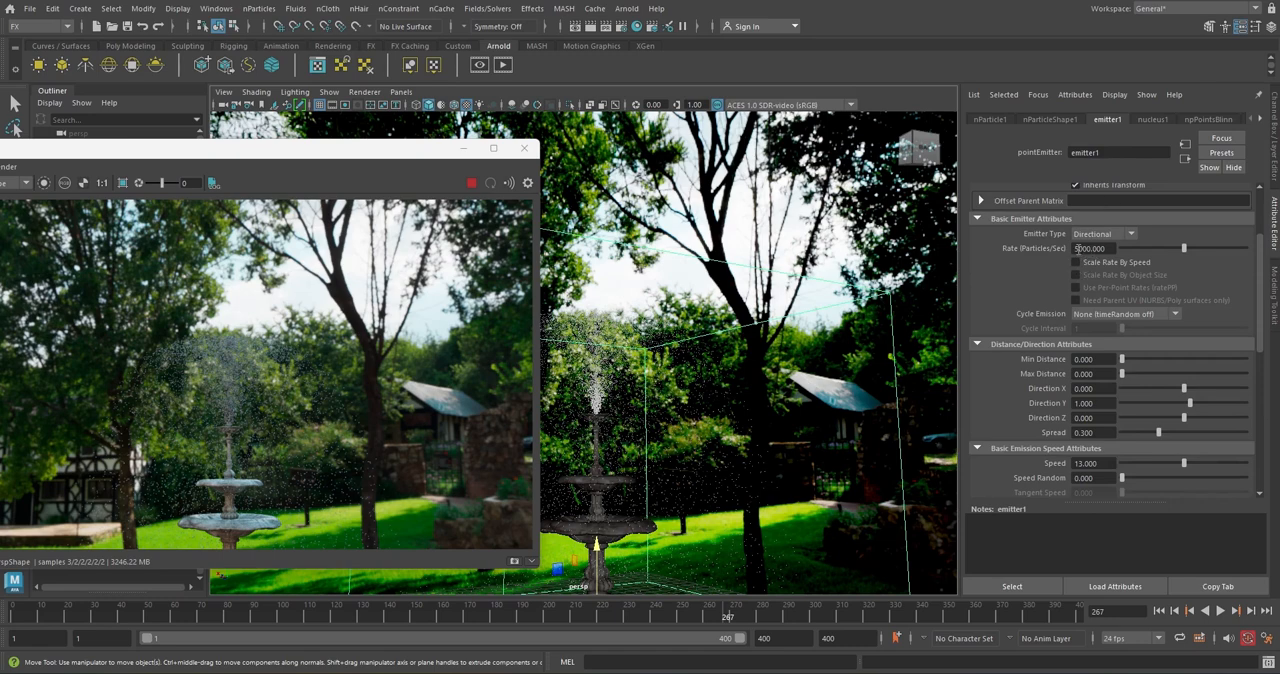
click(1077, 248)
key(Return)
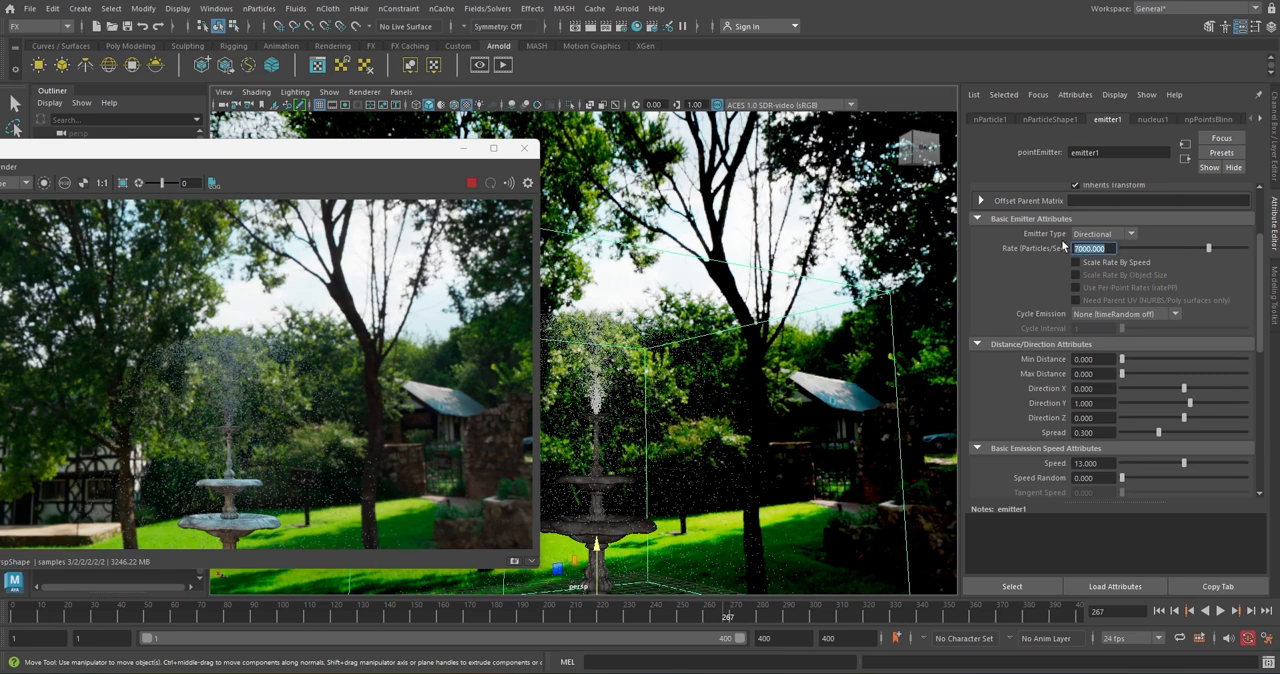
Set the Particle Size Radius of nParticleShape1 to 0.07
click(1050, 119)
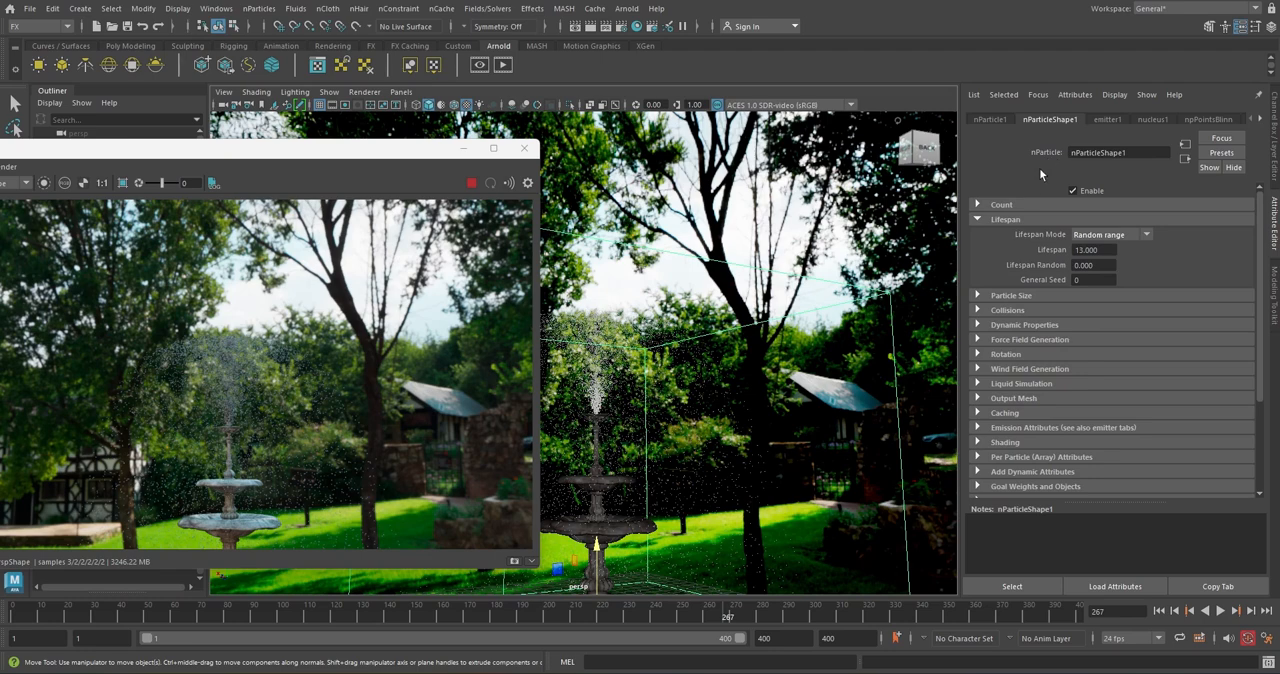
click(1011, 296)
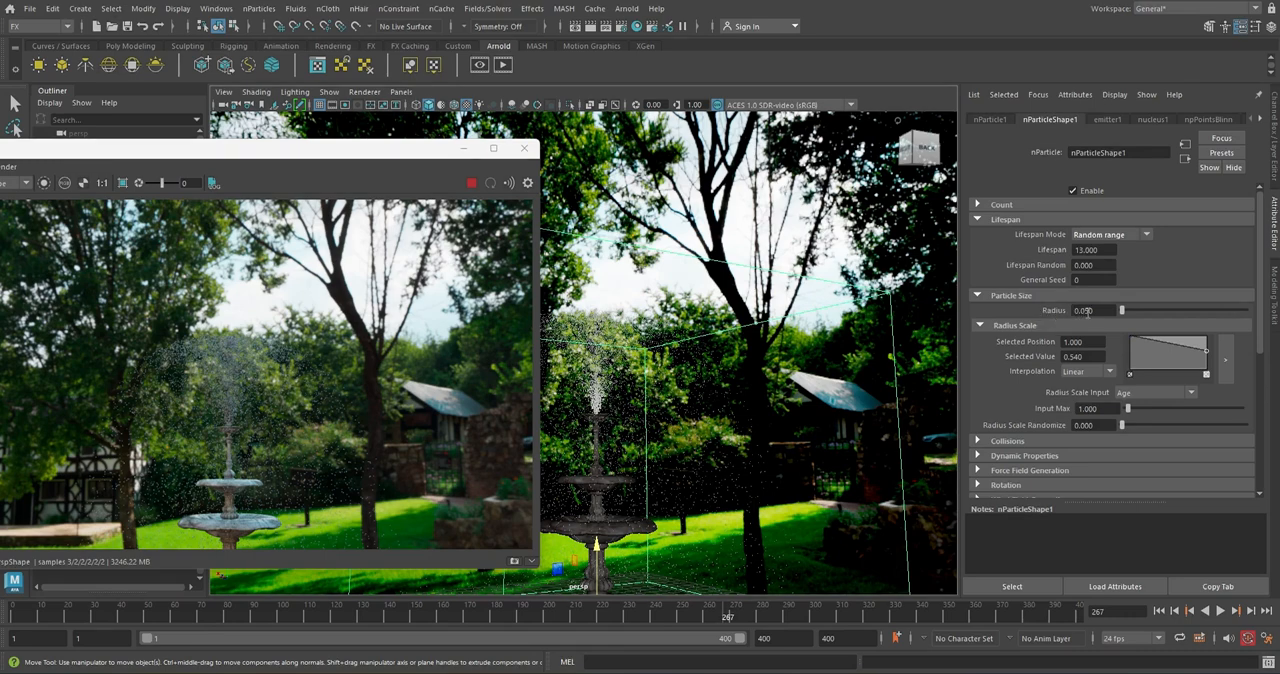
drag(1086, 312, 1100, 312)
text(7)
key(Return)
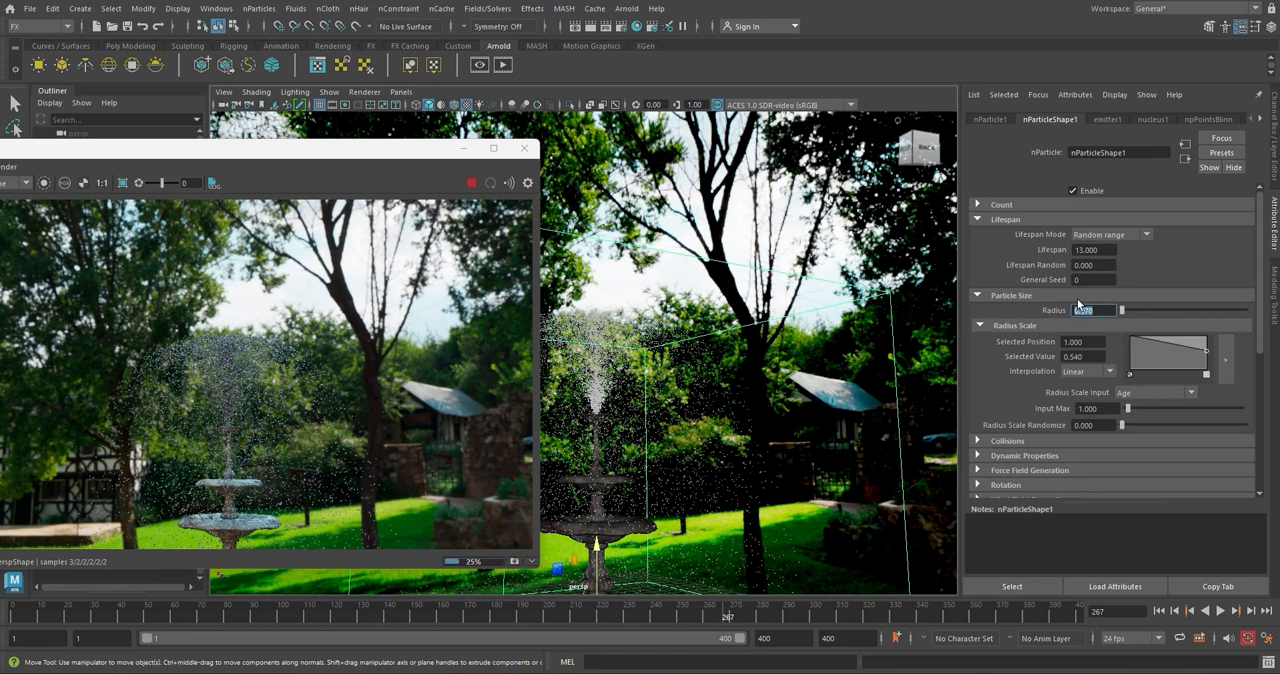
Raise the end point of nParticleShape1's Radius Scale ramp to about 0.66 and that of its Opacity Scale ramp to 0.5
drag(1208, 362, 1208, 349)
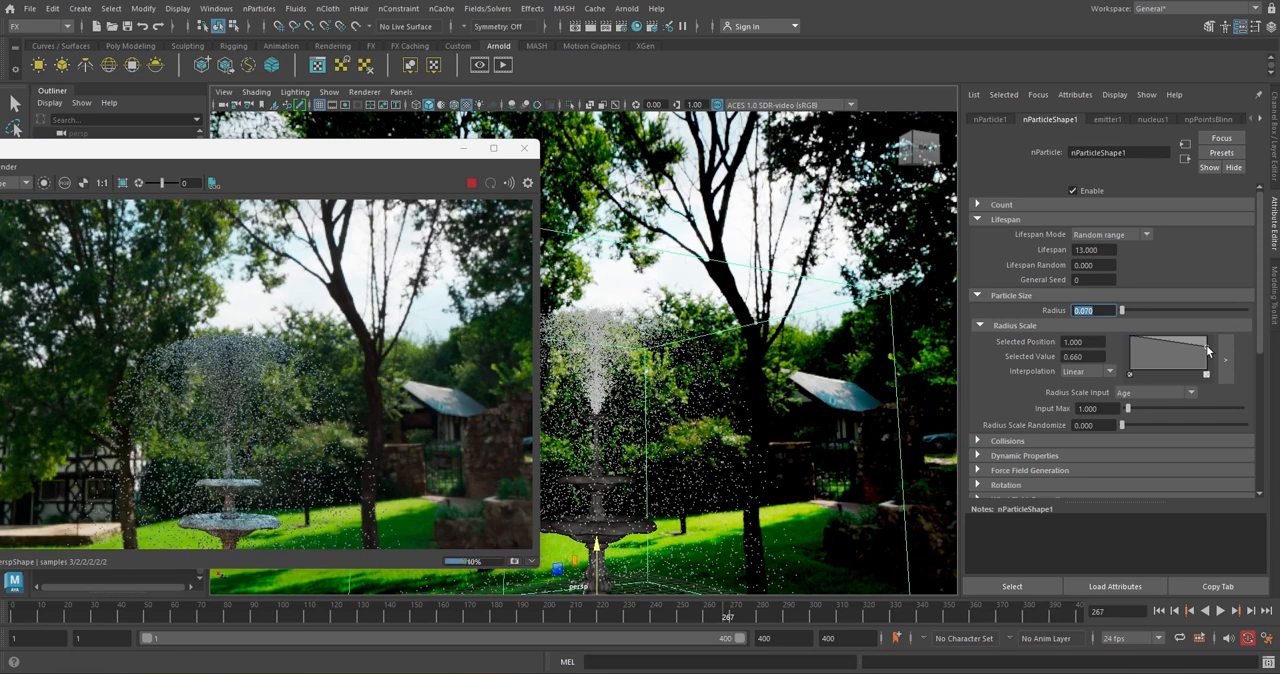
drag(1208, 349, 1208, 348)
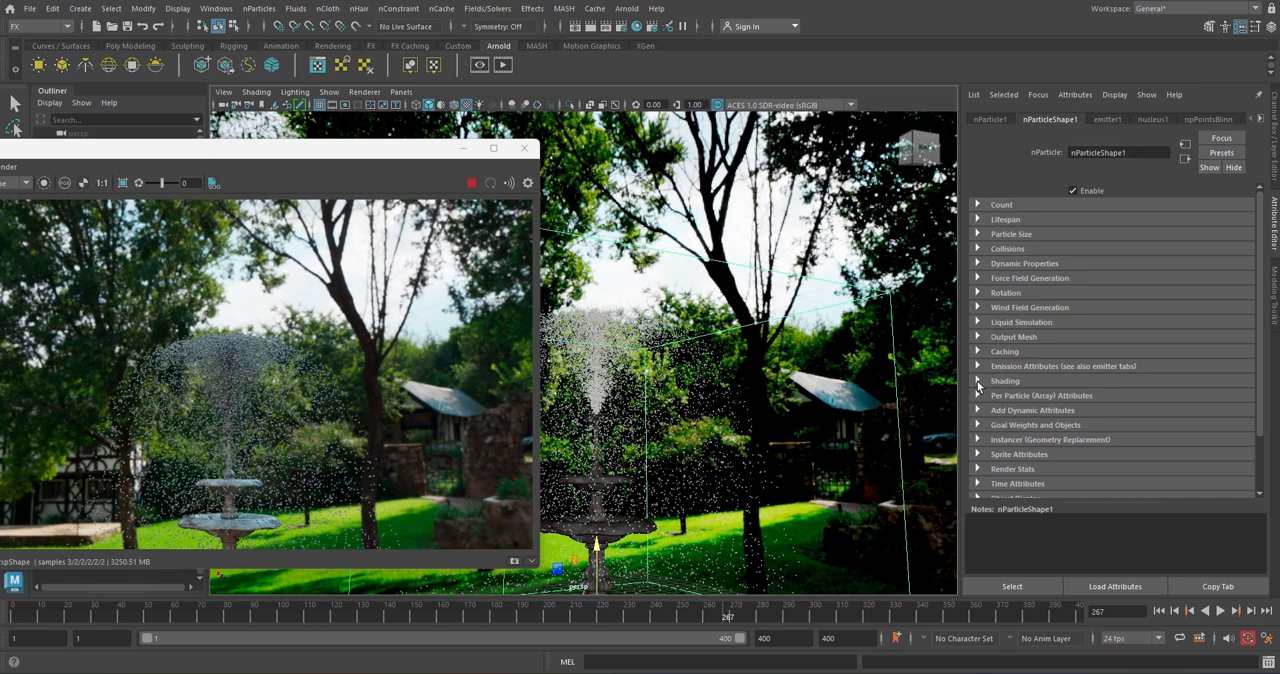
click(978, 381)
drag(1266, 296, 1266, 347)
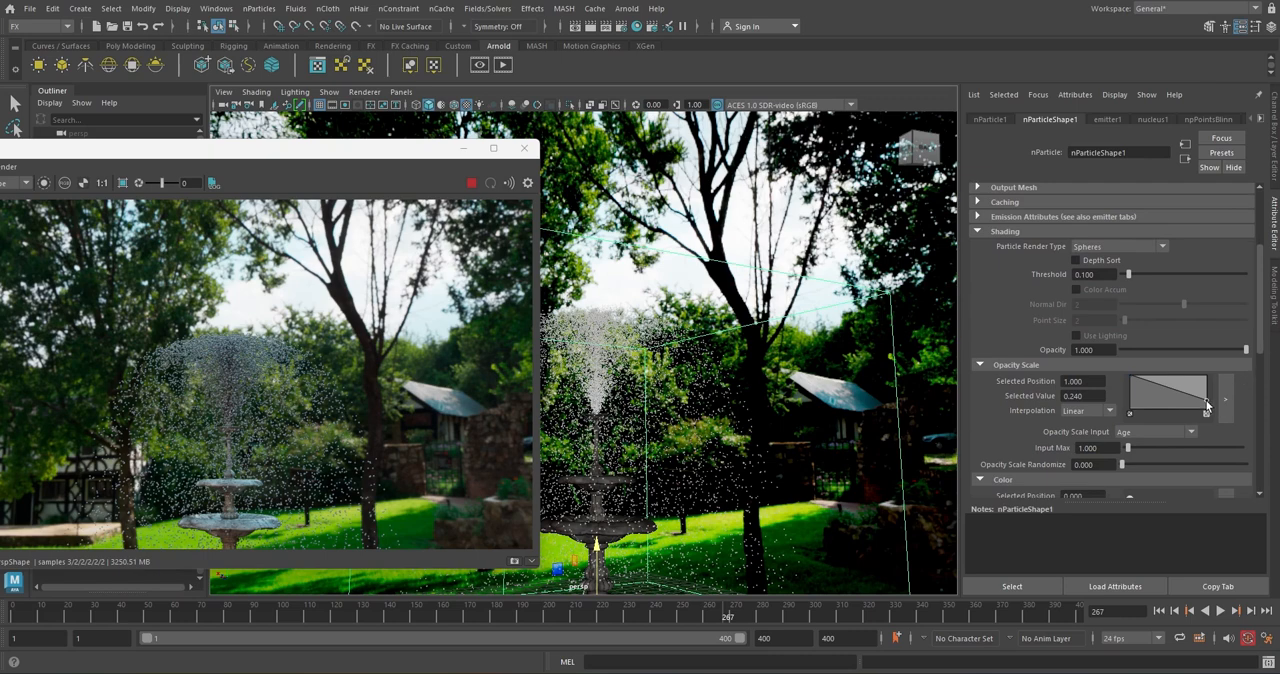
drag(1206, 404, 1206, 391)
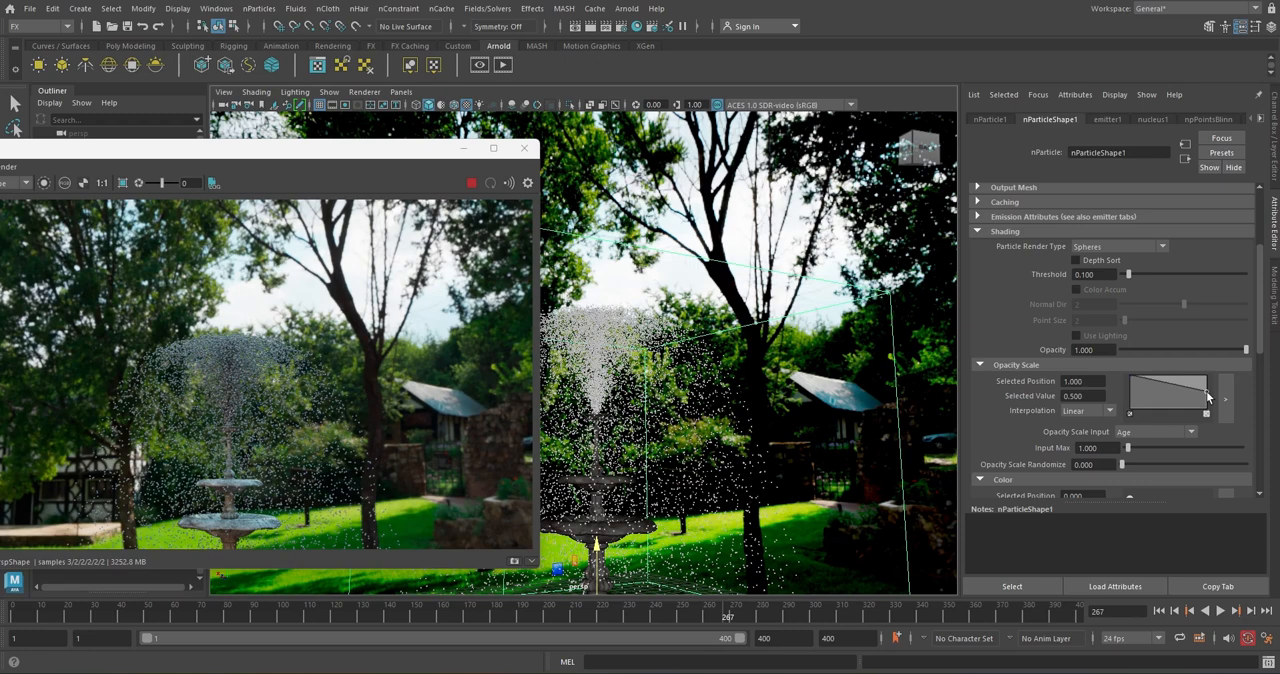
Set the Intensity of the aiSkyDomeLight1 sky dome to 0.6 and its Exposure to 0.5
click(906, 251)
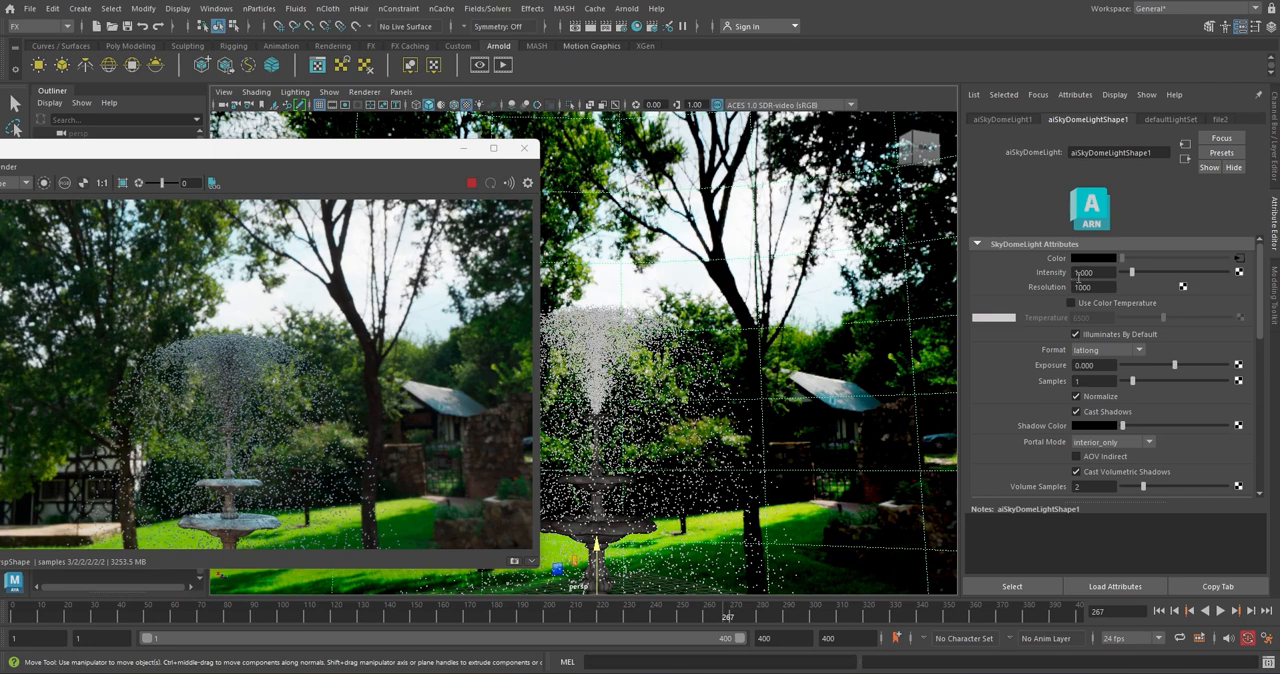
click(1095, 272)
drag(1094, 273, 1066, 272)
text(.6)
key(Return)
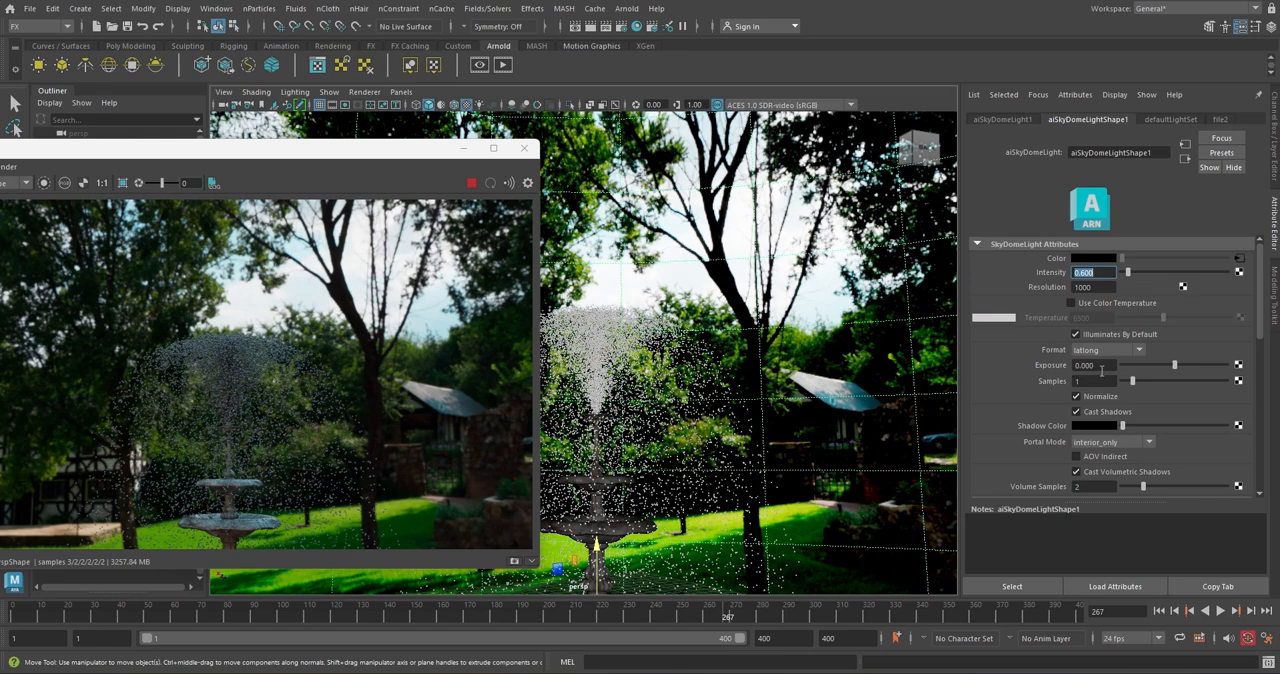
drag(1084, 365, 1106, 364)
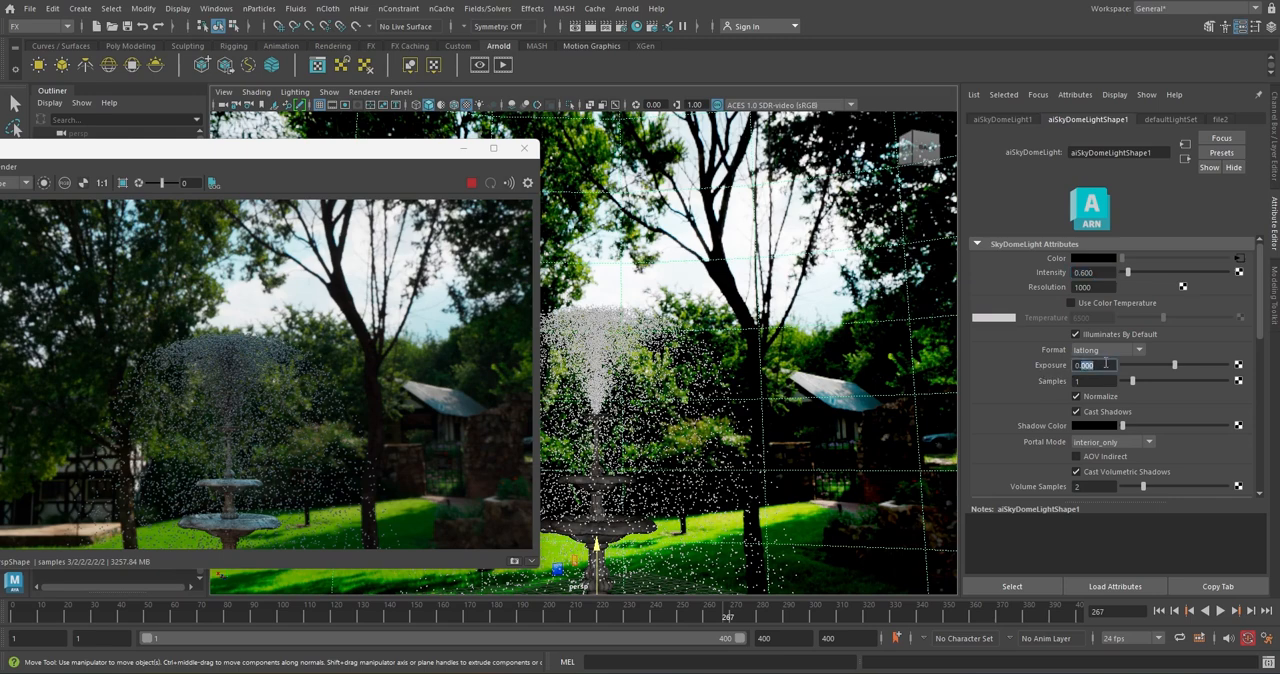
text(0.5)
key(Return)
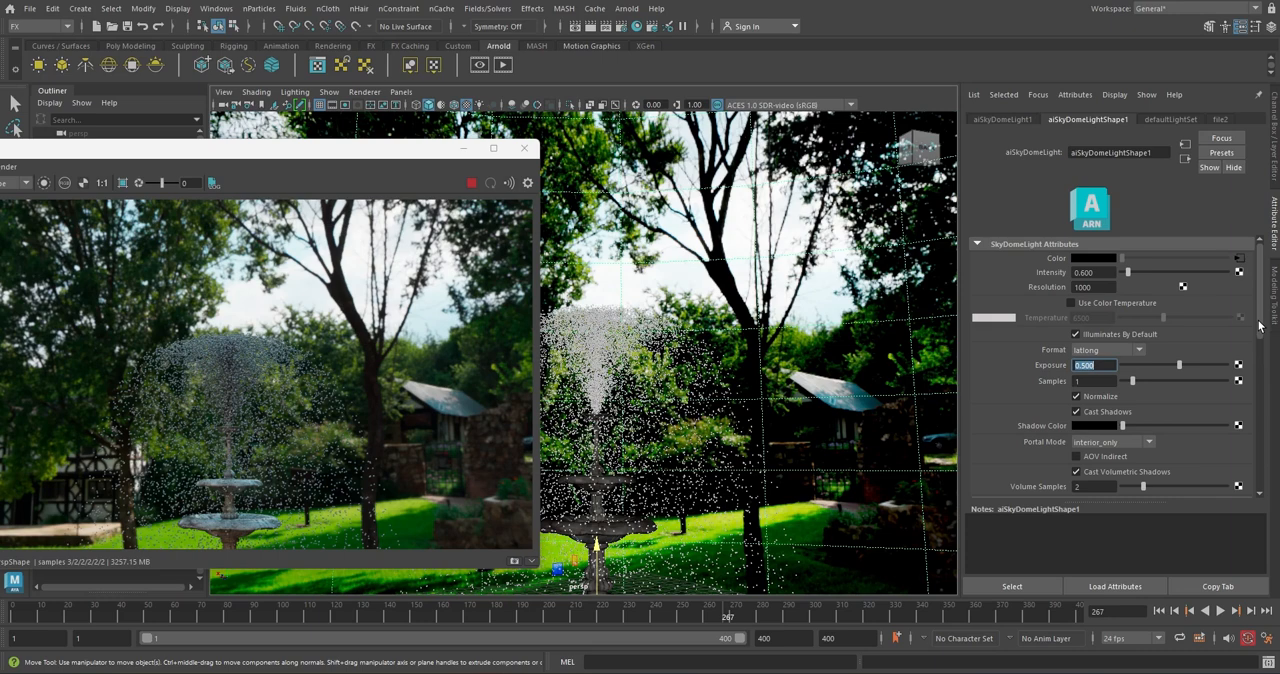
Set the sky dome light's Camera visibility to 0
drag(1261, 325, 1261, 386)
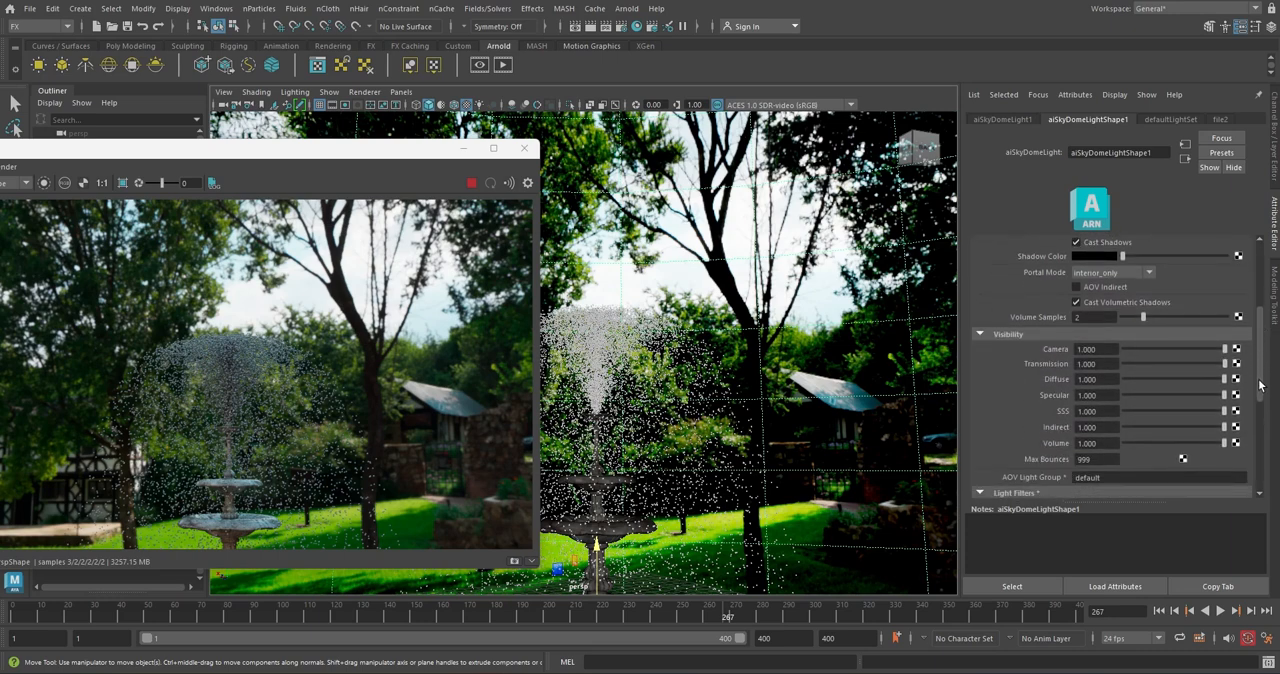
click(1100, 350)
text(0)
key(Return)
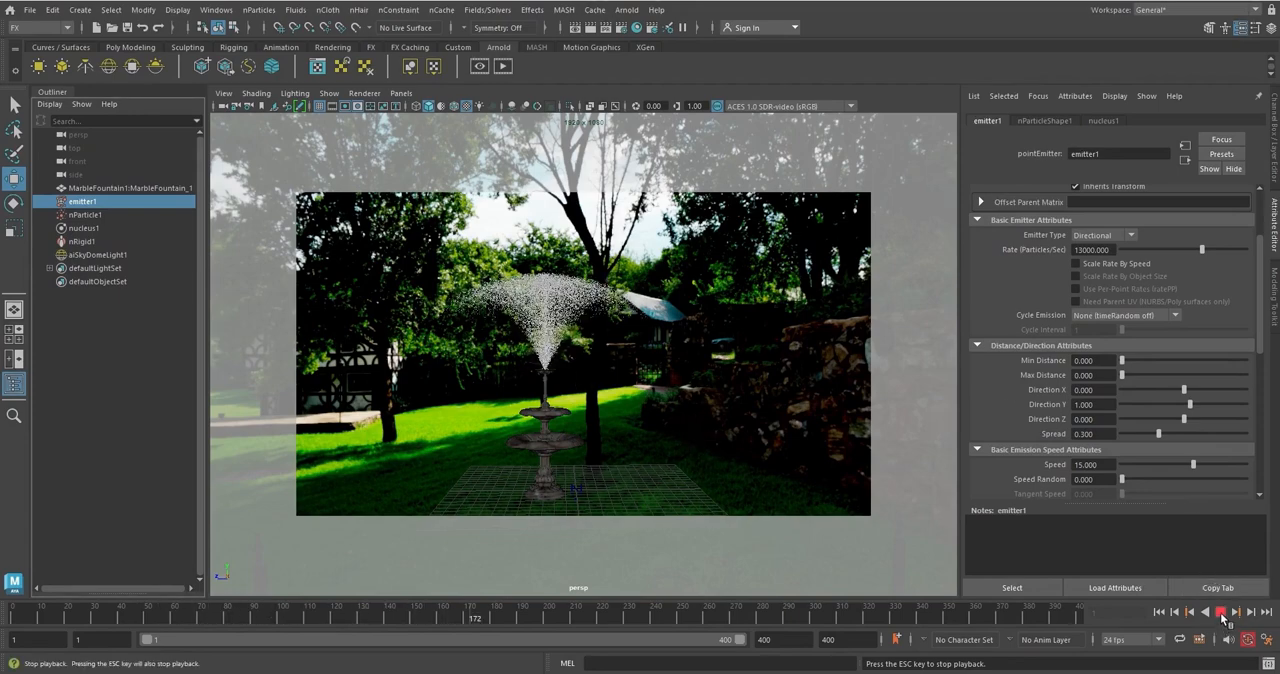
Stop the simulation playback and set the Frame/Animation ext of the render output to name_#.ext
click(1221, 613)
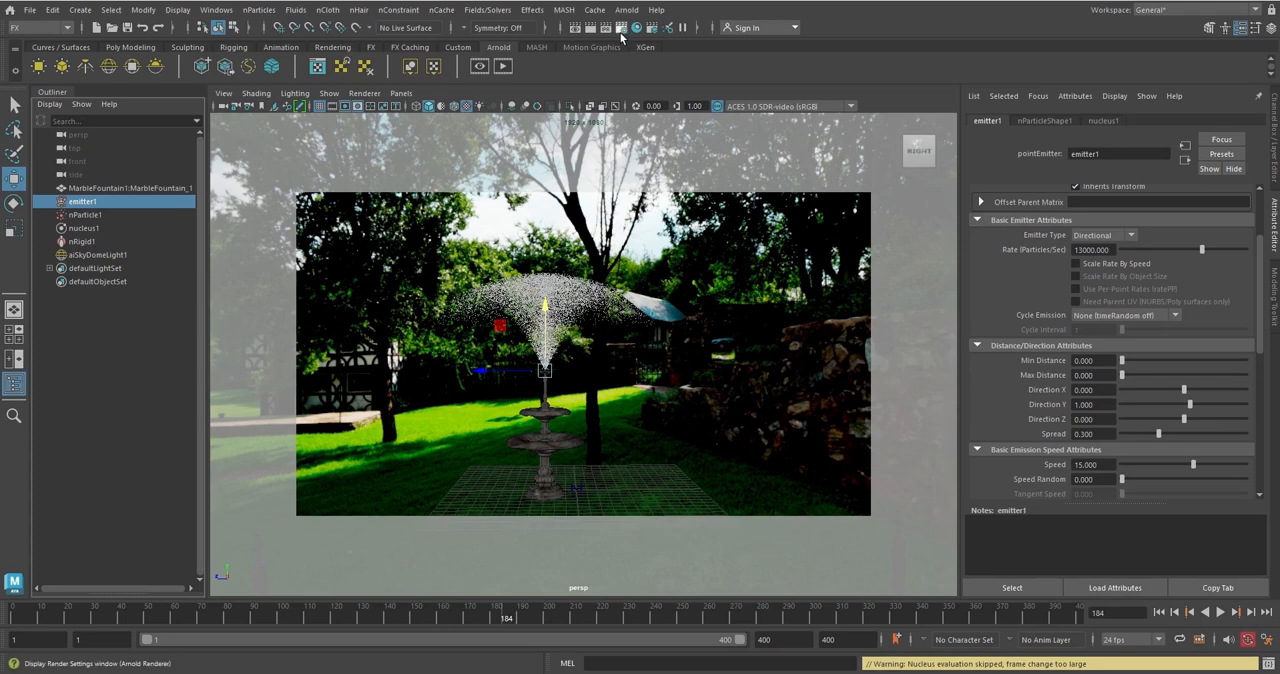
click(621, 33)
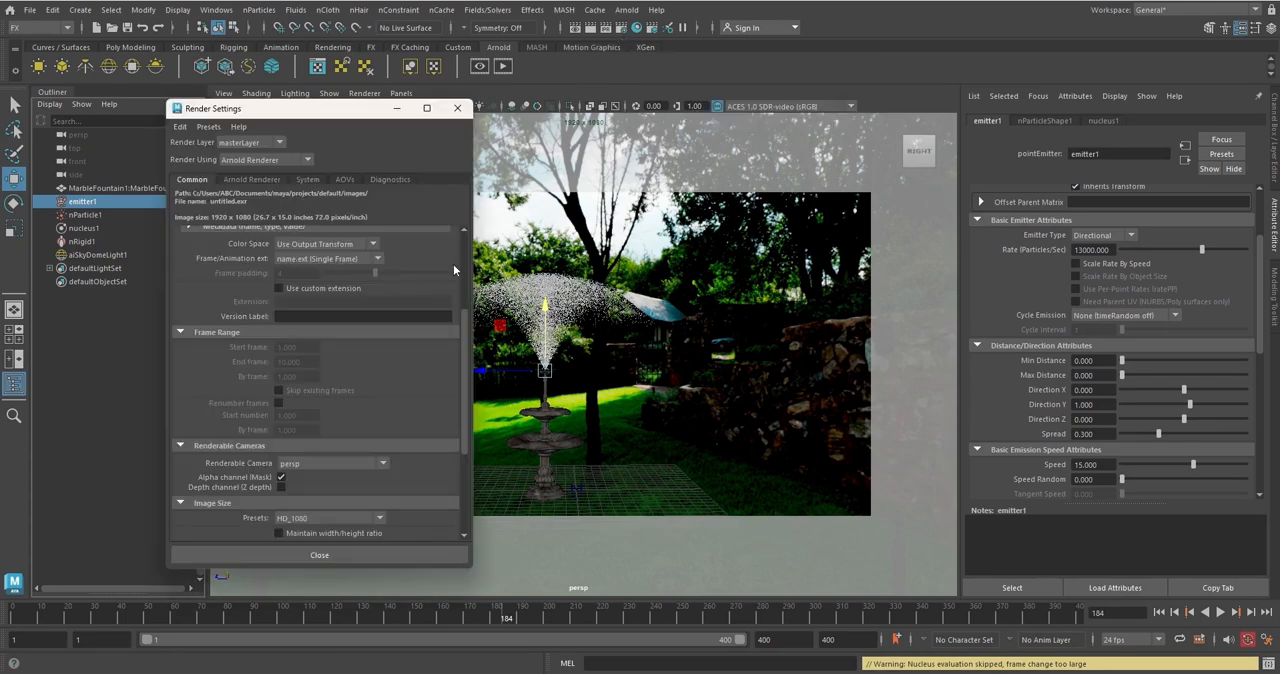
scroll(466, 317, up, 1)
drag(465, 312, 458, 243)
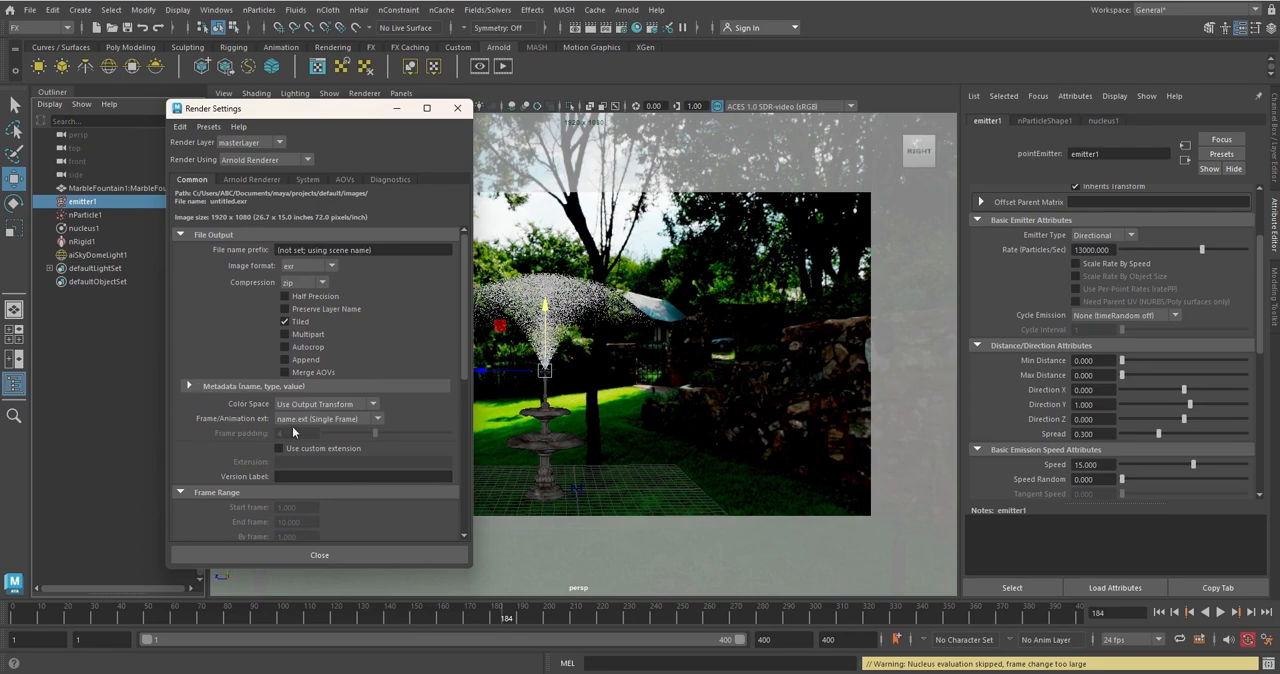
click(379, 420)
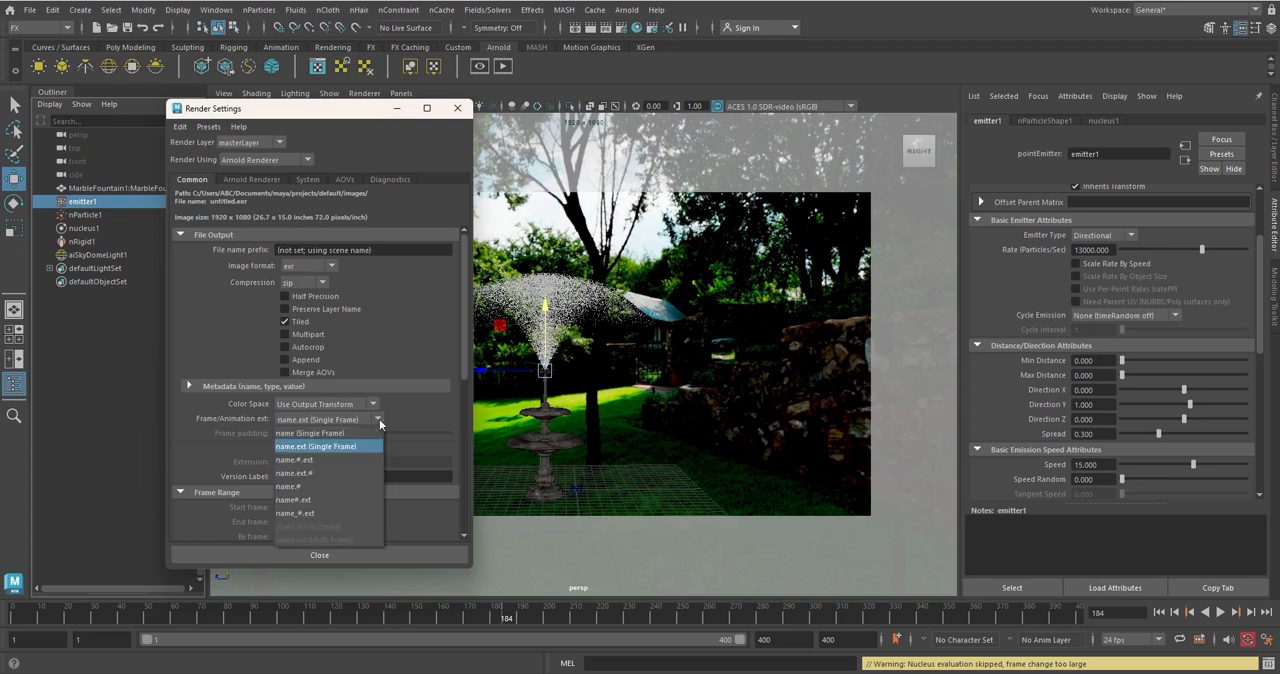
click(326, 513)
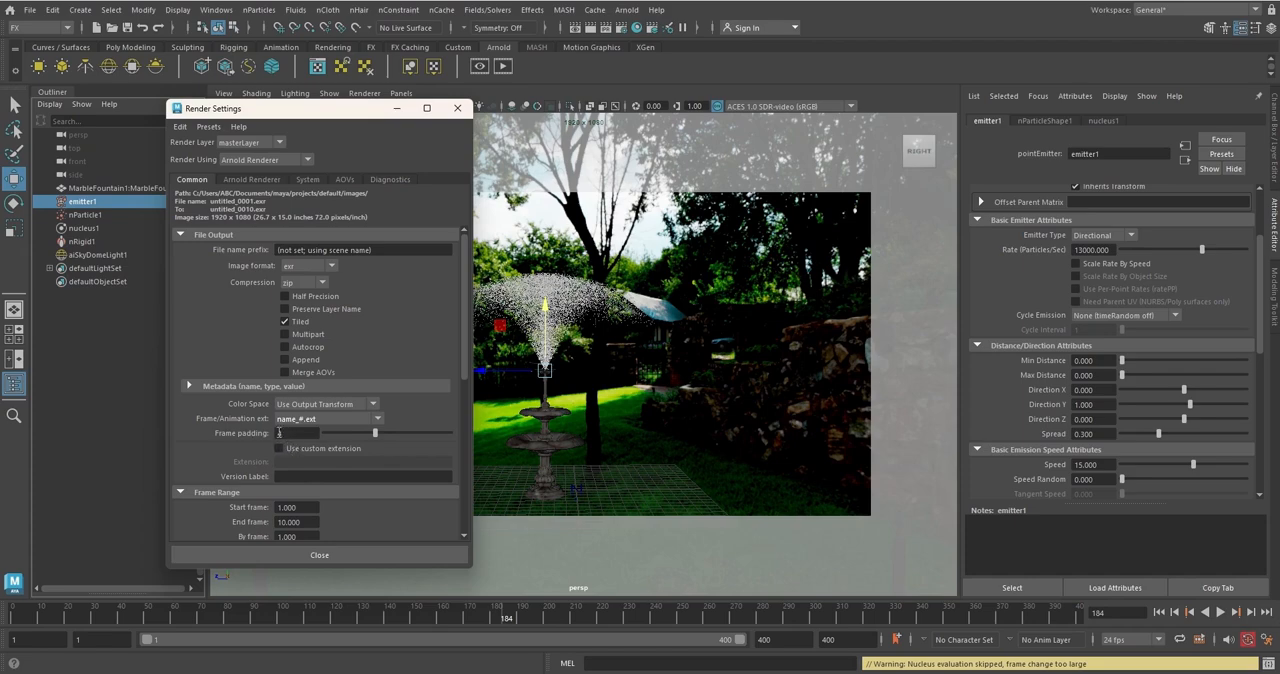
Set the render output's Frame padding to 3 and its image format to png
click(287, 433)
double_click(287, 433)
text(3)
key(Return)
click(332, 265)
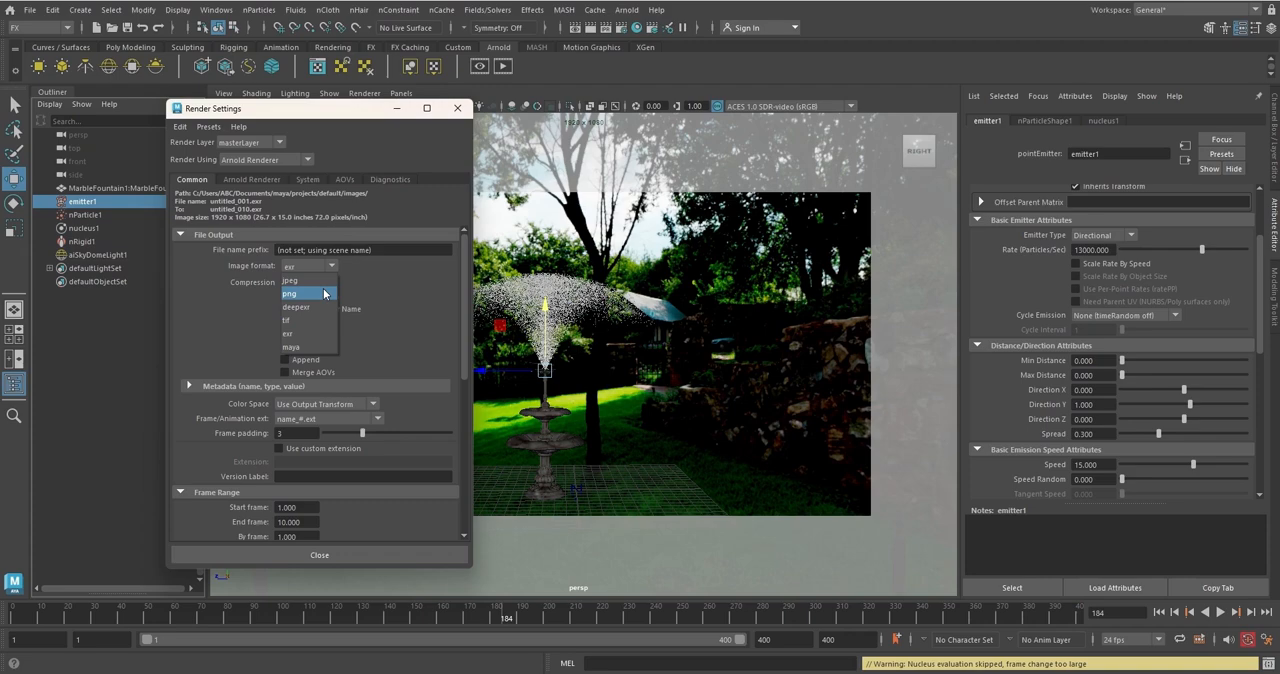
click(323, 293)
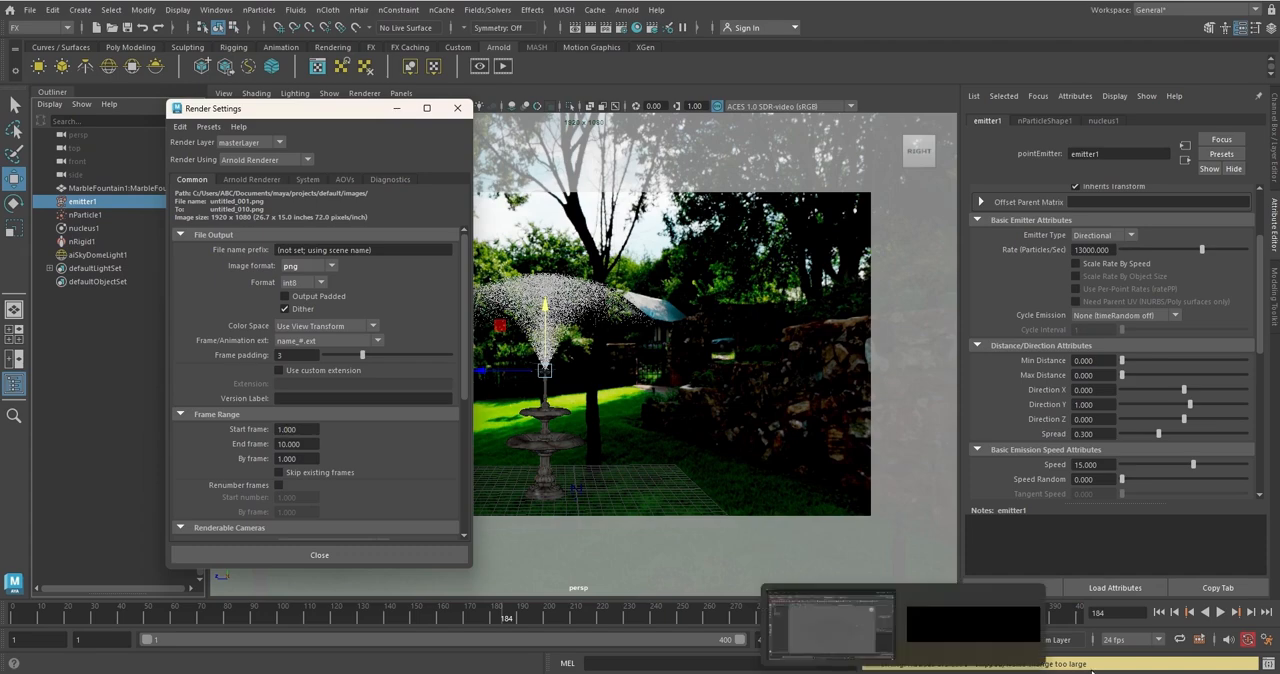
Play the simulation to frame 324 and set the render's End frame to 310
click(1220, 612)
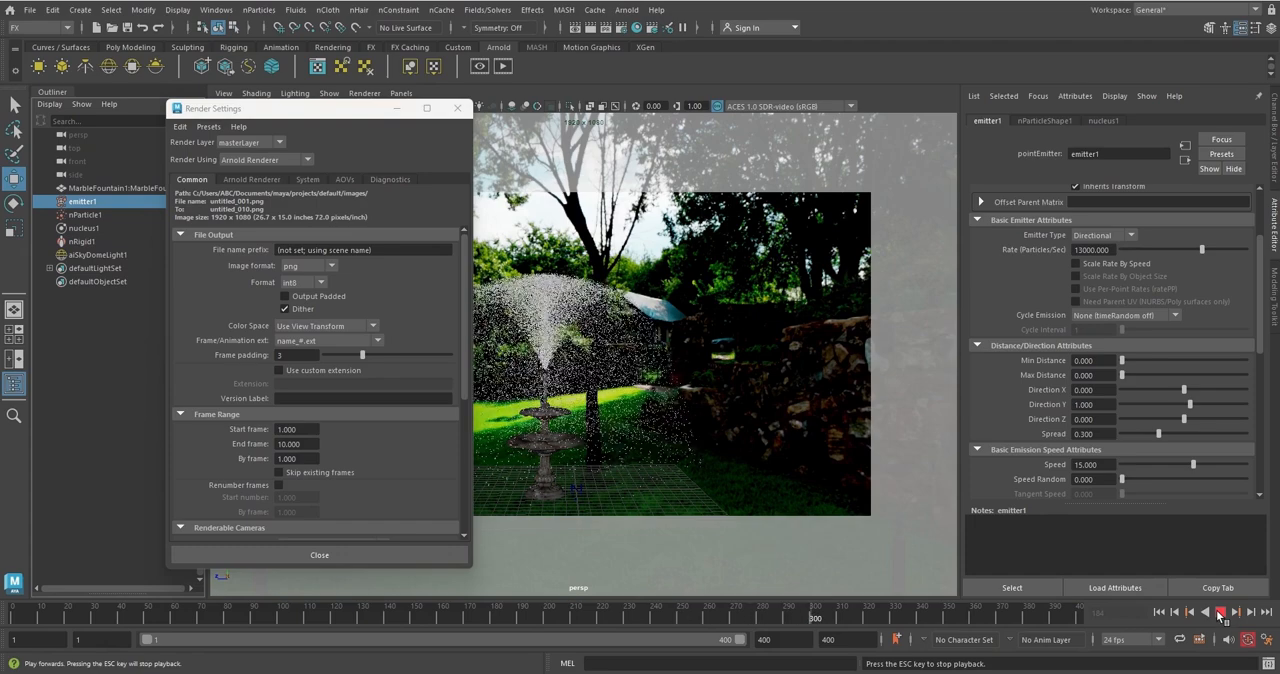
click(1220, 612)
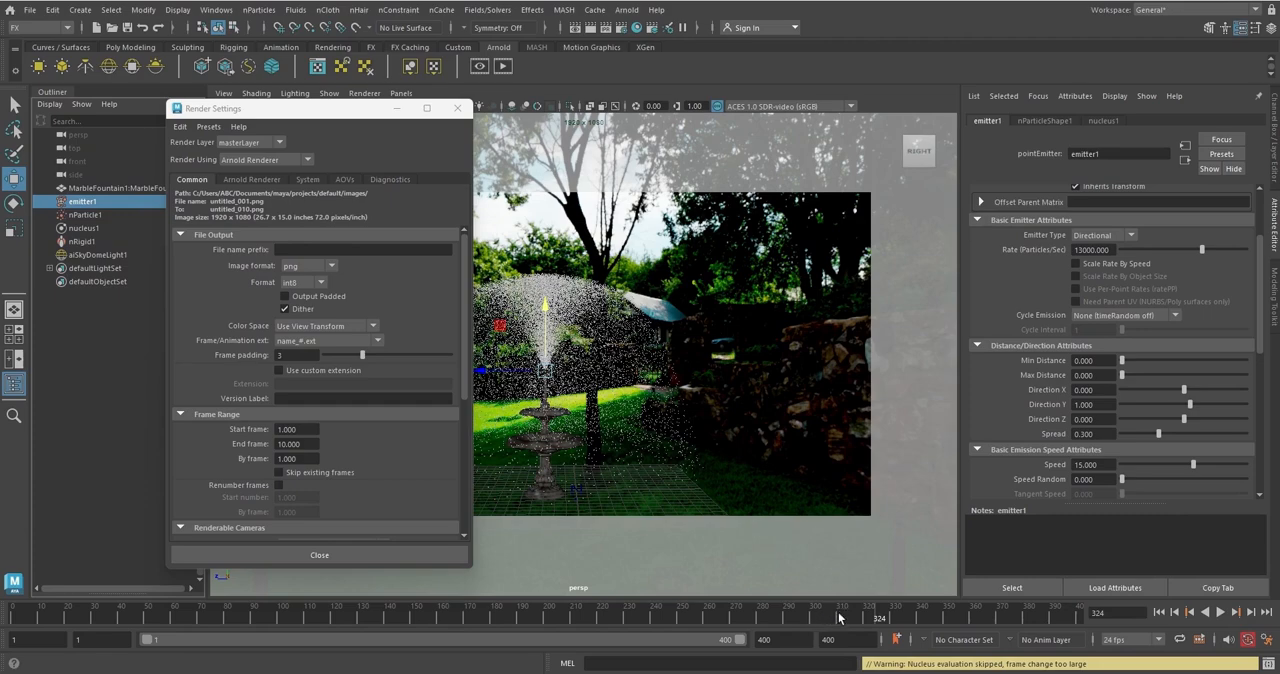
double_click(305, 447)
text(310)
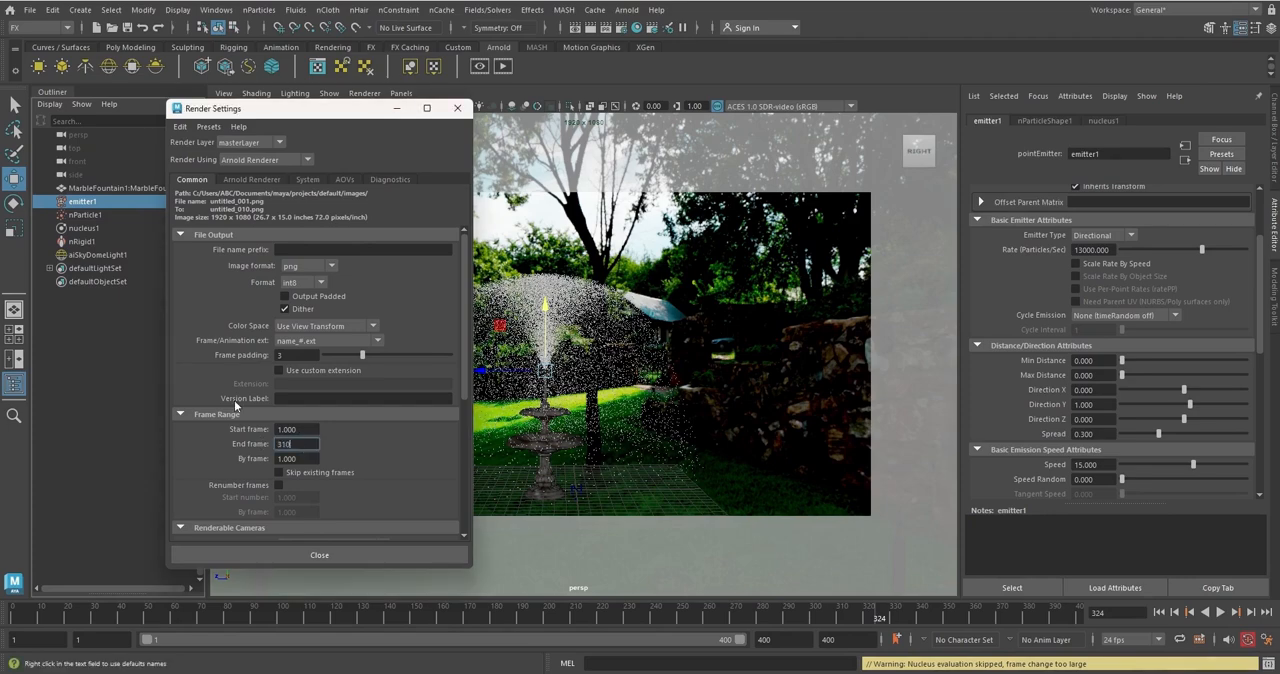
key(Return)
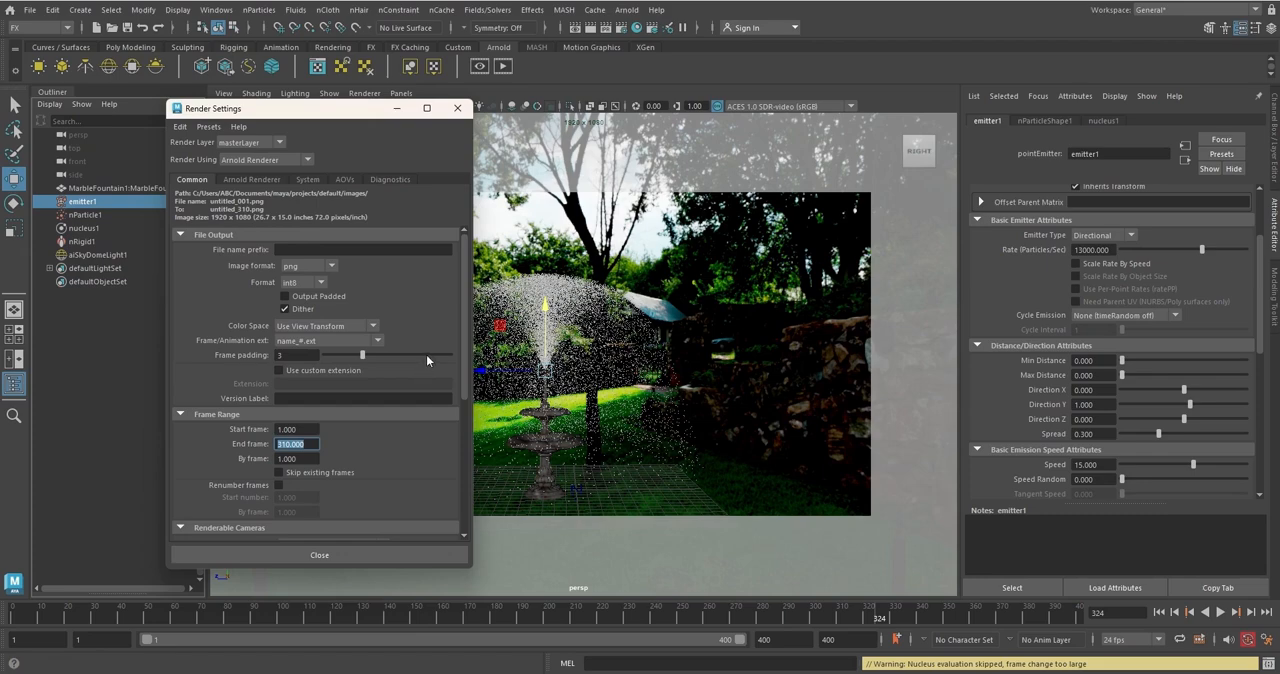
Choose the HD_1080 image size preset for the render and close the Render Settings
drag(464, 297, 465, 417)
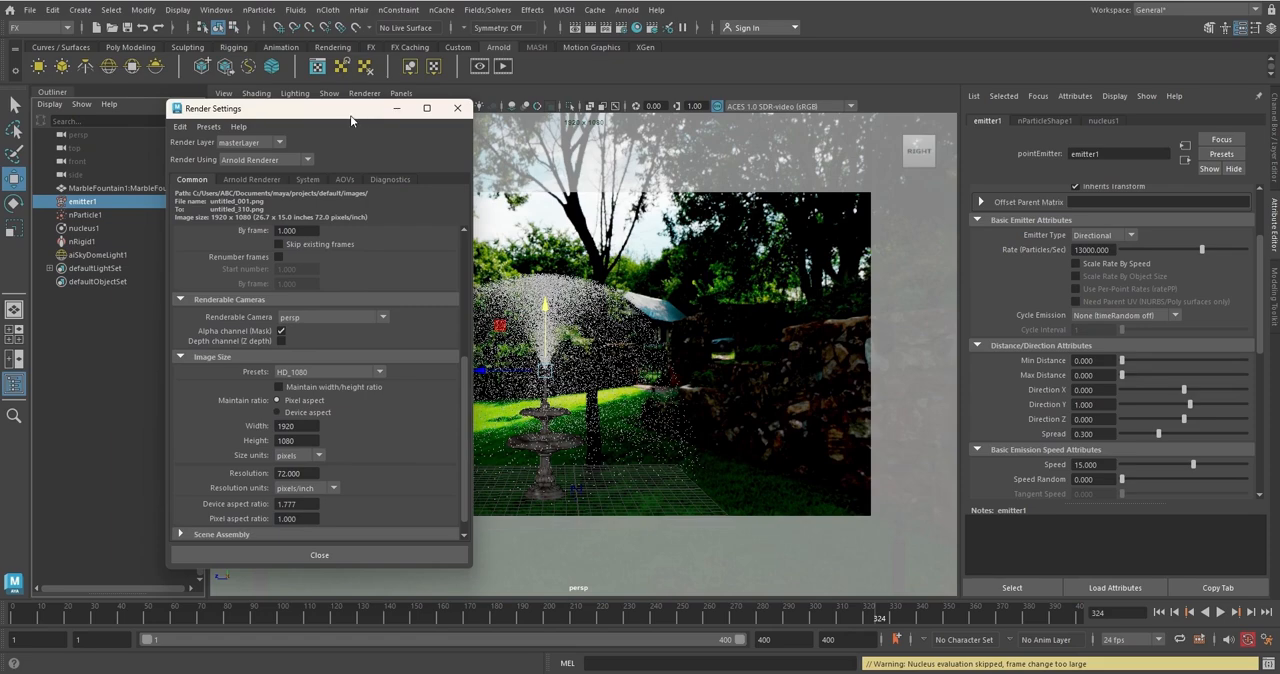
drag(350, 115, 467, 206)
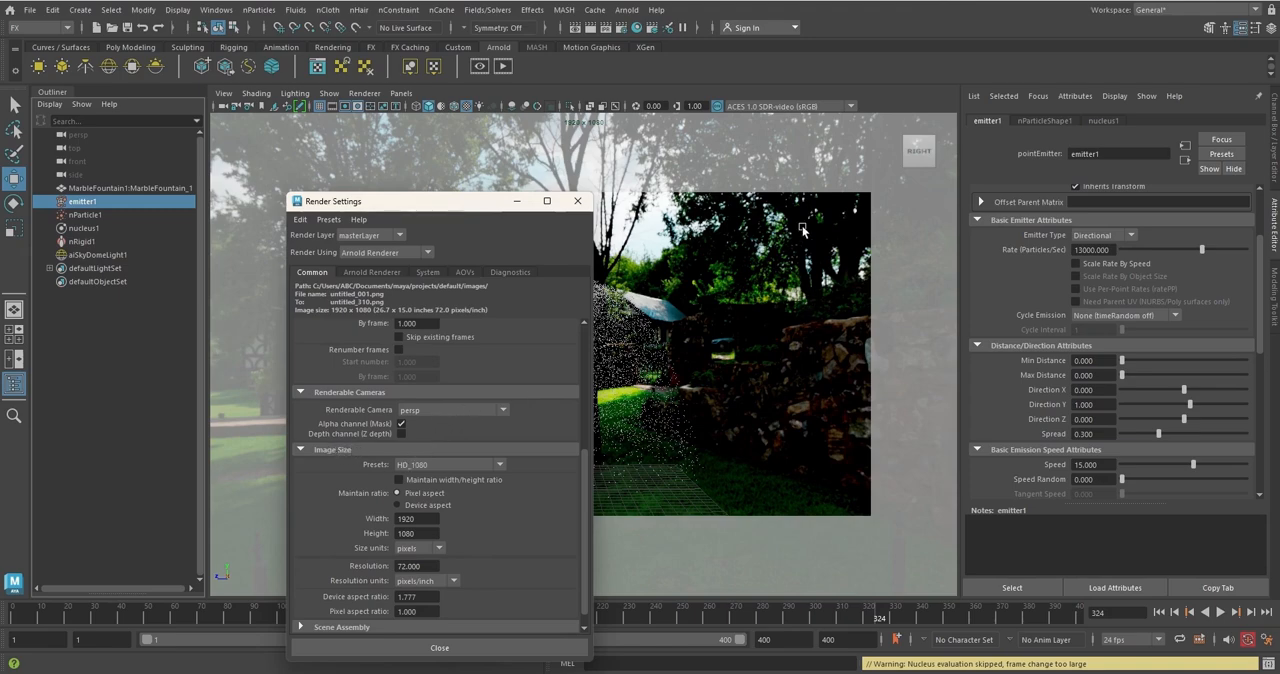
click(501, 465)
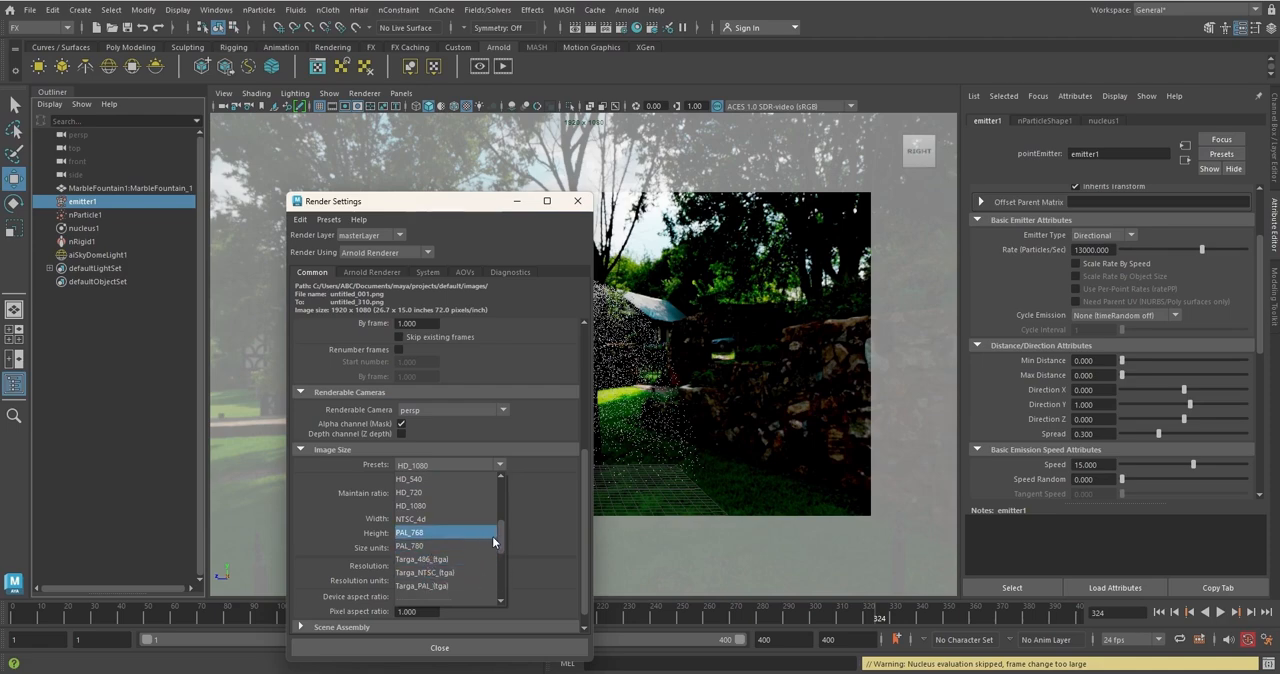
mouse_move(501, 535)
mouse_down()
mouse_move(502, 488)
mouse_move(506, 529)
mouse_up()
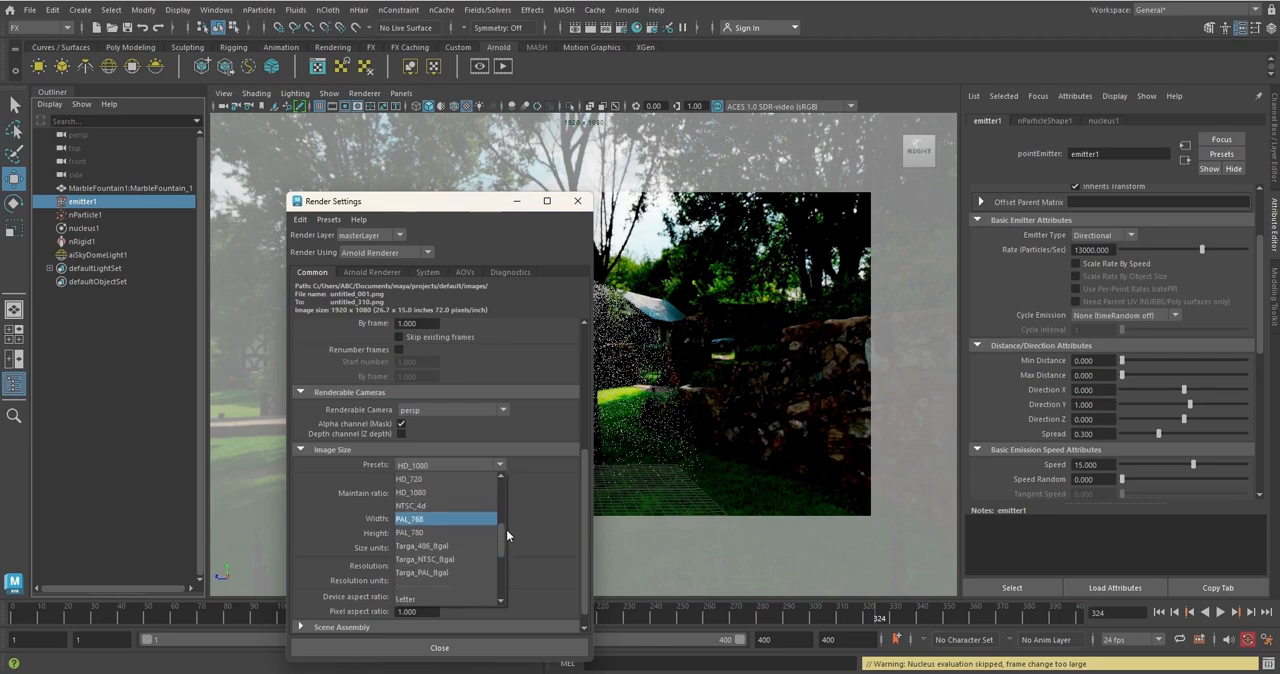
click(431, 491)
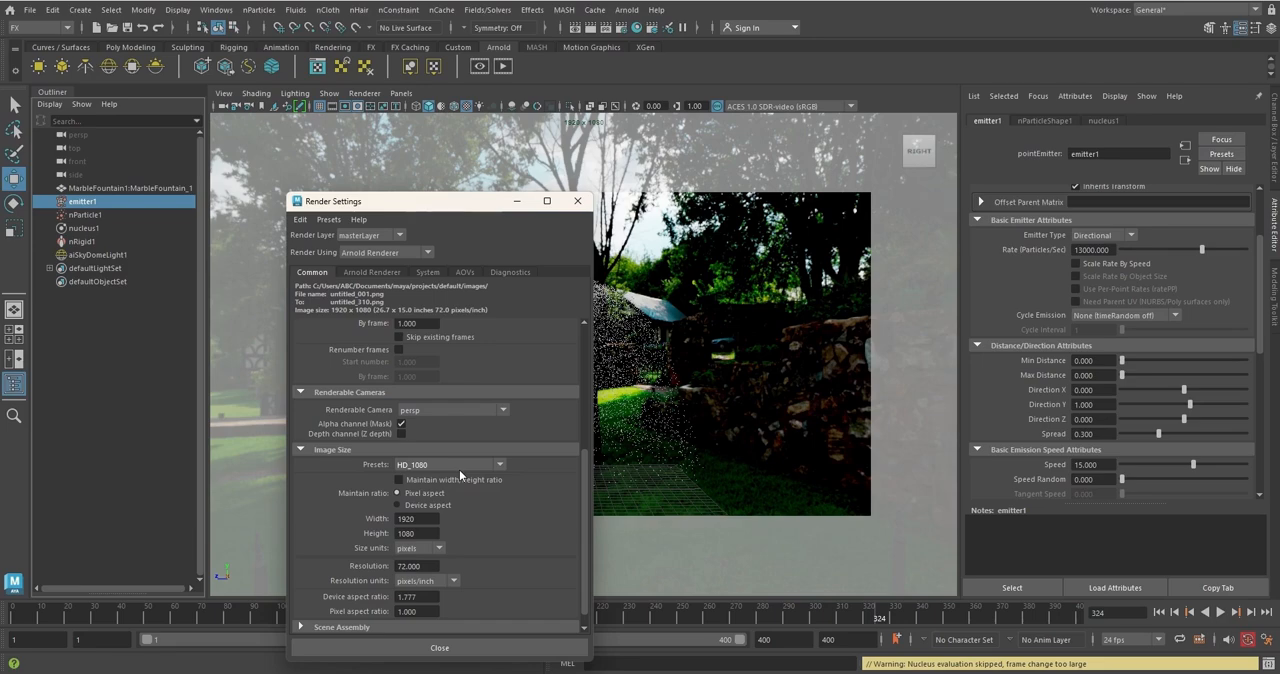
click(577, 201)
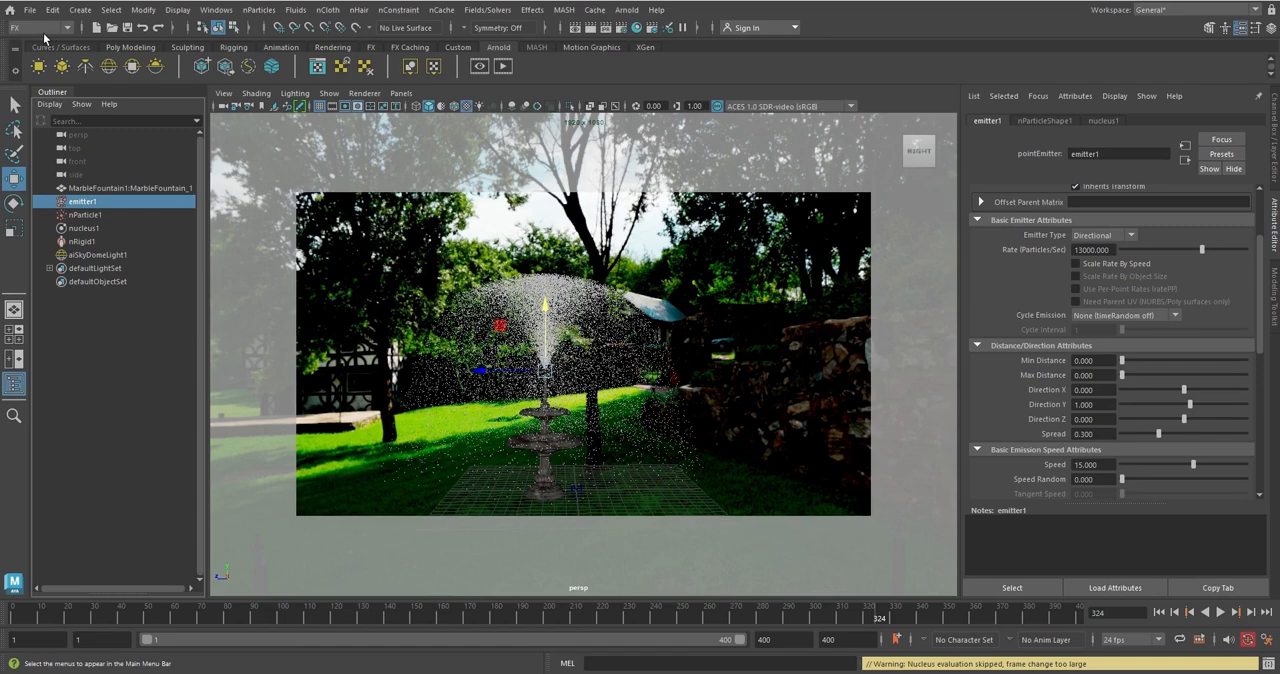
Switch to the Rendering command set and start a Batch Render of the scene
click(67, 28)
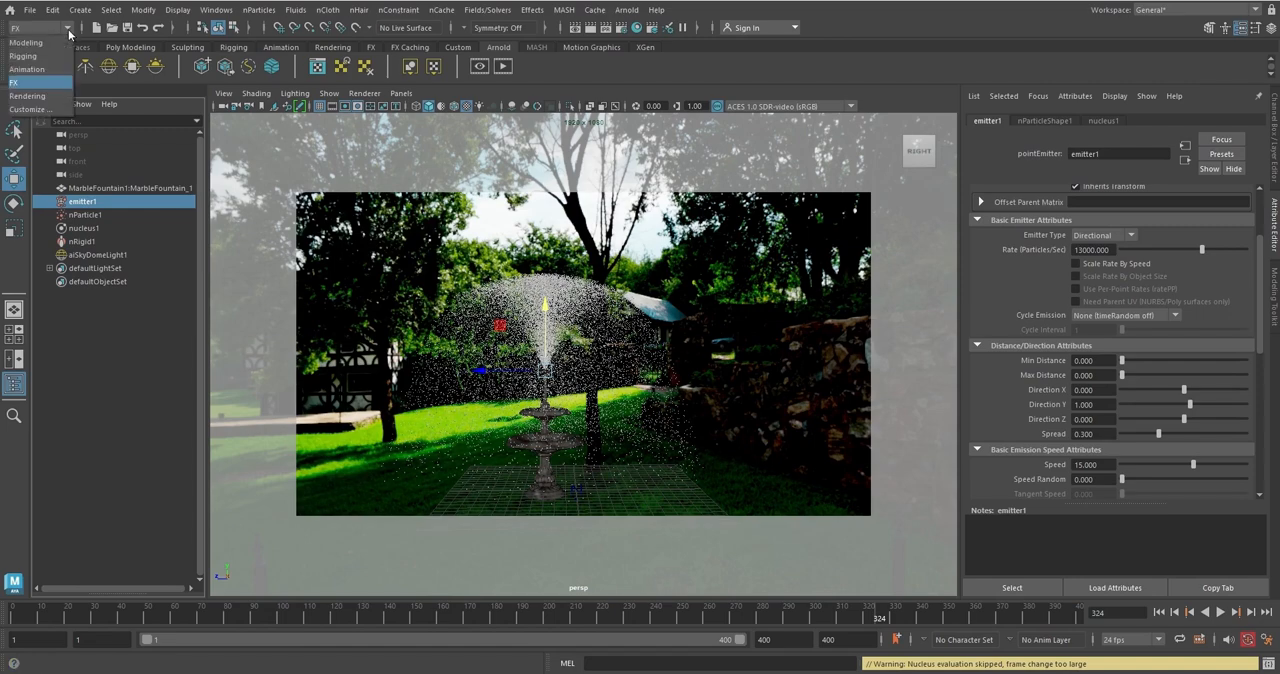
click(28, 96)
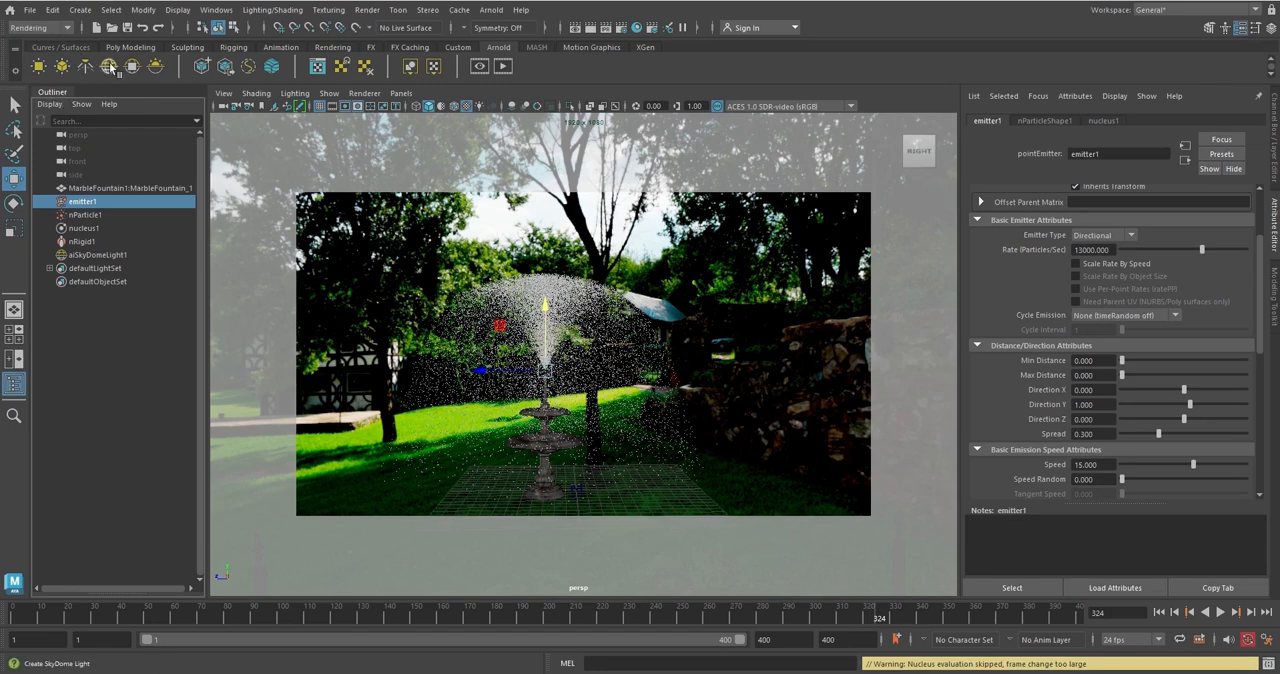
click(370, 12)
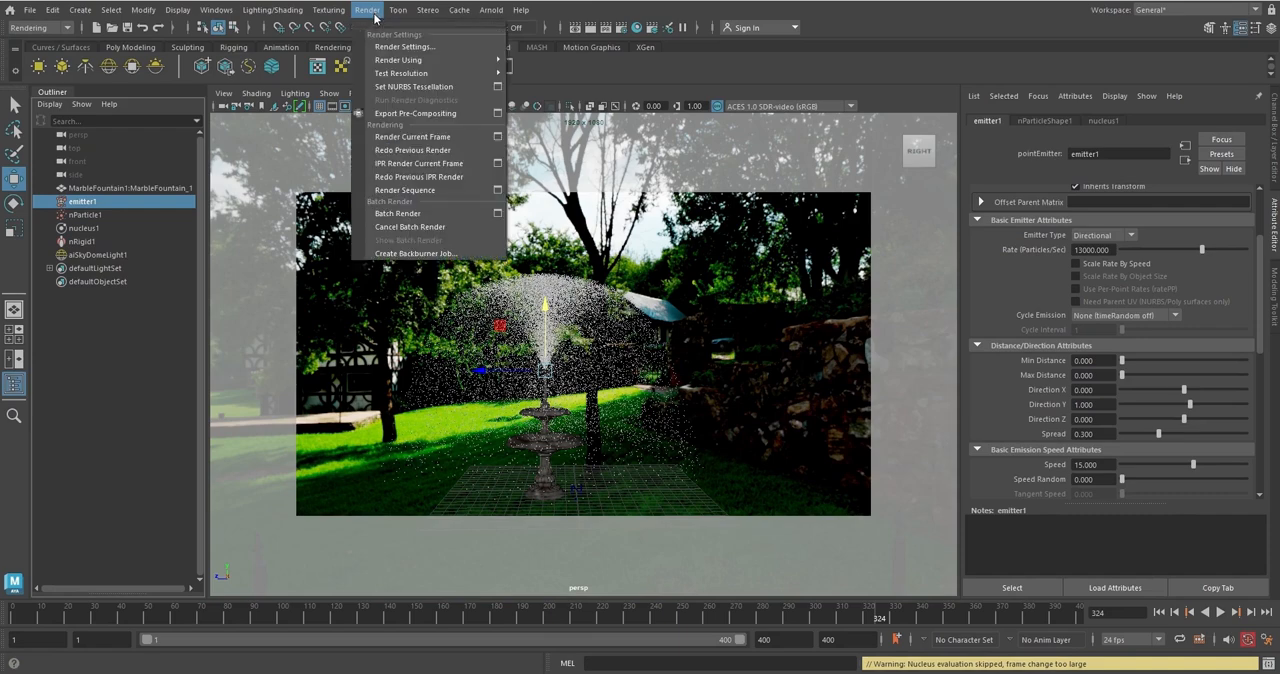
click(437, 216)
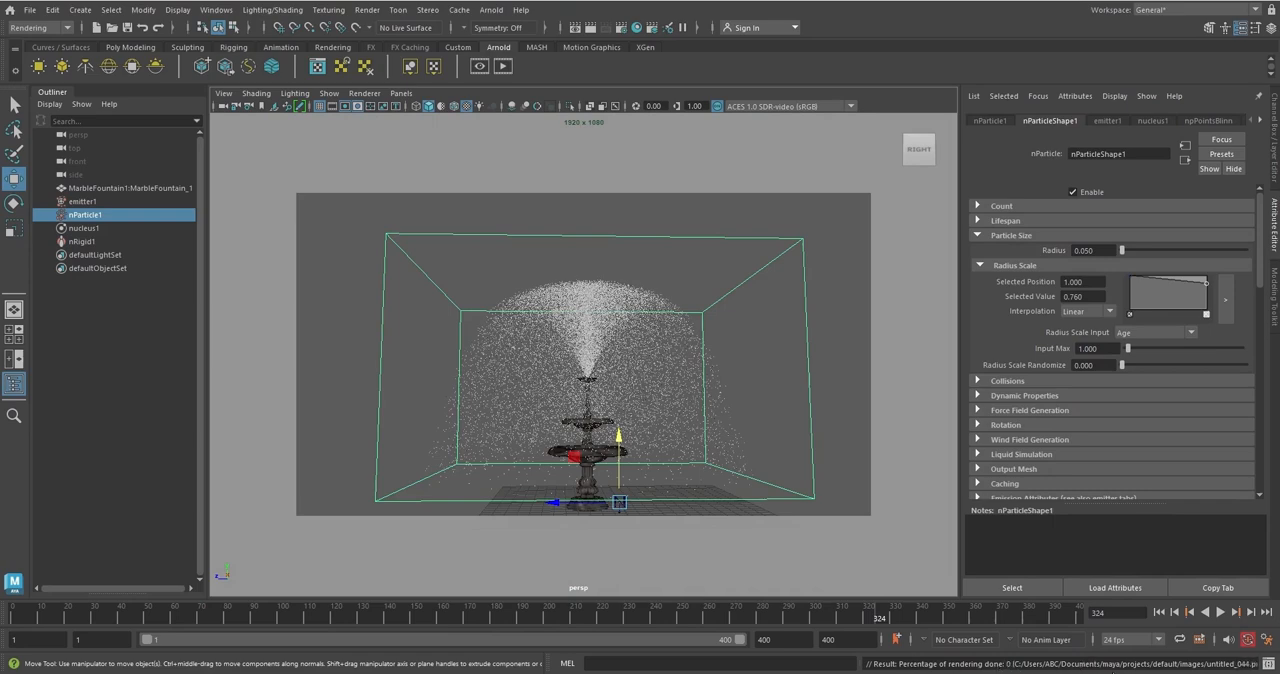
Switch to File Explorer, open the Documents\maya\projects\default\images folder, and look through the rendered PNG frames and the folder's full path
key(super+e)
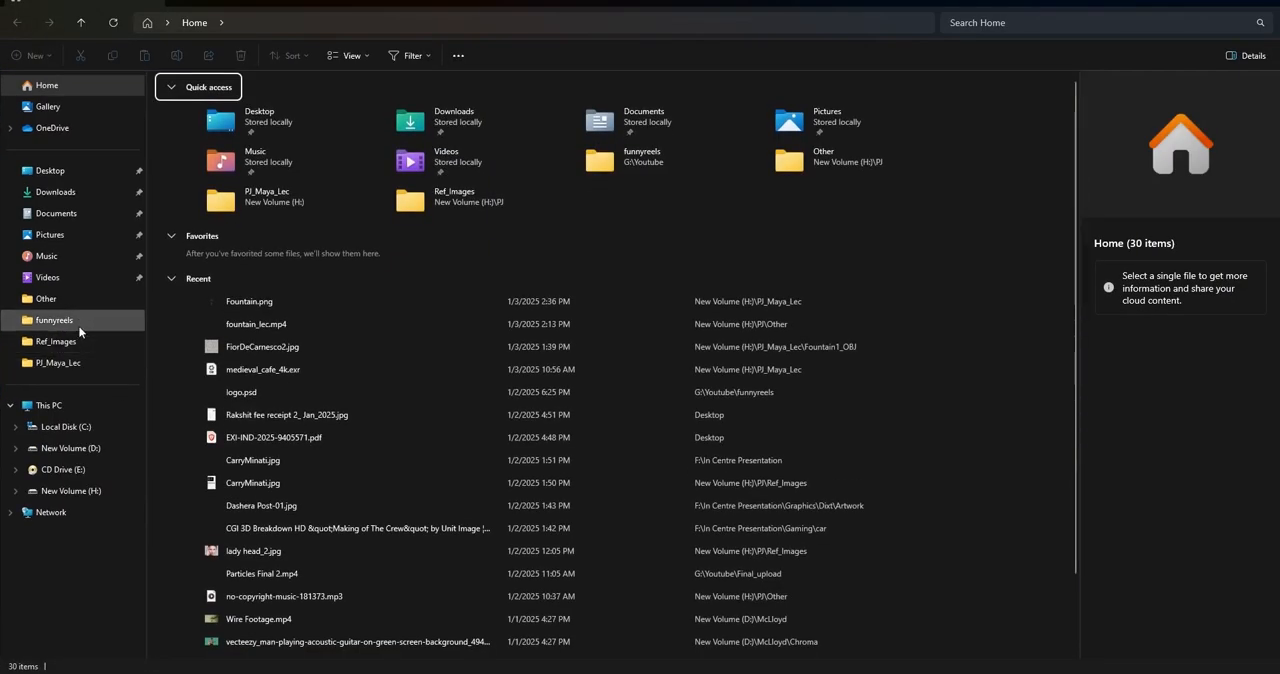
click(63, 213)
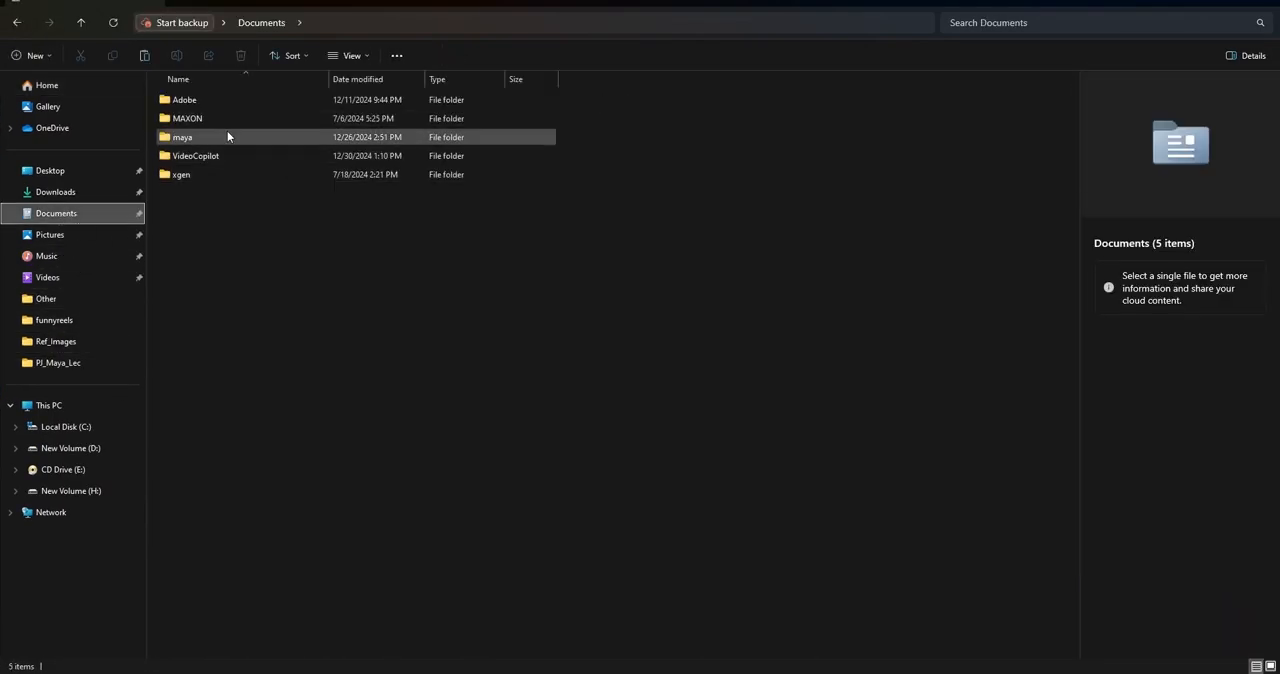
double_click(218, 137)
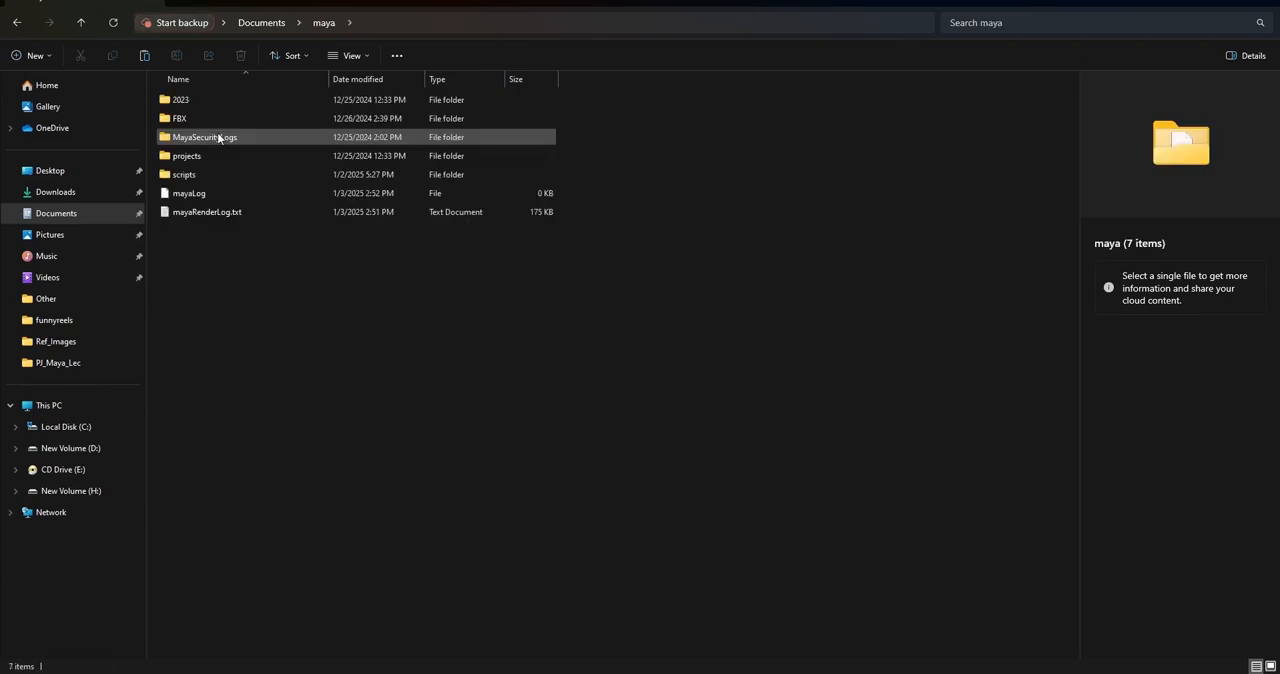
double_click(213, 155)
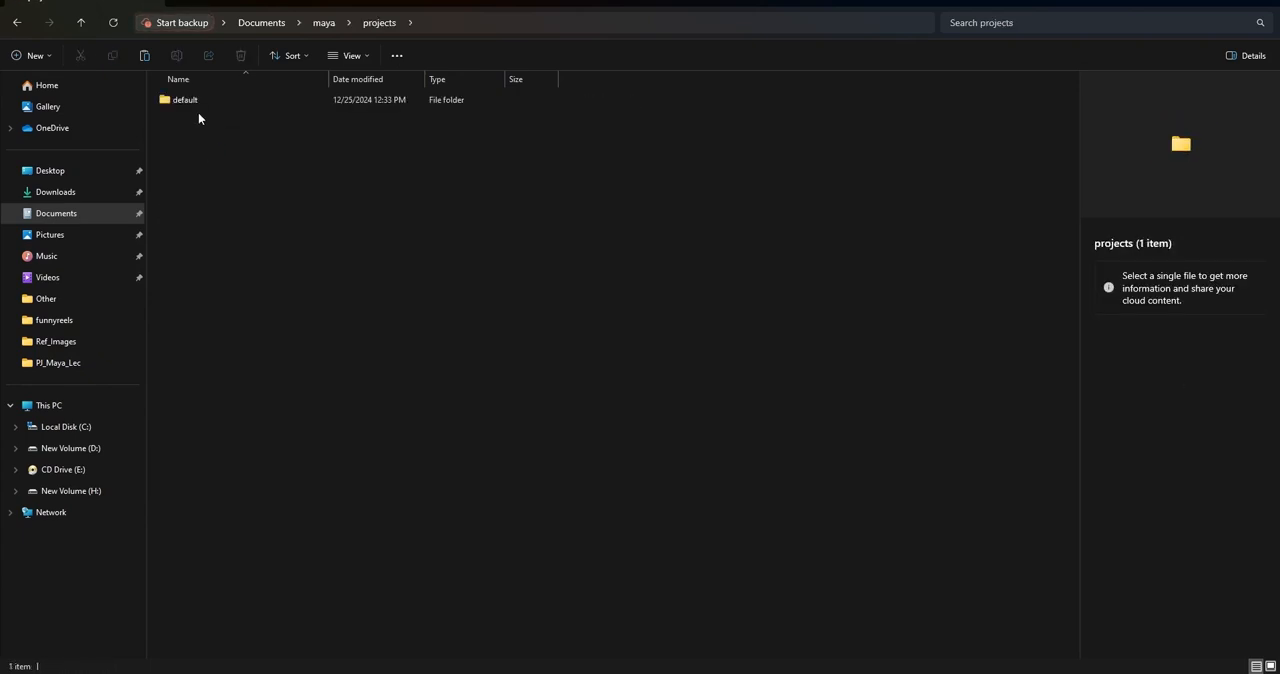
double_click(192, 104)
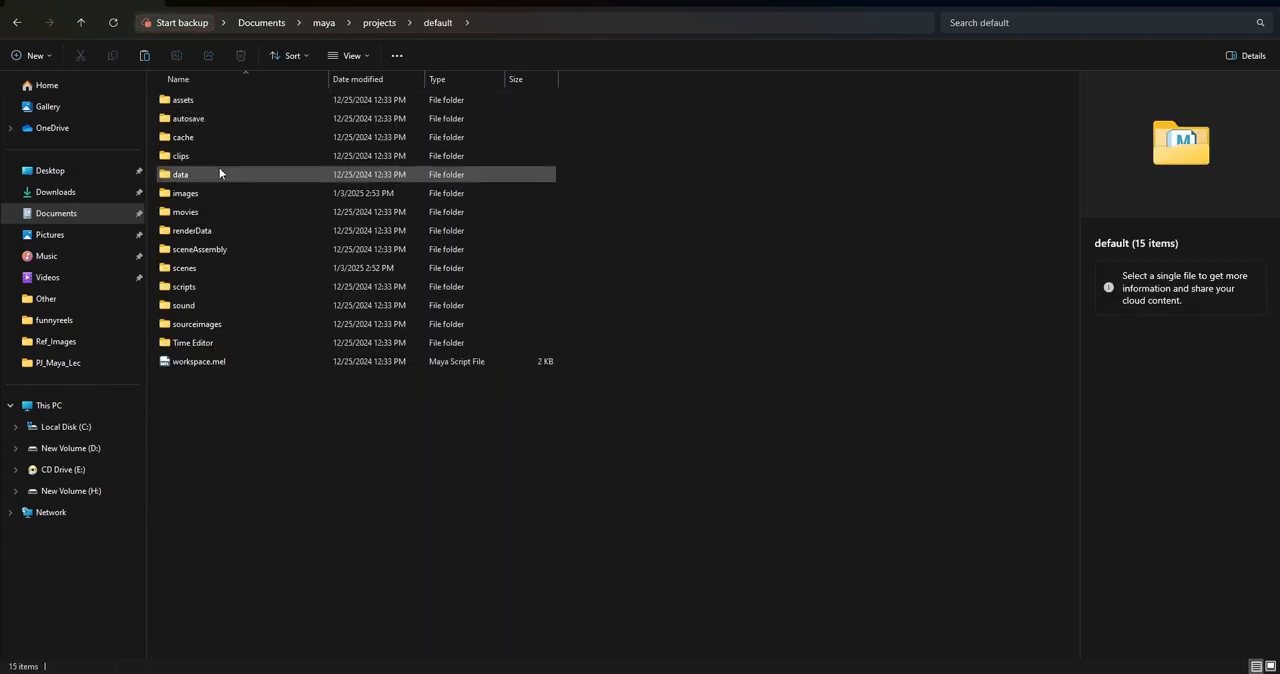
double_click(208, 191)
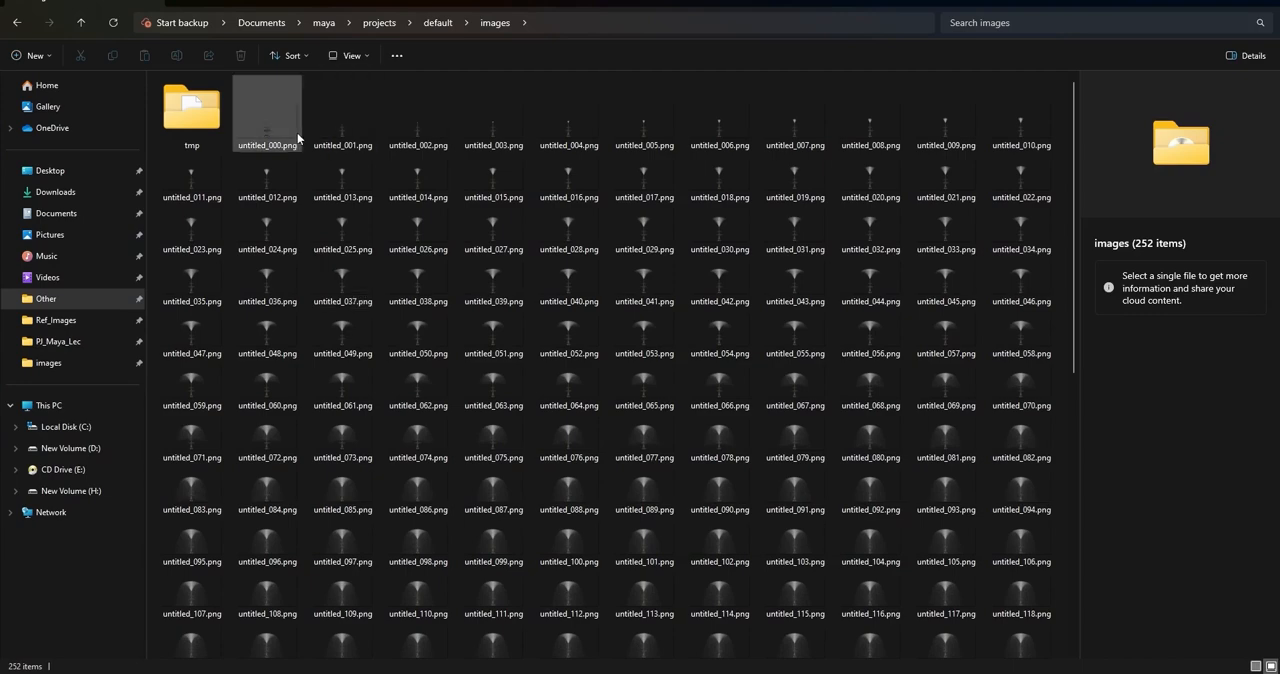
scroll(860, 430, down, 2)
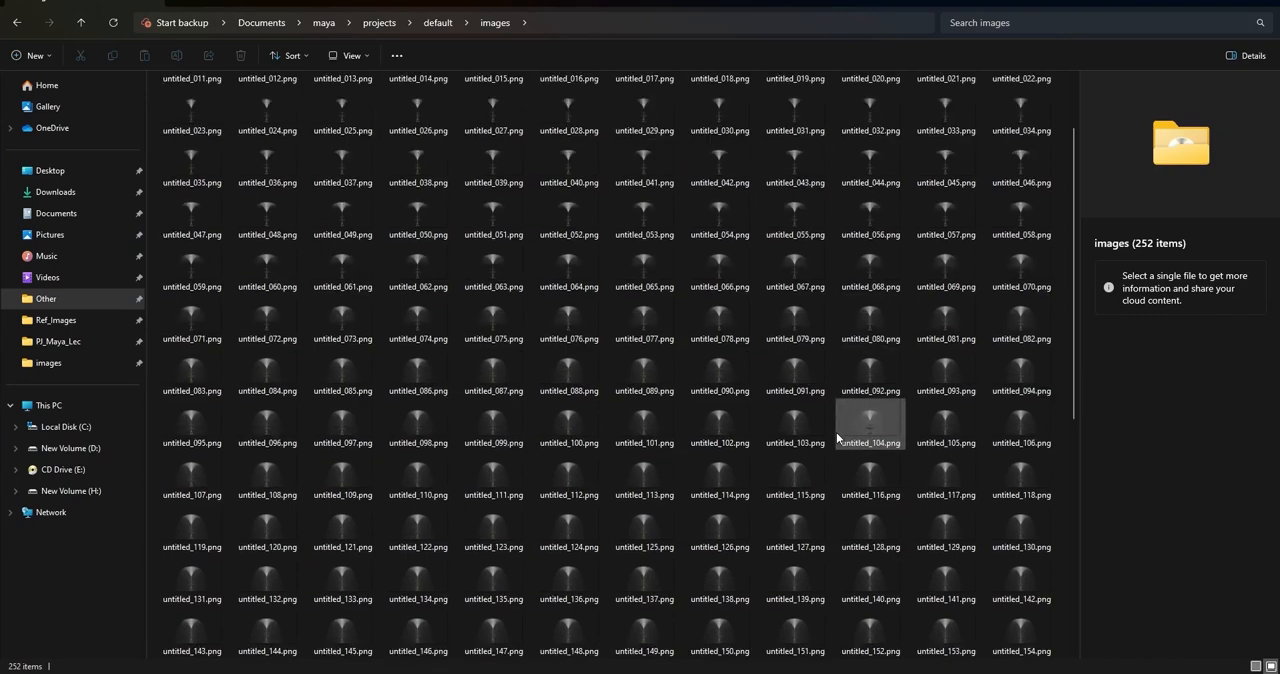
scroll(838, 437, down, 3)
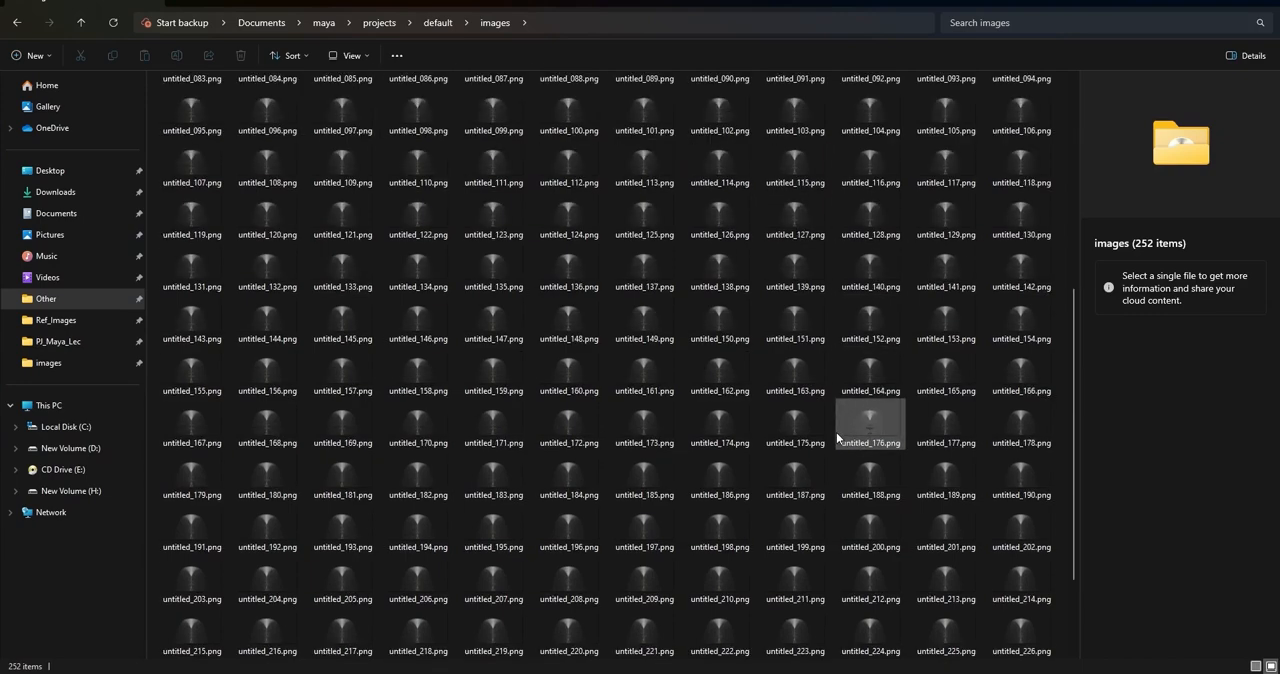
scroll(838, 437, up, 4)
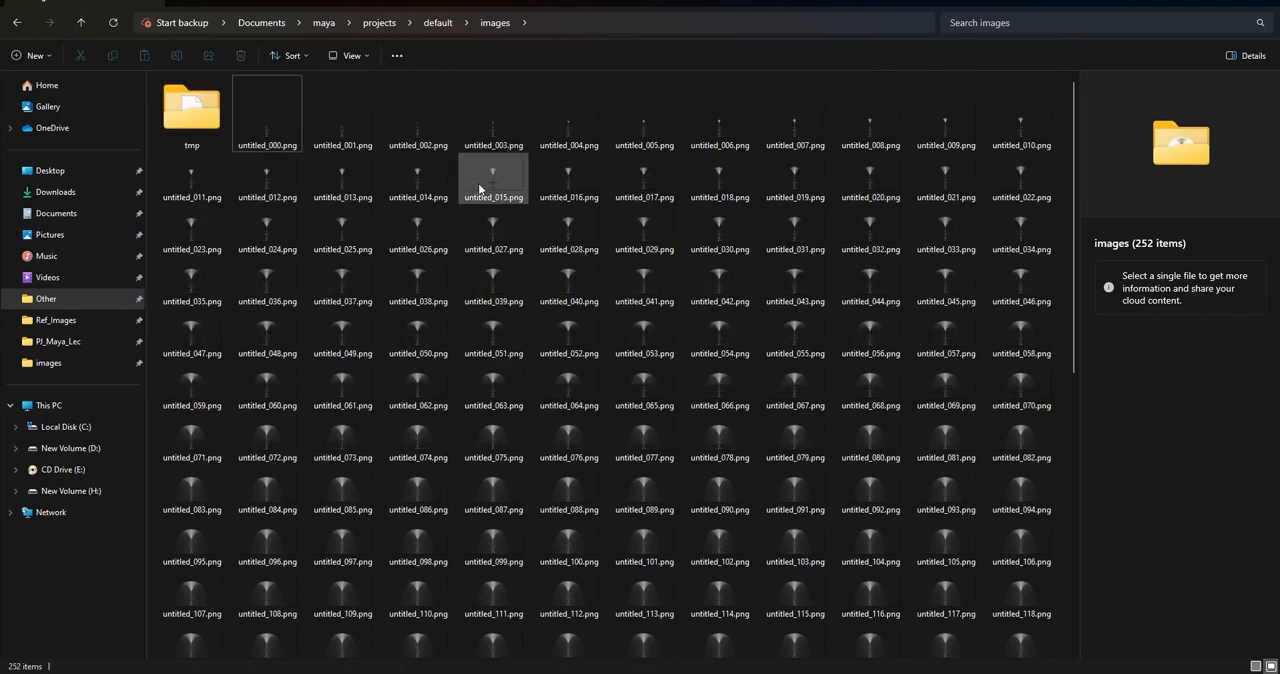
click(539, 24)
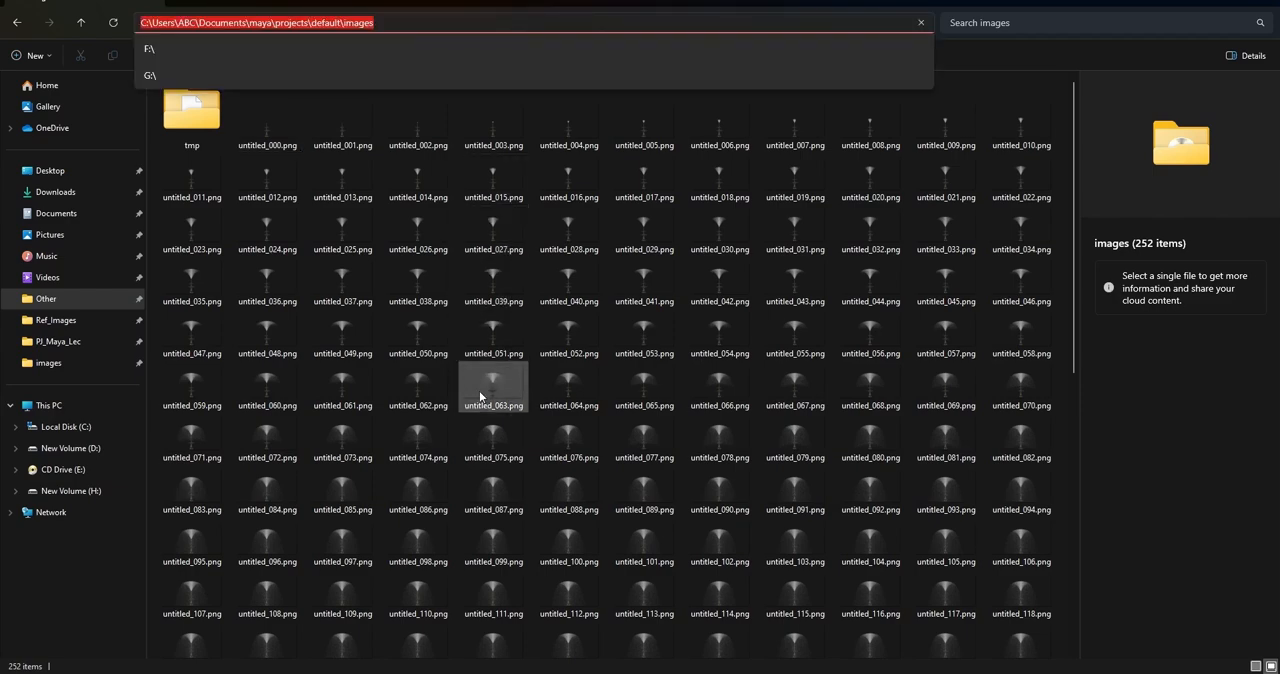
Launch FCheck and open the rendered PNG sequence as an animation, starting from untitled_000.png
key(super)
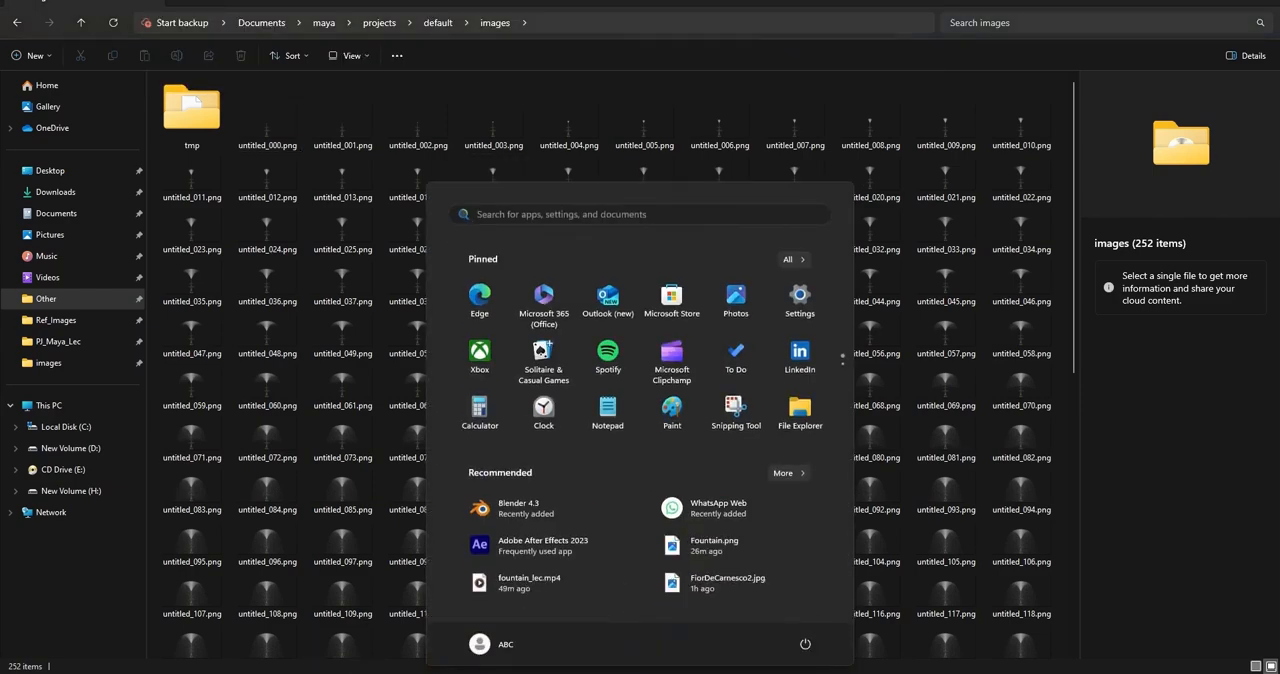
text(fcheck)
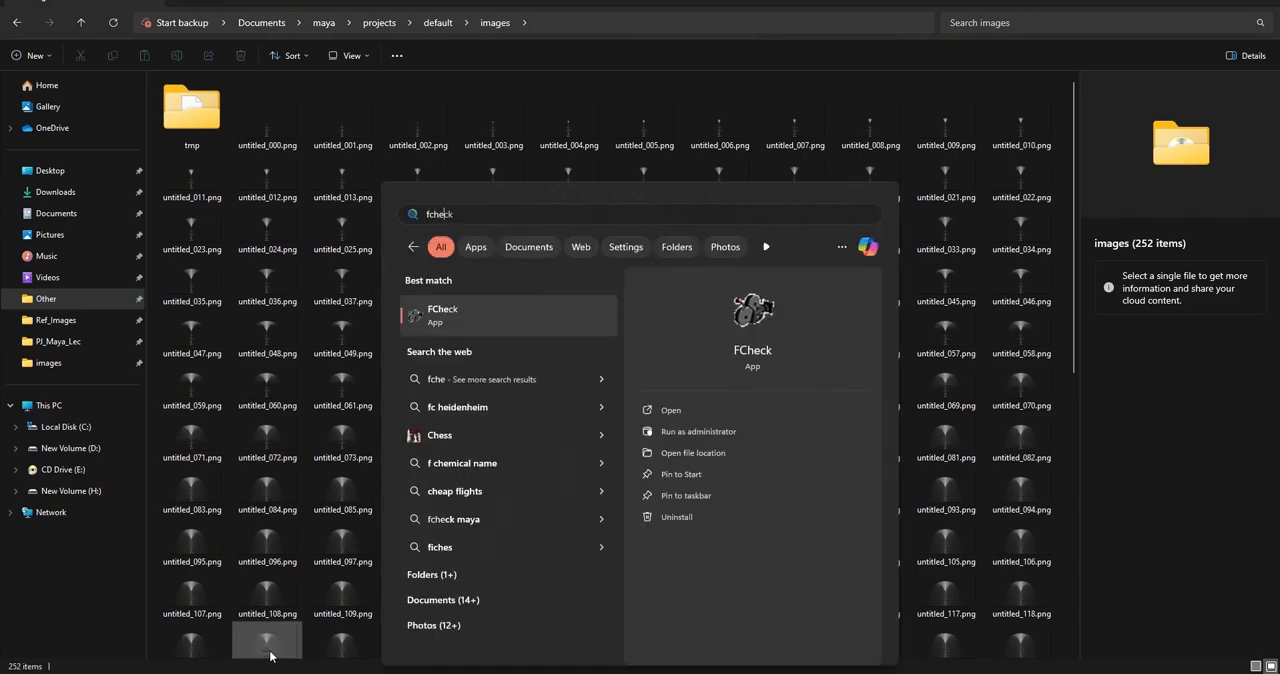
click(469, 319)
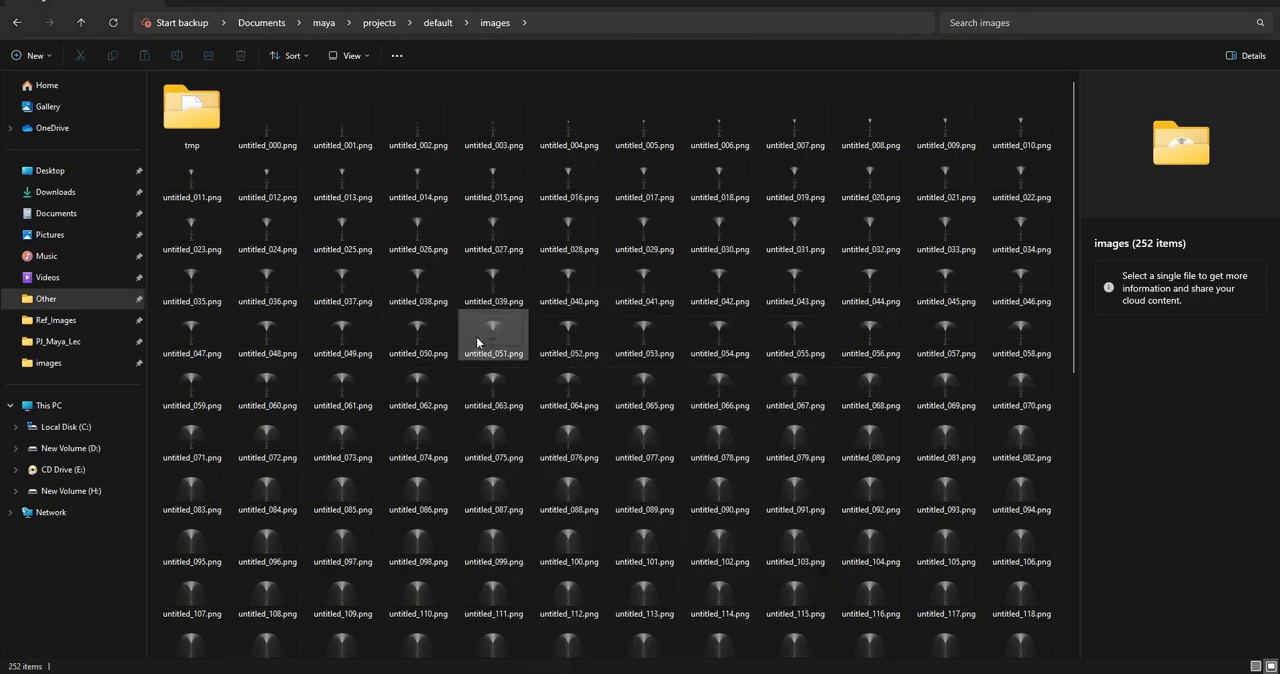
click(544, 243)
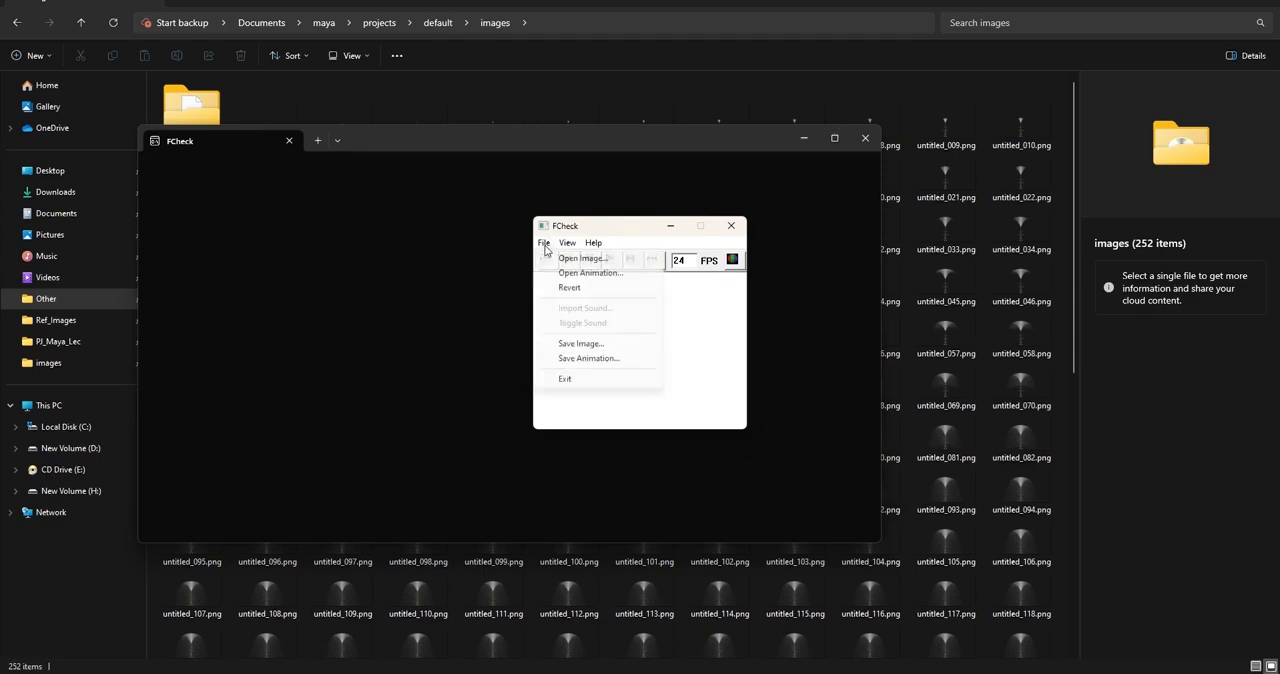
click(598, 277)
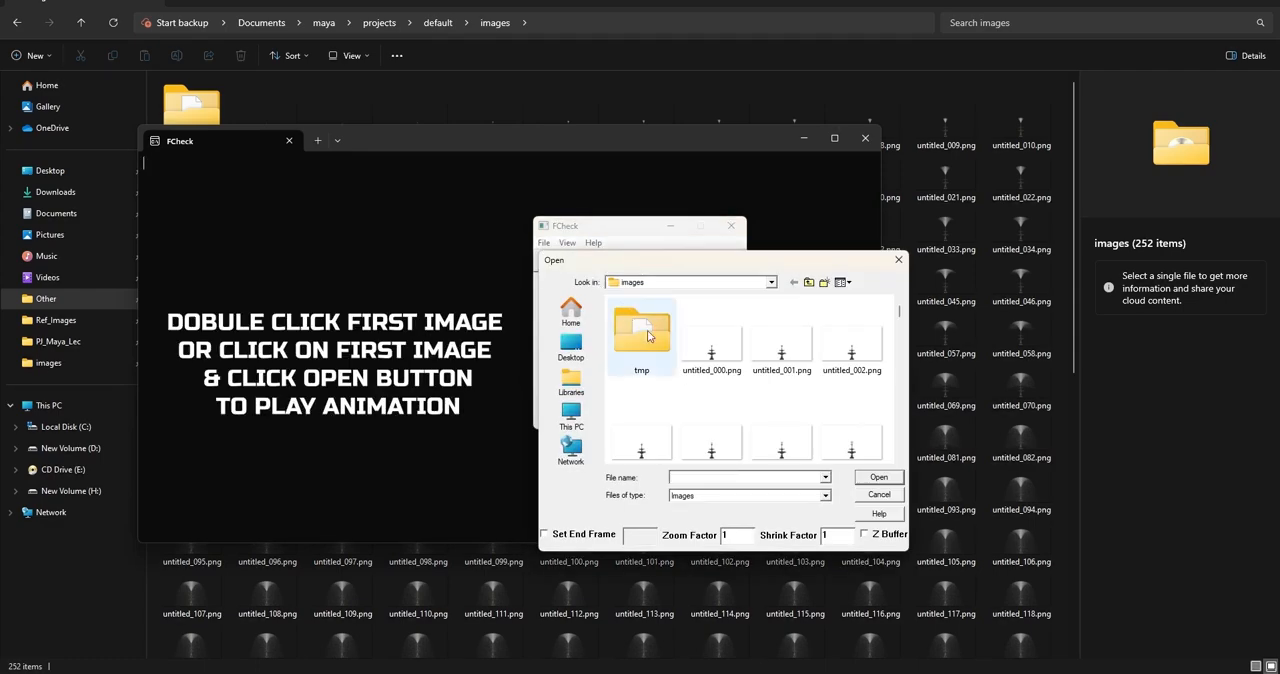
double_click(713, 366)
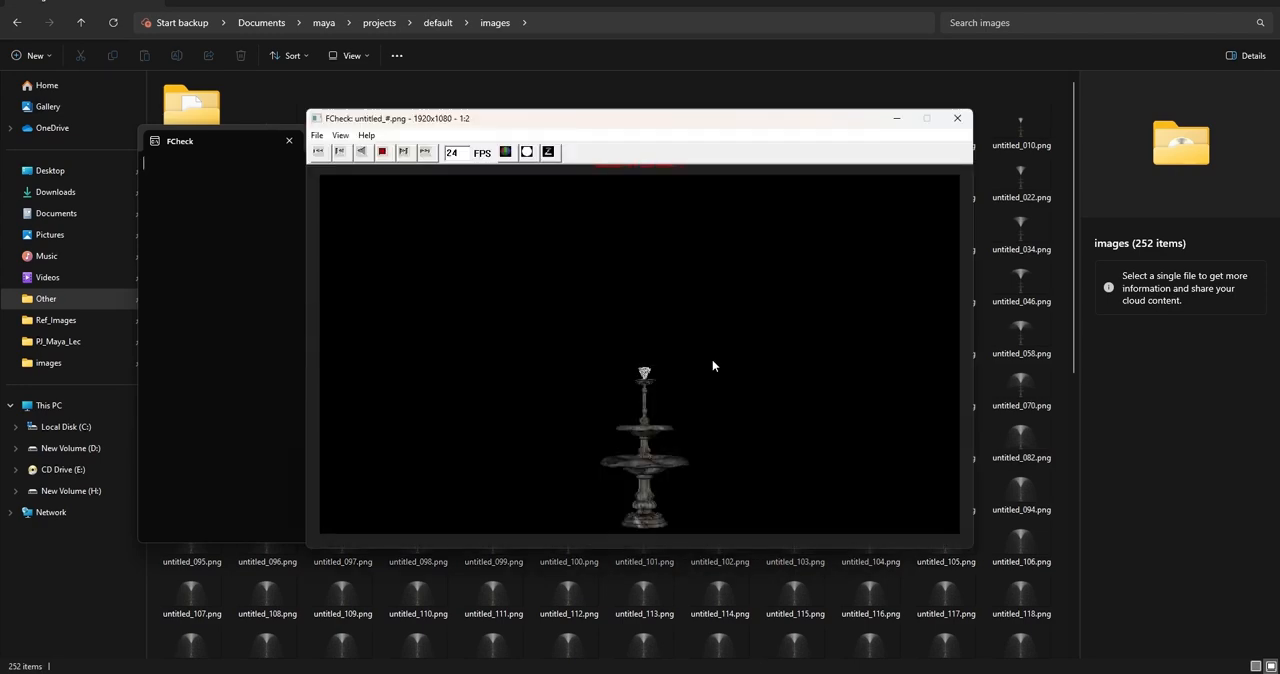